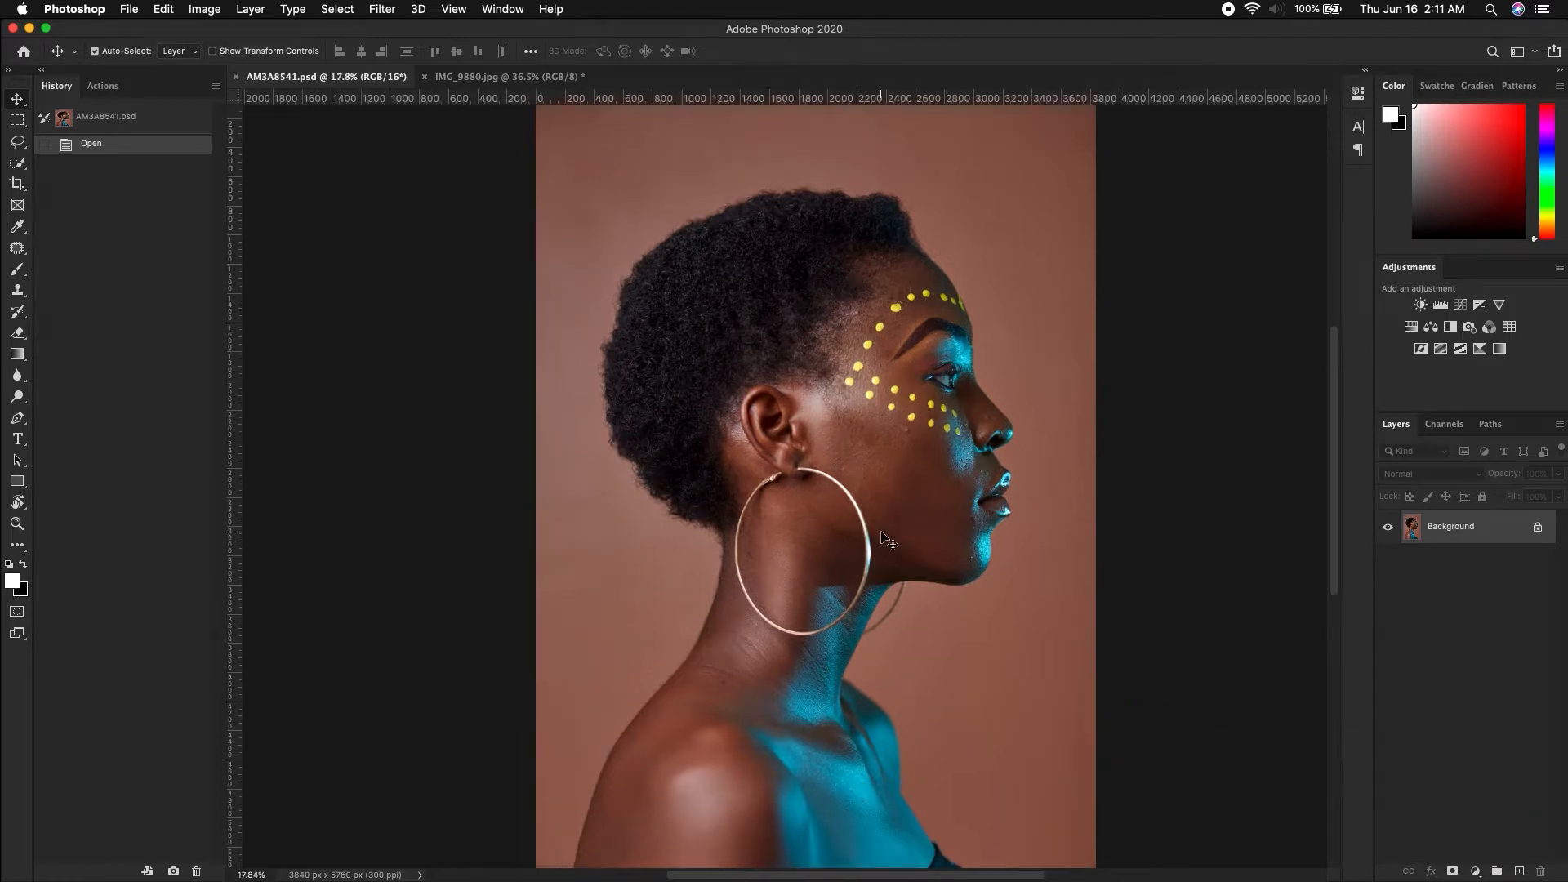
# - Duplicate the Background layer and rename the copy "work with this"
pyautogui.press('super+j')
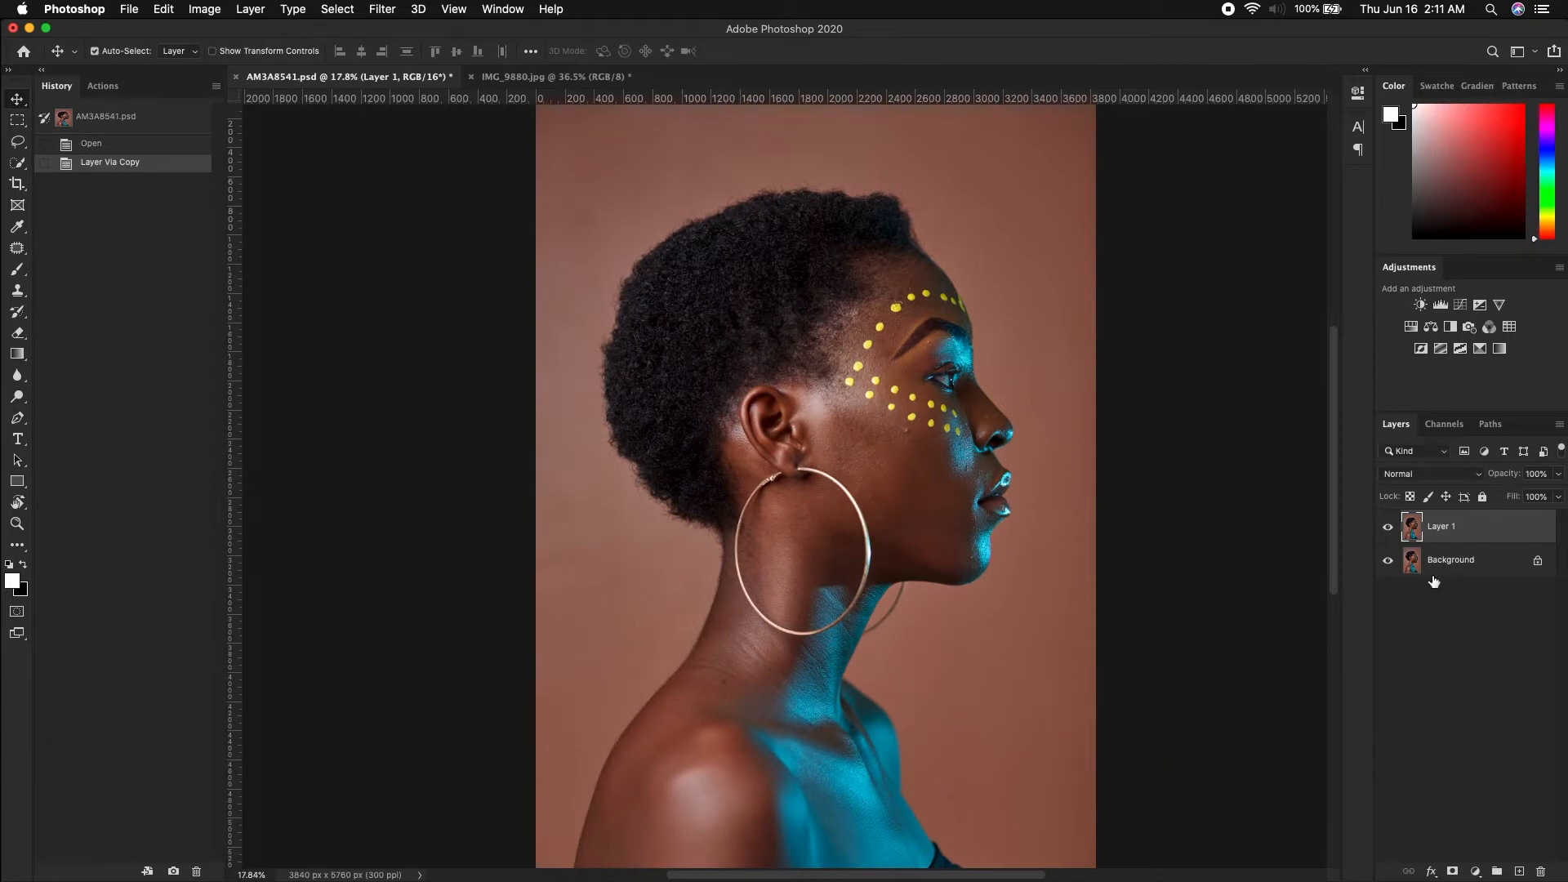
pyautogui.doubleClick(1446, 529)
pyautogui.write('work with this')
pyautogui.press('Return')
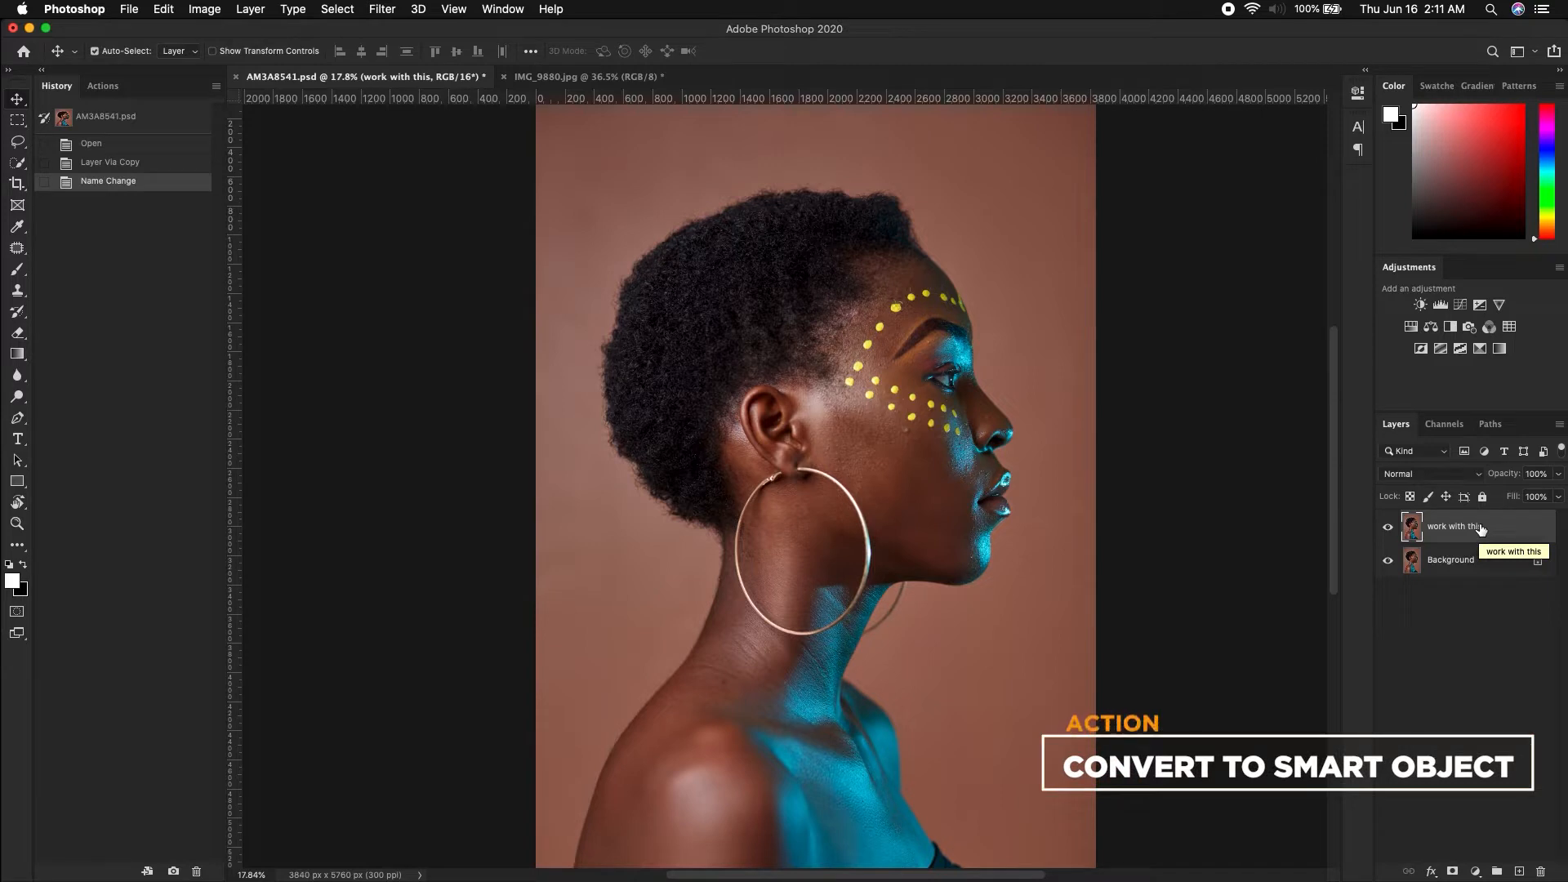
# - Convert the "work with this" layer to a smart object and open it in the Liquify filter
pyautogui.rightClick(1481, 528)
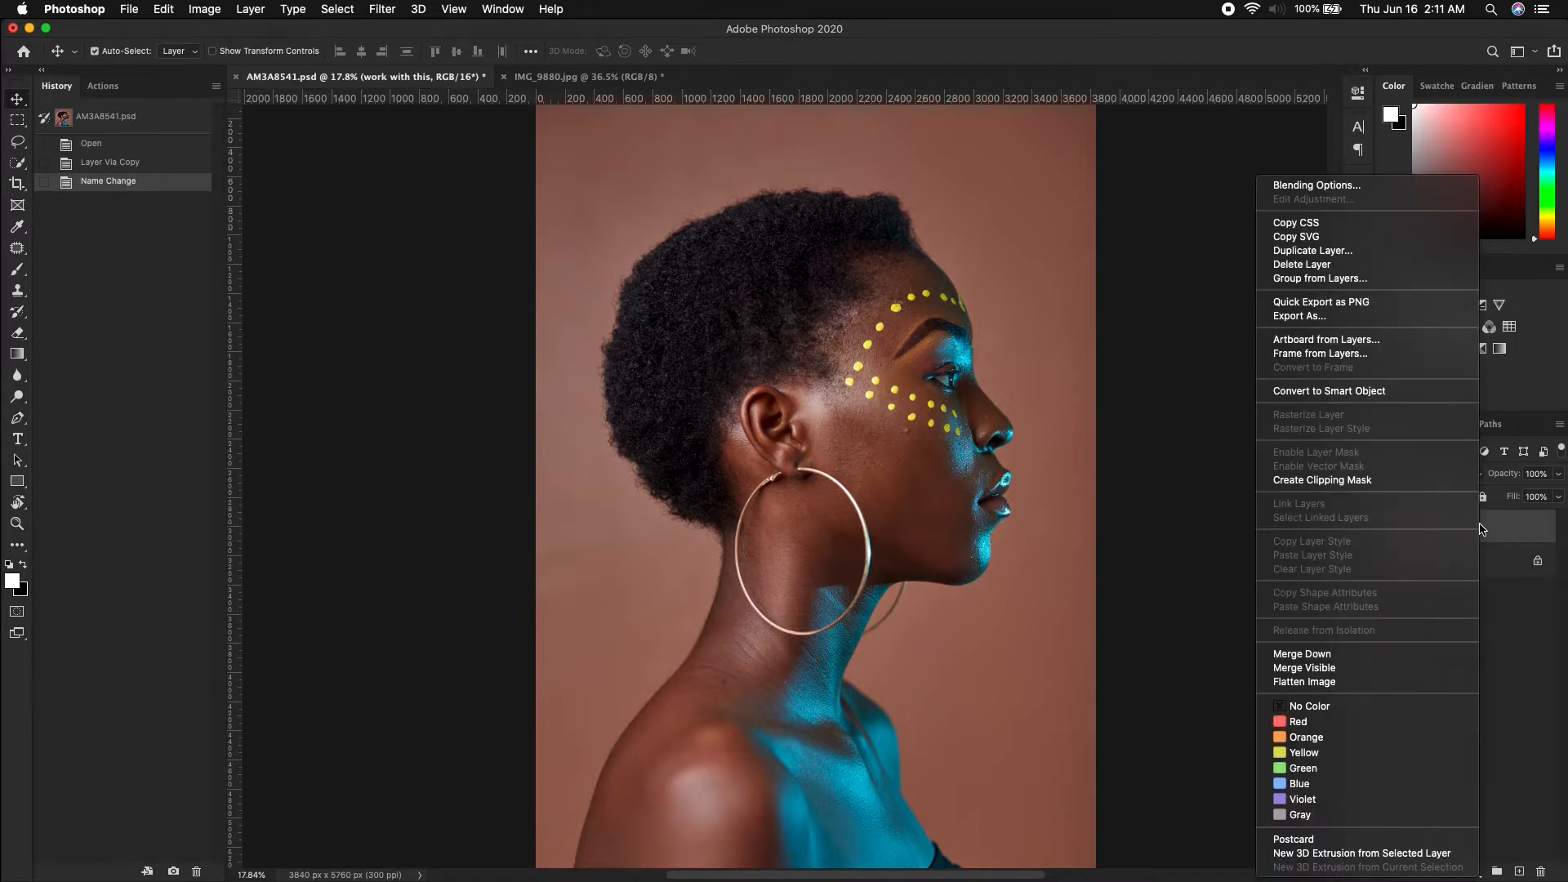
pyautogui.click(1377, 392)
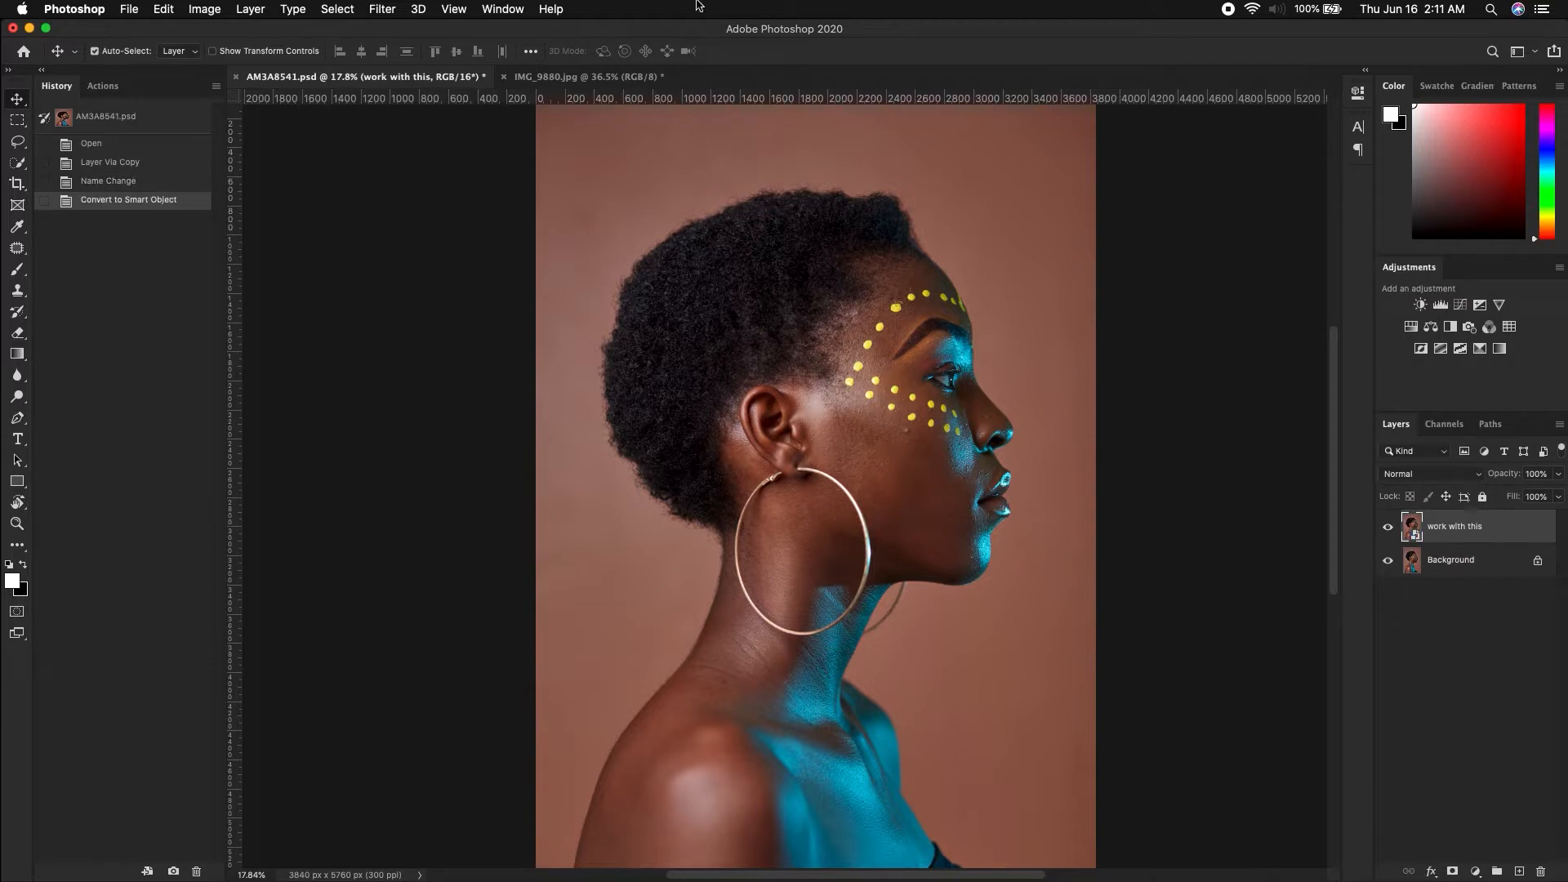
pyautogui.click(382, 9)
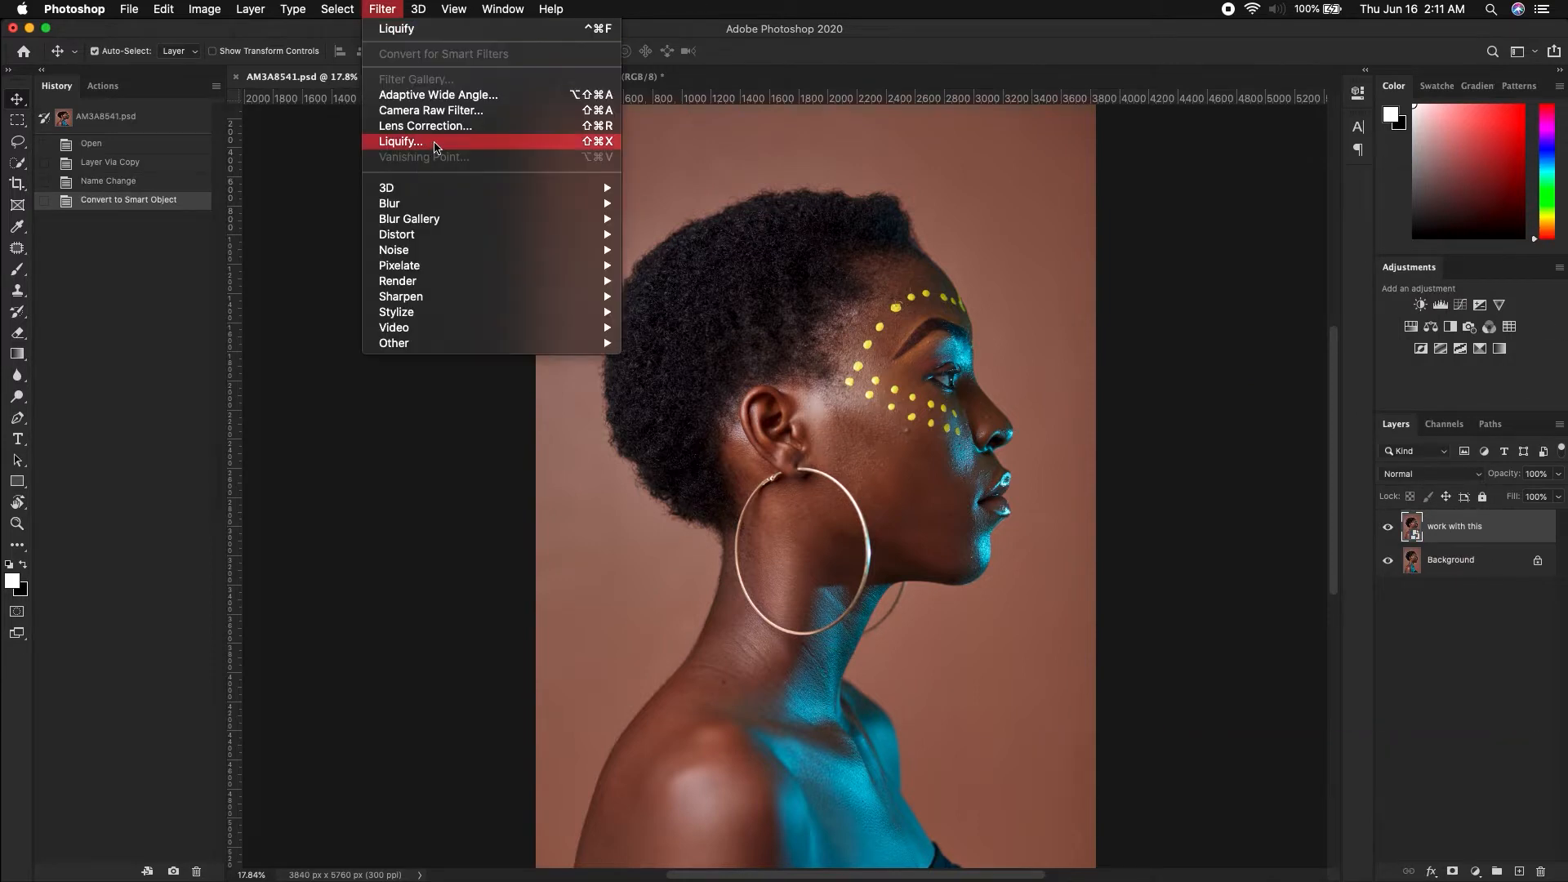
pyautogui.click(435, 147)
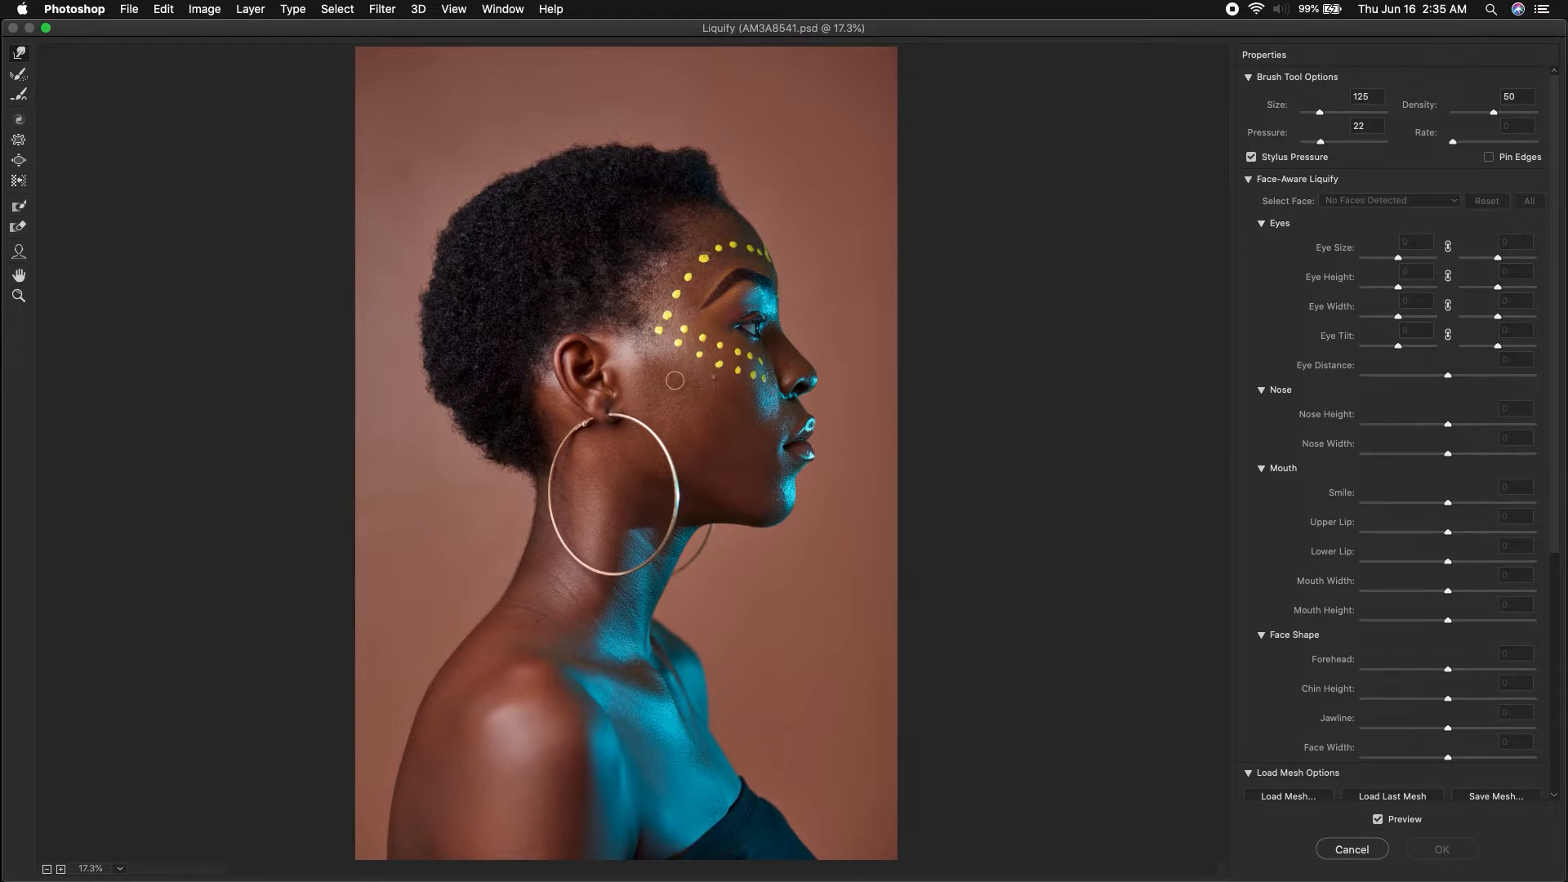
# - Distort the cheek, hoop earring, neck and shoulder using the Forward Warp tool at brush size 800
pyautogui.press(']')
pyautogui.press(']')
pyautogui.press(']')
pyautogui.press(']')
pyautogui.press(']')
pyautogui.press(']')
pyautogui.press(']')
pyautogui.press(']')
pyautogui.press(']')
pyautogui.press(']')
pyautogui.moveTo(708, 376)
pyautogui.mouseDown()
pyautogui.moveTo(714, 337)
pyautogui.moveTo(664, 330)
pyautogui.moveTo(598, 470)
pyautogui.moveTo(680, 493)
pyautogui.moveTo(753, 418)
pyautogui.moveTo(740, 454)
pyautogui.moveTo(627, 495)
pyautogui.moveTo(690, 599)
pyautogui.moveTo(653, 685)
pyautogui.mouseUp()
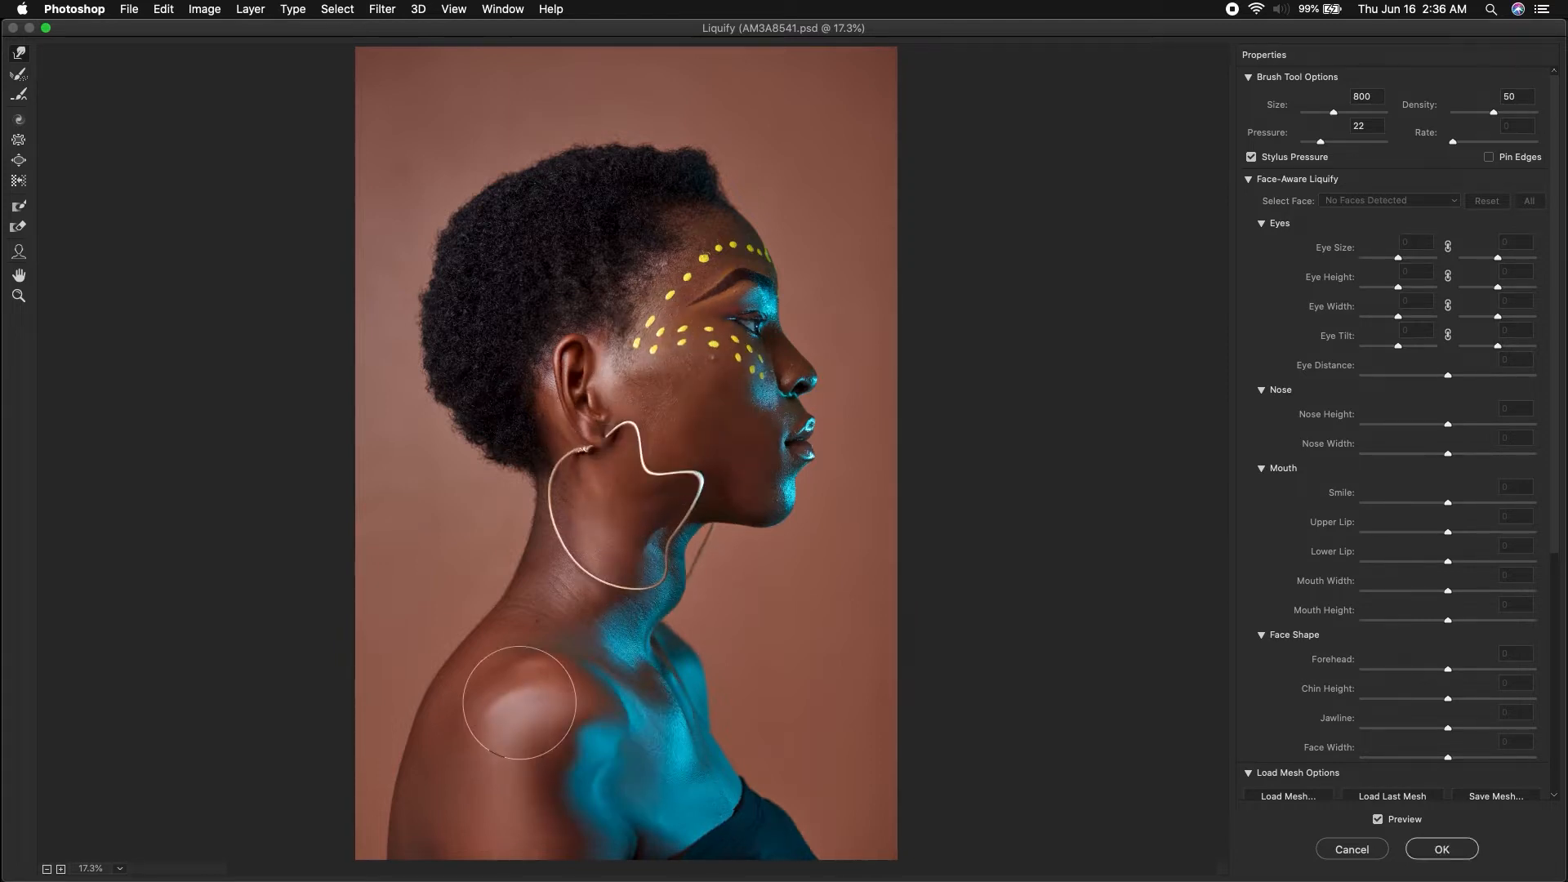
pyautogui.moveTo(519, 703); pyautogui.dragTo(498, 690)
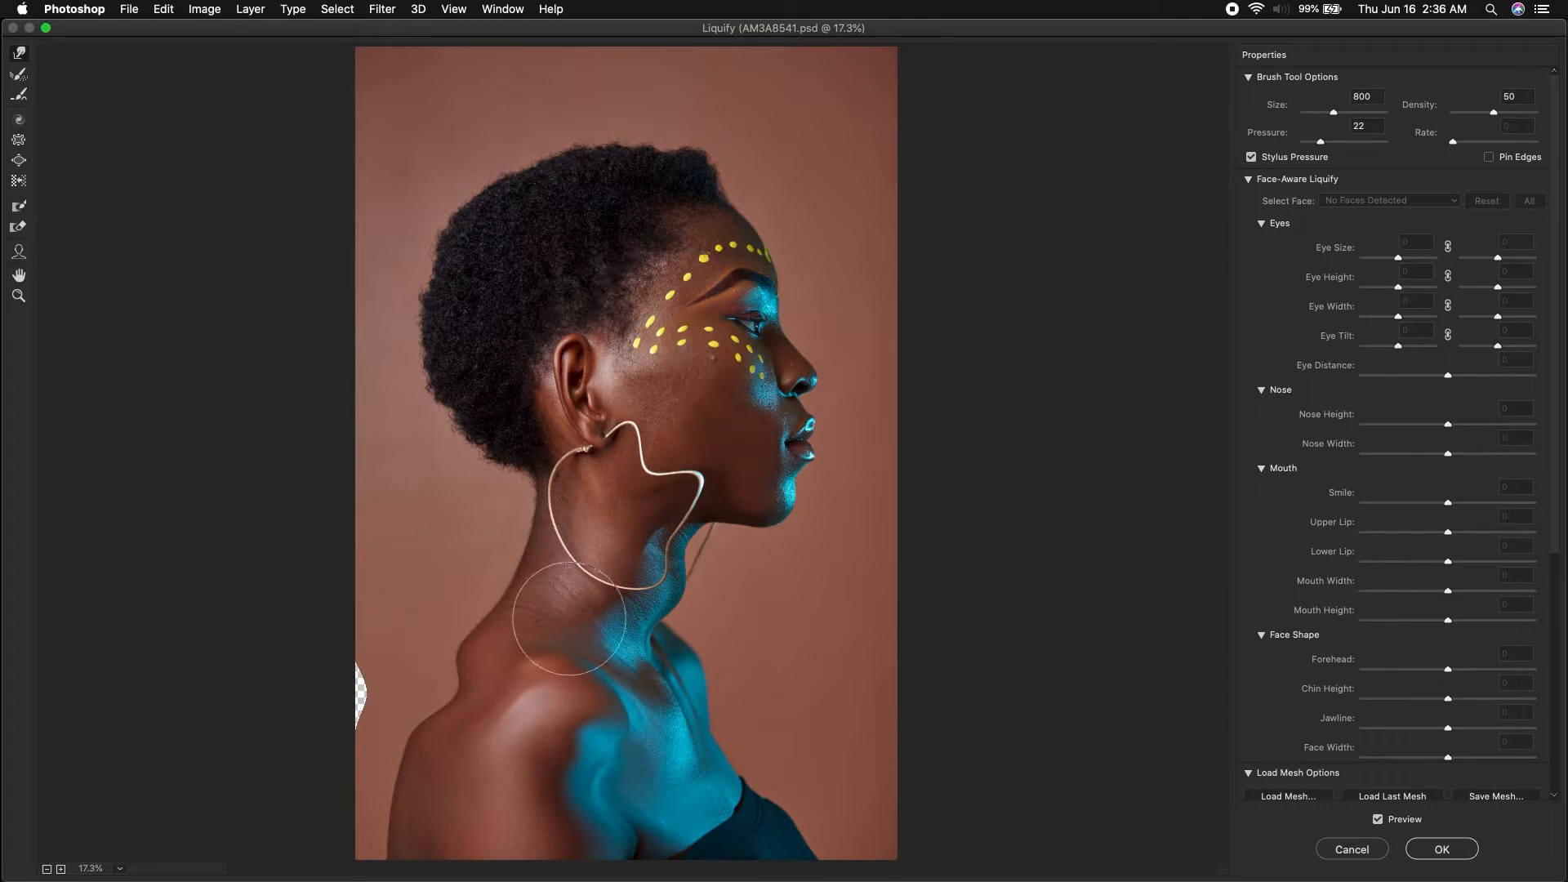
# - Restore all the Liquify distortions on the portrait through the Brush Reconstruct Options
pyautogui.moveTo(1555, 527); pyautogui.dragTo(1556, 768)
pyautogui.click(1471, 784)
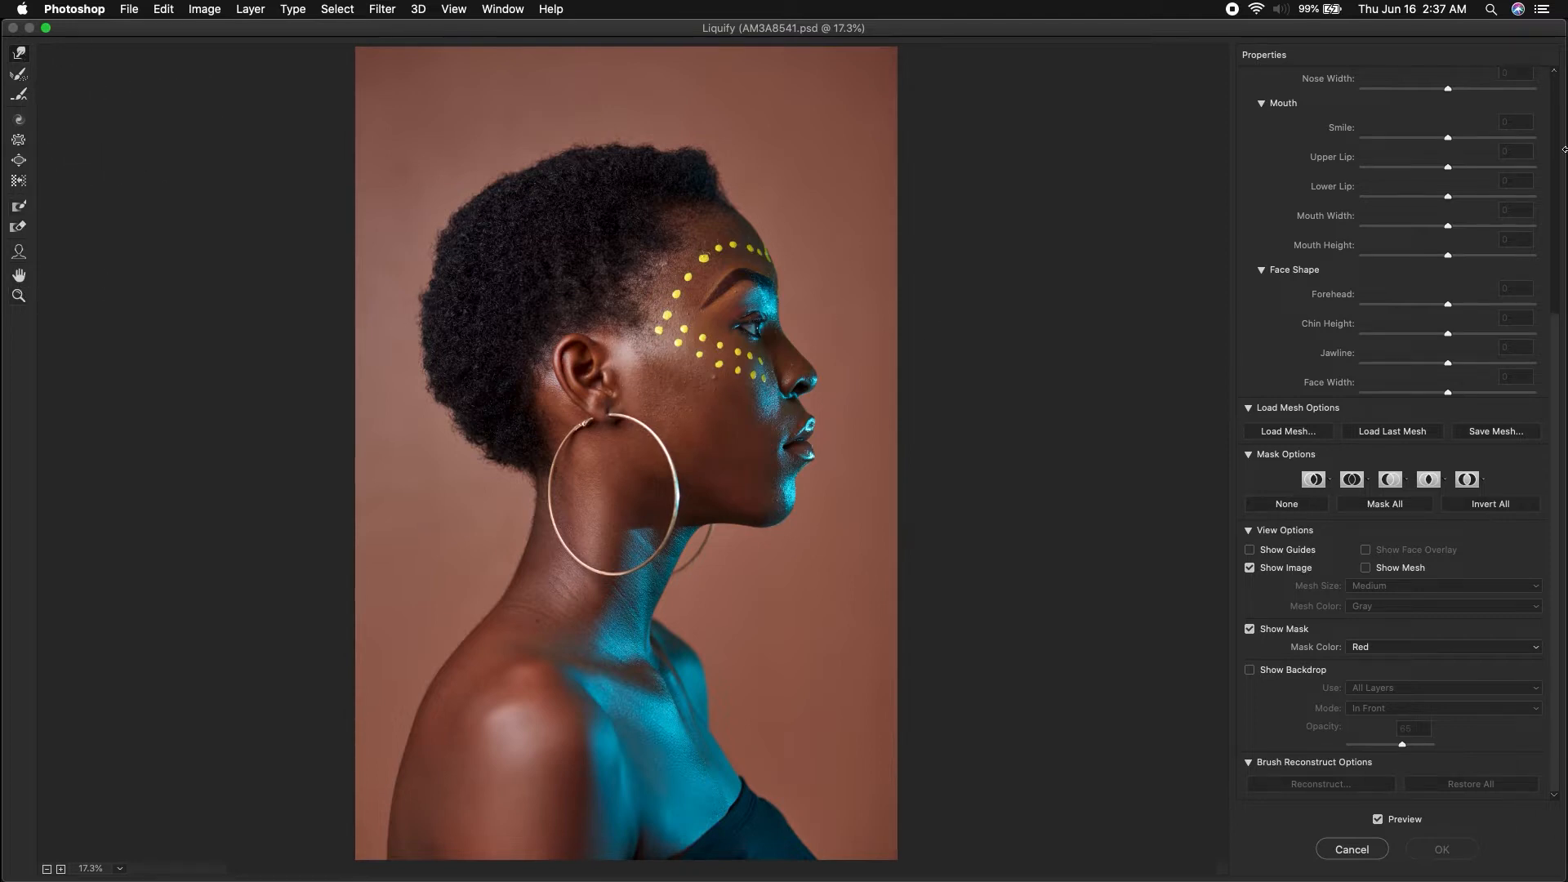
pyautogui.scroll(10, 1557, 327)
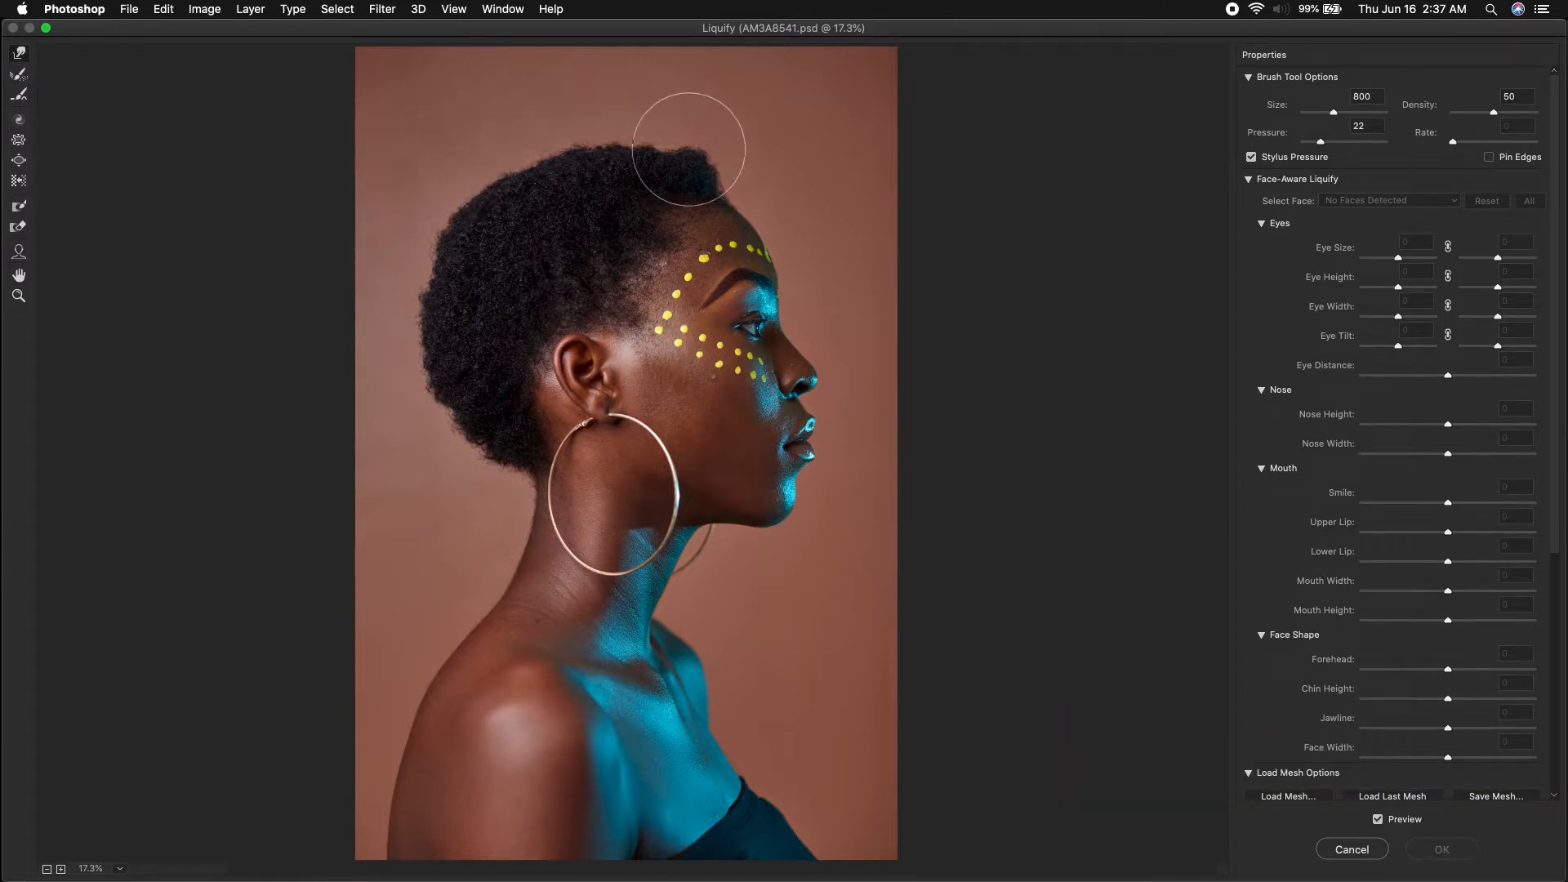
# - Try nudging the hair outline above the forehead and at the back of the head with Forward Warp, and undo the strokes
pyautogui.moveTo(720, 127); pyautogui.dragTo(696, 165)
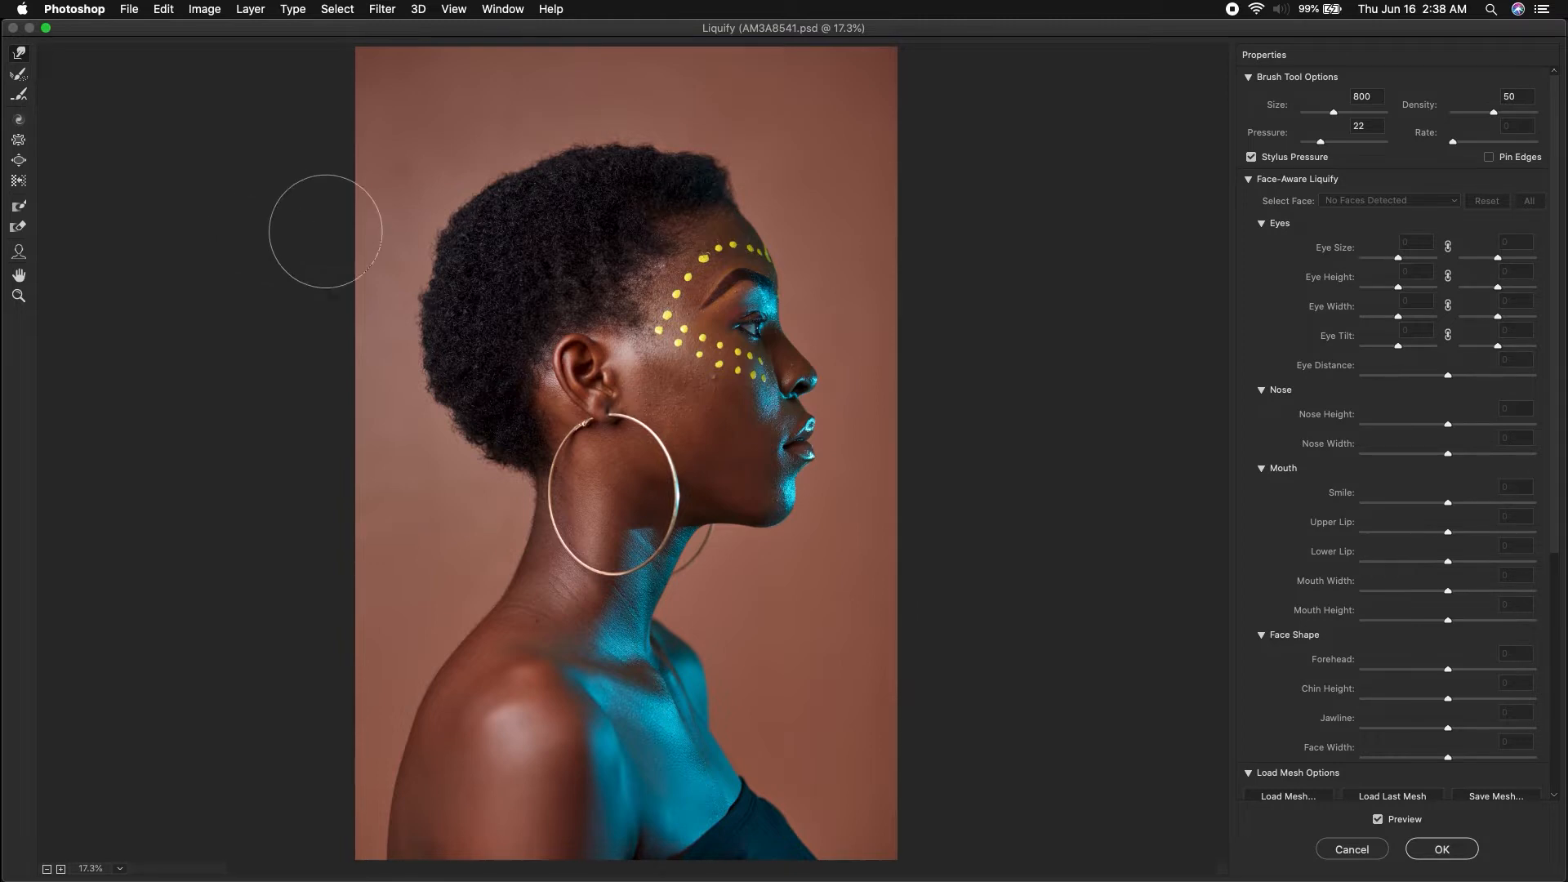
pyautogui.moveTo(445, 253)
pyautogui.mouseDown()
pyautogui.moveTo(511, 266)
pyautogui.moveTo(420, 245)
pyautogui.moveTo(437, 262)
pyautogui.mouseUp()
pyautogui.press('super+z')
pyautogui.press('super+z')
pyautogui.press('super+z')
pyautogui.press('super+shift+z')
pyautogui.press('super+shift+z')
pyautogui.press('super+z')
pyautogui.press('super+shift+z')
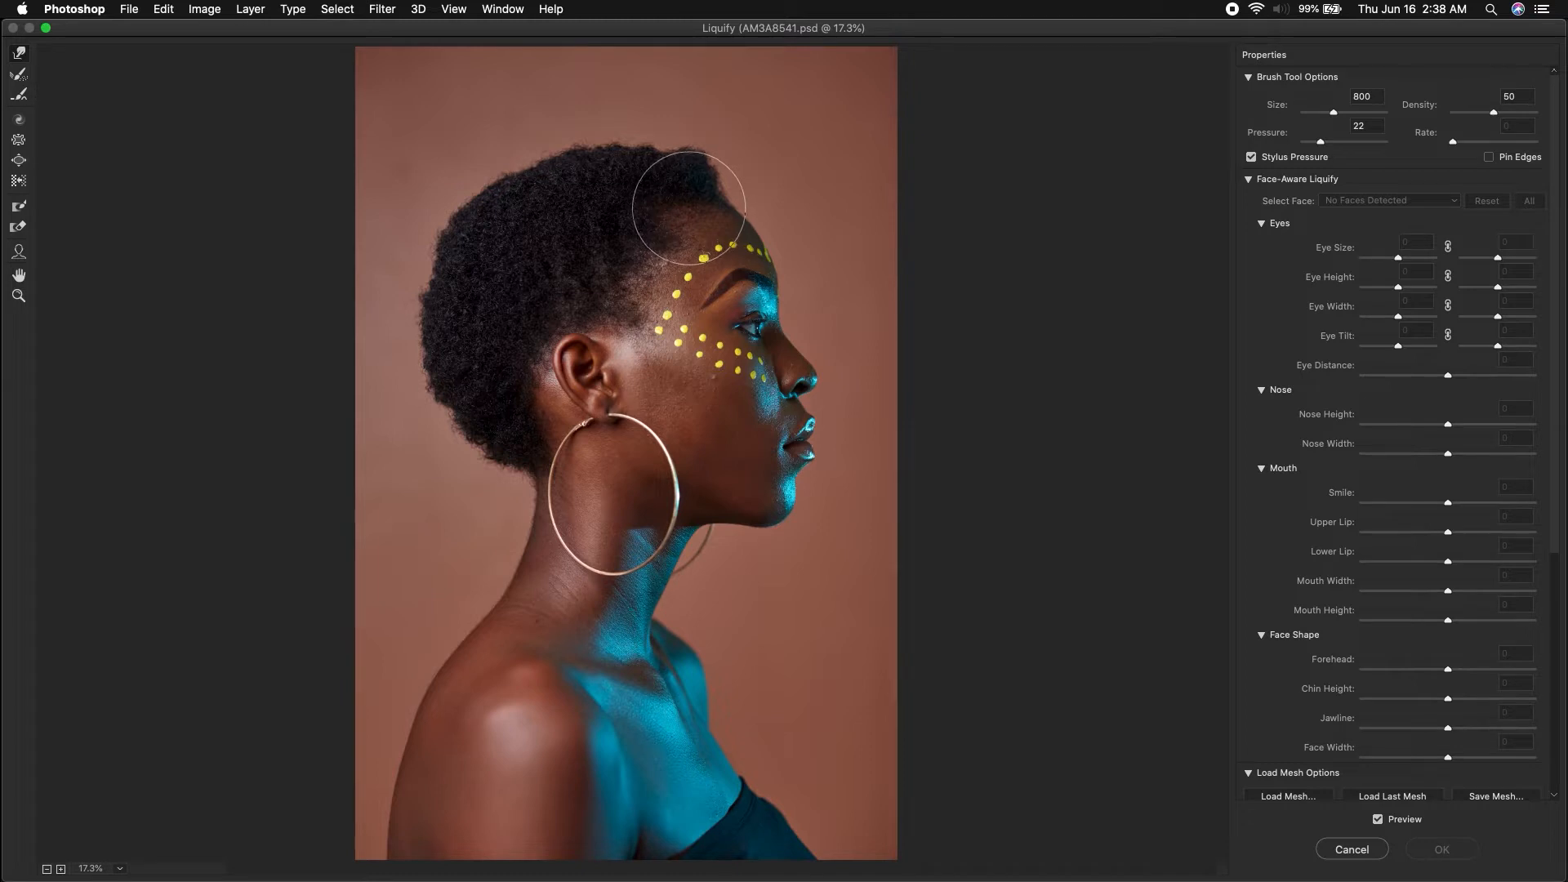
# - Dent the hairline and forehead with Forward Warp, and bring them back using the Reconstruct tool at brush size 500
pyautogui.moveTo(806, 139)
pyautogui.mouseDown()
pyautogui.moveTo(659, 238)
pyautogui.moveTo(671, 249)
pyautogui.mouseUp()
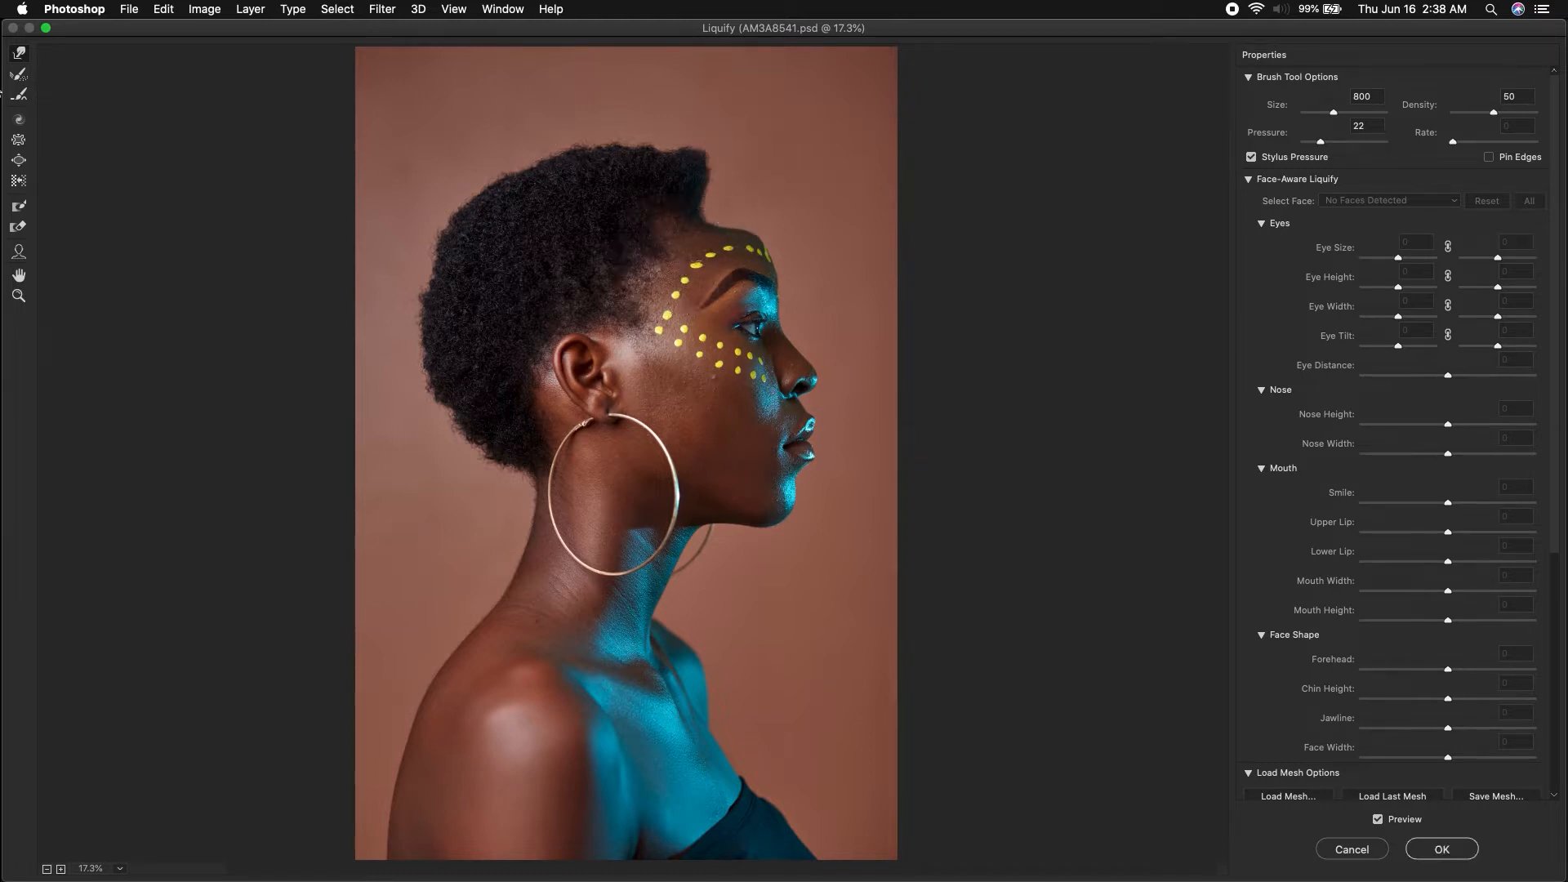
pyautogui.click(14, 79)
pyautogui.press(']')
pyautogui.press(']')
pyautogui.press(']')
pyautogui.press(']')
pyautogui.press(']')
pyautogui.press(']')
pyautogui.press(']')
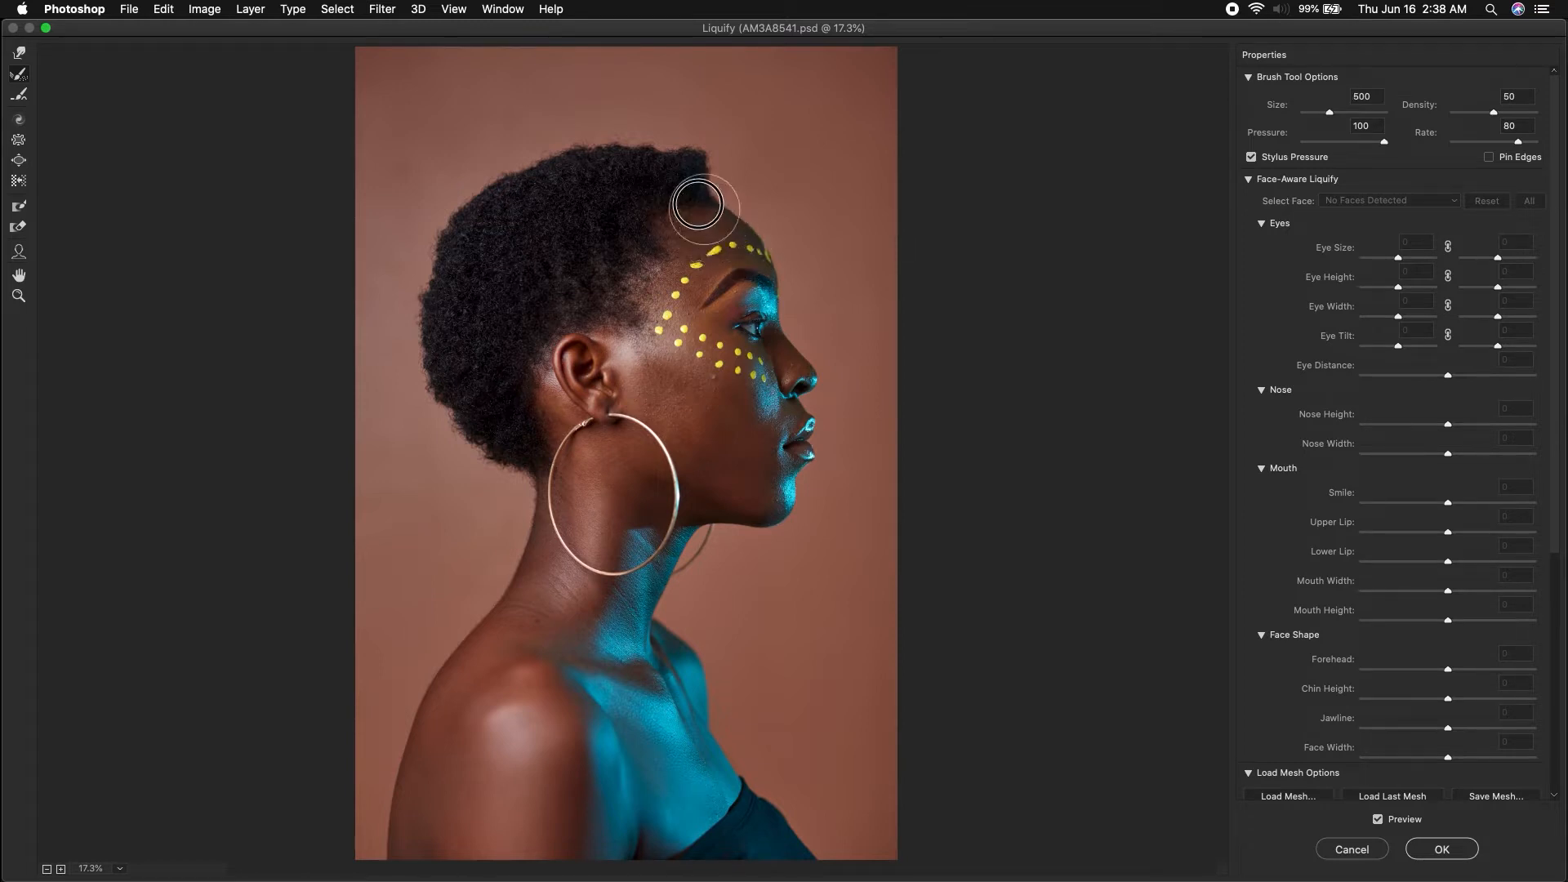
pyautogui.moveTo(667, 179); pyautogui.dragTo(731, 219)
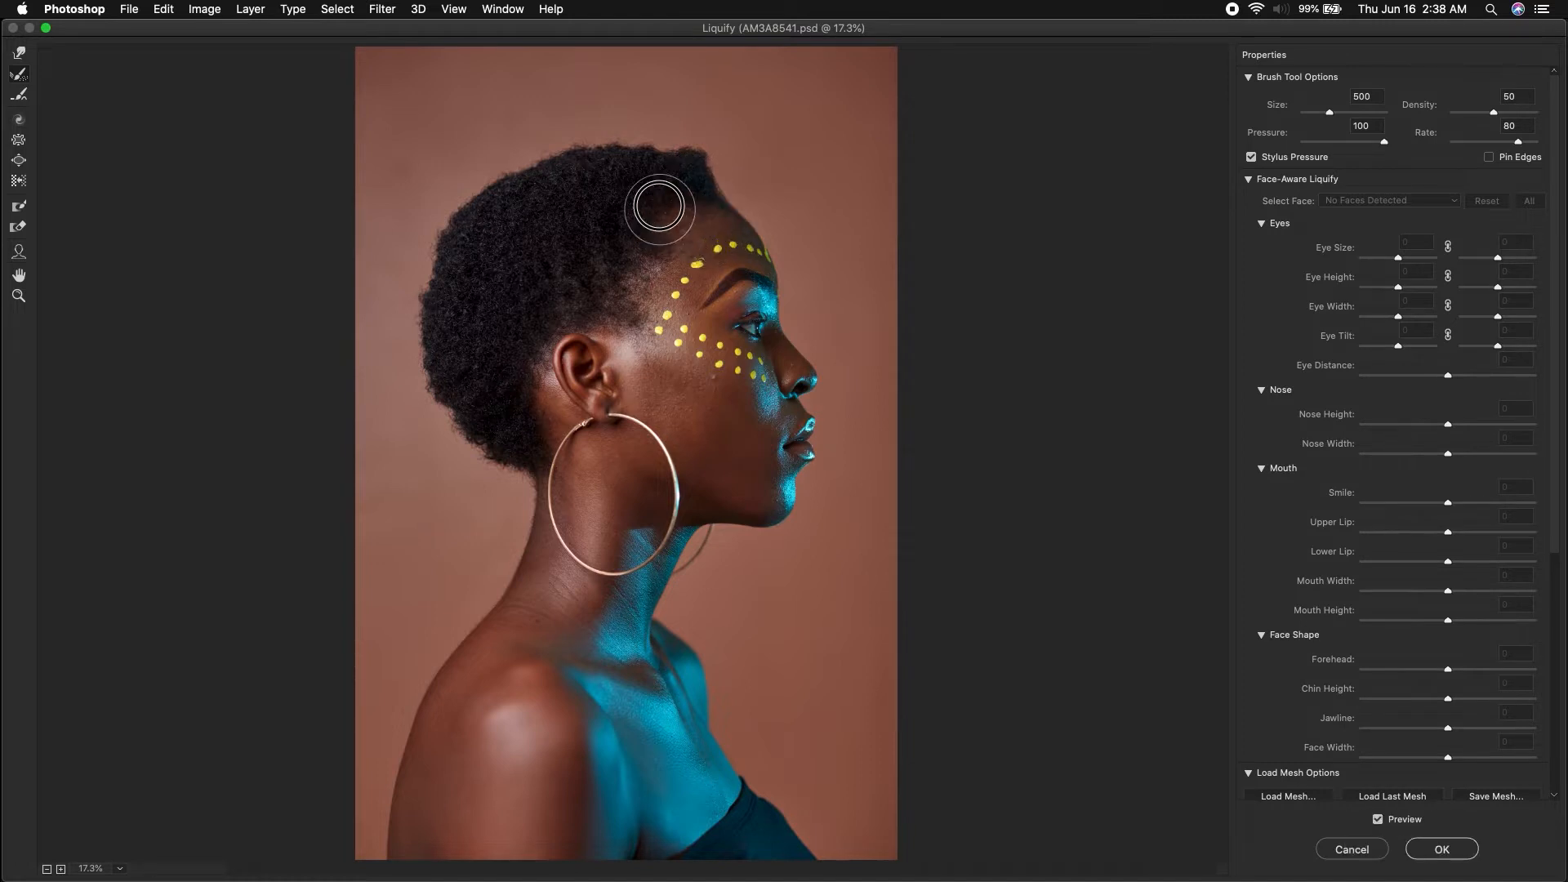
pyautogui.moveTo(695, 260)
pyautogui.mouseDown()
pyautogui.moveTo(616, 271)
pyautogui.moveTo(609, 300)
pyautogui.moveTo(636, 333)
pyautogui.moveTo(657, 203)
pyautogui.moveTo(577, 289)
pyautogui.moveTo(647, 384)
pyautogui.mouseUp()
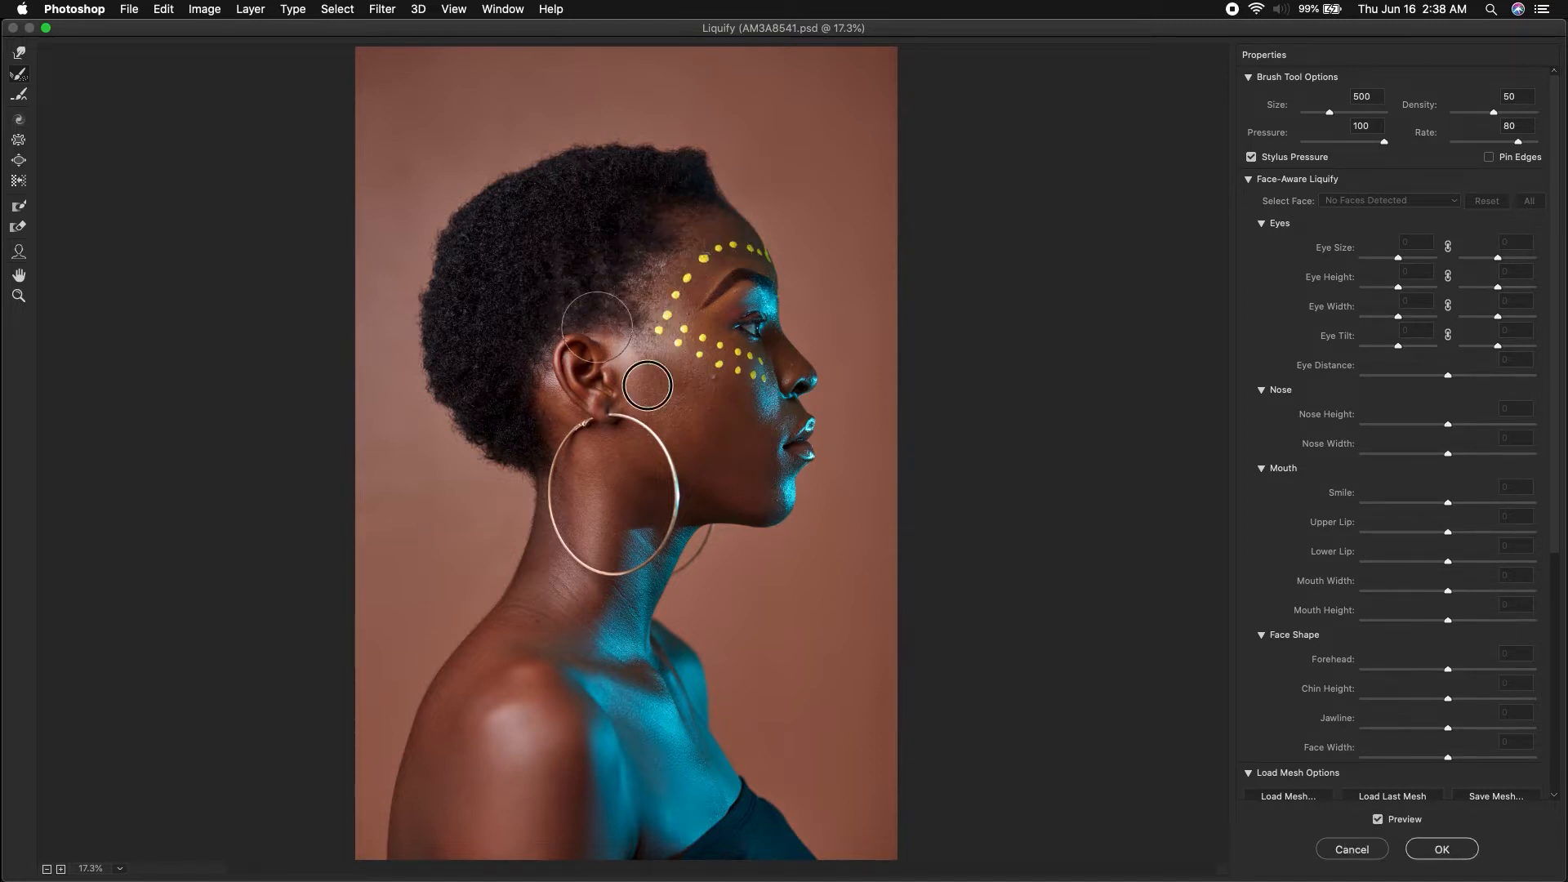
# - Set the Forward Warp tool's brush size to 300
pyautogui.click(20, 96)
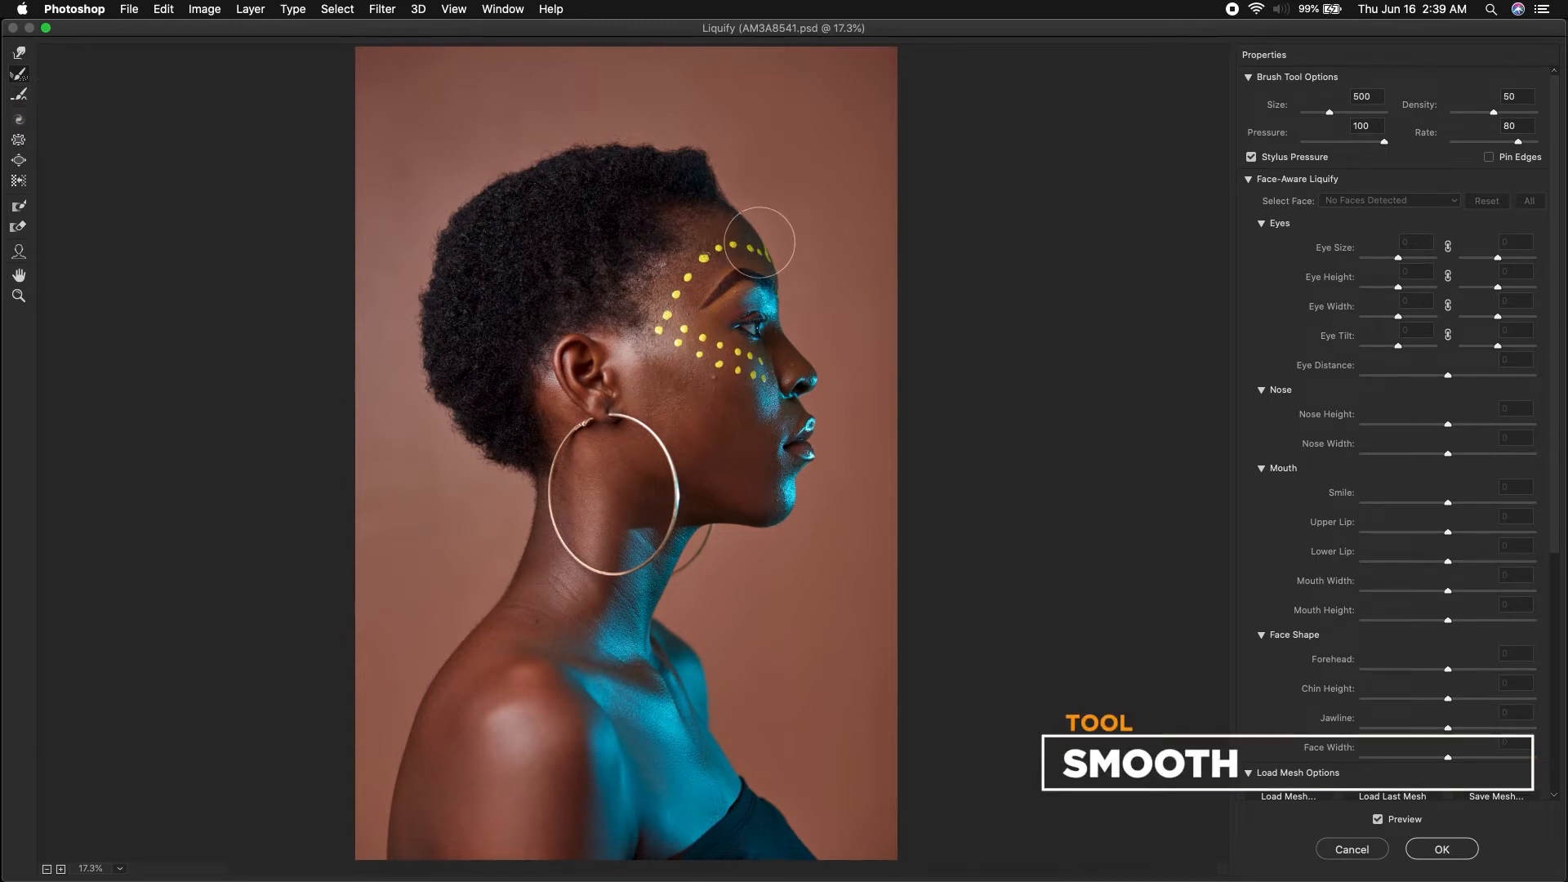
pyautogui.press('w')
pyautogui.press('[')
pyautogui.press('[')
pyautogui.press('[')
pyautogui.press('[')
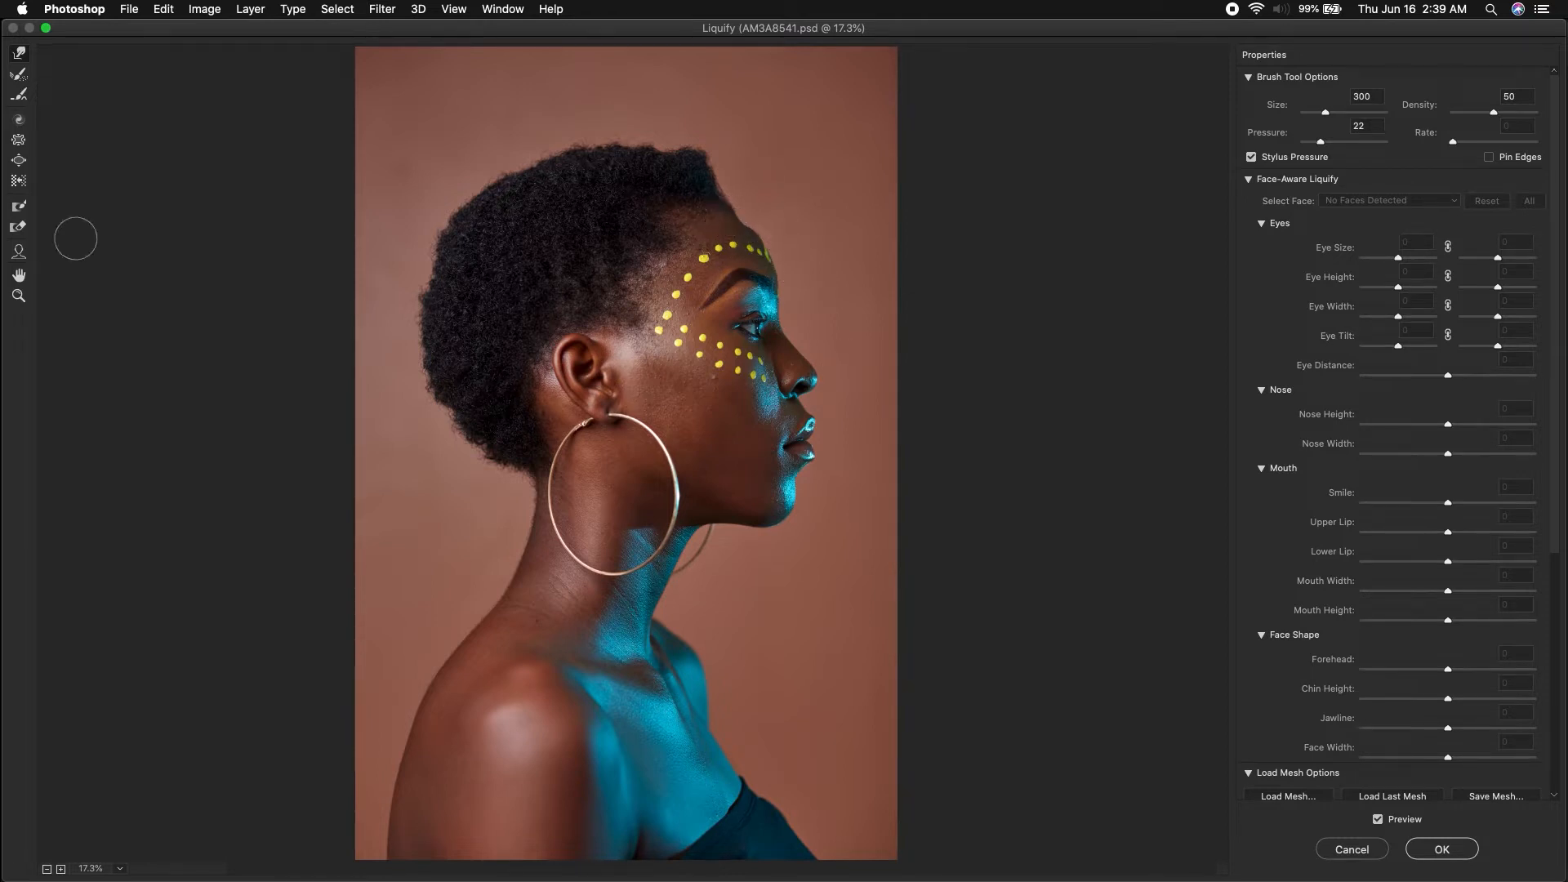
# - Raise the brush rate and density to their maximum with the Smooth tool and smooth the hairline above the forehead
pyautogui.click(26, 96)
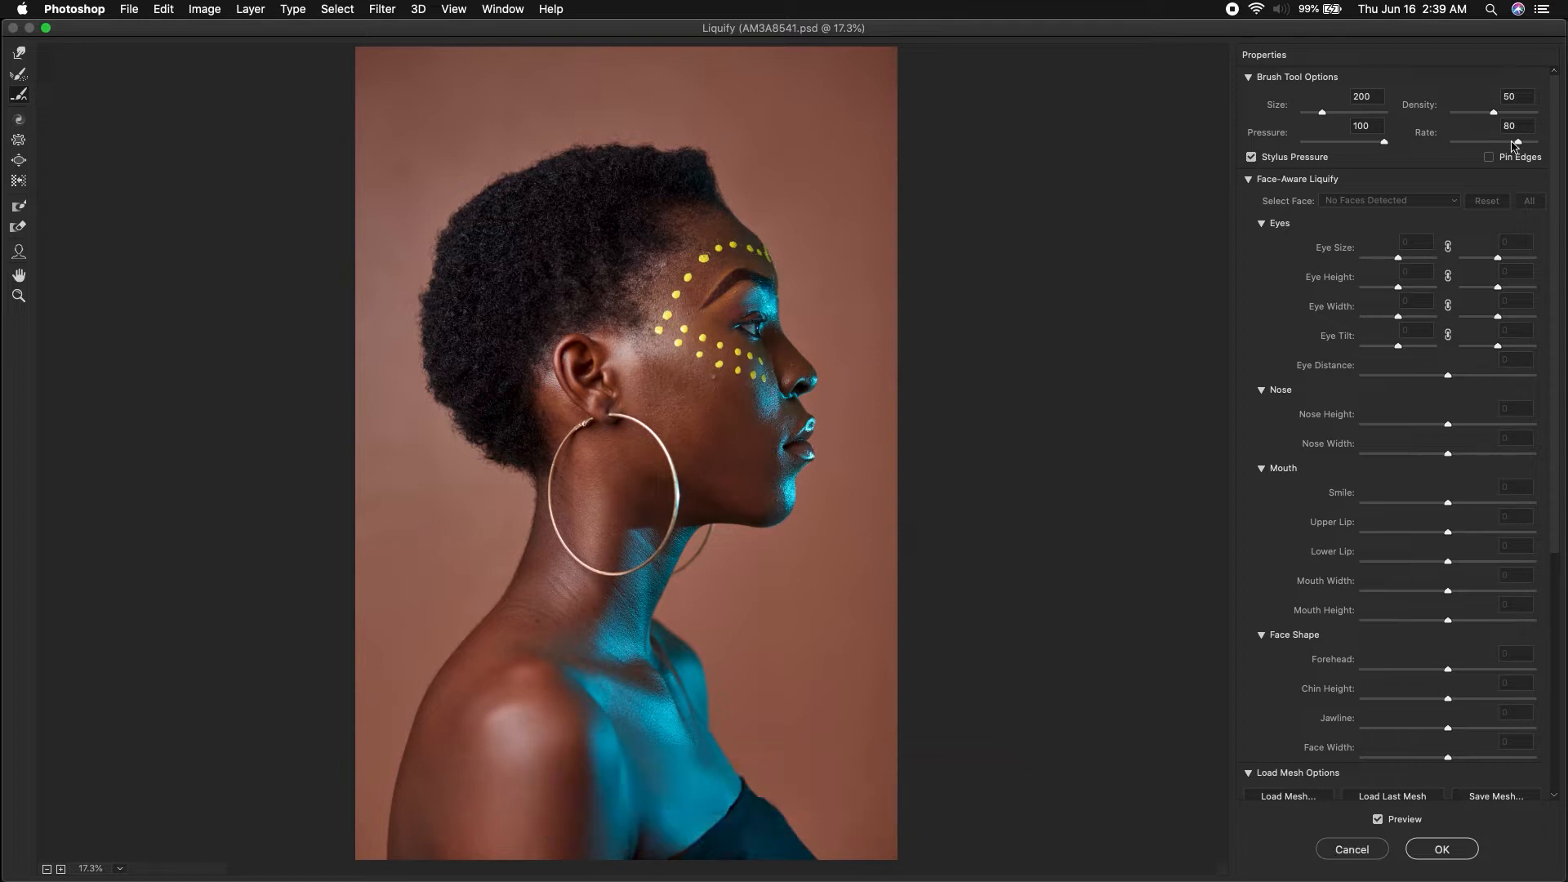
pyautogui.click(1518, 144)
pyautogui.moveTo(1518, 144); pyautogui.dragTo(1564, 135)
pyautogui.moveTo(1493, 114); pyautogui.dragTo(1556, 112)
pyautogui.click(734, 206)
# - Try twirling the ear with the Twirl Clockwise tool at brush size 800, and undo the twirl
pyautogui.click(20, 51)
pyautogui.press('e')
pyautogui.press(']')
pyautogui.press(']')
pyautogui.press(']')
pyautogui.press(']')
pyautogui.press(']')
pyautogui.press(']')
pyautogui.press(']')
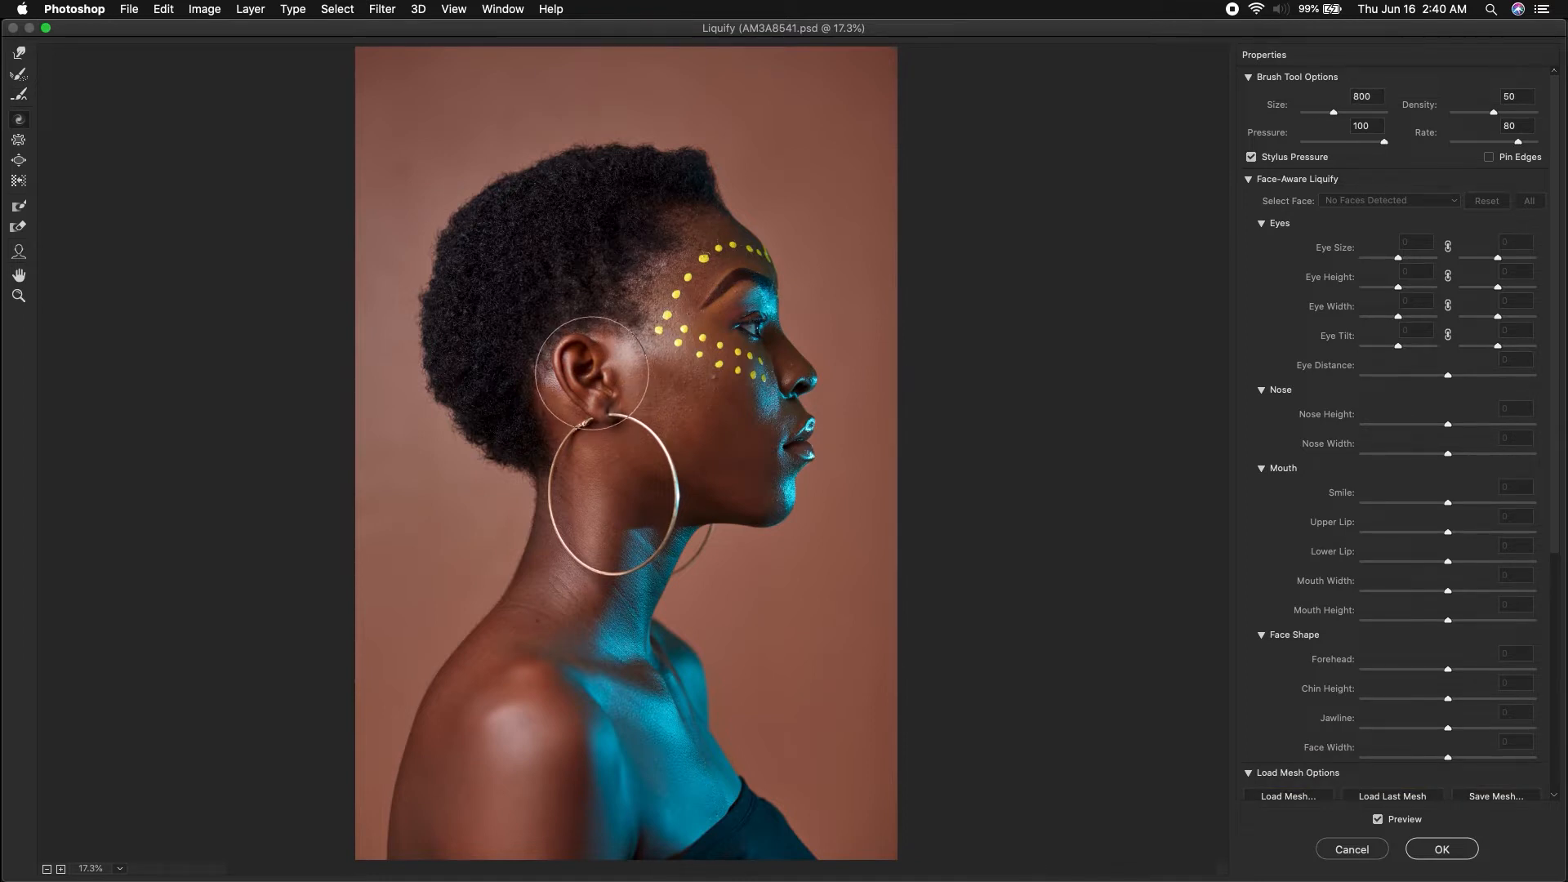
pyautogui.moveTo(585, 376); pyautogui.dragTo(570, 384)
pyautogui.press('super+z')
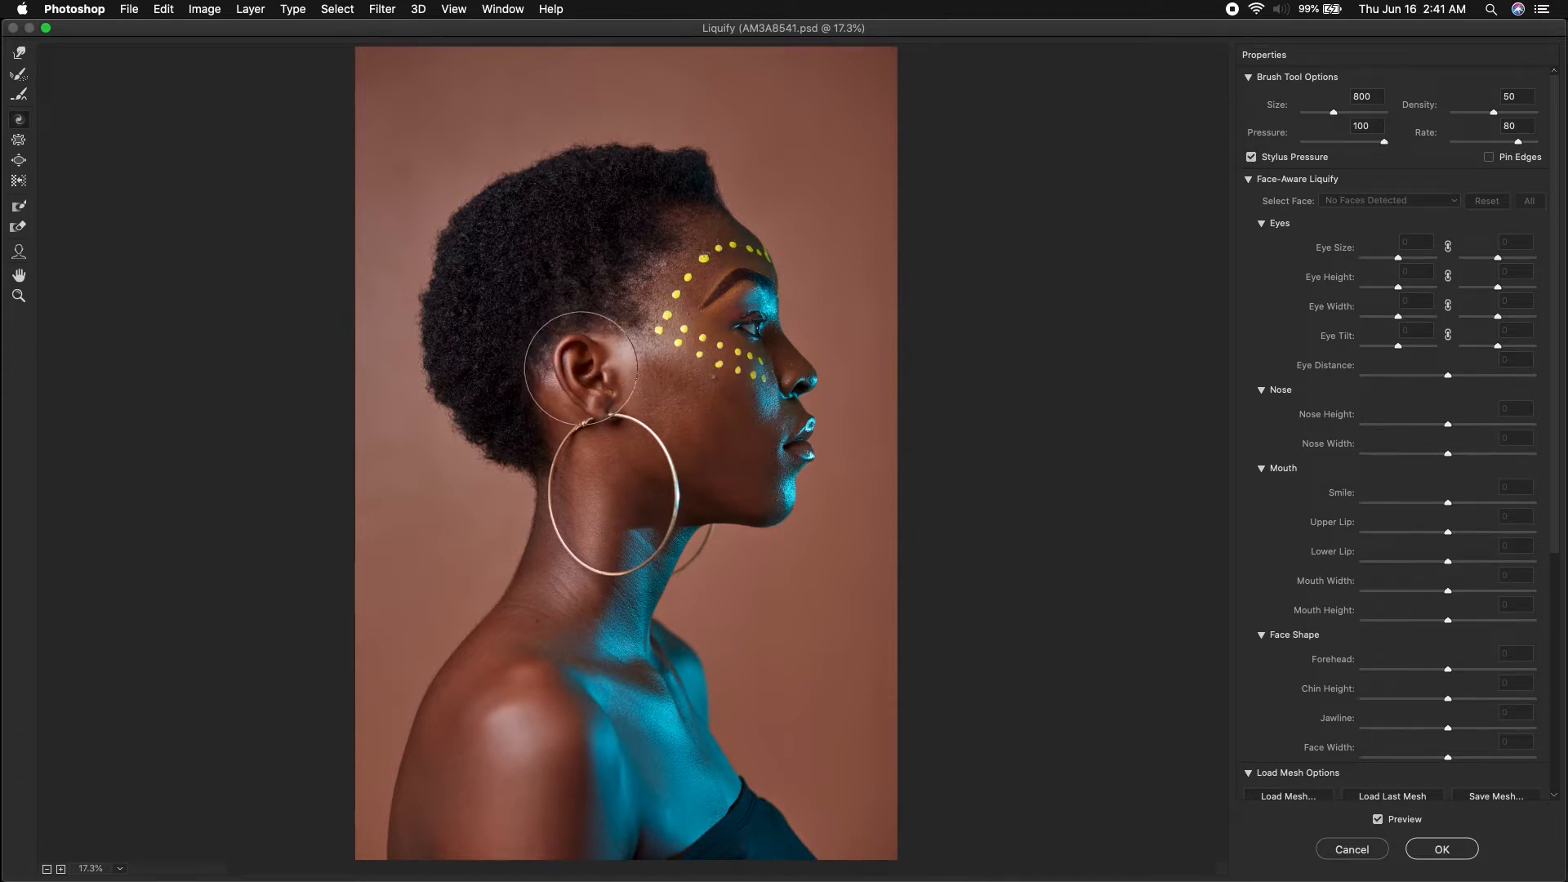
# - Shrink the ear using the Pucker tool at brush size 900
pyautogui.press(']')
pyautogui.press('s')
pyautogui.press(']')
pyautogui.press(']')
pyautogui.press(']')
pyautogui.press(']')
pyautogui.press(']')
pyautogui.press(']')
pyautogui.press(']')
pyautogui.press(']')
pyautogui.press(']')
pyautogui.press(']')
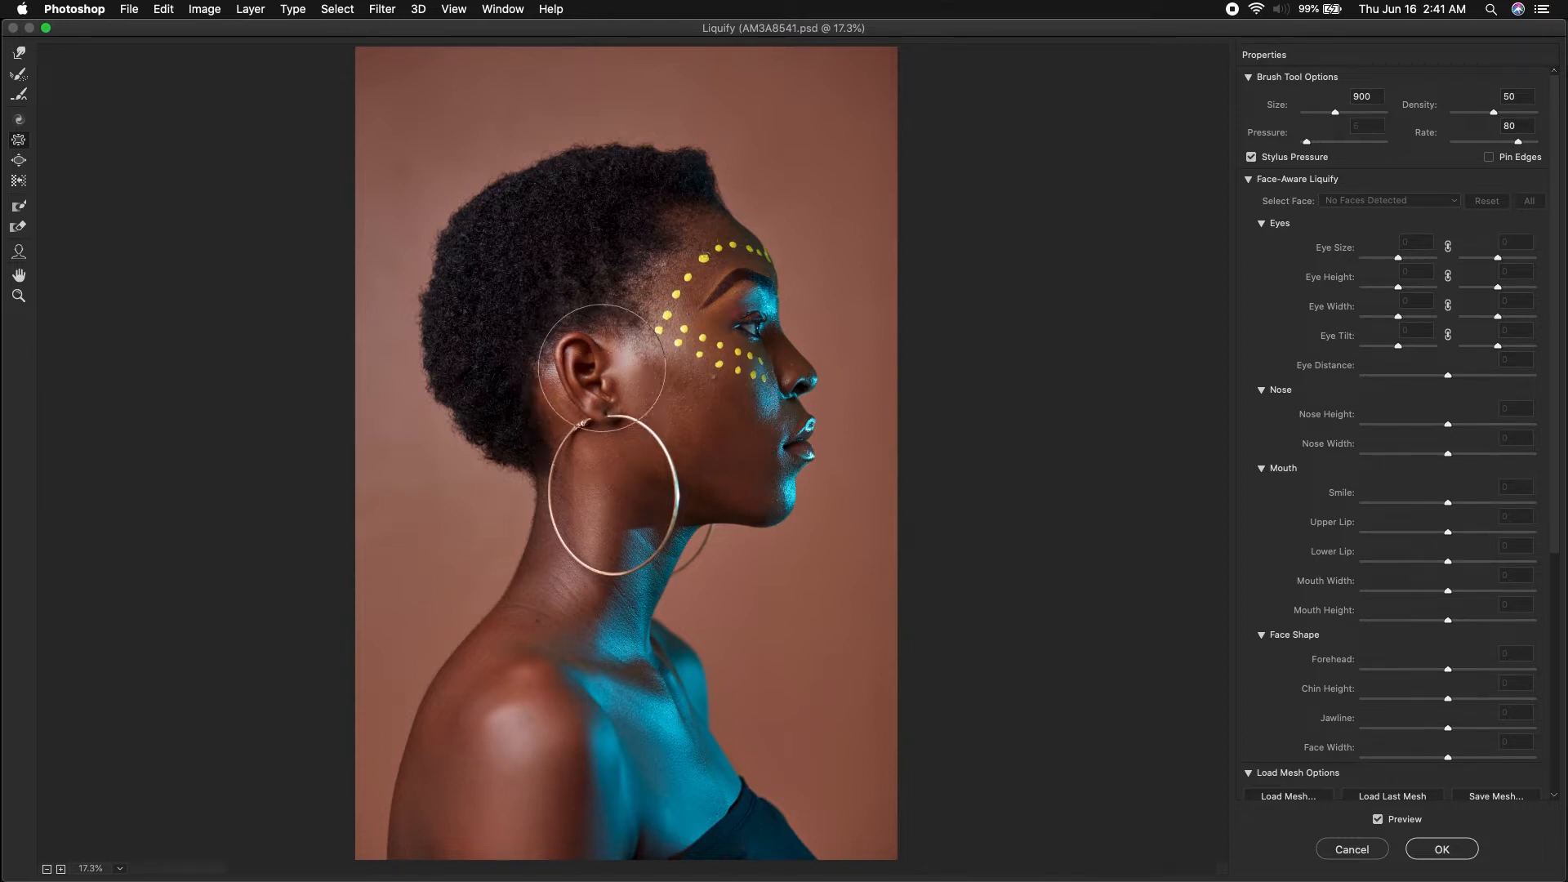
pyautogui.moveTo(588, 372); pyautogui.dragTo(588, 373)
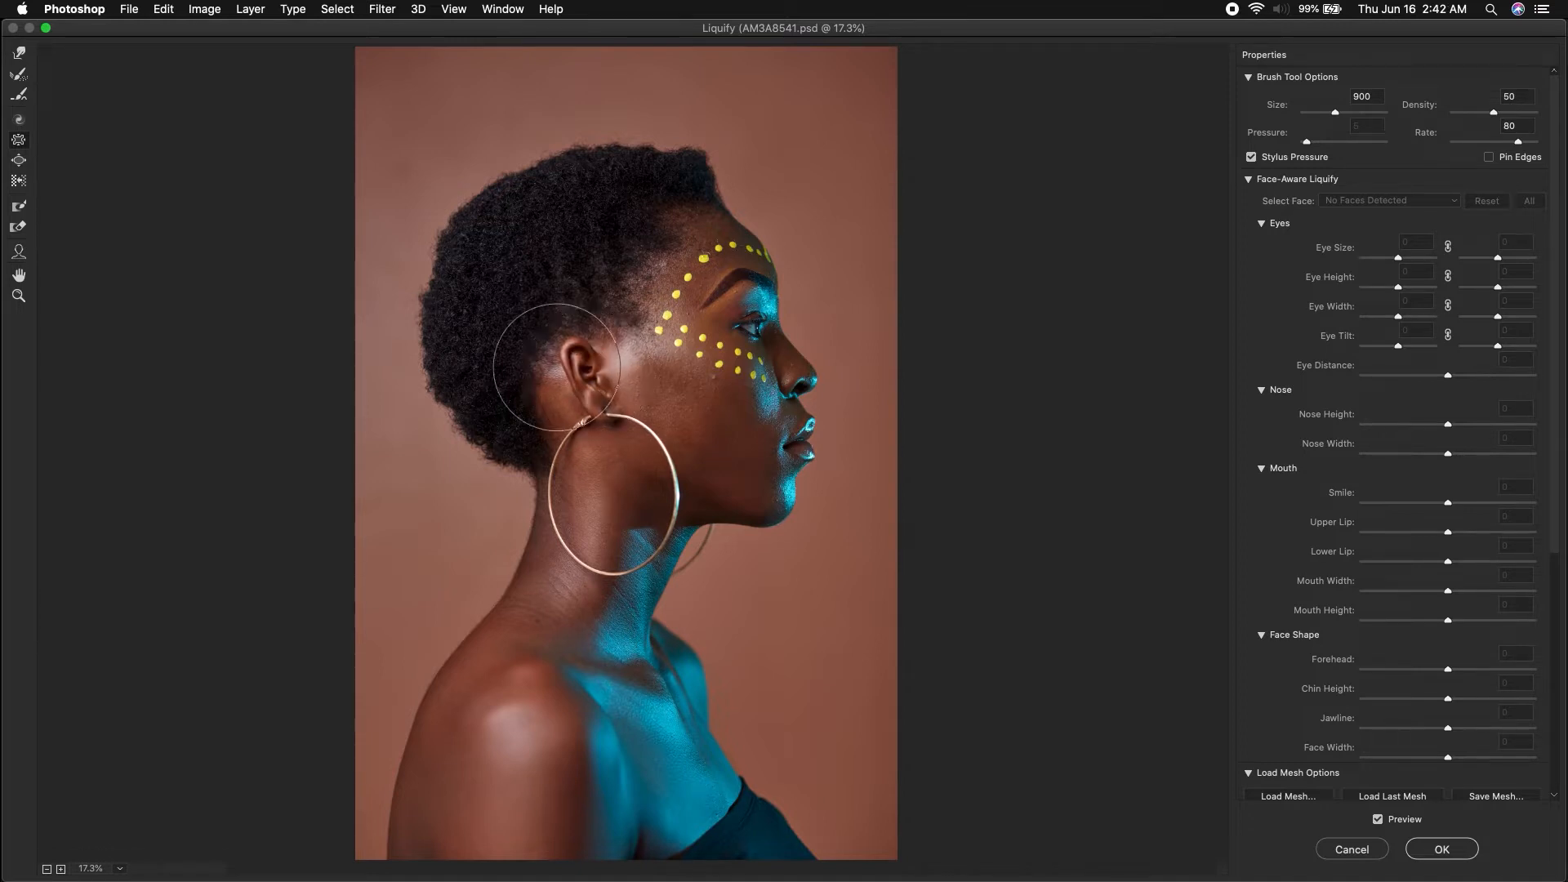
# - Enlarge the ear using the Bloat tool at brush size 800
pyautogui.click(19, 160)
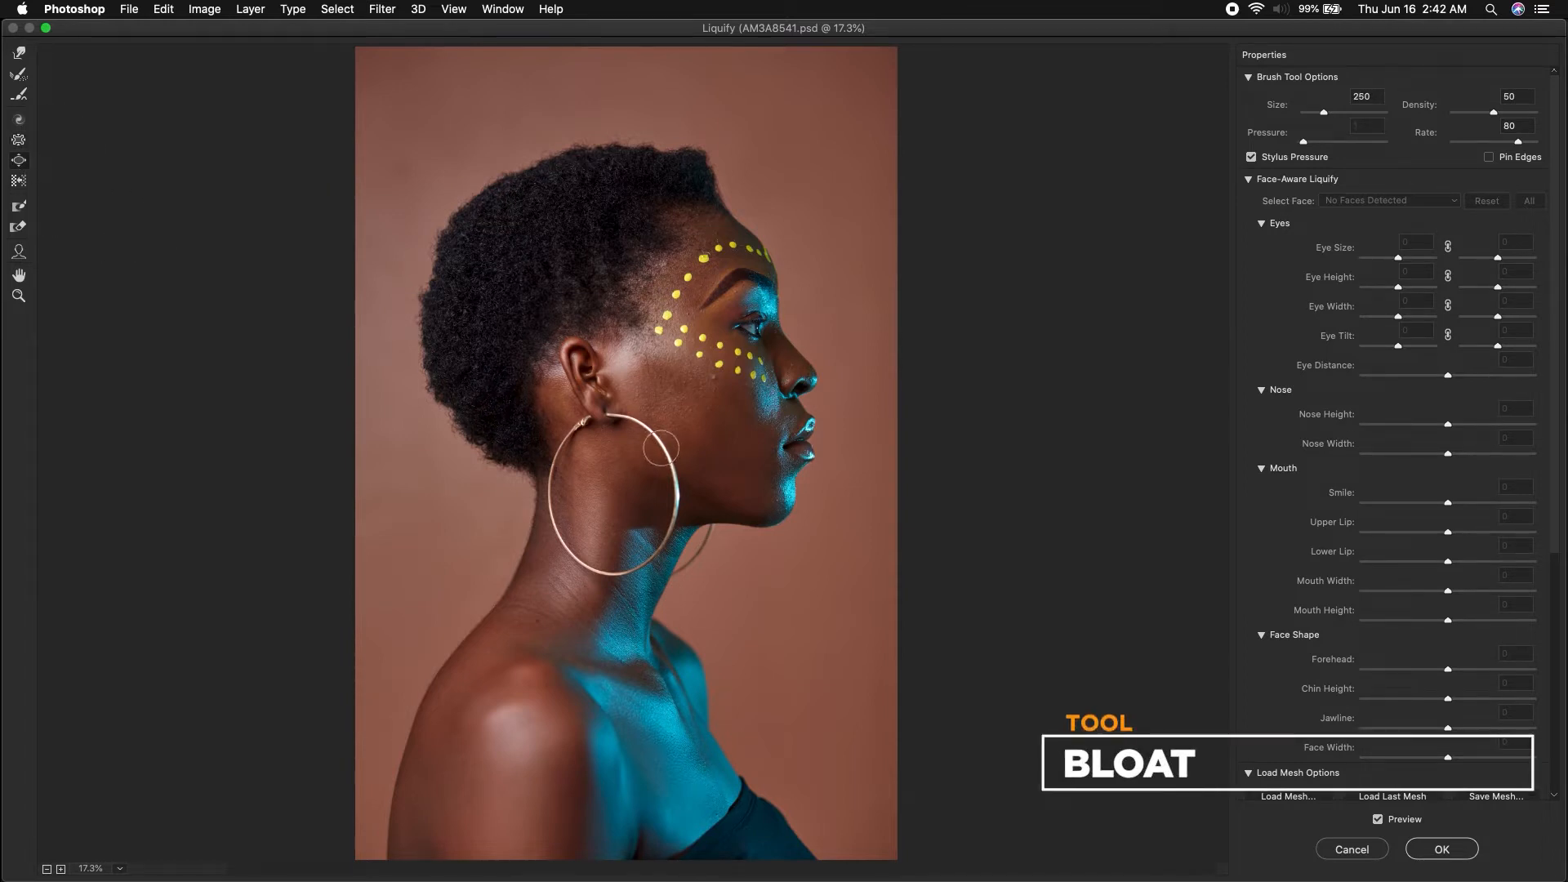
pyautogui.press(']')
pyautogui.press(']')
pyautogui.press(']')
pyautogui.press(']')
pyautogui.press(']')
pyautogui.press(']')
pyautogui.press(']')
pyautogui.press(']')
pyautogui.press(']')
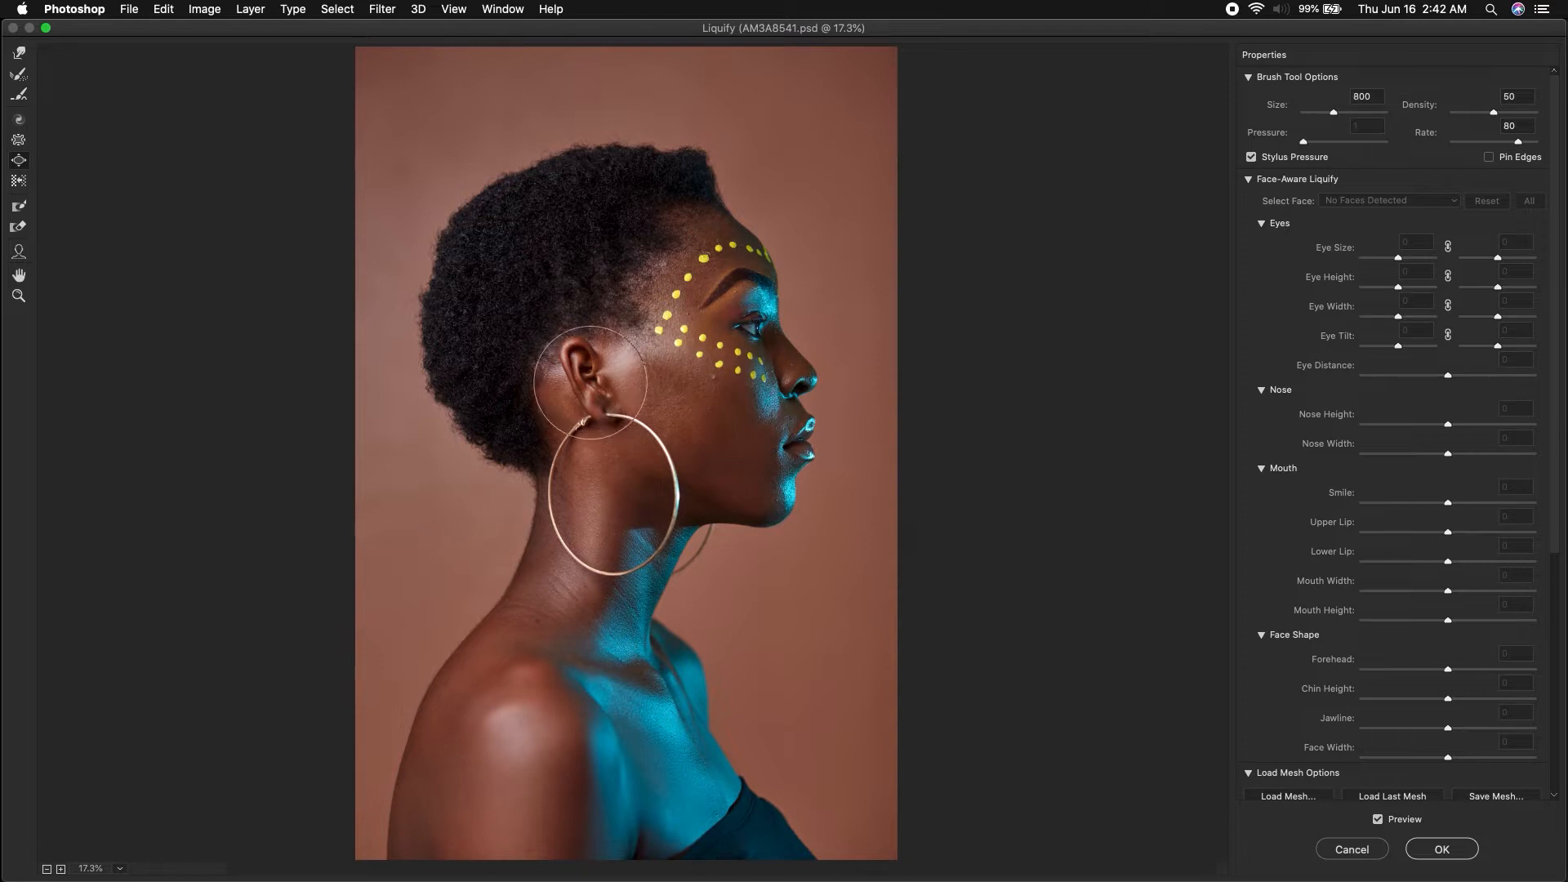
pyautogui.moveTo(589, 381); pyautogui.dragTo(588, 380)
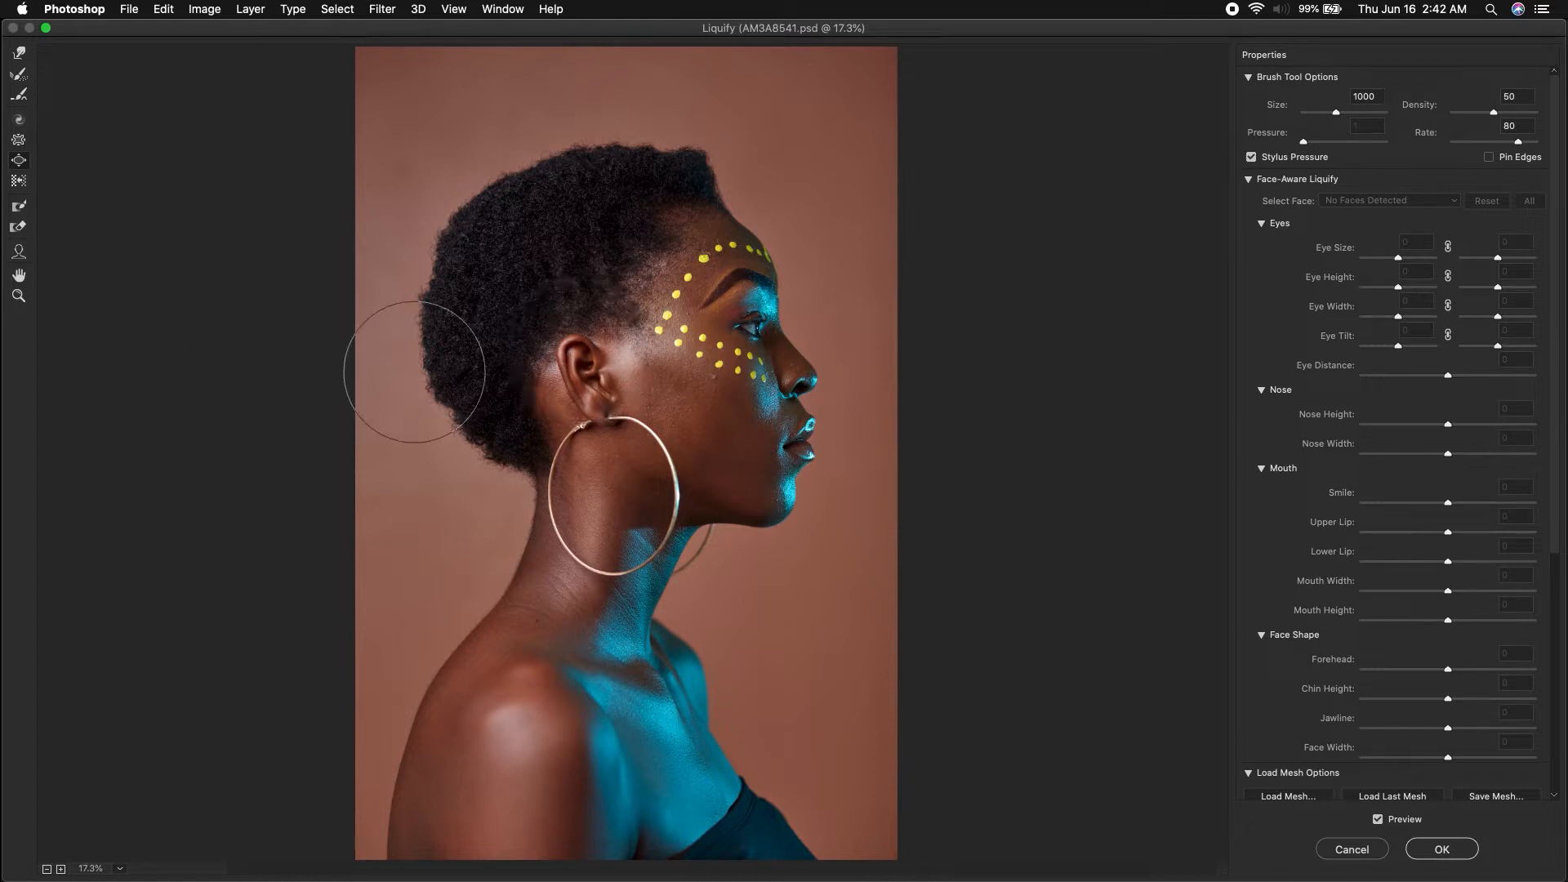
# - Stroke down the back outline of the hair using the Push Left tool at brush size 400
pyautogui.click(19, 183)
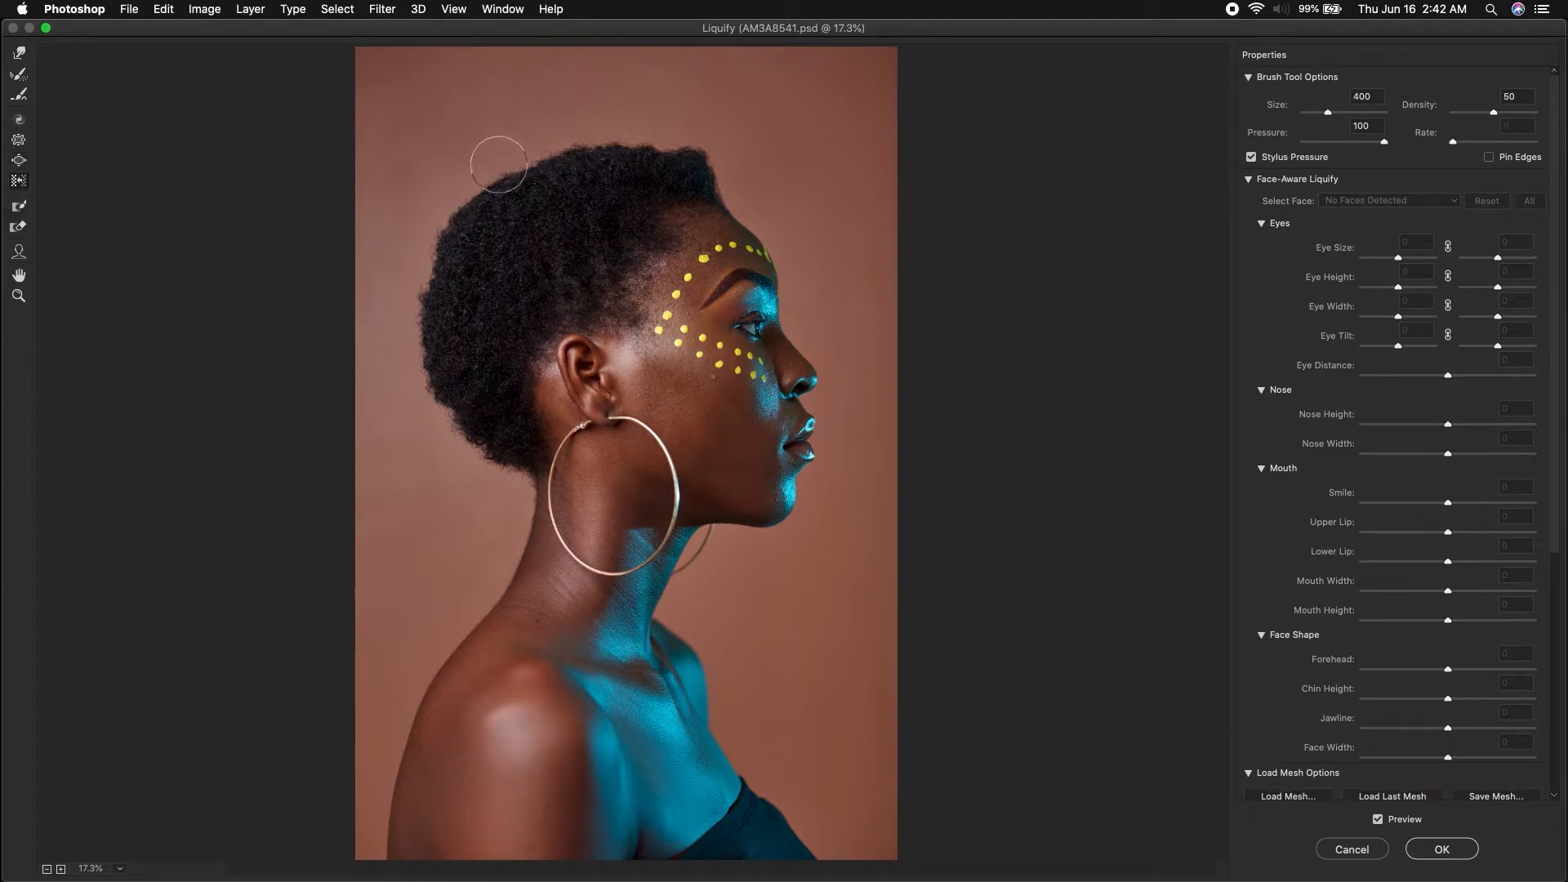
pyautogui.moveTo(500, 164)
pyautogui.mouseDown()
pyautogui.moveTo(415, 302)
pyautogui.moveTo(415, 405)
pyautogui.moveTo(503, 481)
pyautogui.moveTo(439, 403)
pyautogui.mouseUp()
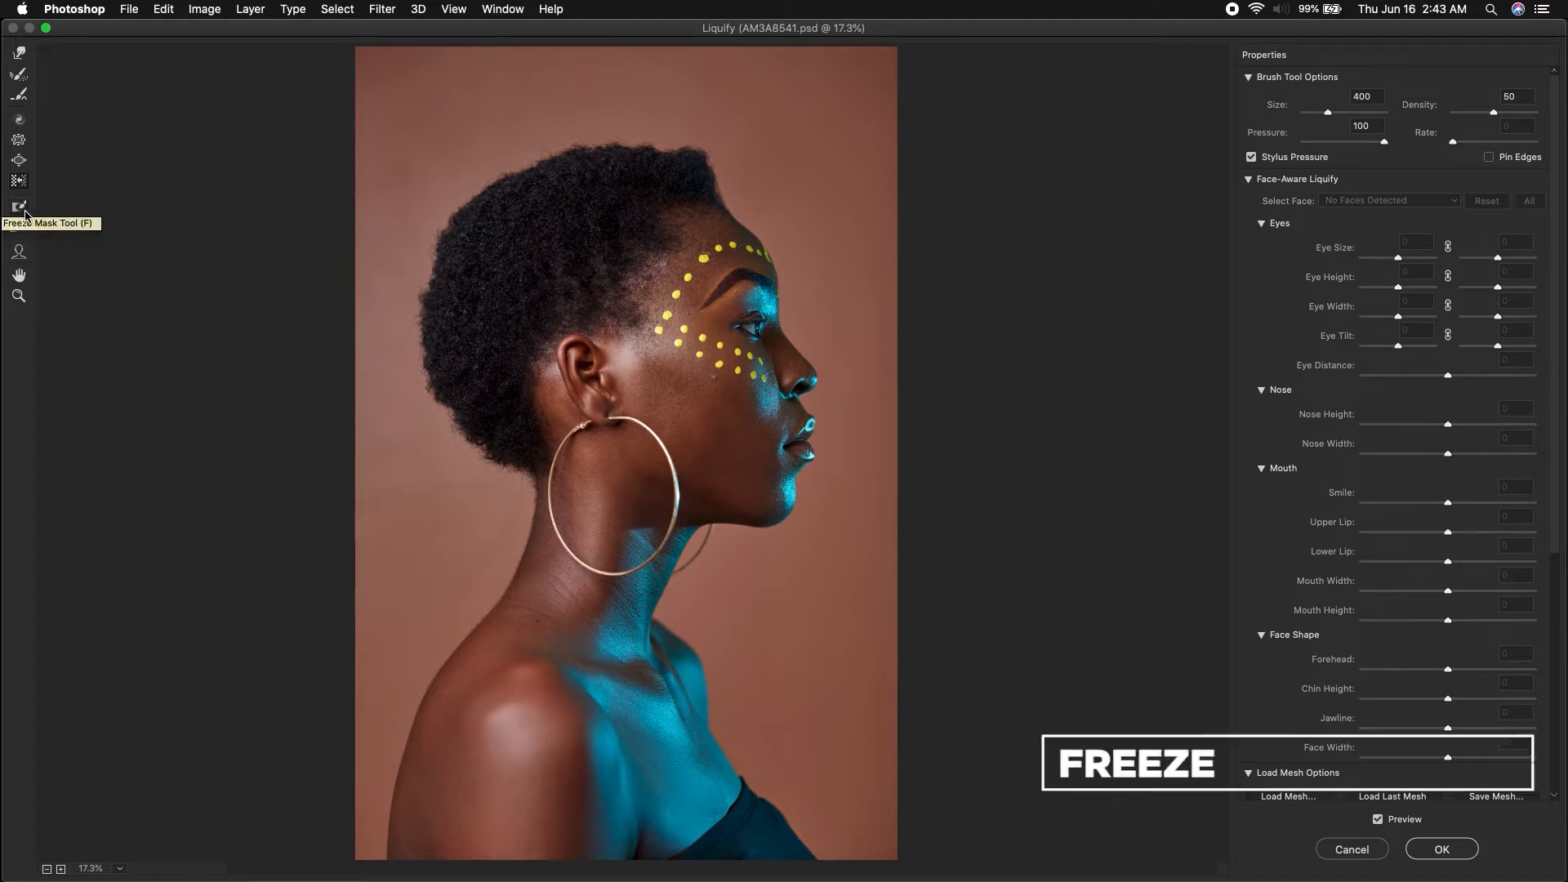
# - Freeze the lips with the Freeze Mask tool at brush size 700
pyautogui.click(21, 208)
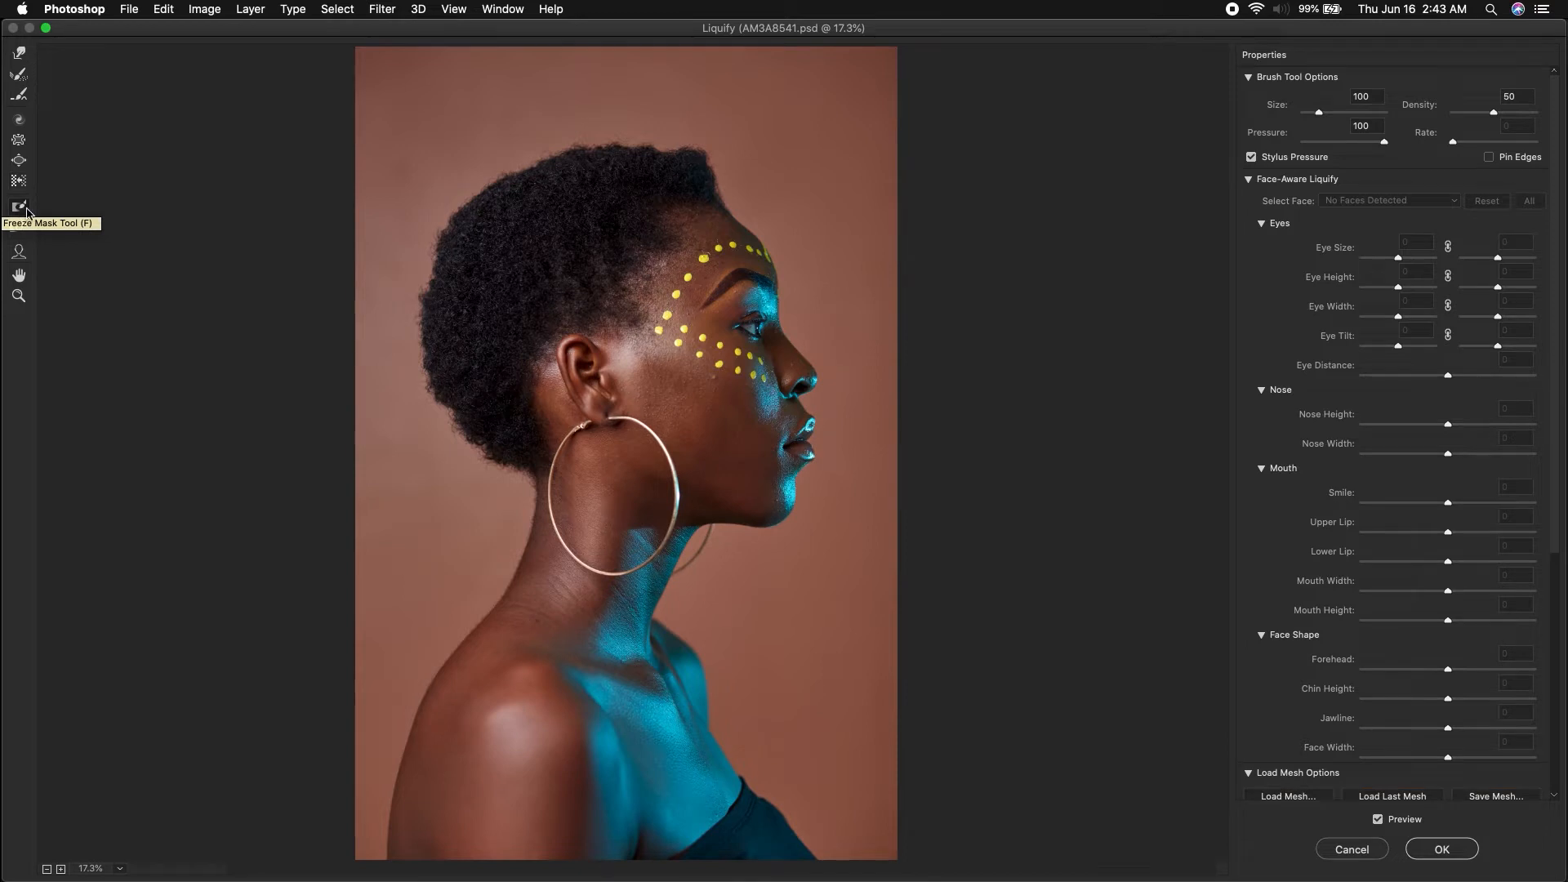
pyautogui.press(']')
pyautogui.press(']')
pyautogui.press(']')
pyautogui.press(']')
pyautogui.press(']')
pyautogui.press(']')
pyautogui.press(']')
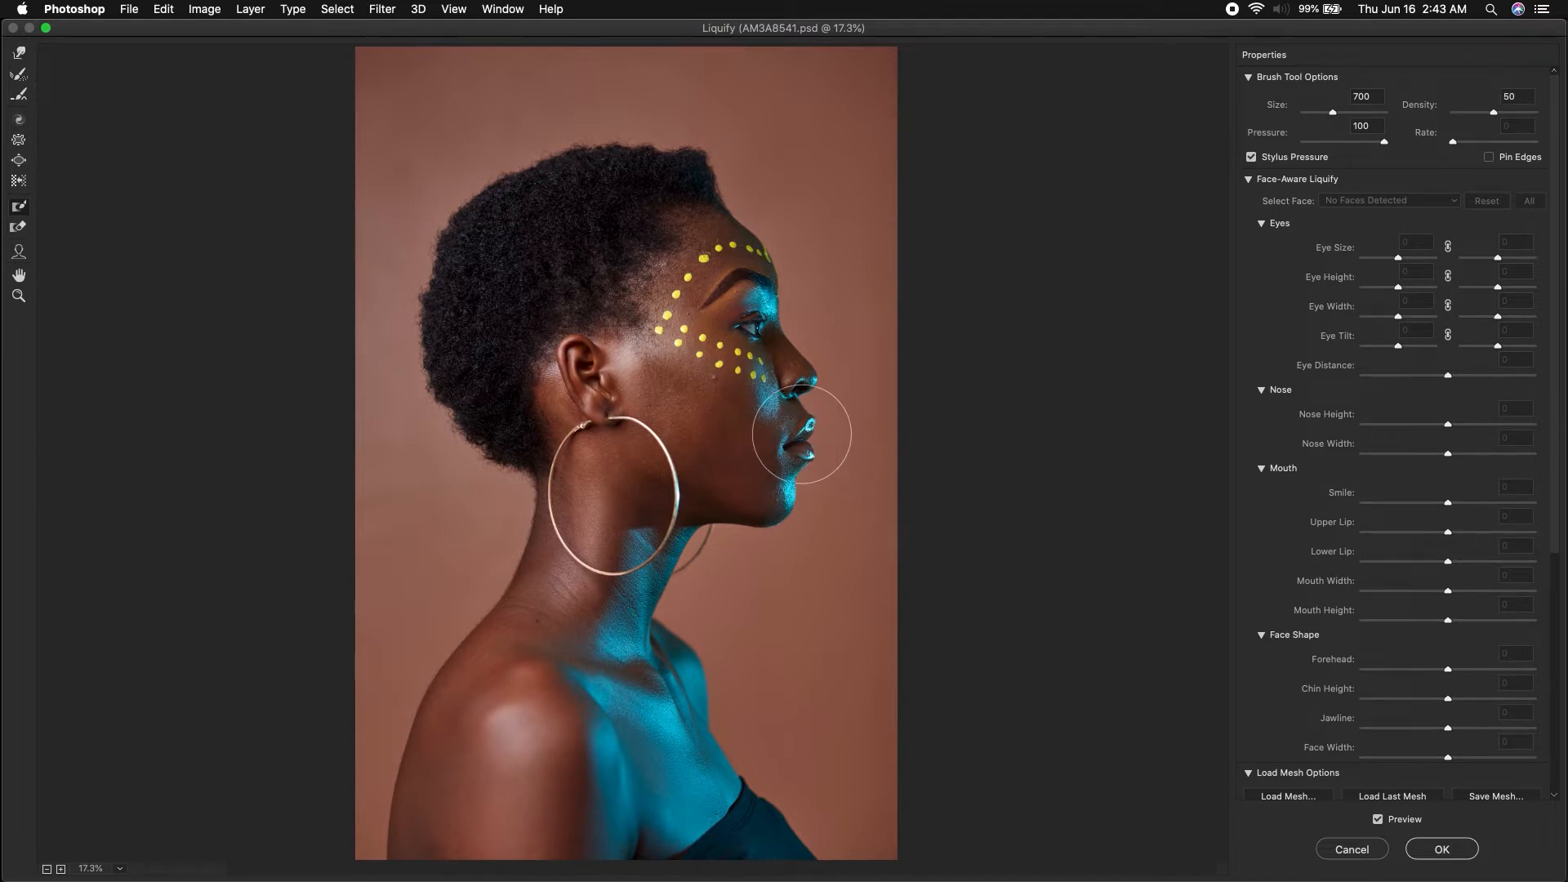
pyautogui.click(799, 440)
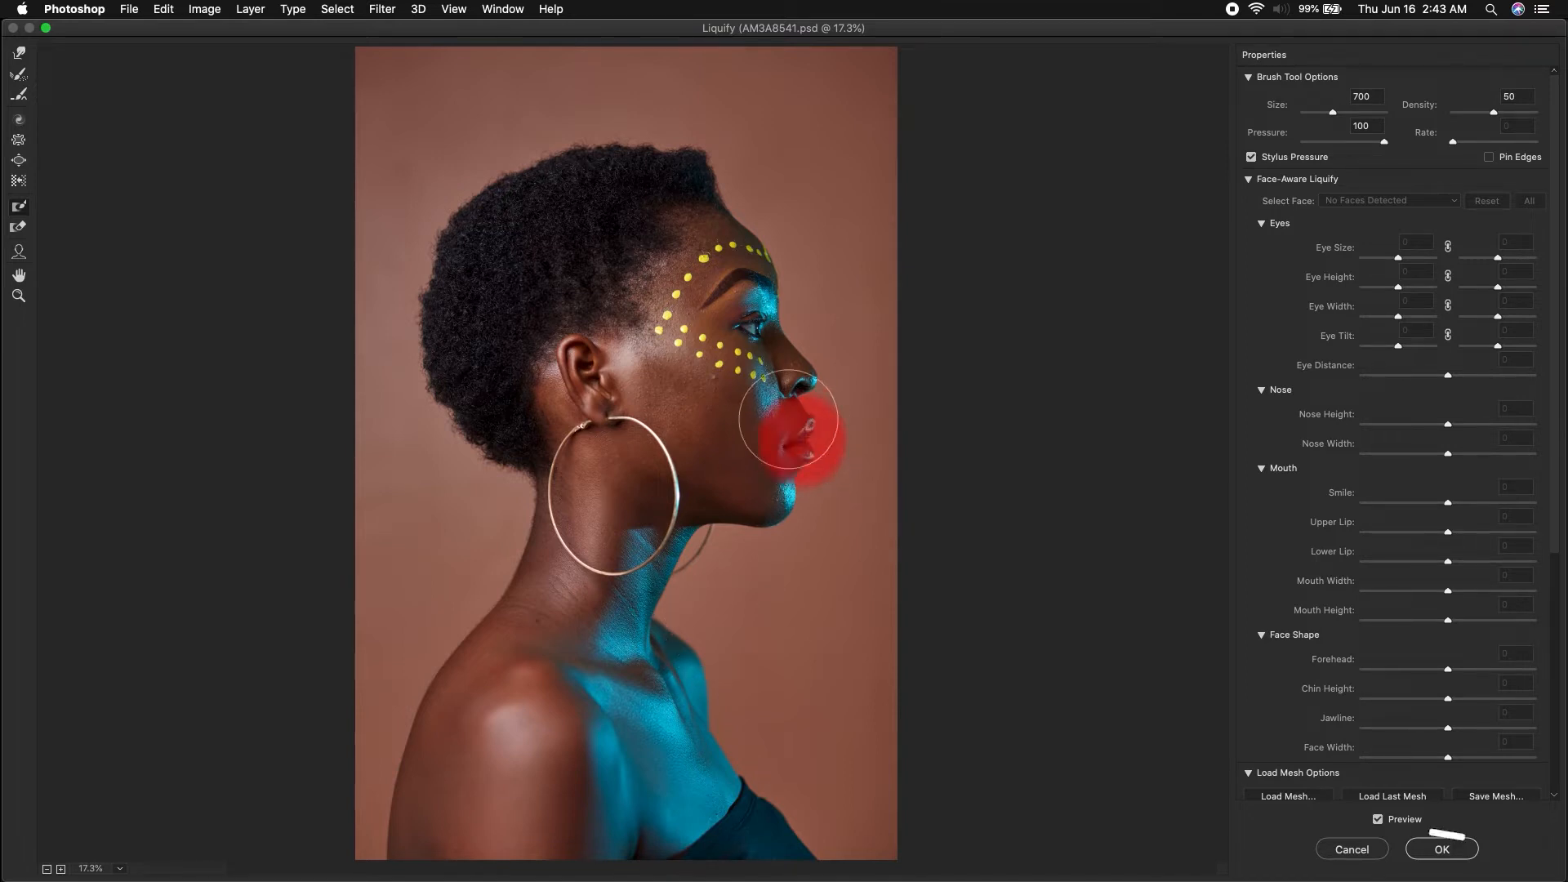
# - Reshape the nose above the frozen lips using the Forward Warp tool at brush size 600
pyautogui.click(18, 53)
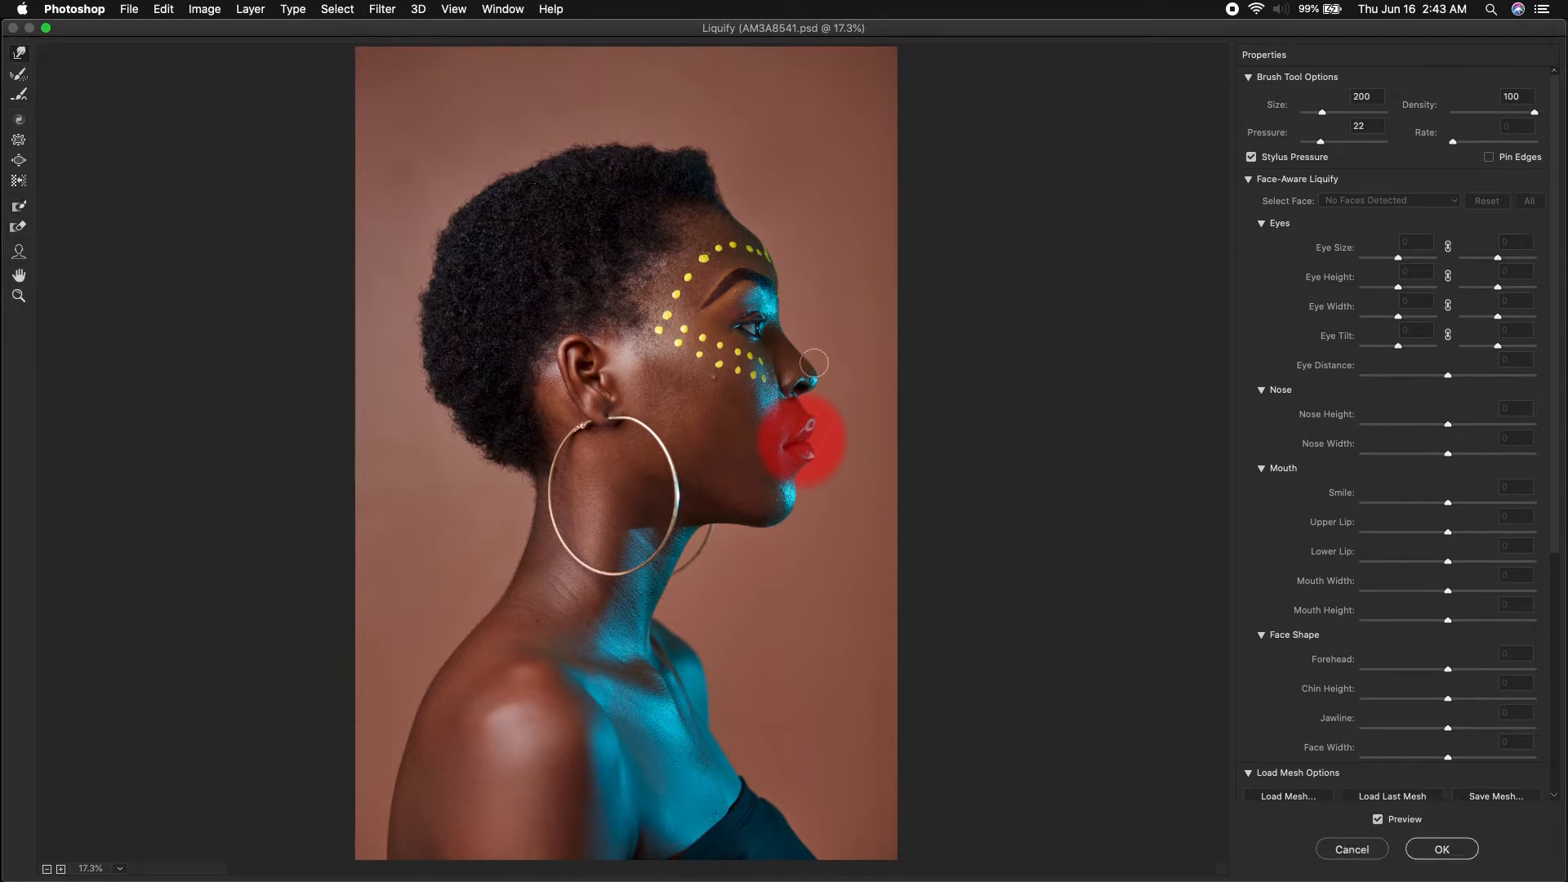
pyautogui.press(']')
pyautogui.press(']')
pyautogui.press(']')
pyautogui.press(']')
pyautogui.moveTo(805, 366)
pyautogui.mouseDown()
pyautogui.moveTo(835, 391)
pyautogui.moveTo(813, 374)
pyautogui.moveTo(785, 395)
pyautogui.moveTo(812, 393)
pyautogui.moveTo(772, 398)
pyautogui.moveTo(793, 360)
pyautogui.mouseUp()
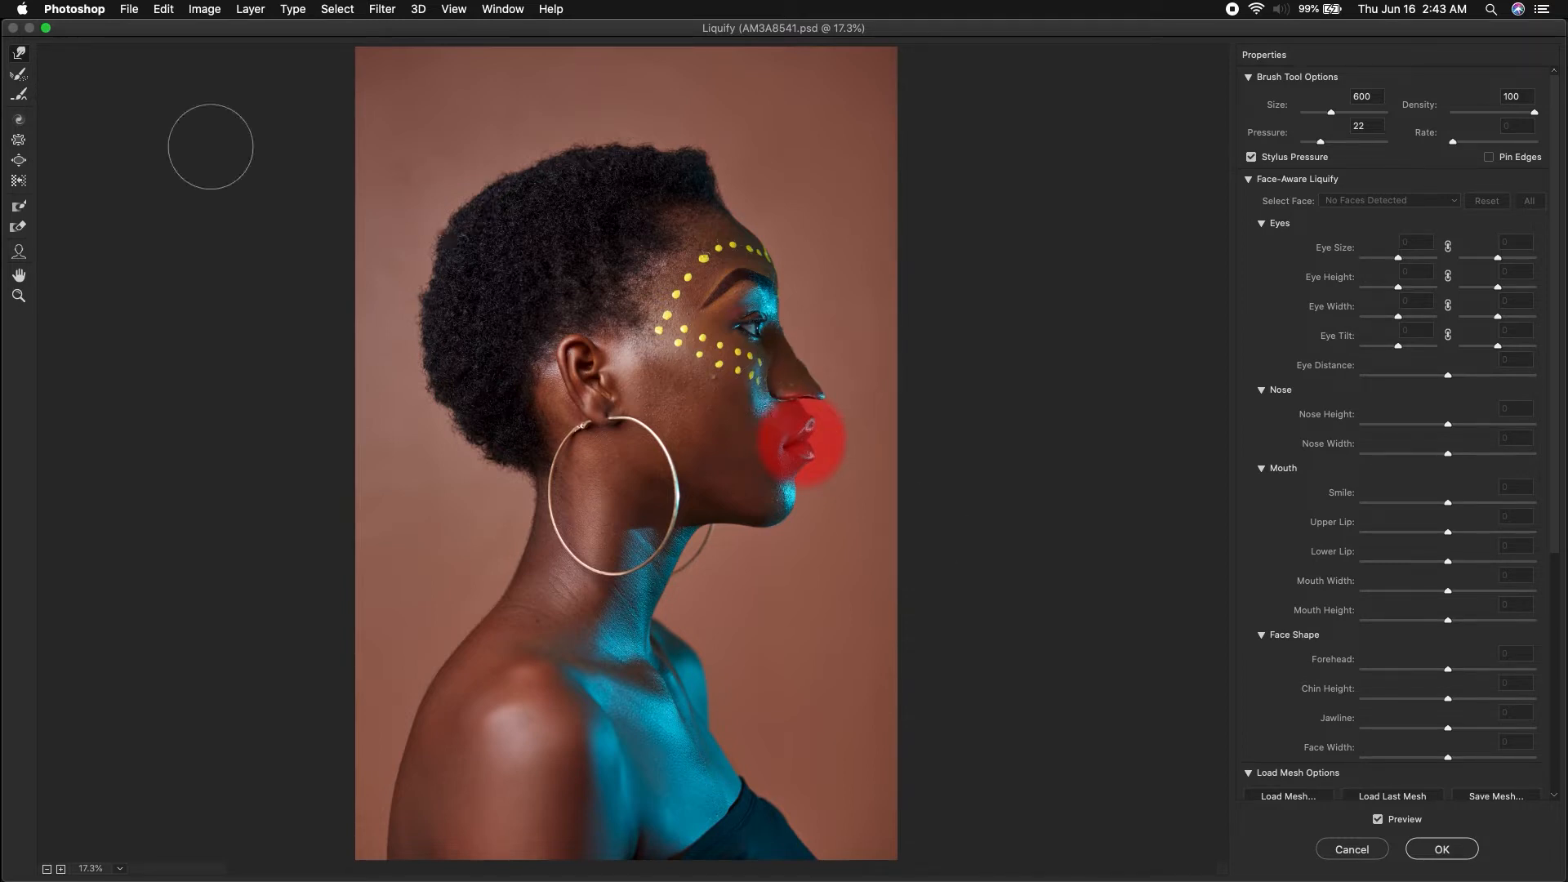
# - Remove the freeze mask from the lips using the Thaw Mask tool at brush size 600
pyautogui.click(19, 229)
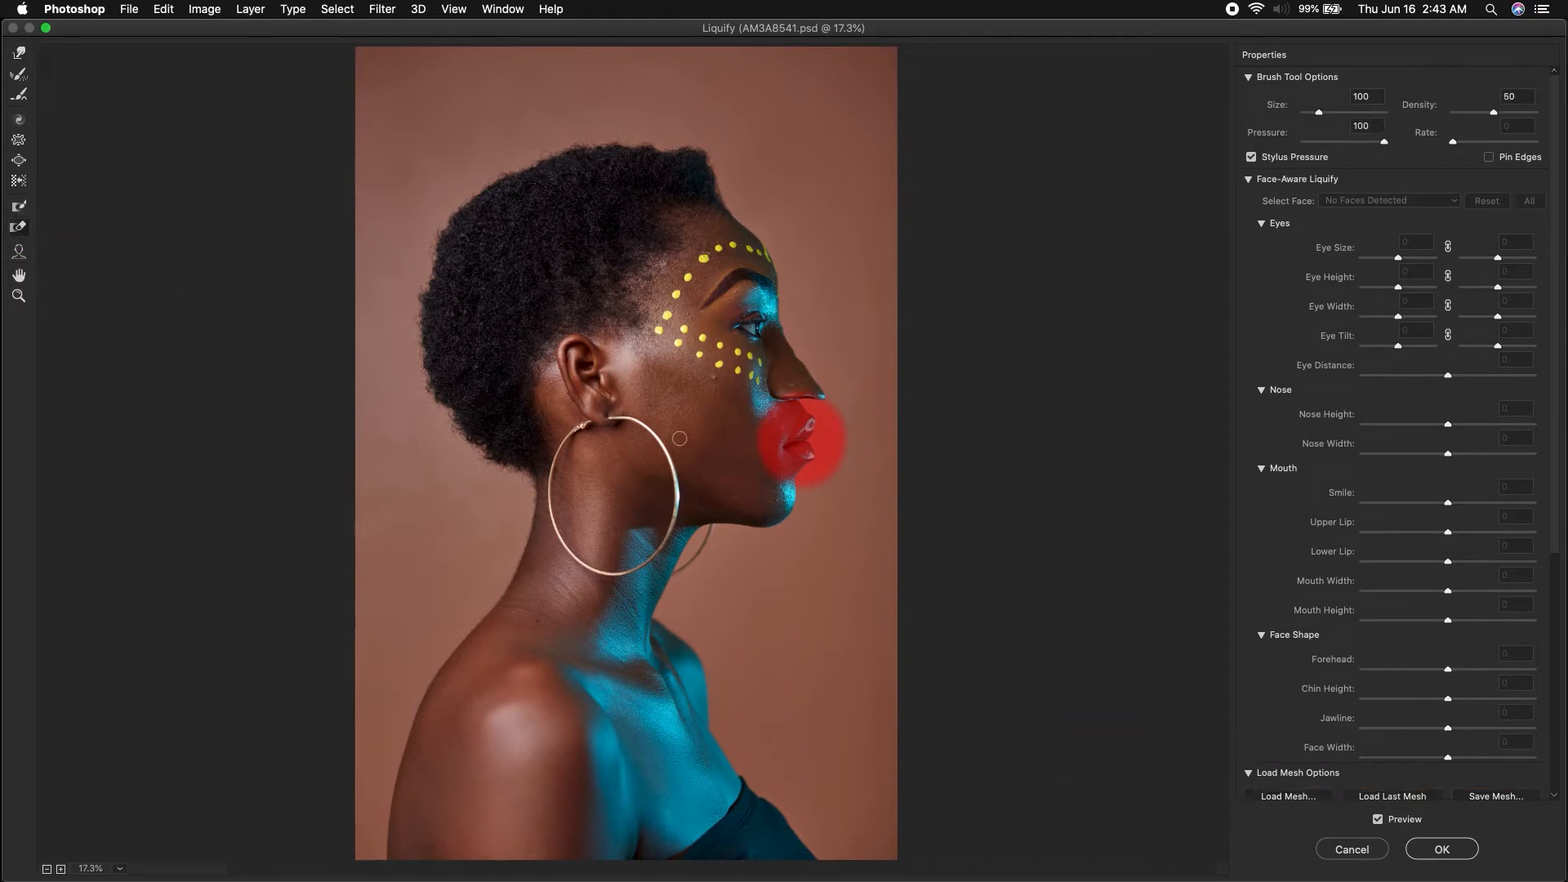
pyautogui.moveTo(807, 423)
pyautogui.mouseDown()
pyautogui.moveTo(779, 453)
pyautogui.moveTo(803, 411)
pyautogui.moveTo(826, 444)
pyautogui.moveTo(806, 448)
pyautogui.mouseUp()
pyautogui.press(']')
pyautogui.press(']')
pyautogui.press(']')
pyautogui.press(']')
pyautogui.press(']')
pyautogui.press(']')
pyautogui.press(']')
pyautogui.press(']')
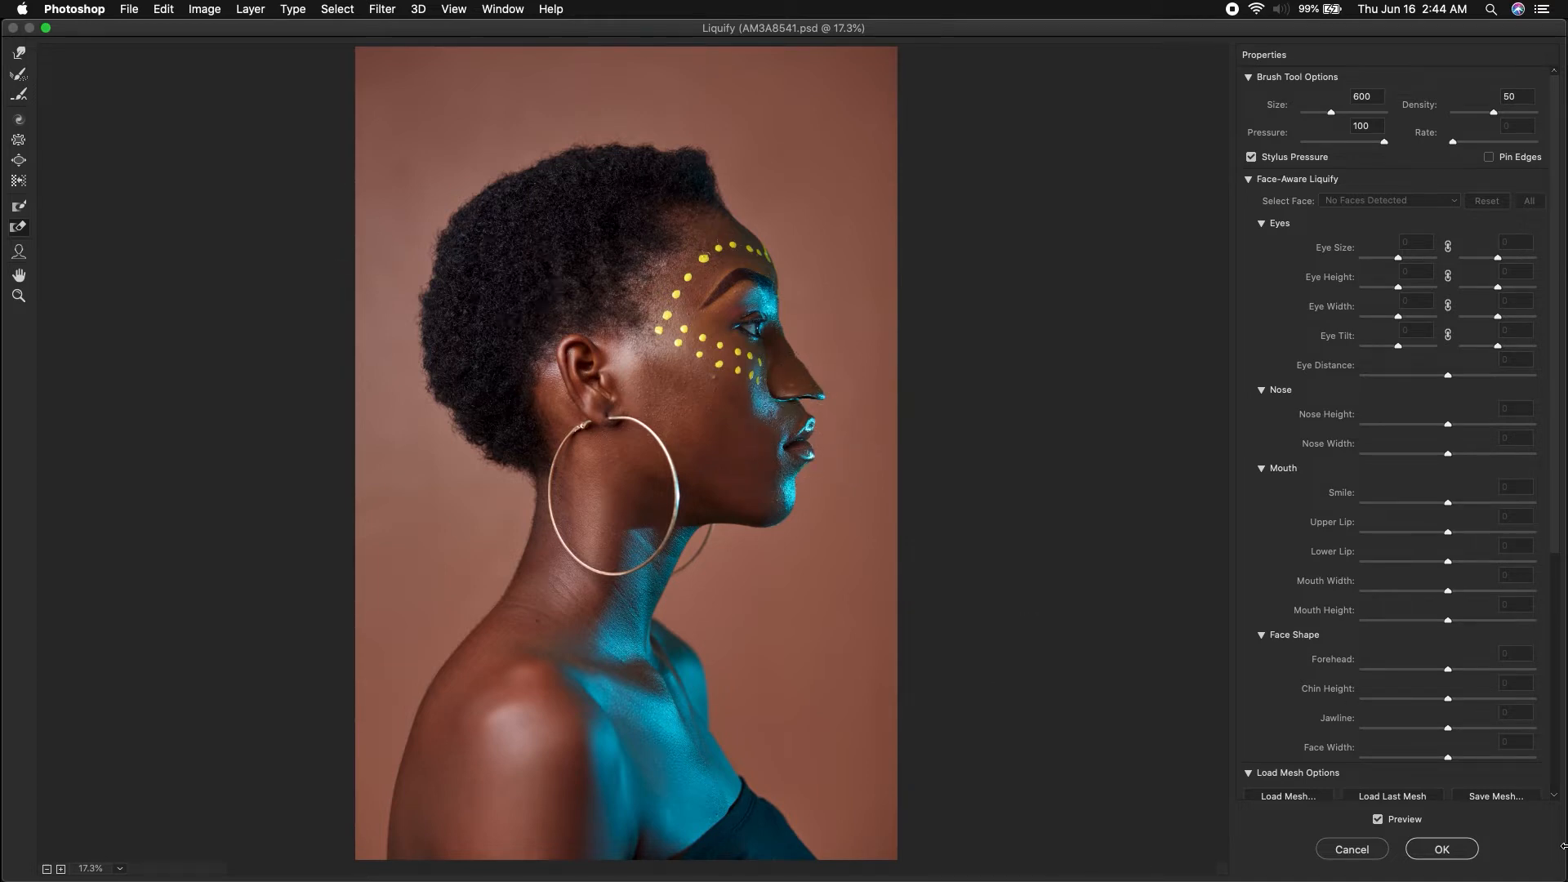
# - Try pulling the tip of the nose outward with the Forward Warp tool, and undo the strokes
pyautogui.scroll(-10, 1550, 774)
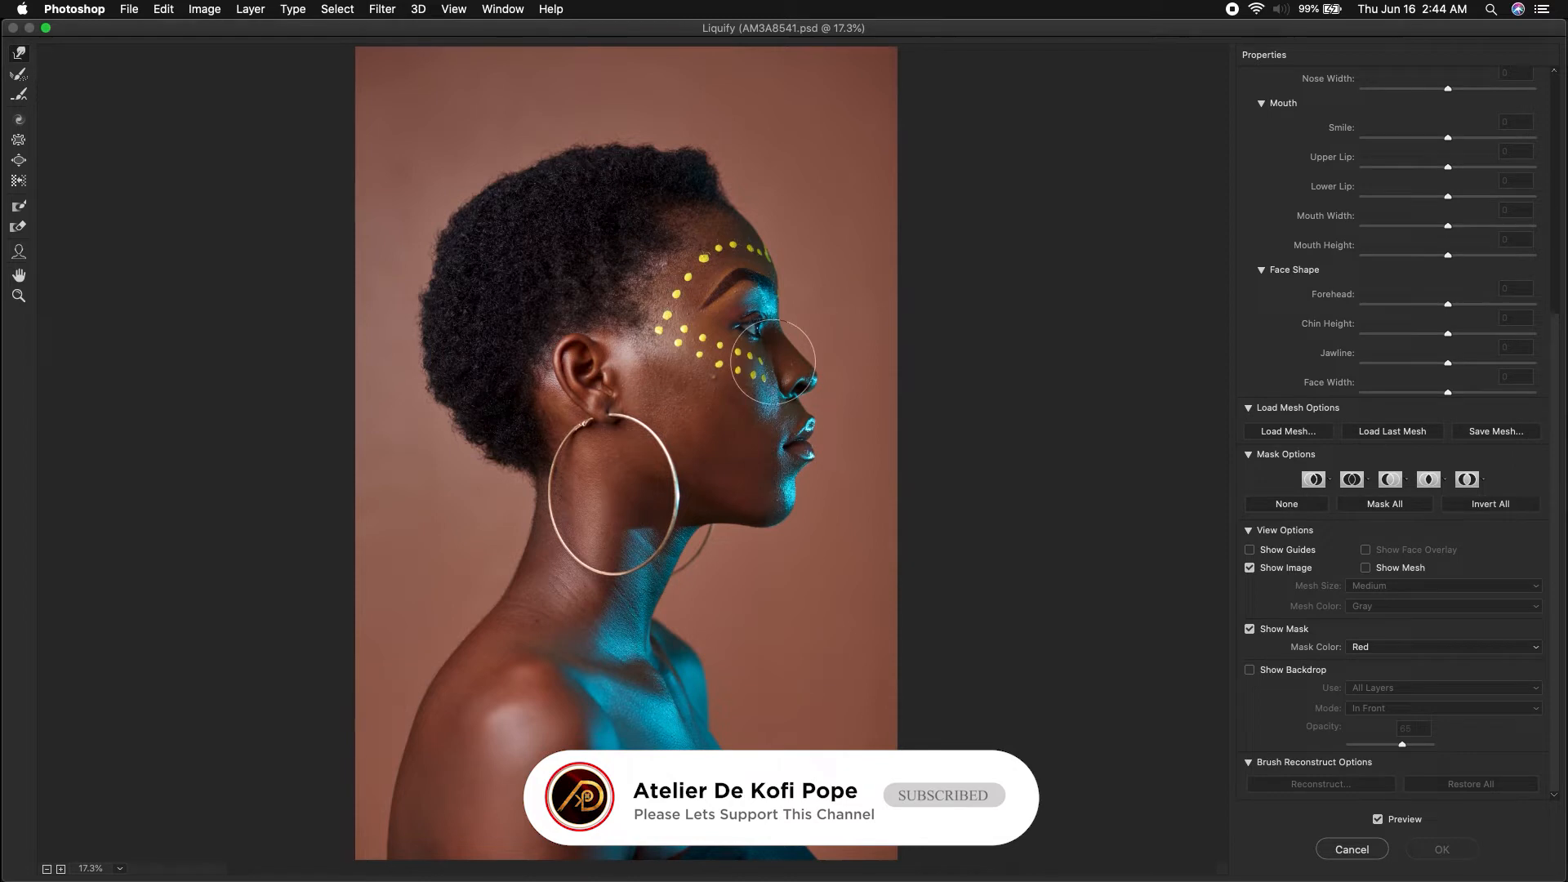
pyautogui.moveTo(788, 374)
pyautogui.mouseDown()
pyautogui.moveTo(826, 413)
pyautogui.moveTo(830, 377)
pyautogui.moveTo(817, 392)
pyautogui.mouseUp()
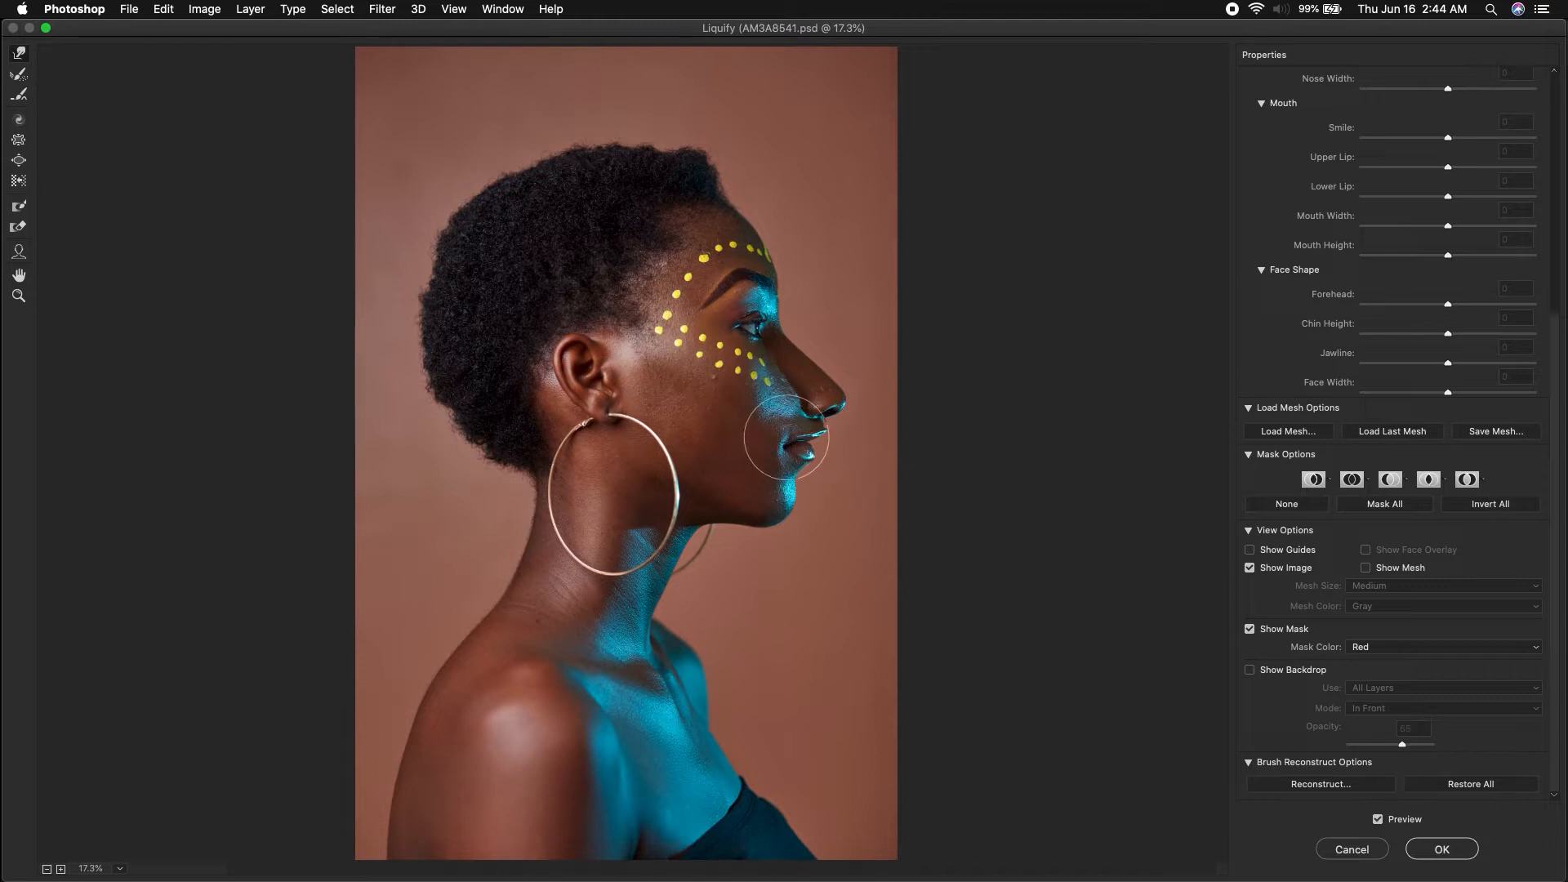
pyautogui.press('super+z')
pyautogui.press('super+z')
pyautogui.press('super+z')
pyautogui.press('super+z')
pyautogui.press('super+z')
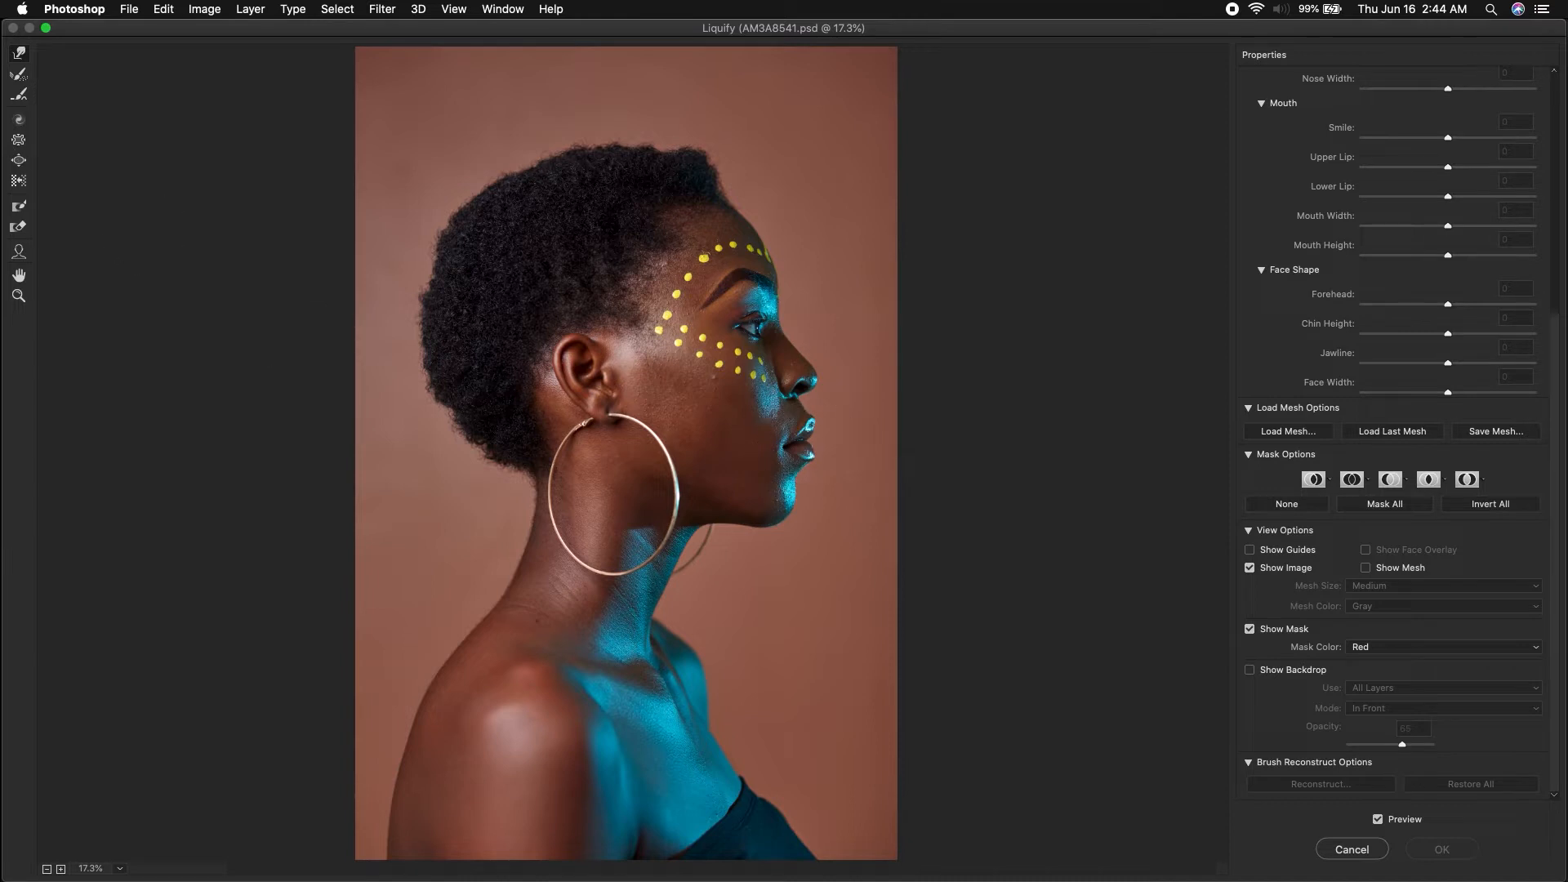
# - Try the Face tool on the portrait and review the Face-Aware Liquify settings for eyes, nose, mouth and face shape
pyautogui.click(19, 252)
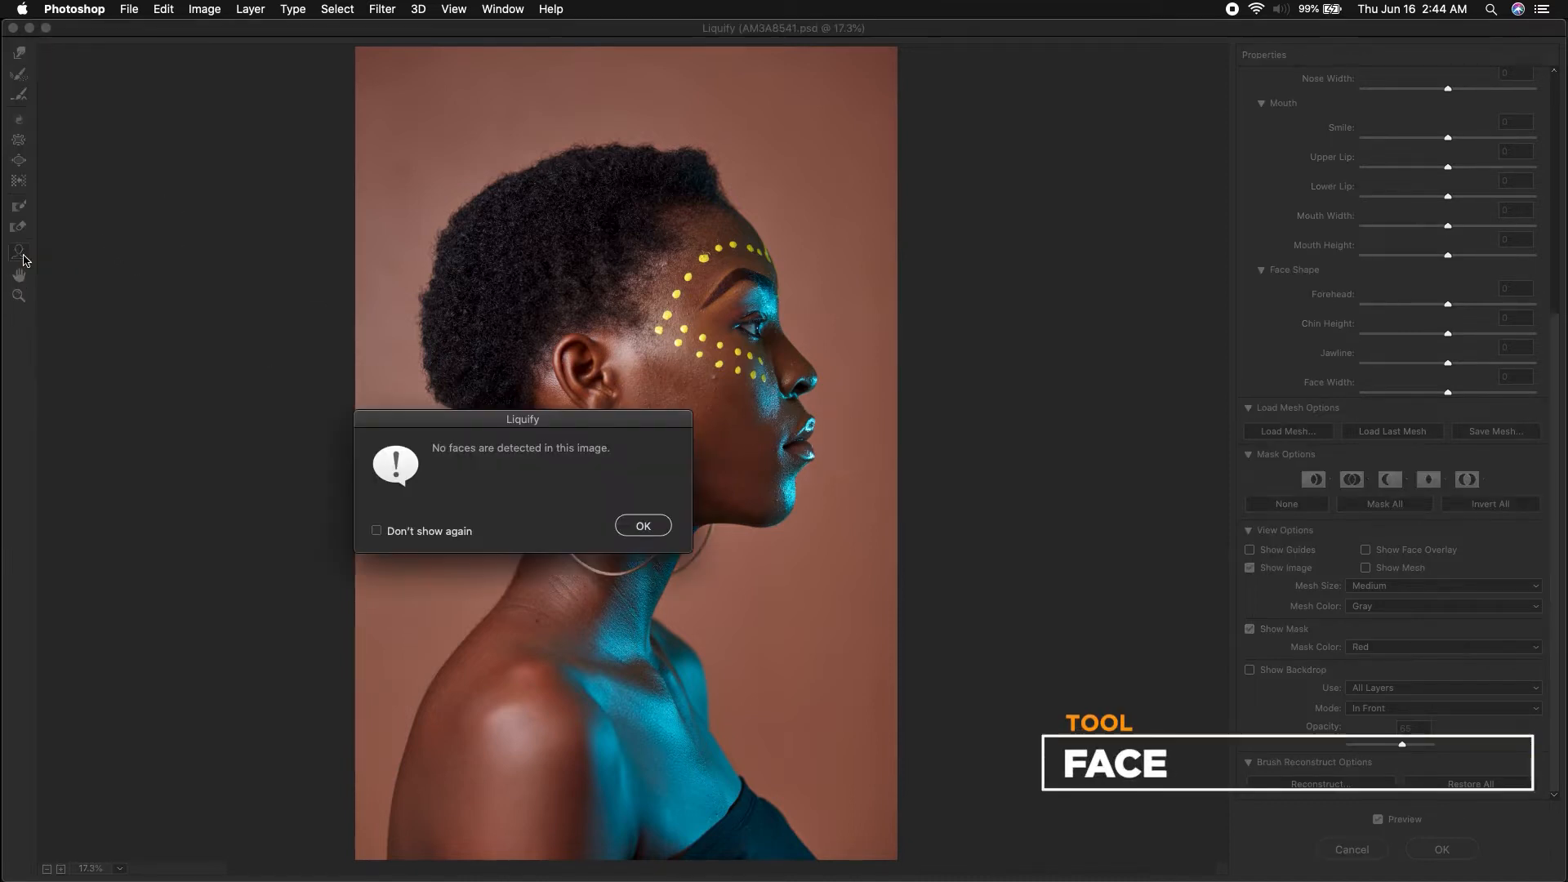
pyautogui.click(632, 525)
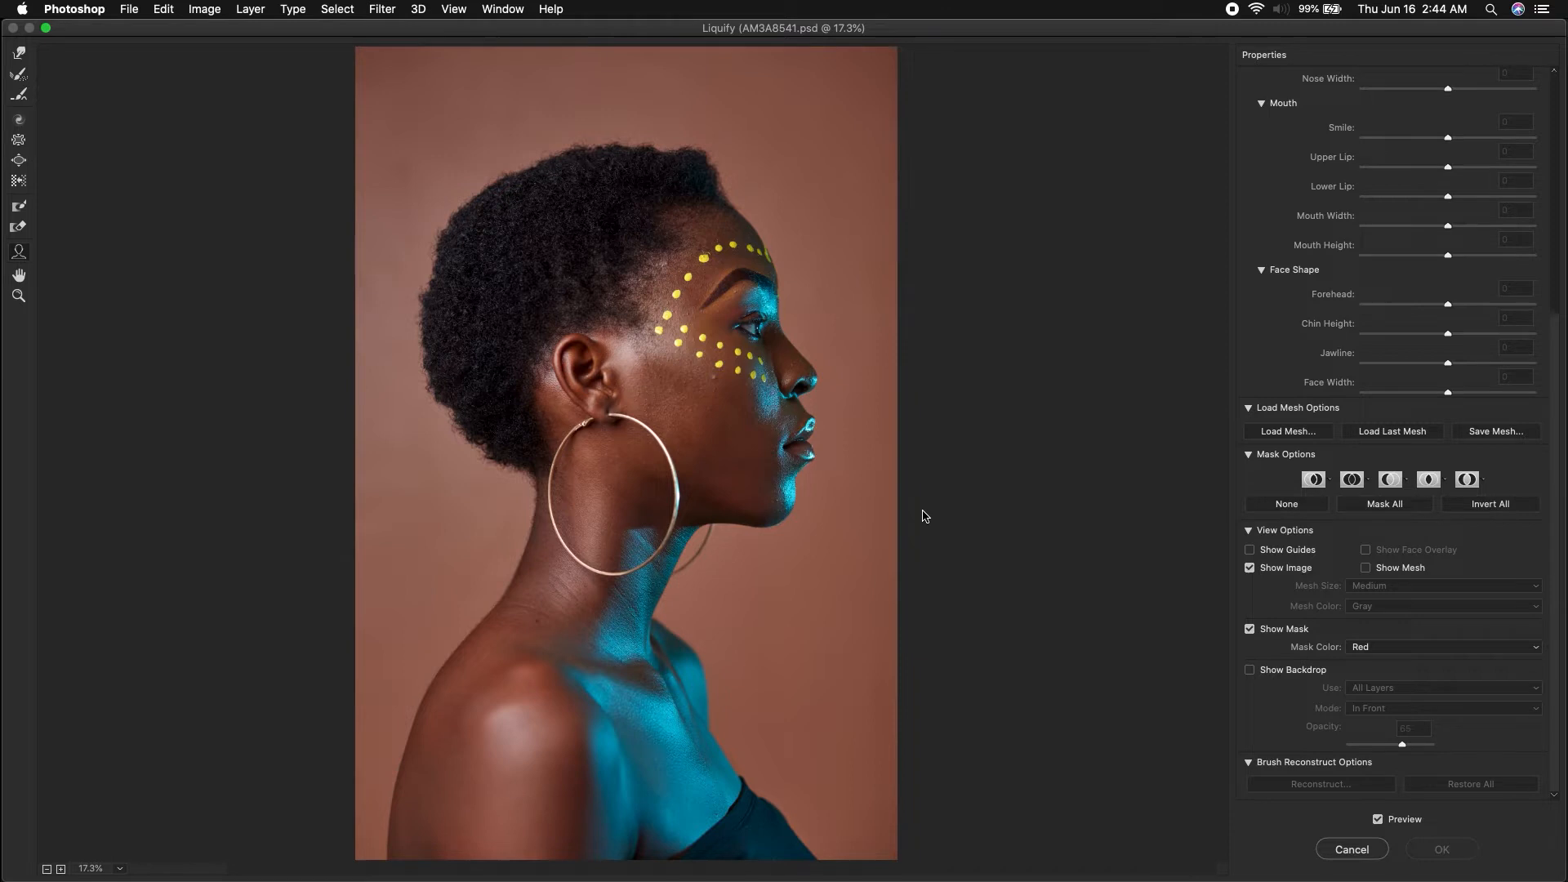
pyautogui.scroll(5, 1552, 253)
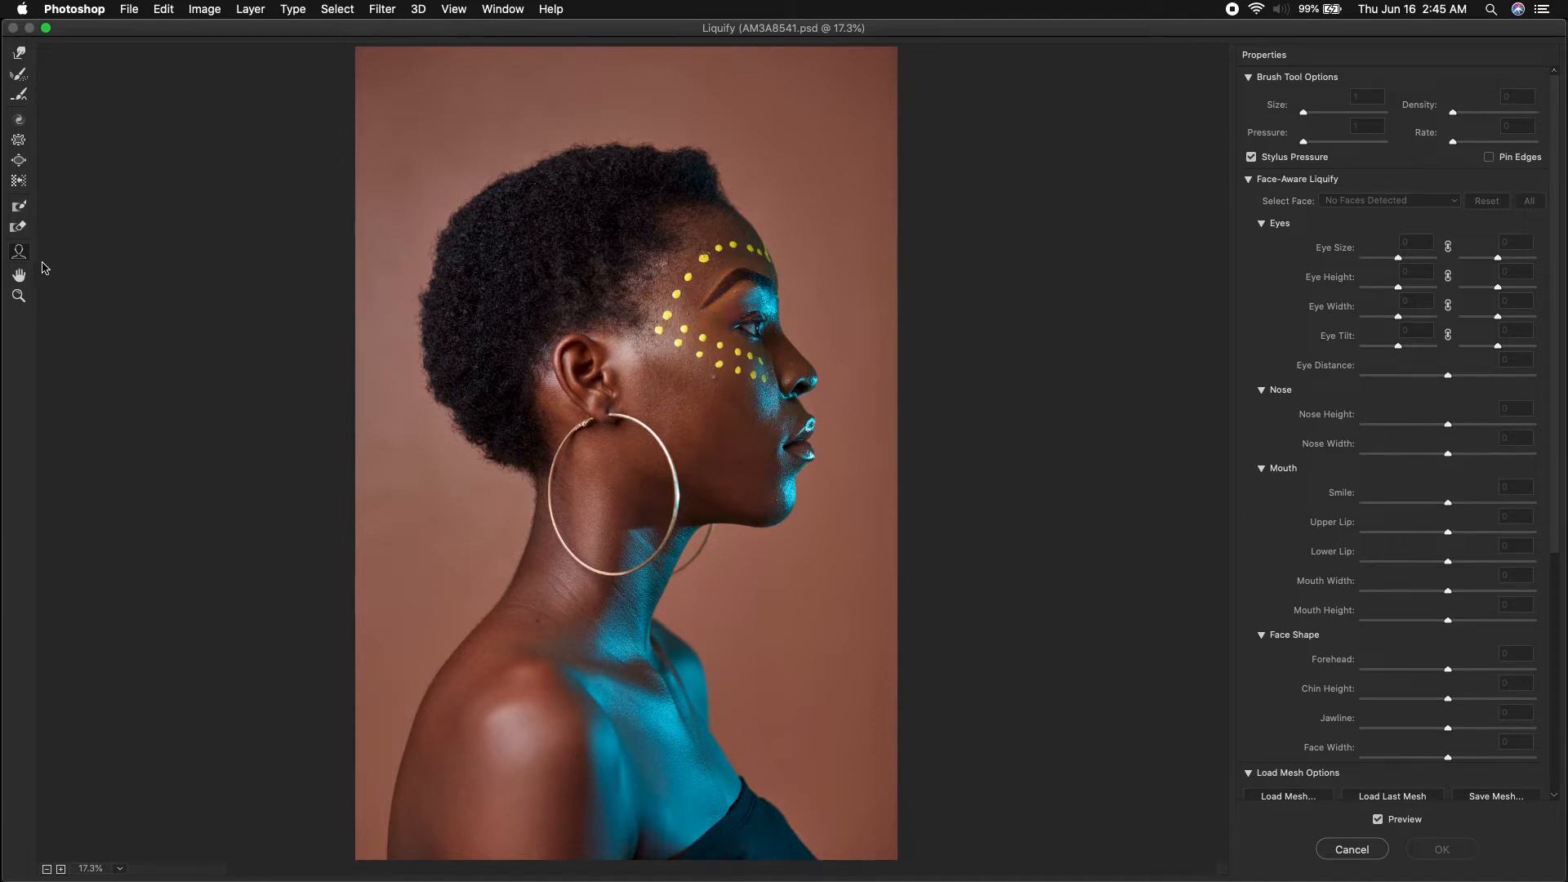
pyautogui.moveTo(1507, 258); pyautogui.dragTo(1414, 635)
# - Inspect the earring, ear, eye and cheek at 66.7% magnification using the Hand and Zoom tools
pyautogui.click(19, 277)
pyautogui.keyDown('super'); pyautogui.click(672, 482); pyautogui.keyUp('super')
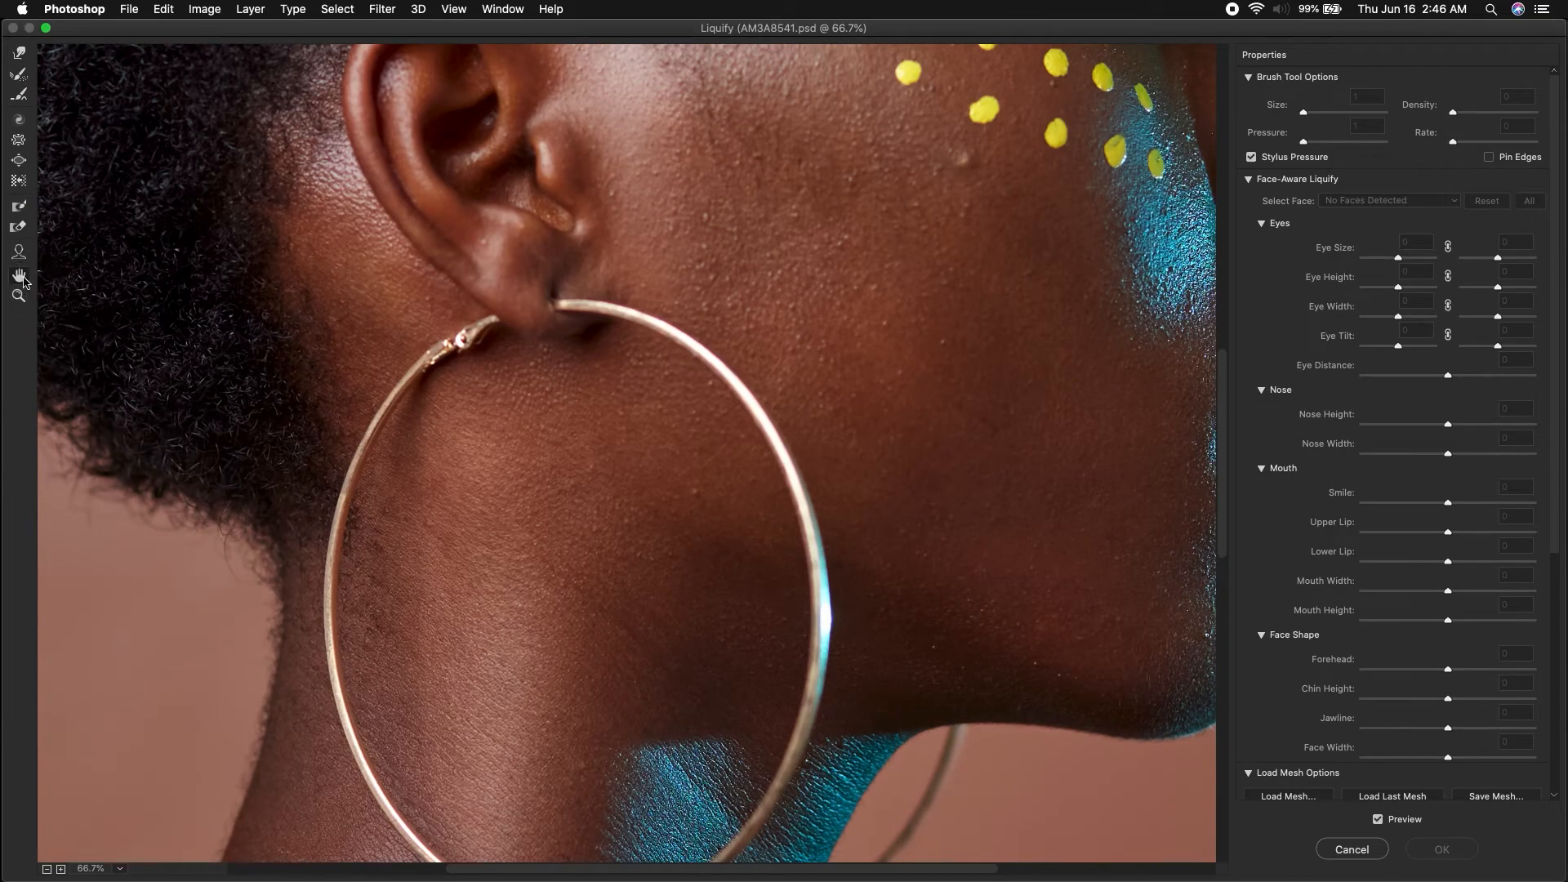
pyautogui.moveTo(642, 318)
pyautogui.mouseDown()
pyautogui.moveTo(989, 398)
pyautogui.moveTo(628, 577)
pyautogui.mouseUp()
pyautogui.moveTo(998, 400); pyautogui.dragTo(773, 674)
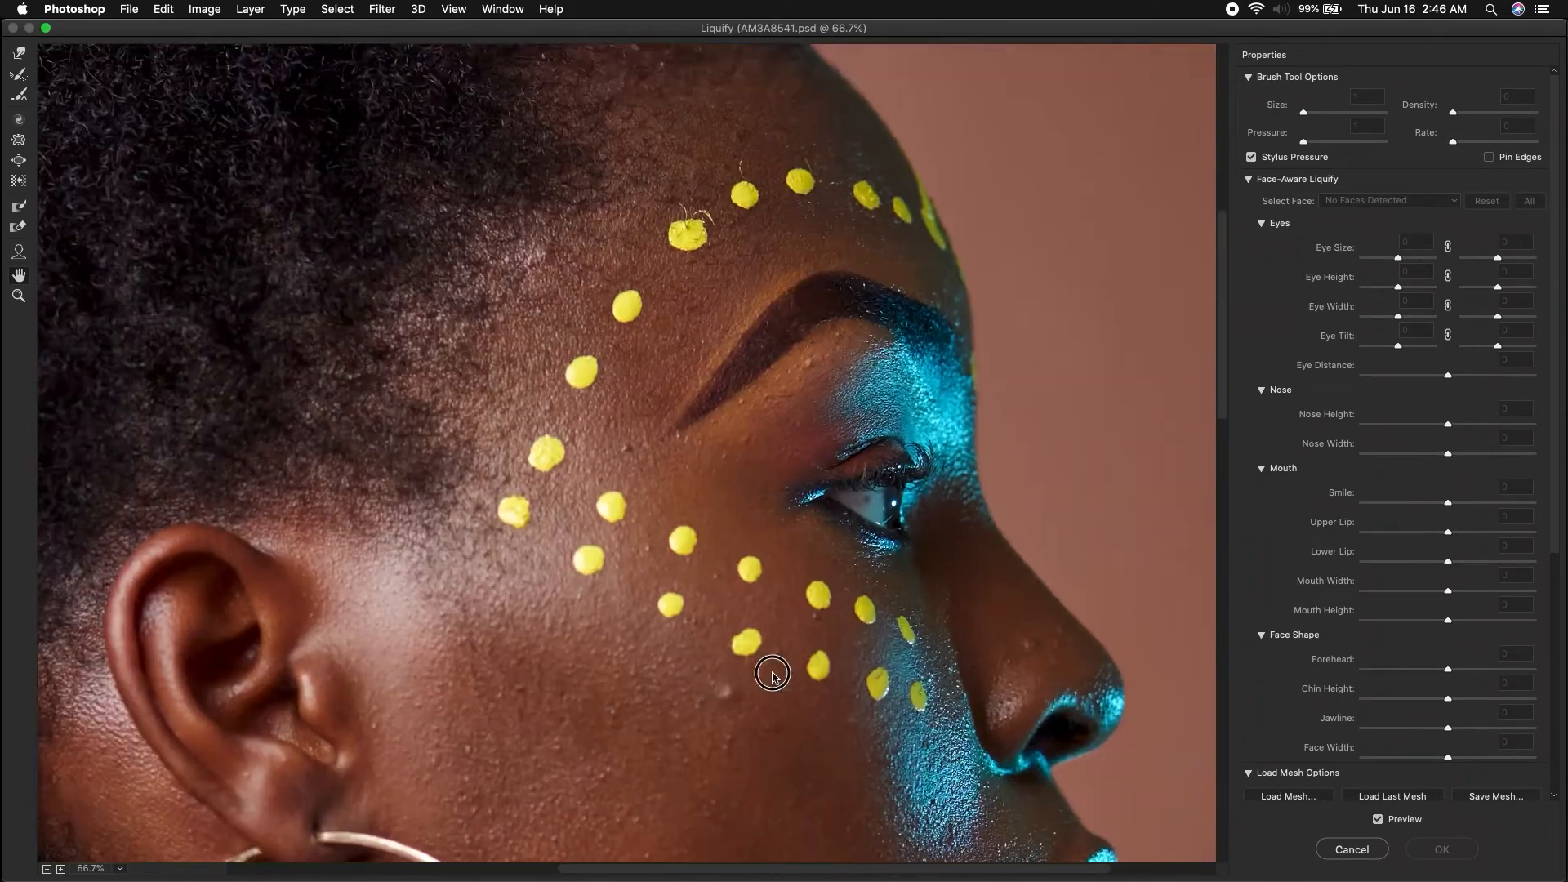
pyautogui.moveTo(488, 634); pyautogui.dragTo(569, 524)
pyautogui.click(18, 299)
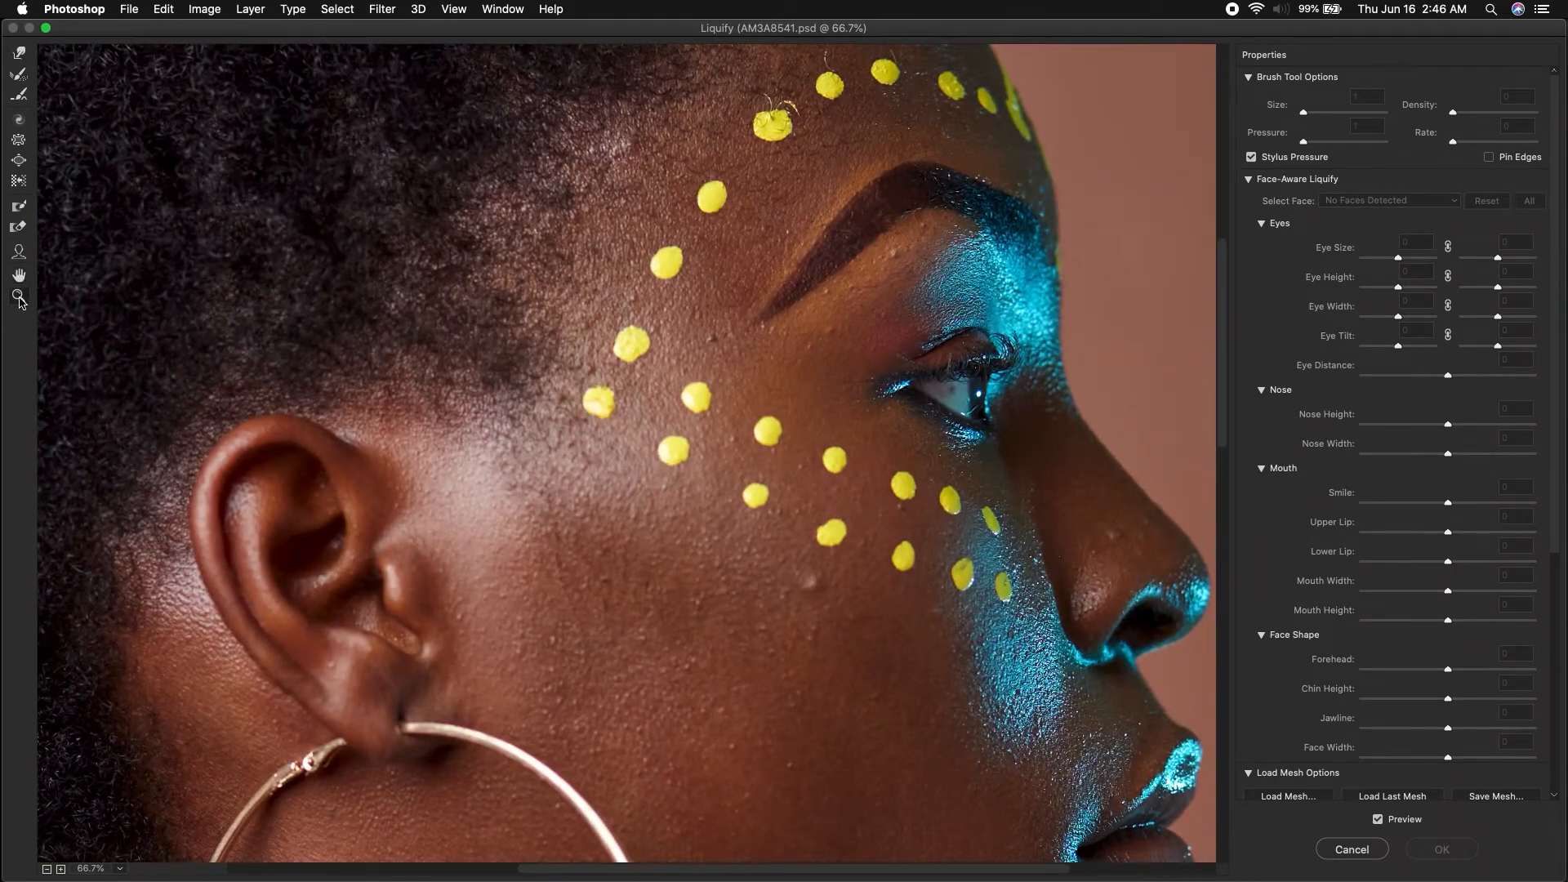
pyautogui.click(620, 406)
pyautogui.click(620, 406)
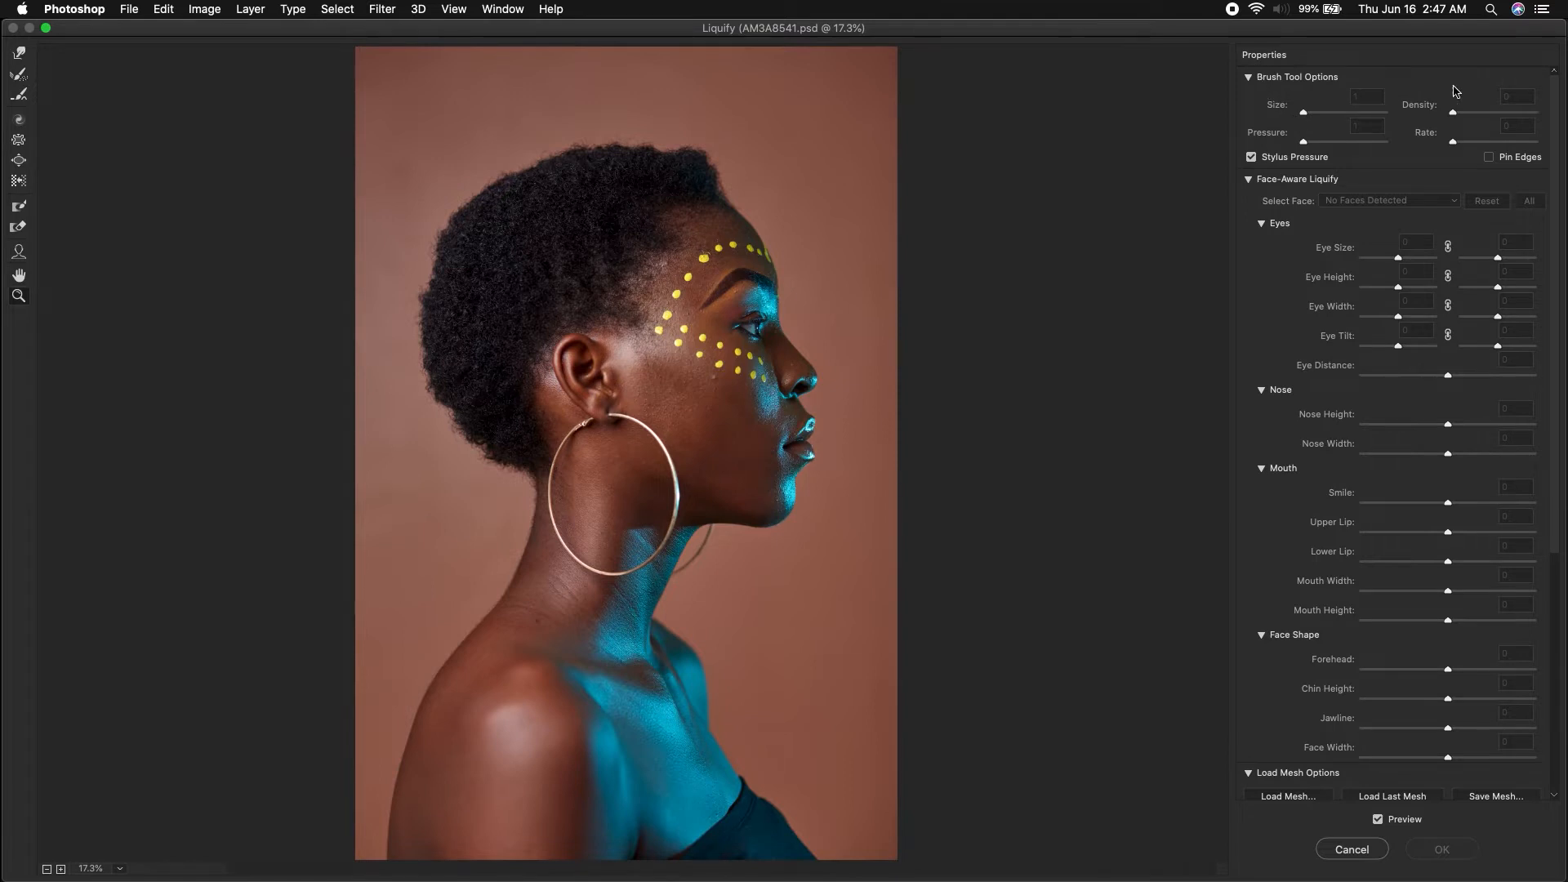
# - Push the forehead inward using the Forward Warp tool at size 500, density 100 and pressure 1
pyautogui.click(18, 54)
pyautogui.moveTo(1333, 112)
pyautogui.mouseDown()
pyautogui.moveTo(1380, 108)
pyautogui.moveTo(1291, 114)
pyautogui.moveTo(1331, 113)
pyautogui.mouseUp()
pyautogui.moveTo(1331, 112)
pyautogui.mouseDown()
pyautogui.moveTo(1363, 112)
pyautogui.moveTo(1313, 112)
pyautogui.mouseUp()
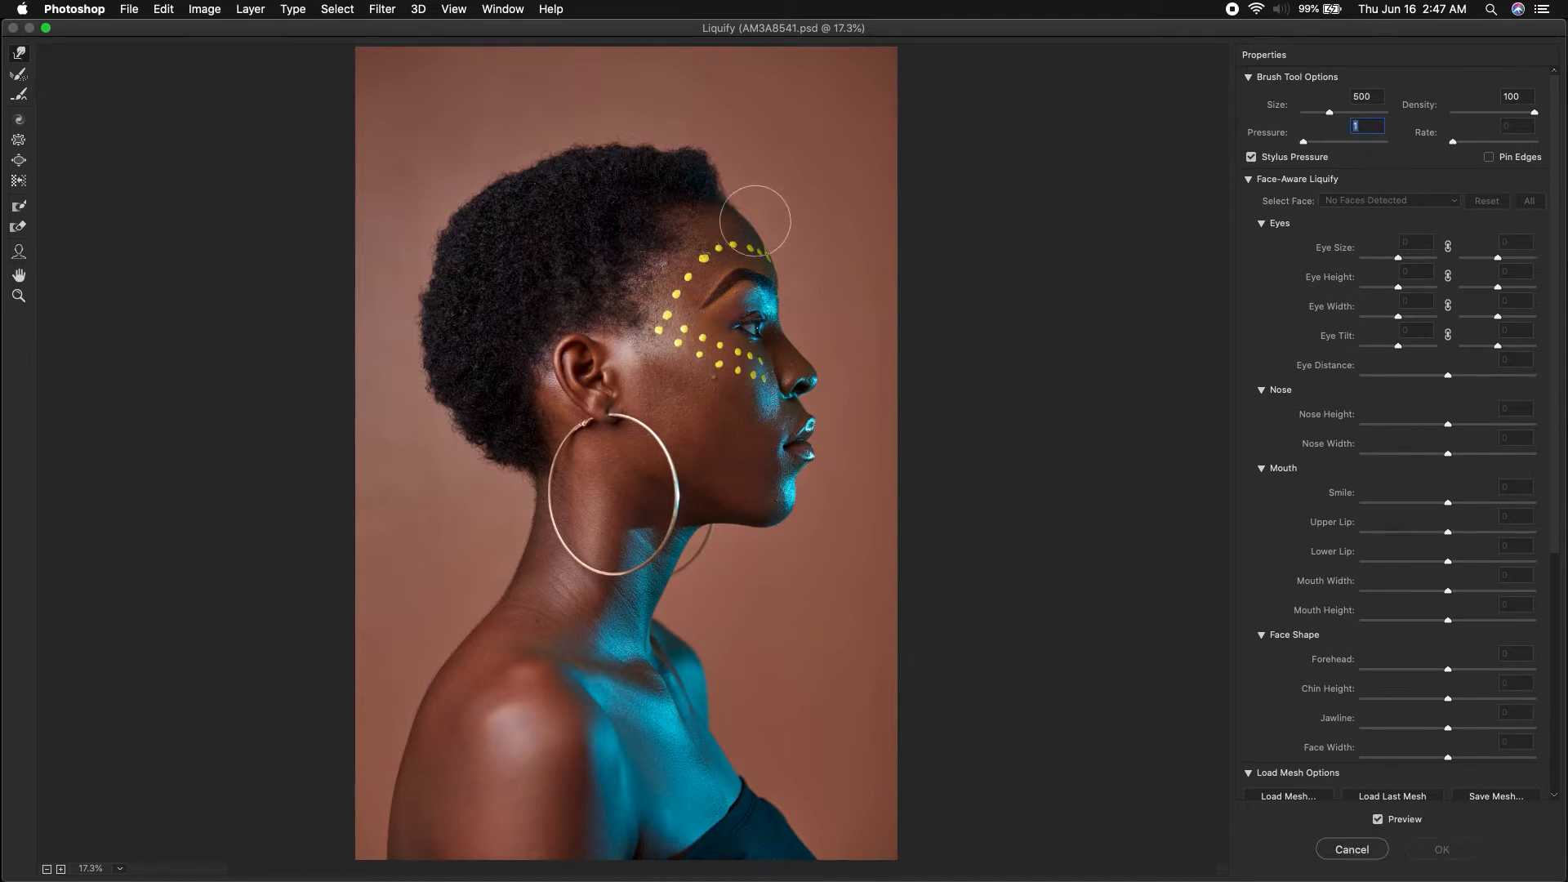
pyautogui.moveTo(752, 220)
pyautogui.mouseDown()
pyautogui.moveTo(806, 192)
pyautogui.moveTo(718, 254)
pyautogui.mouseUp()
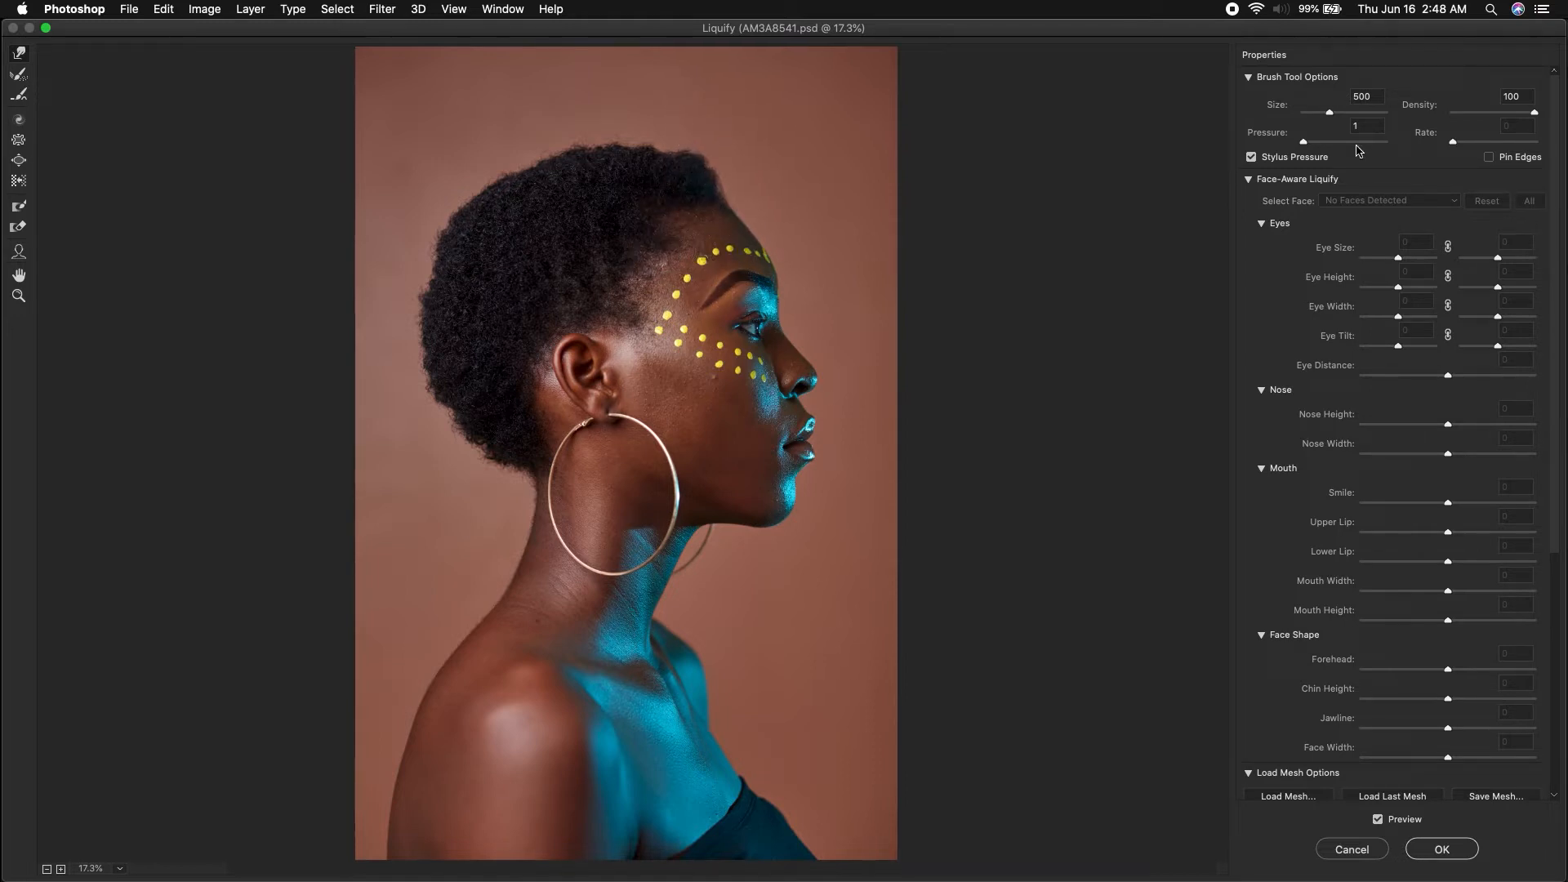
# - Set the brush pressure to 100, push the forehead inward to test it, and undo that stroke
pyautogui.moveTo(1378, 148); pyautogui.dragTo(1418, 140)
pyautogui.moveTo(746, 186); pyautogui.dragTo(688, 279)
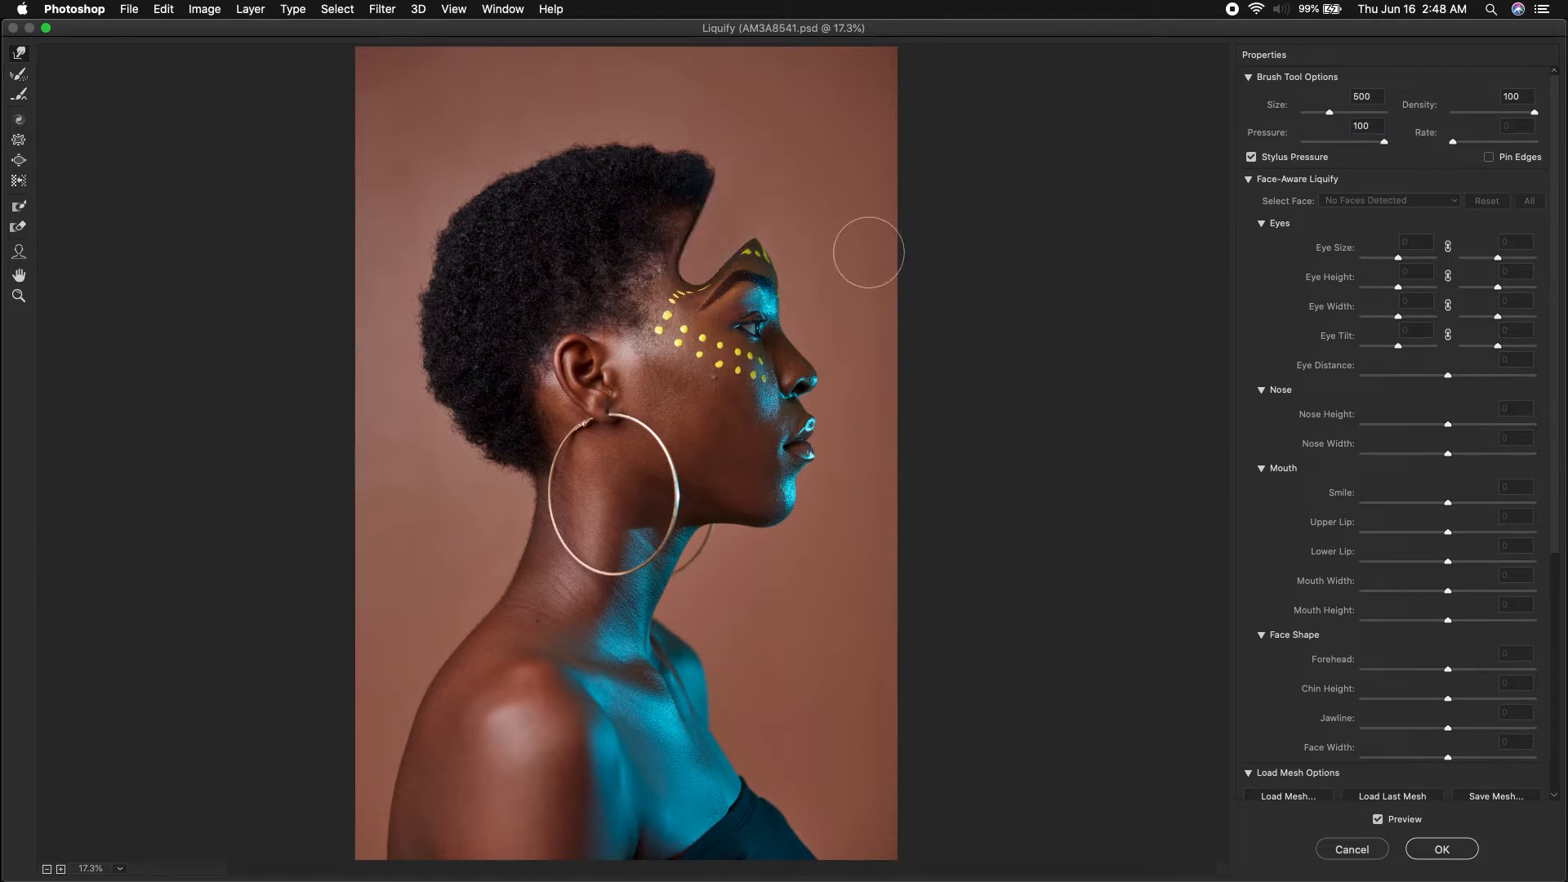
pyautogui.press('alt+super+z')
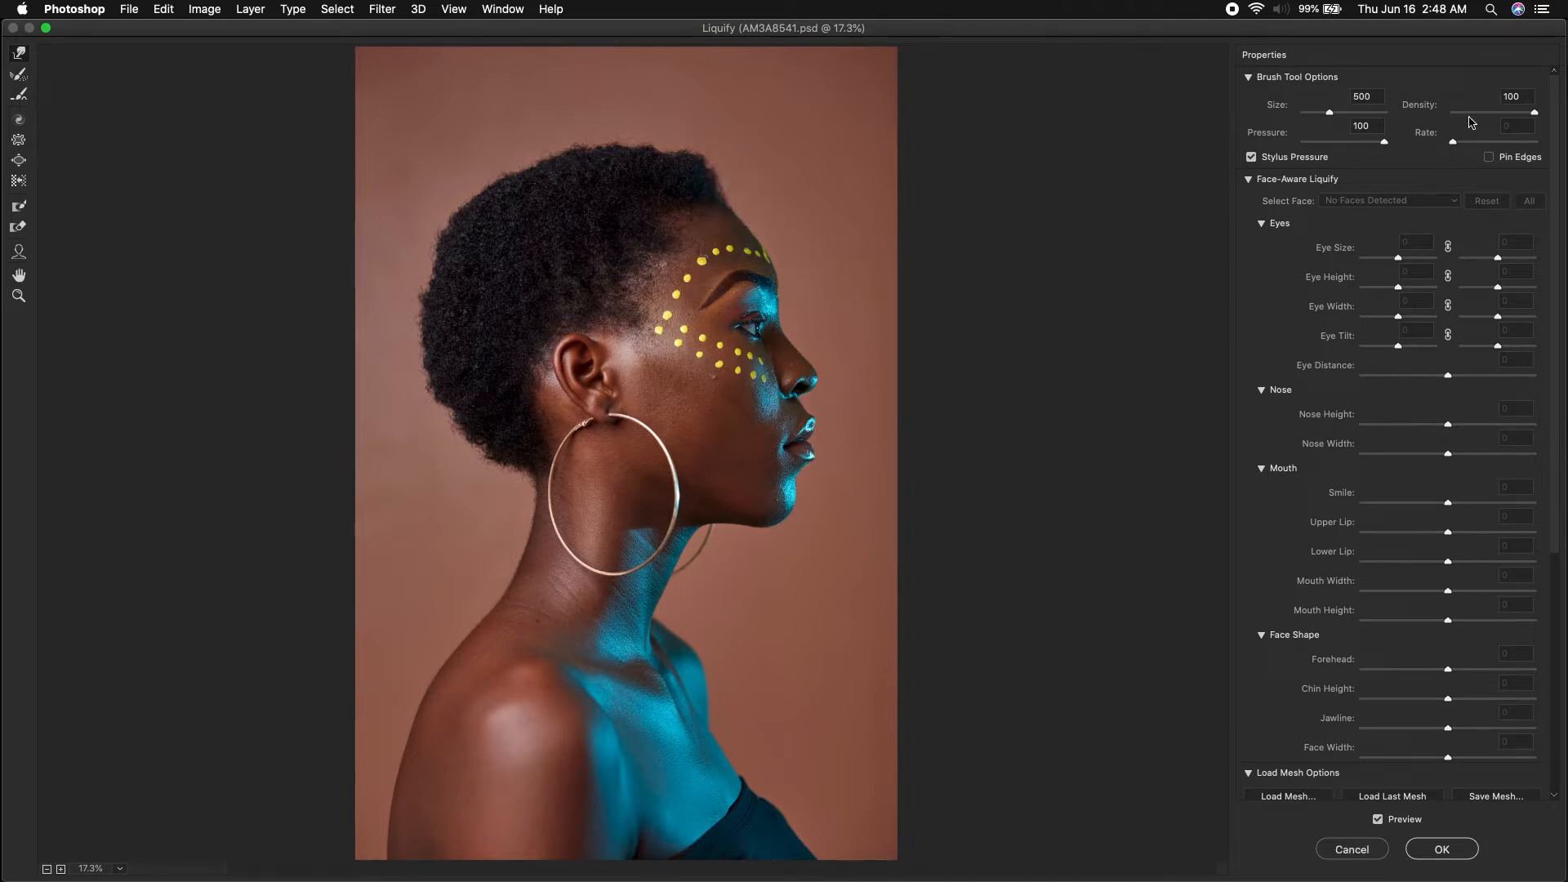
# - Test a forehead warp with the brush density lowered to 5, and undo it
pyautogui.click(1483, 112)
pyautogui.click(1459, 112)
pyautogui.moveTo(779, 200); pyautogui.dragTo(716, 297)
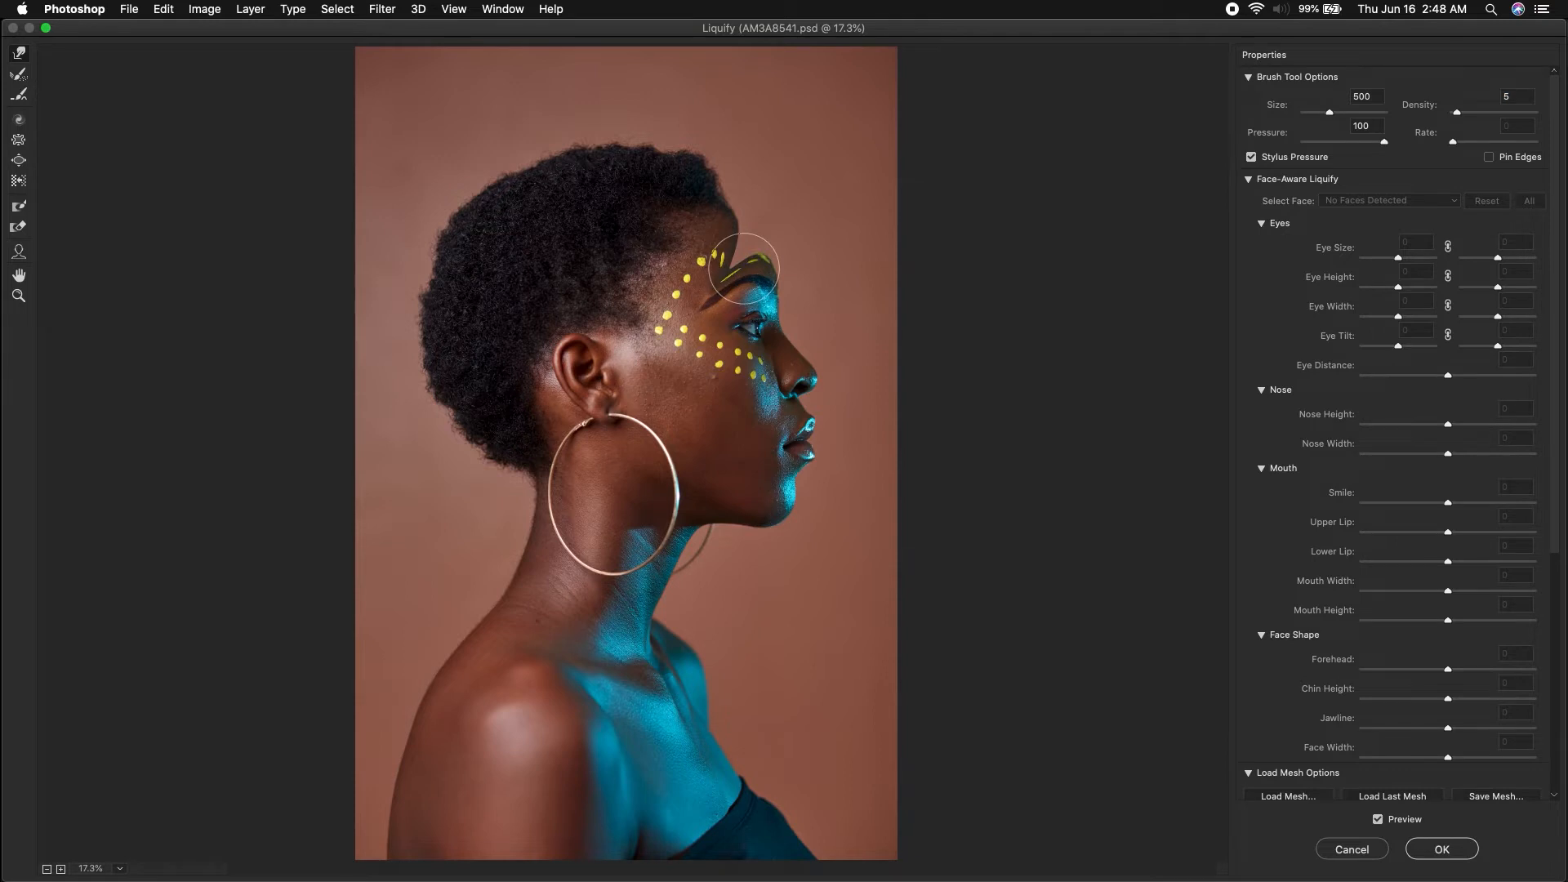
pyautogui.press('alt+super+z')
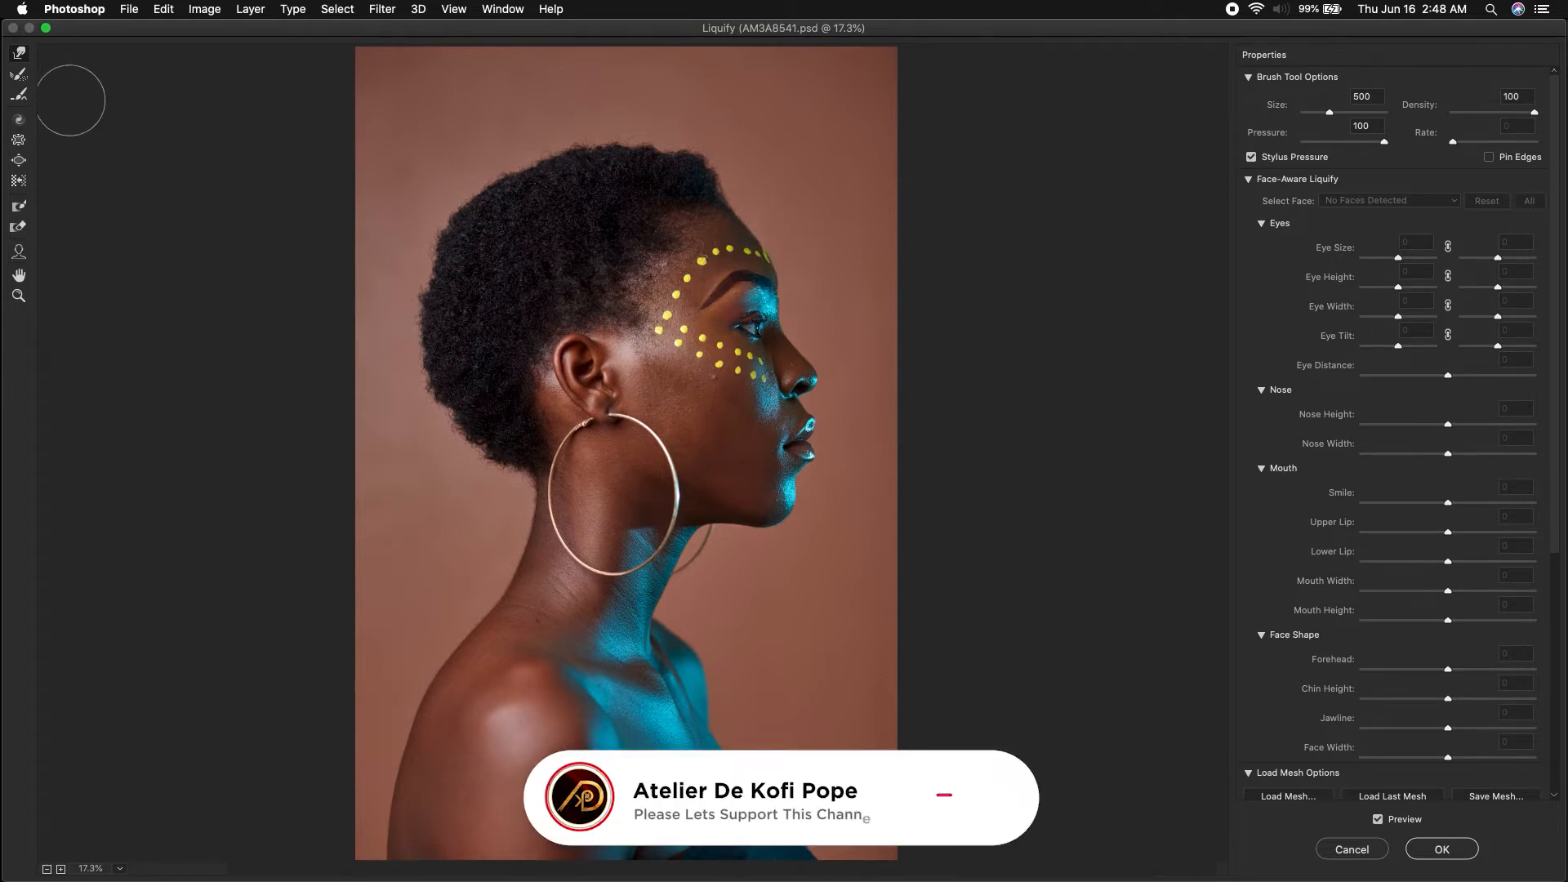
# - Paint back the original forehead shape using the Reconstruct tool with the rate set to 56
pyautogui.click(22, 80)
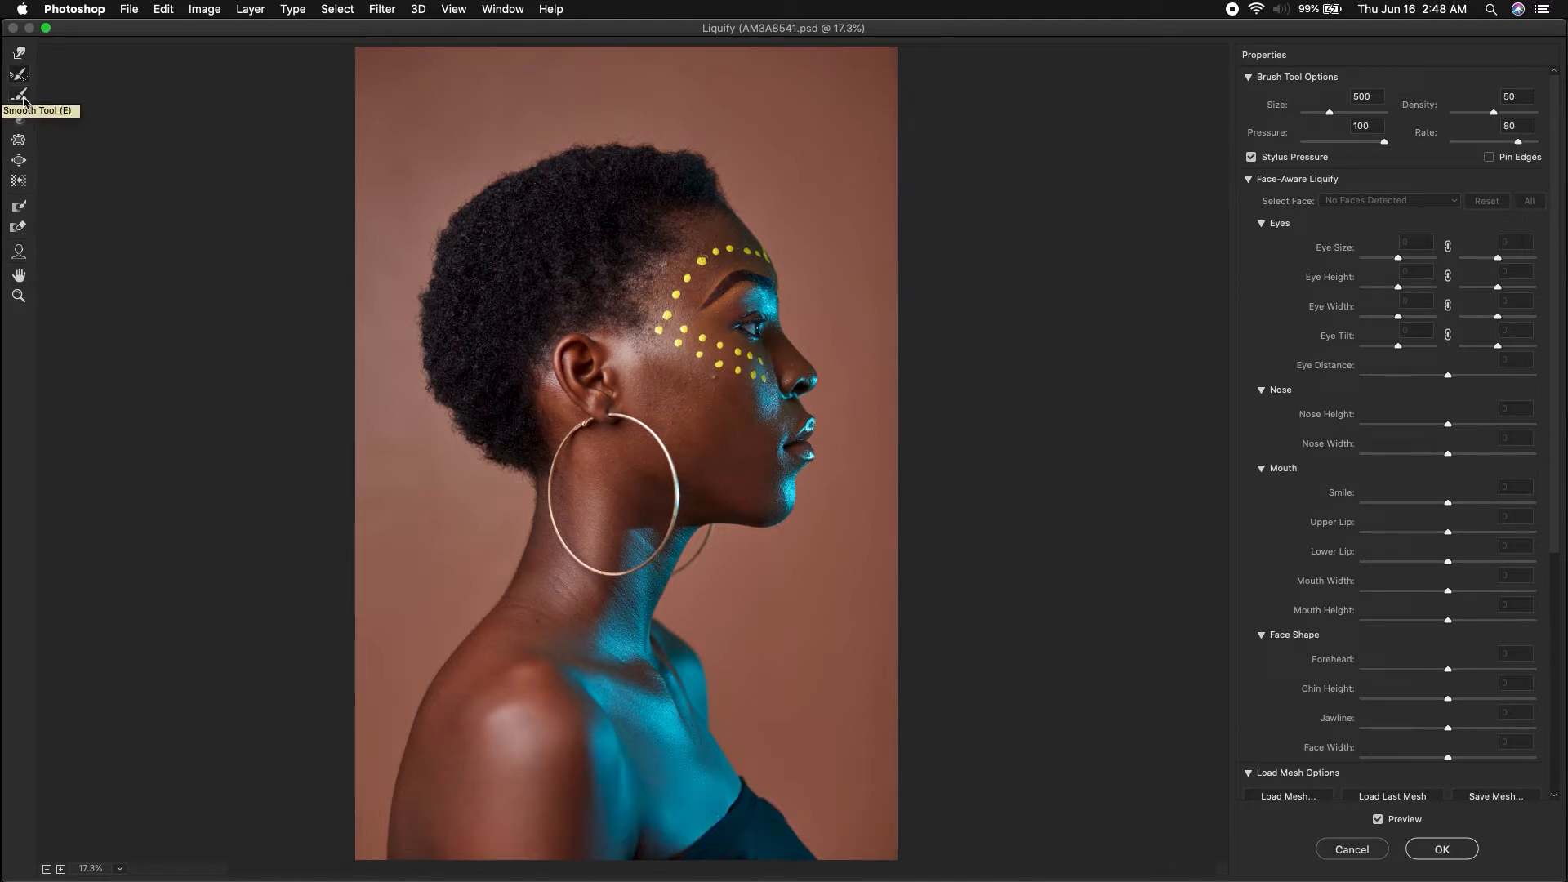
pyautogui.moveTo(1492, 140); pyautogui.dragTo(1499, 141)
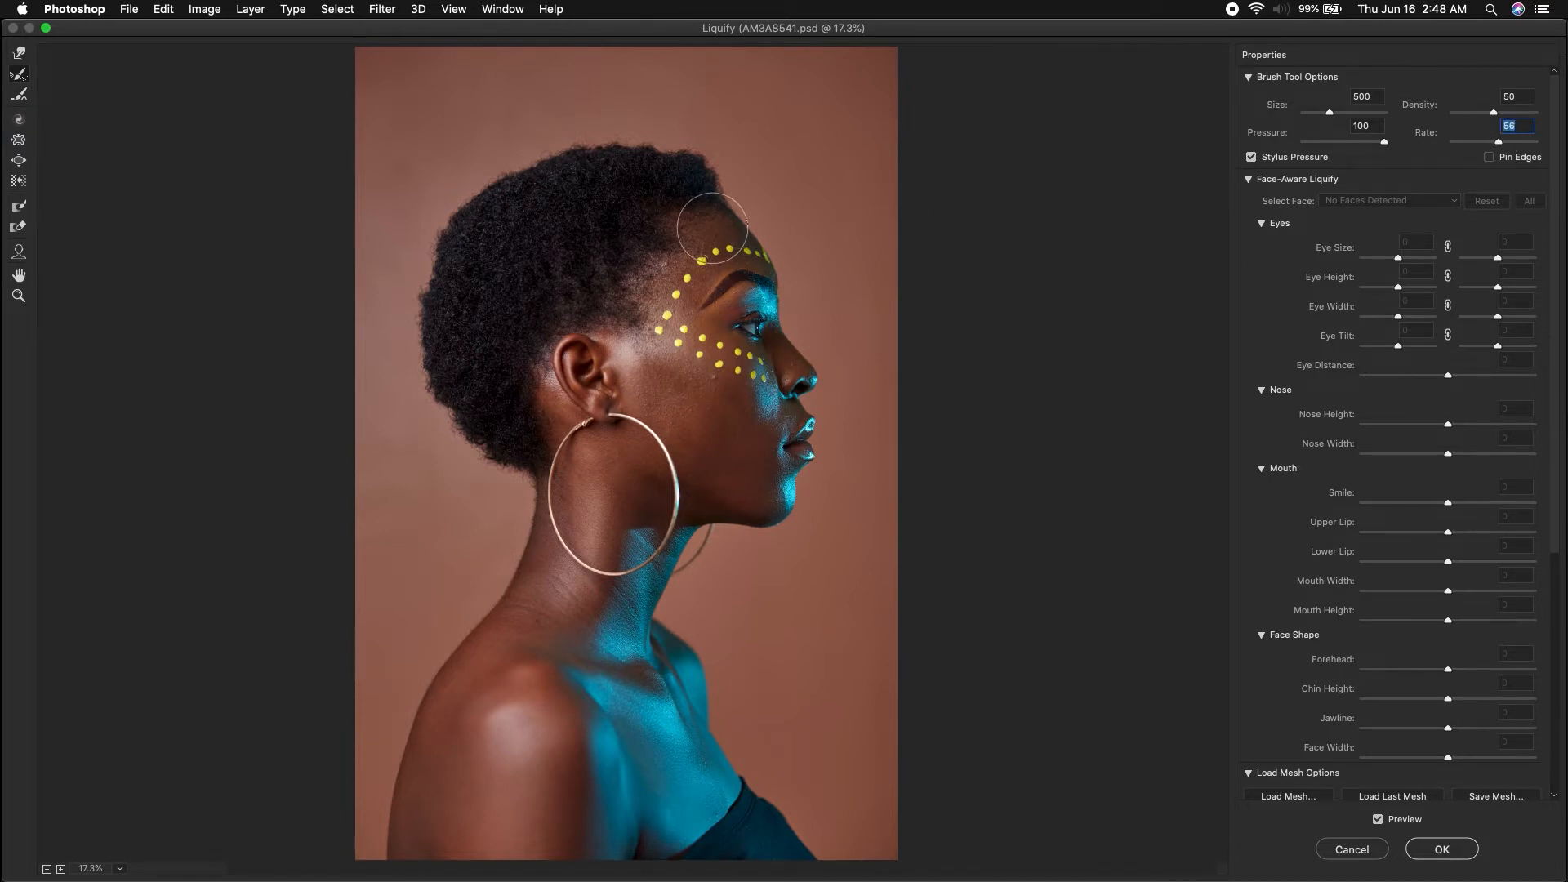
pyautogui.moveTo(708, 279)
pyautogui.mouseDown()
pyautogui.moveTo(753, 223)
pyautogui.moveTo(733, 187)
pyautogui.moveTo(694, 220)
pyautogui.mouseUp()
pyautogui.moveTo(765, 168)
pyautogui.mouseDown()
pyautogui.moveTo(756, 222)
pyautogui.moveTo(798, 273)
pyautogui.mouseUp()
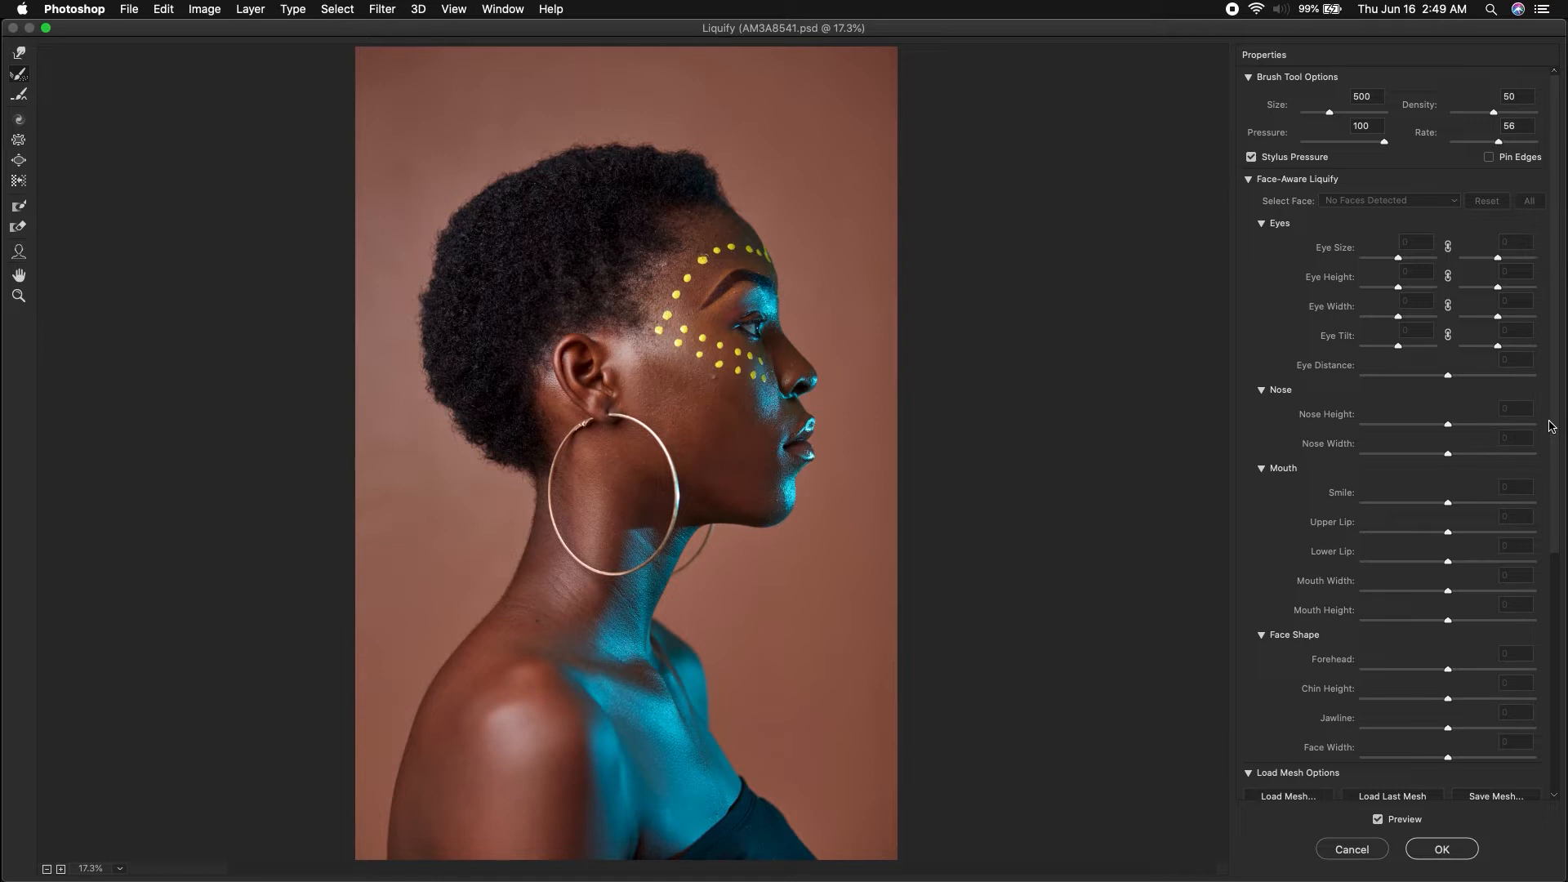
# - Turn the backdrop display on and back off in the view options
pyautogui.moveTo(1550, 409); pyautogui.dragTo(1539, 729)
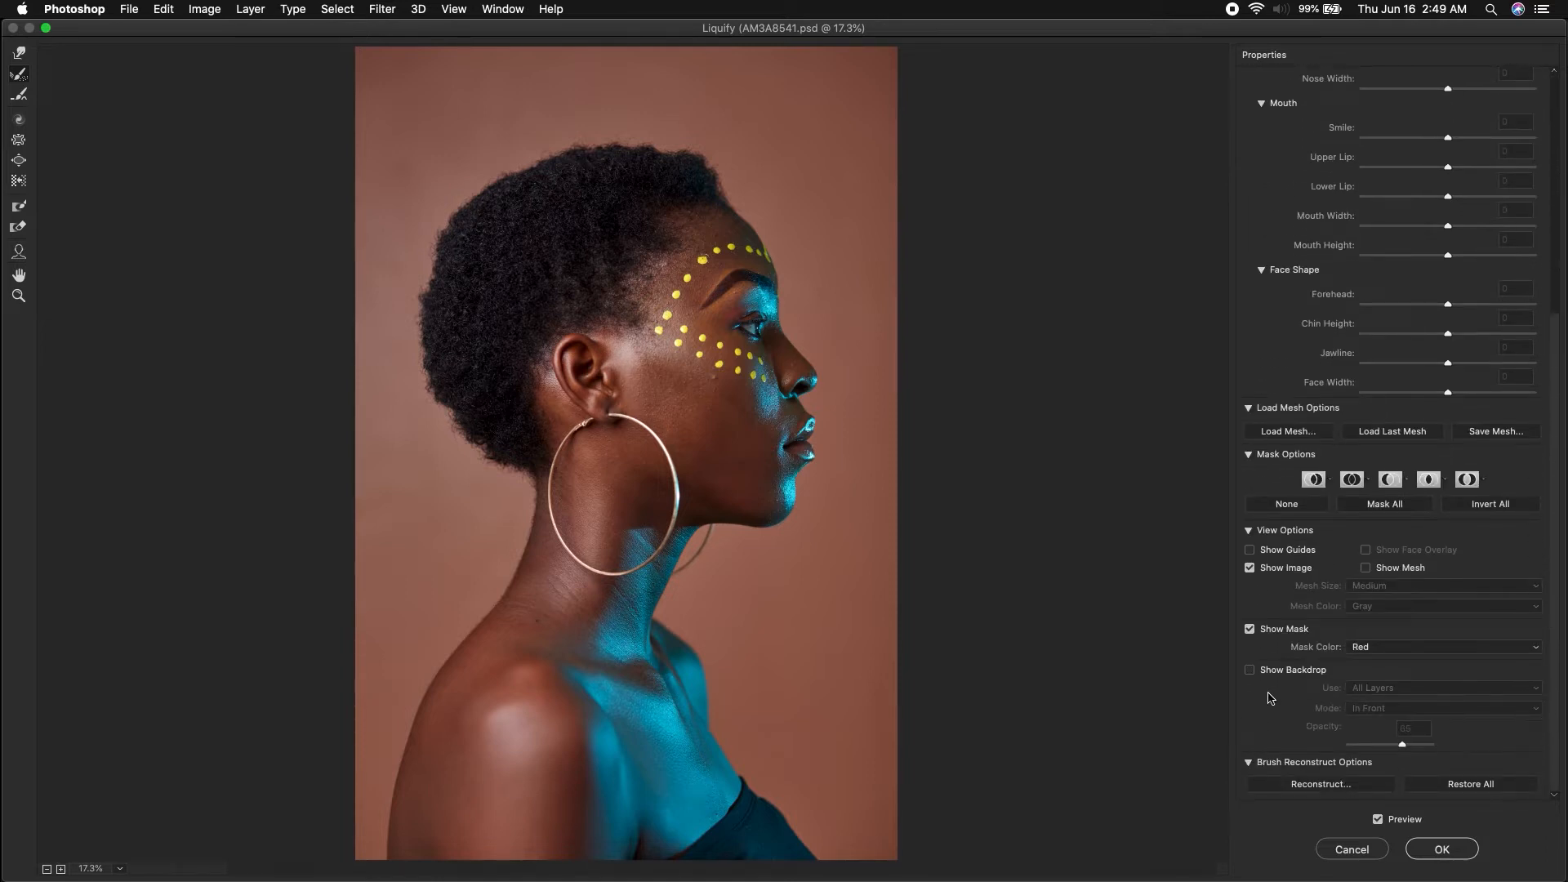
pyautogui.click(1249, 671)
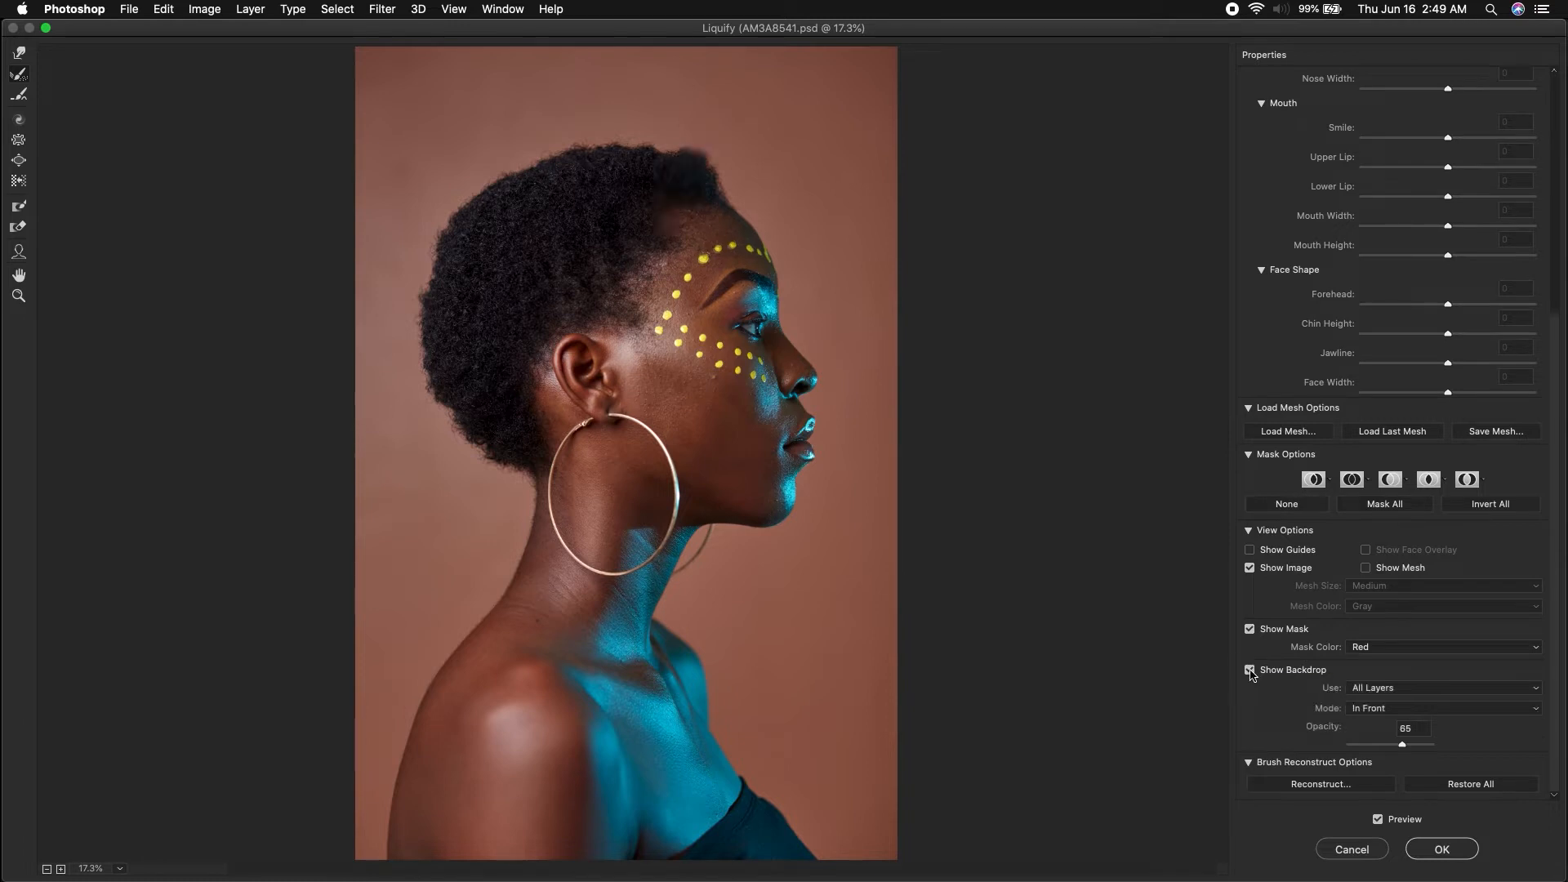
pyautogui.click(1250, 670)
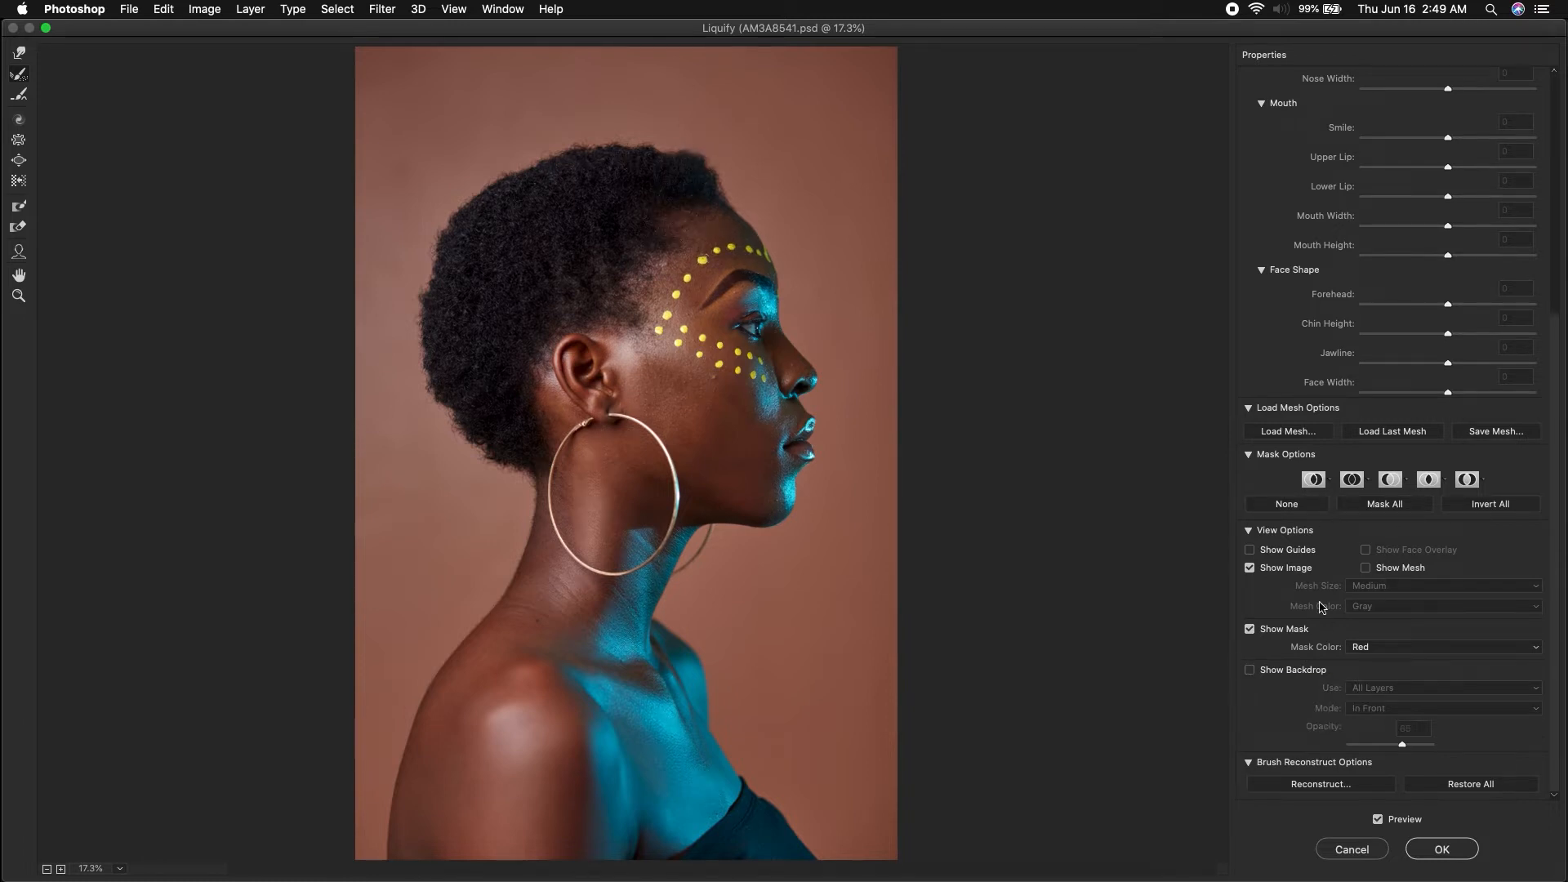
# - Try adjusting the Revert Reconstruction amount for the brushed distortions, and cancel without applying it
pyautogui.click(1279, 789)
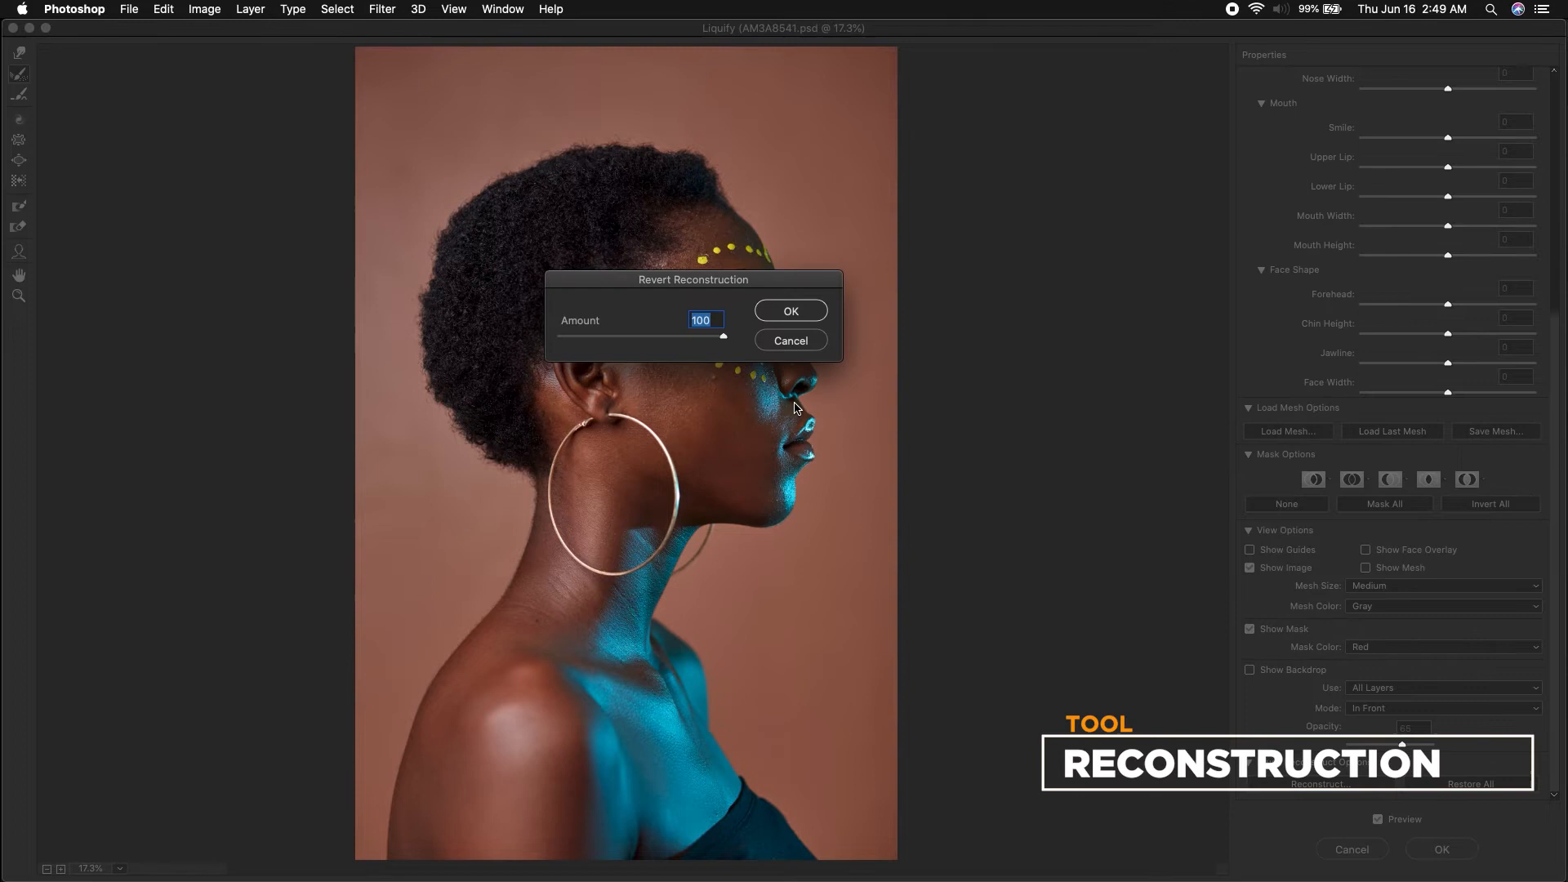
pyautogui.moveTo(756, 280); pyautogui.dragTo(1015, 298)
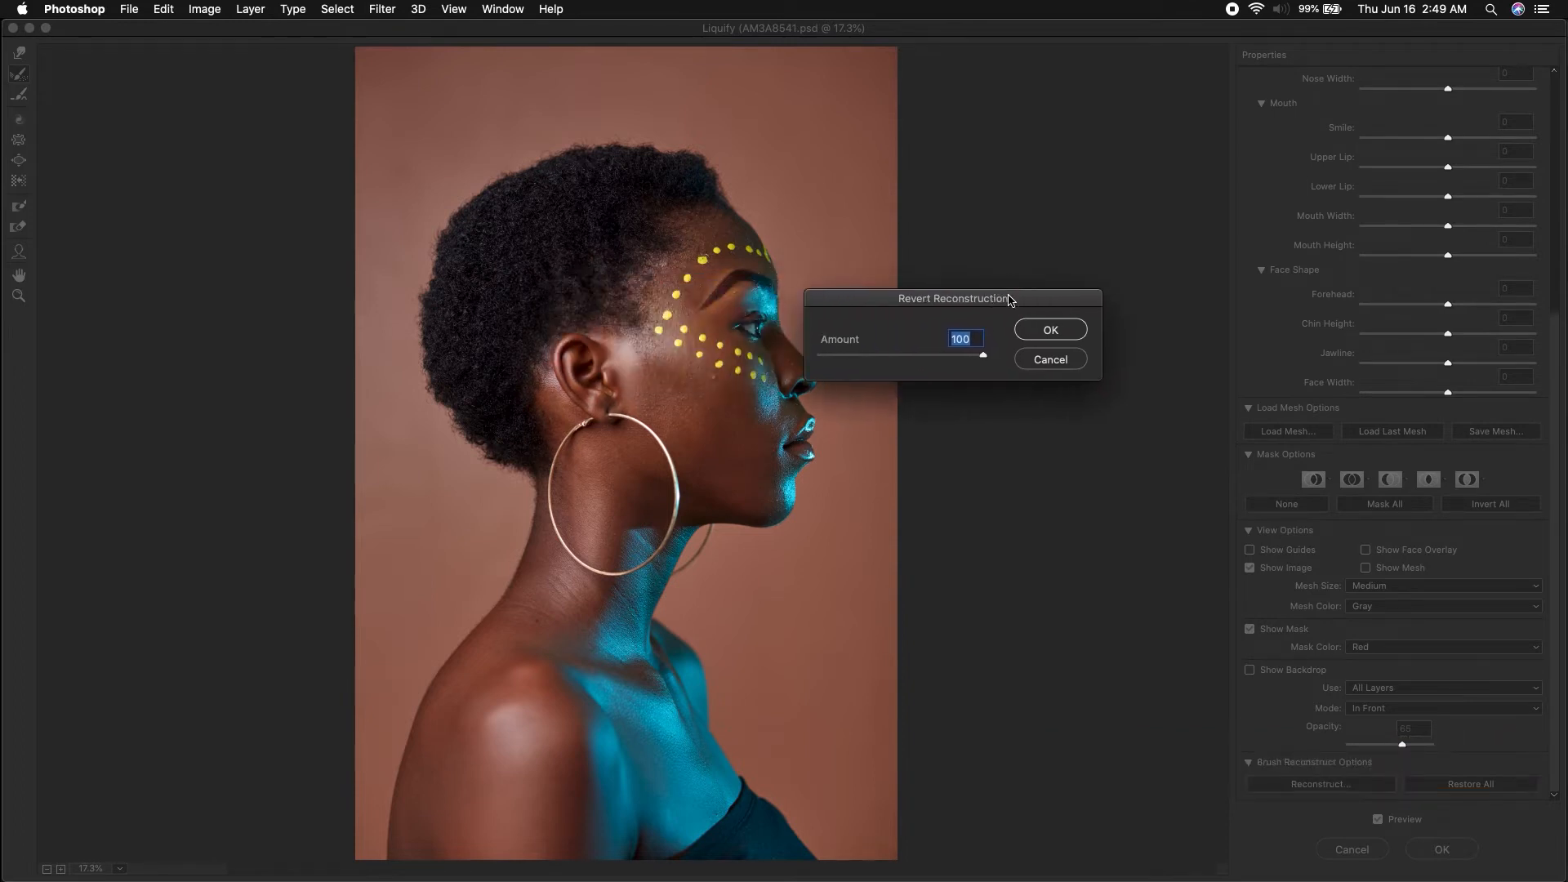
pyautogui.moveTo(984, 357); pyautogui.dragTo(1089, 353)
pyautogui.click(1049, 359)
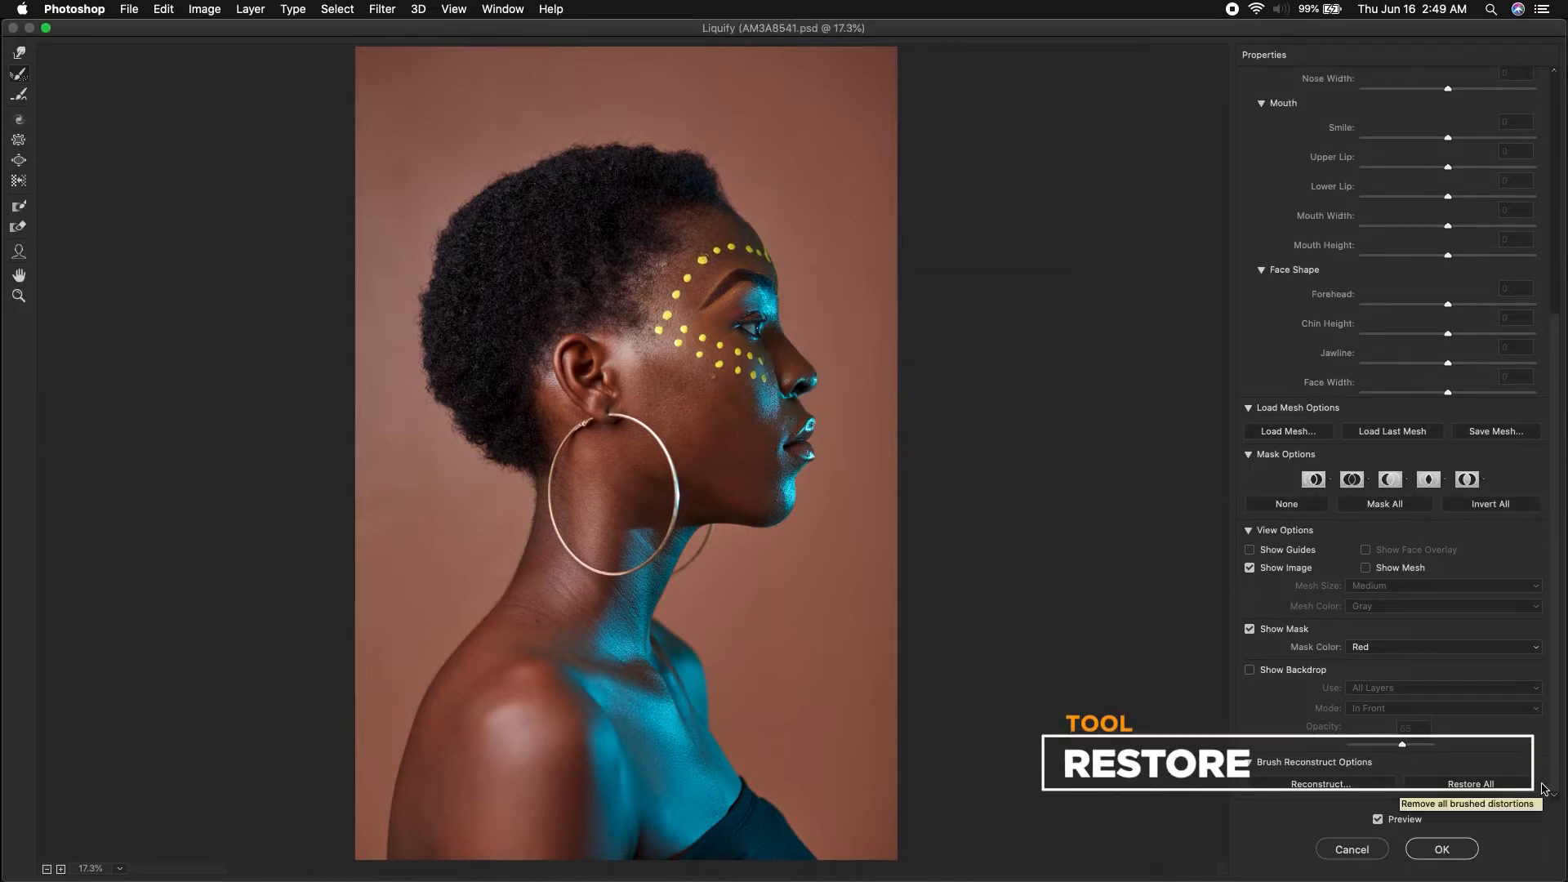
# - Remove all brushed distortions from the portrait and leave the Liquify filter
pyautogui.click(1513, 787)
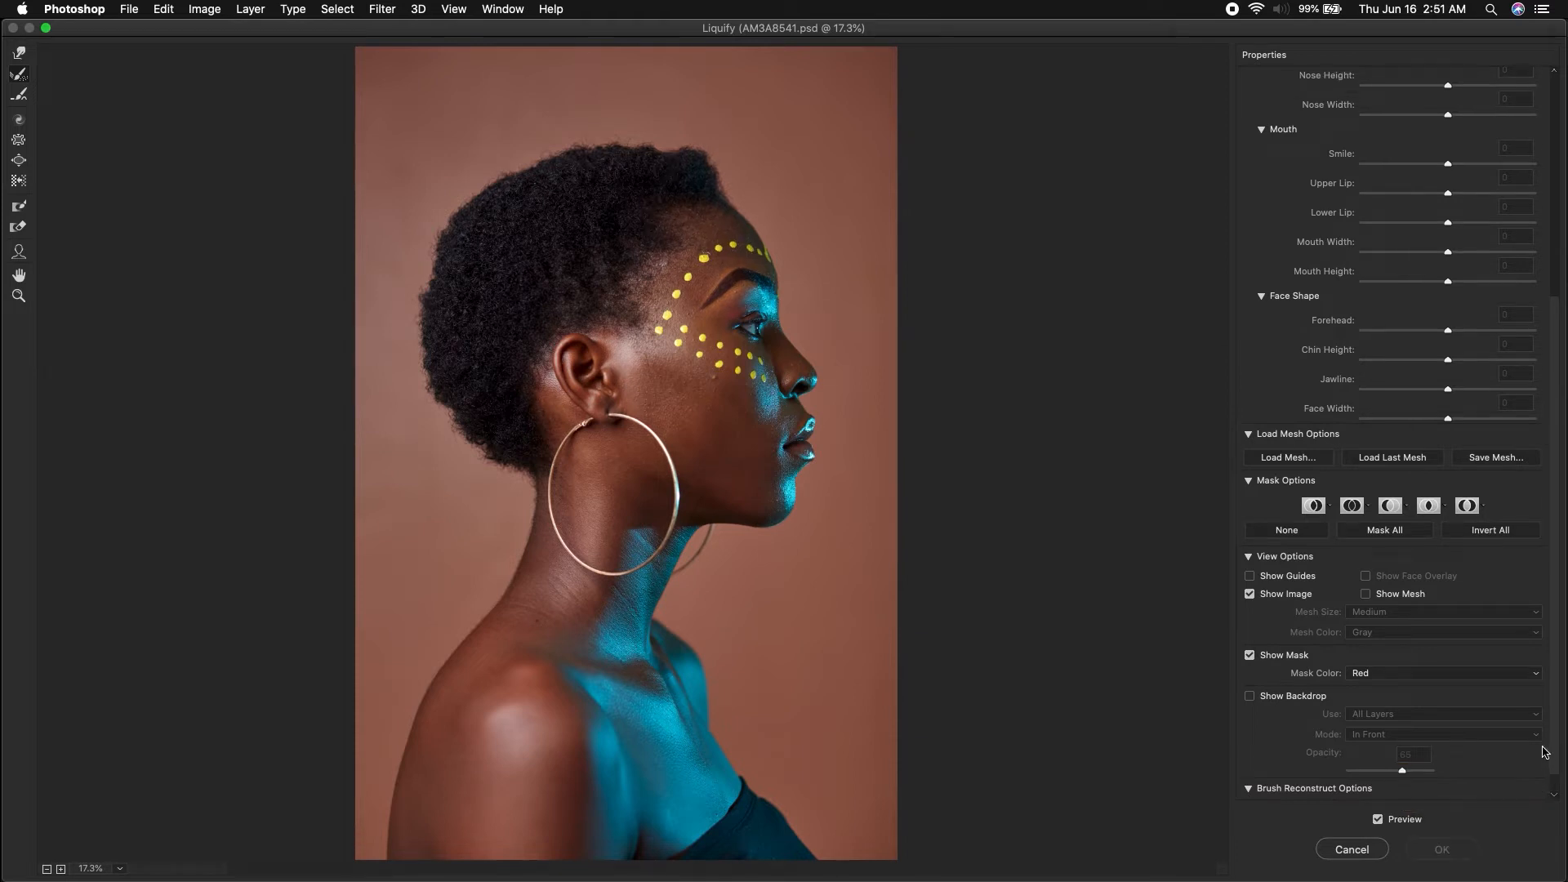
pyautogui.moveTo(1554, 756); pyautogui.dragTo(1555, 803)
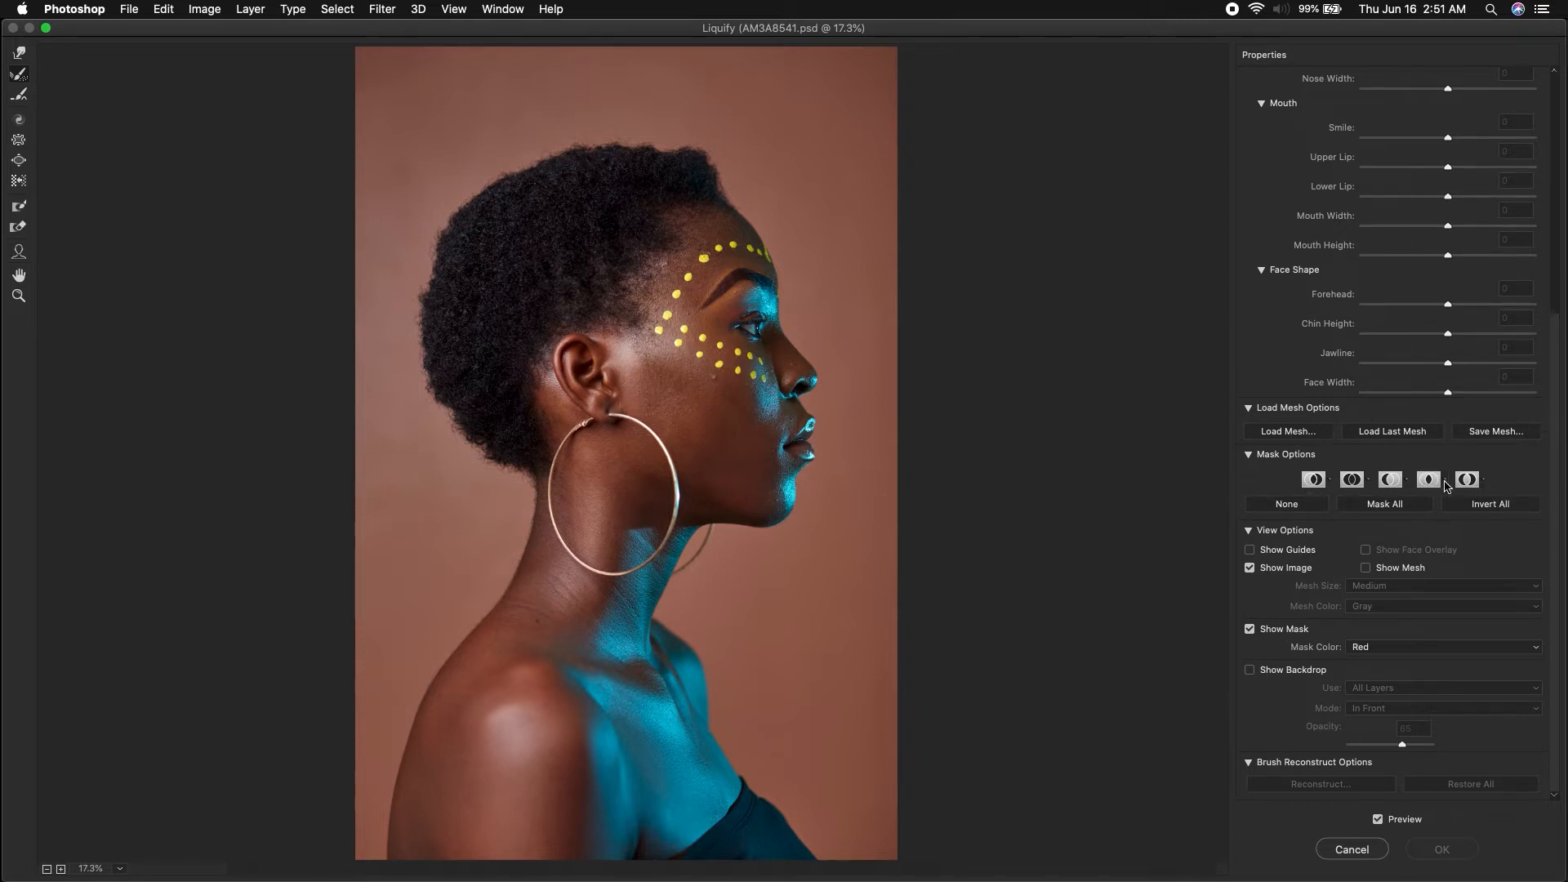
pyautogui.moveTo(1556, 520); pyautogui.dragTo(1544, 245)
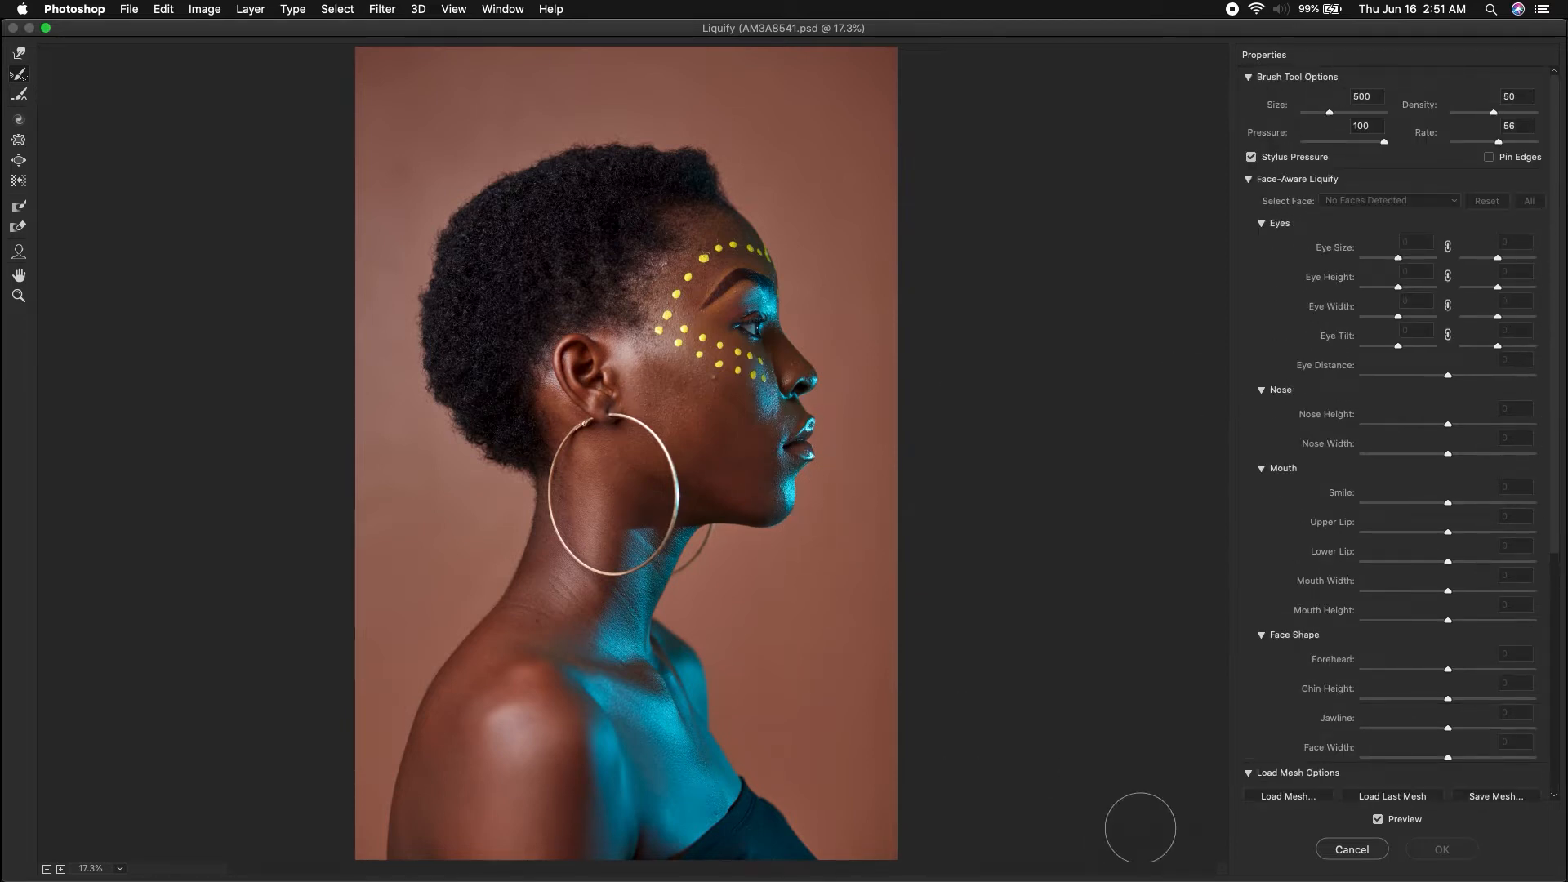
pyautogui.press('Escape')
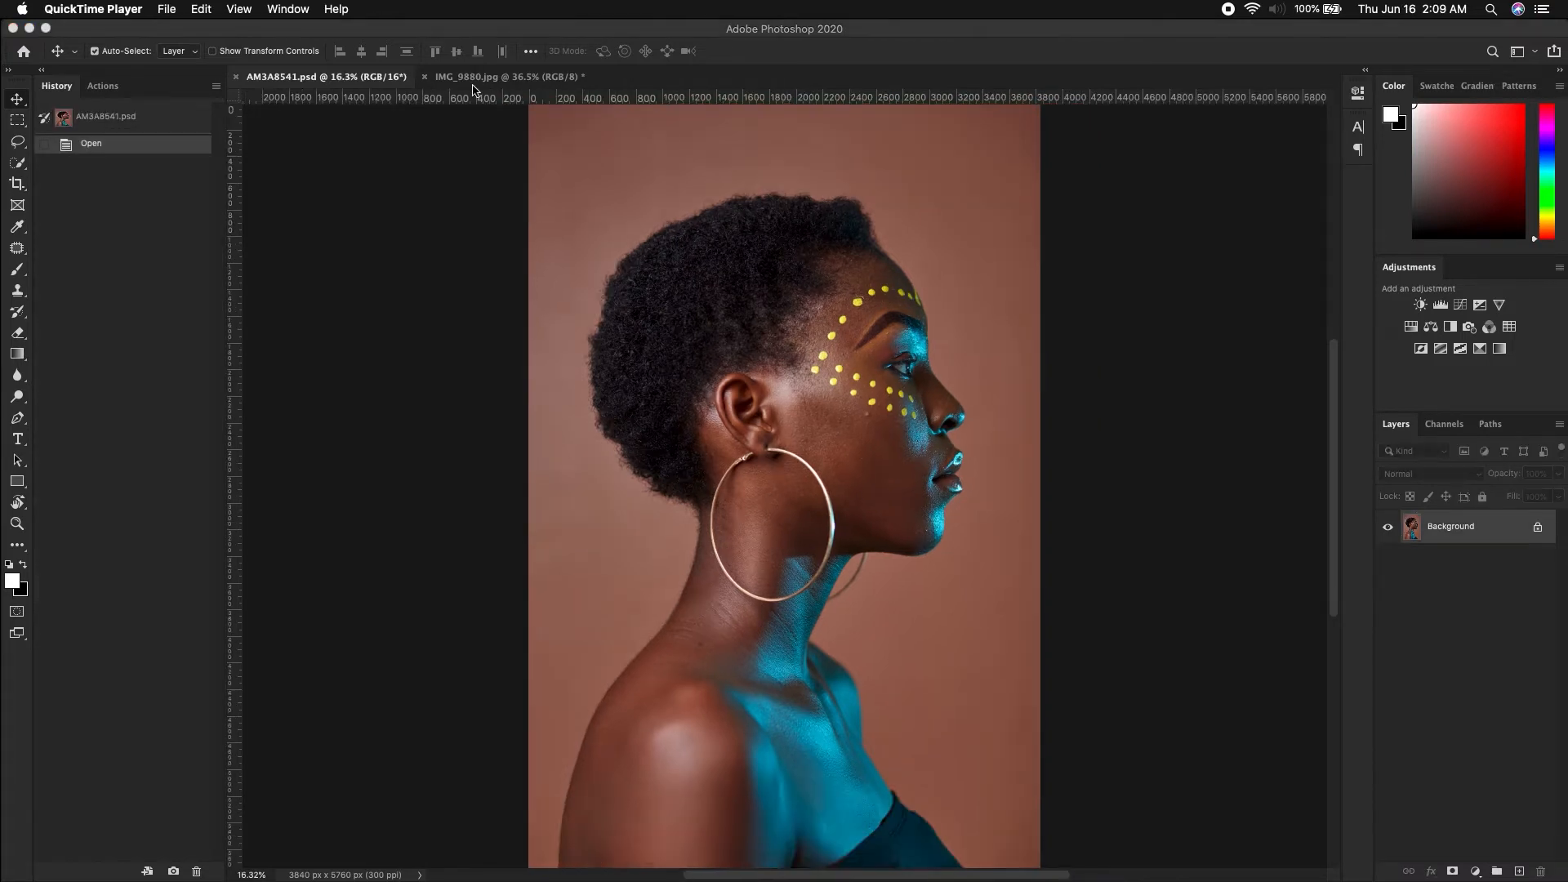
# - Examine the original portrait's hairline, face and neck at several magnifications in the main document window
pyautogui.click(490, 81)
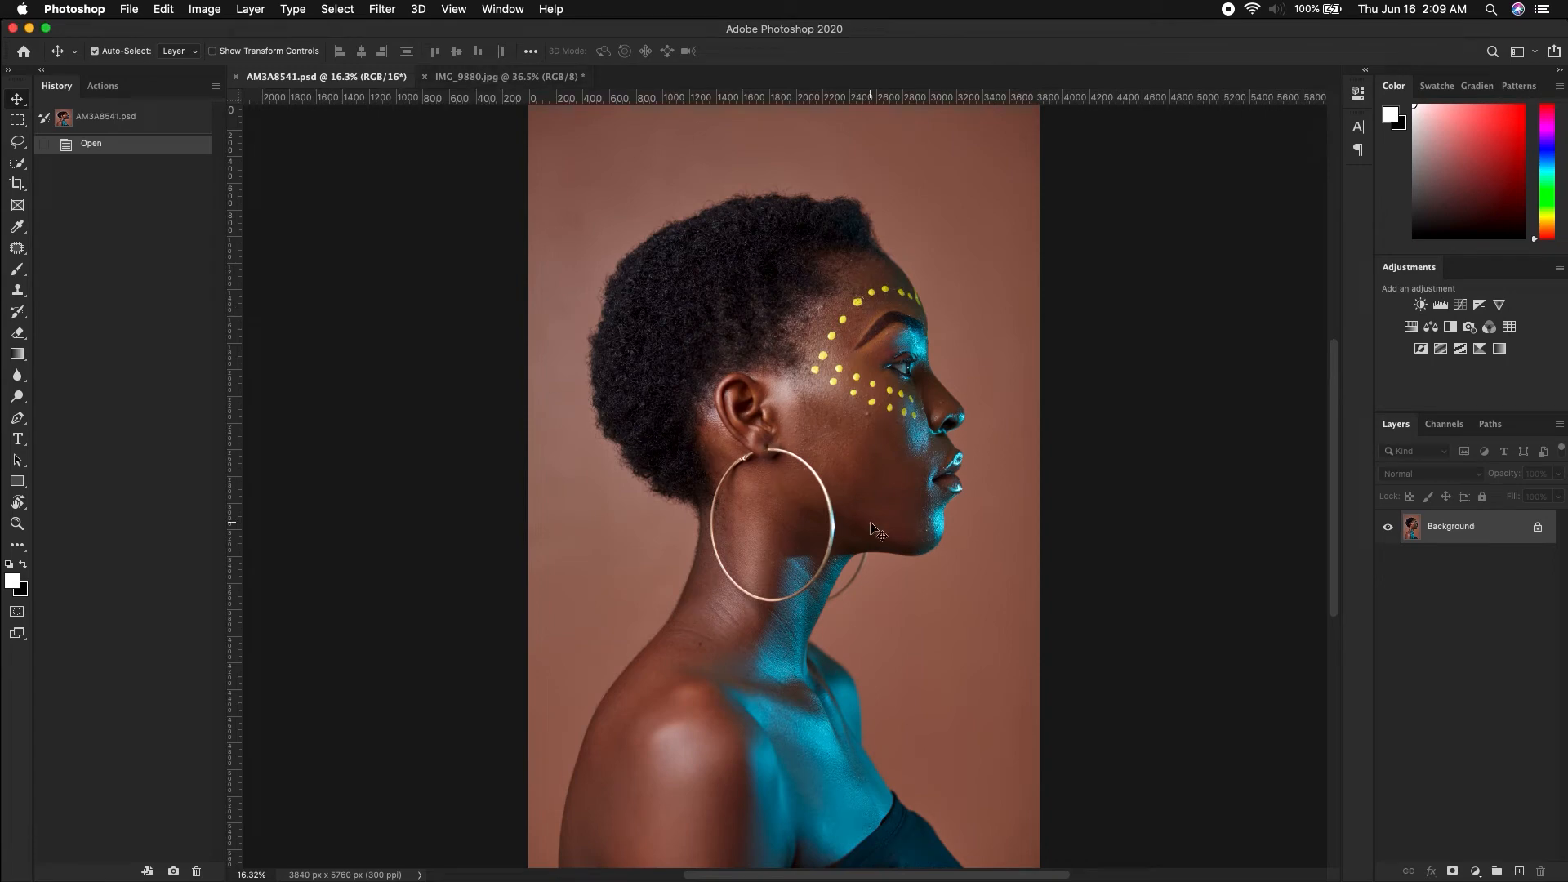
pyautogui.press('super+0')
pyautogui.moveTo(802, 499); pyautogui.dragTo(777, 498)
pyautogui.moveTo(815, 564); pyautogui.dragTo(938, 439)
pyautogui.moveTo(883, 382); pyautogui.dragTo(864, 543)
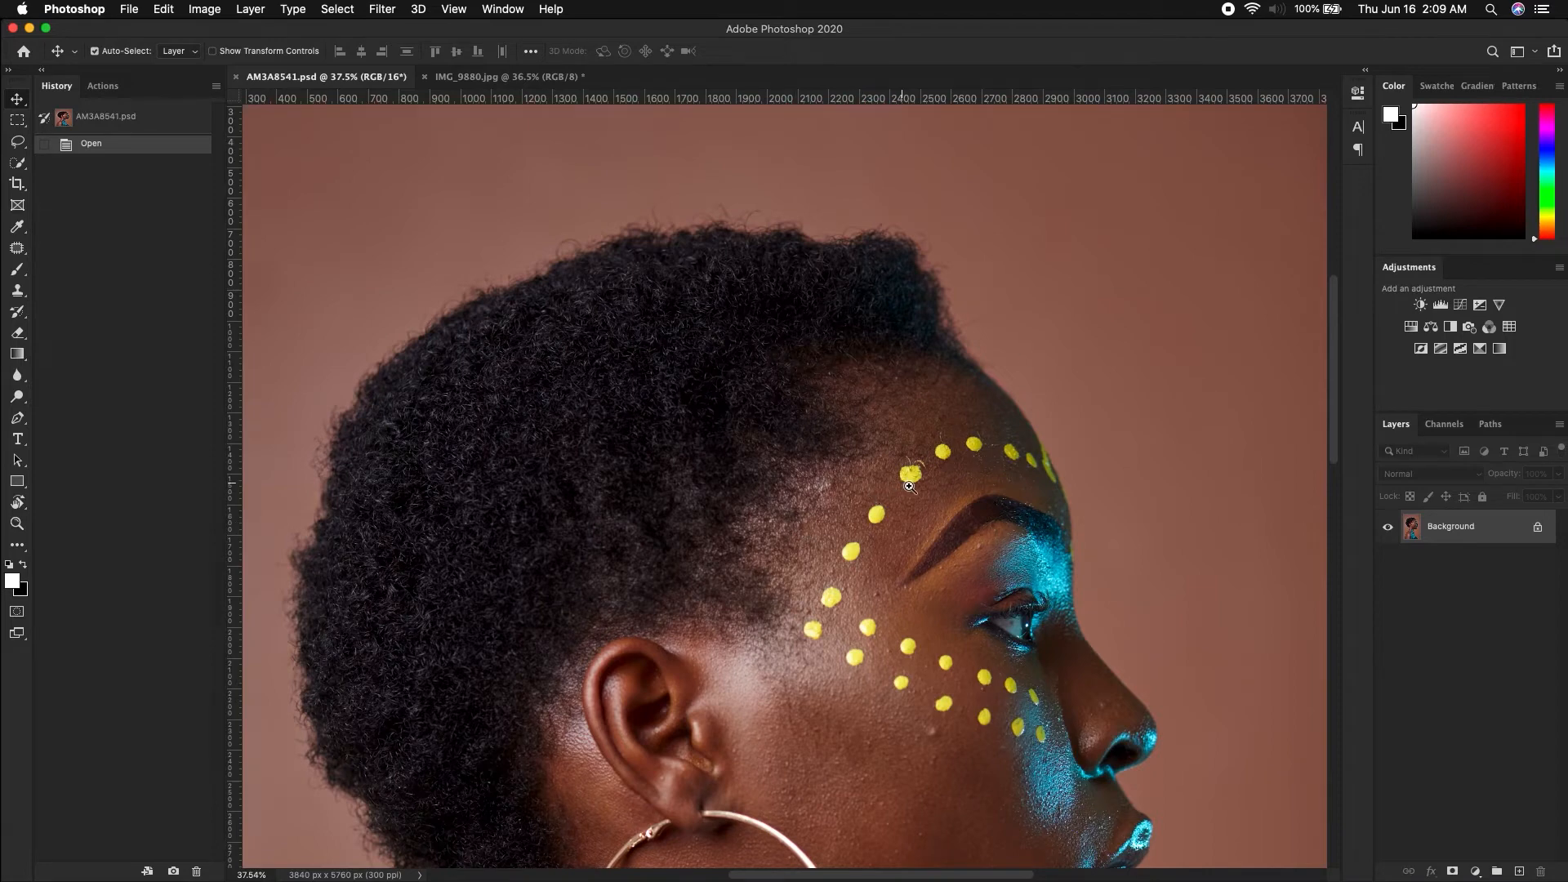
pyautogui.moveTo(909, 487); pyautogui.dragTo(861, 507)
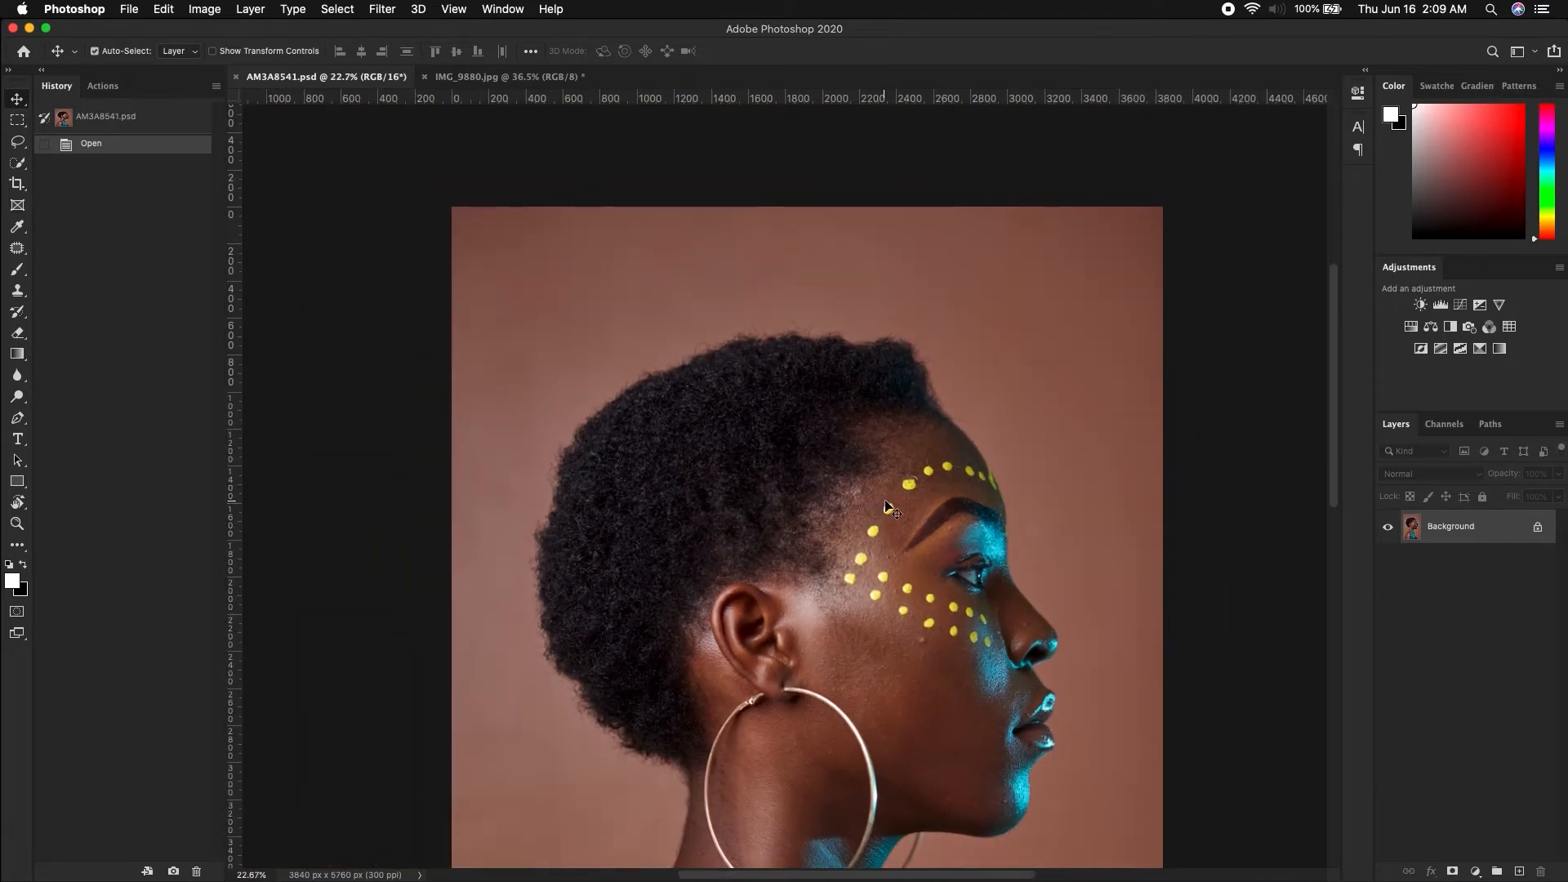
pyautogui.moveTo(908, 586); pyautogui.dragTo(899, 584)
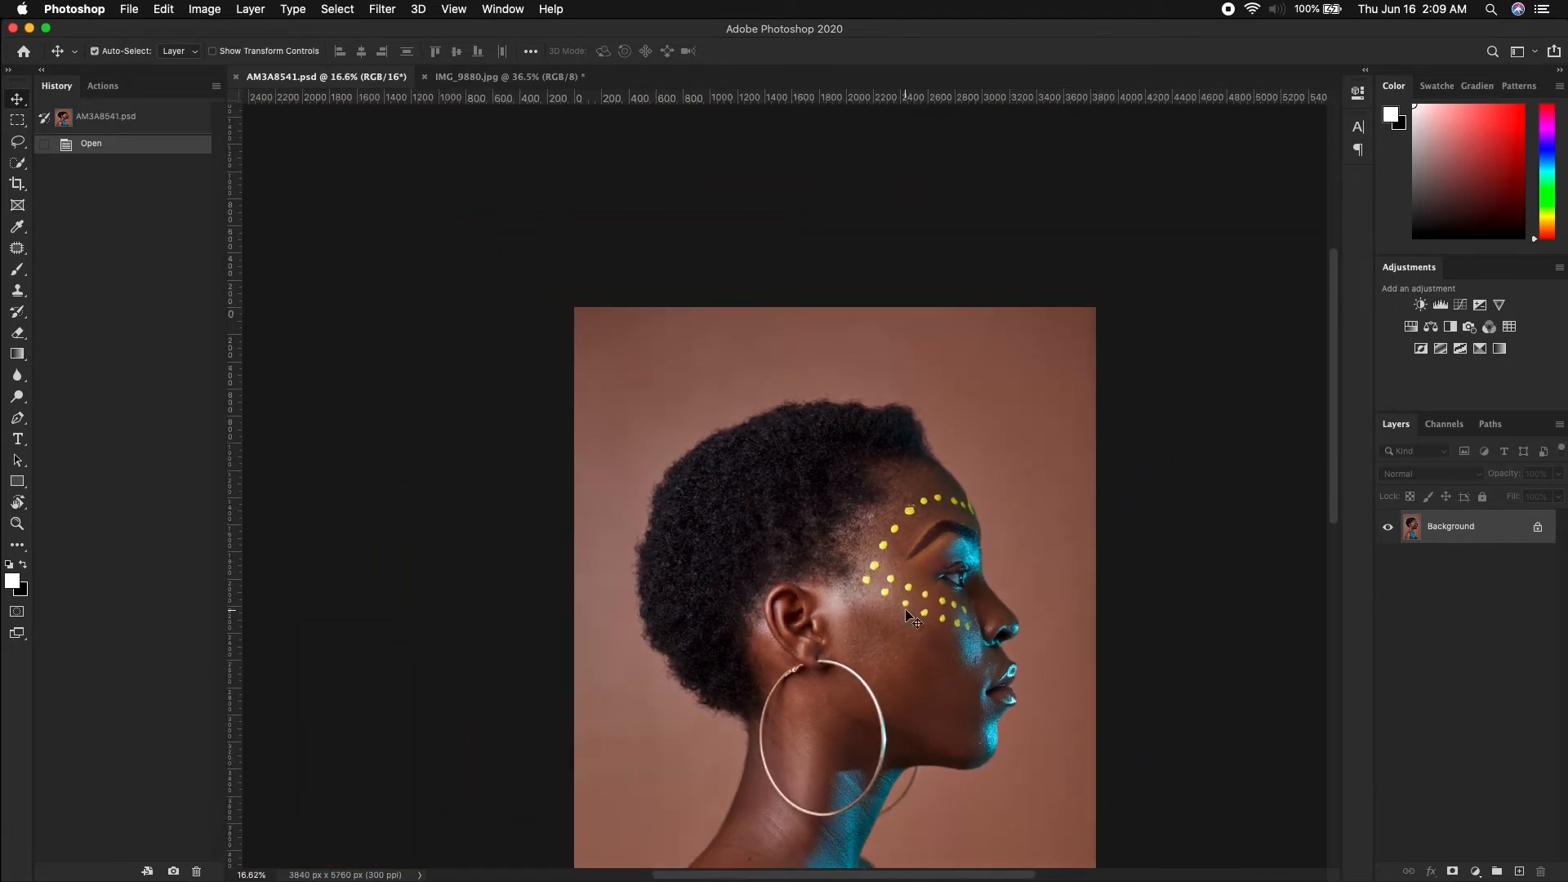
pyautogui.scroll(-5, 882, 682)
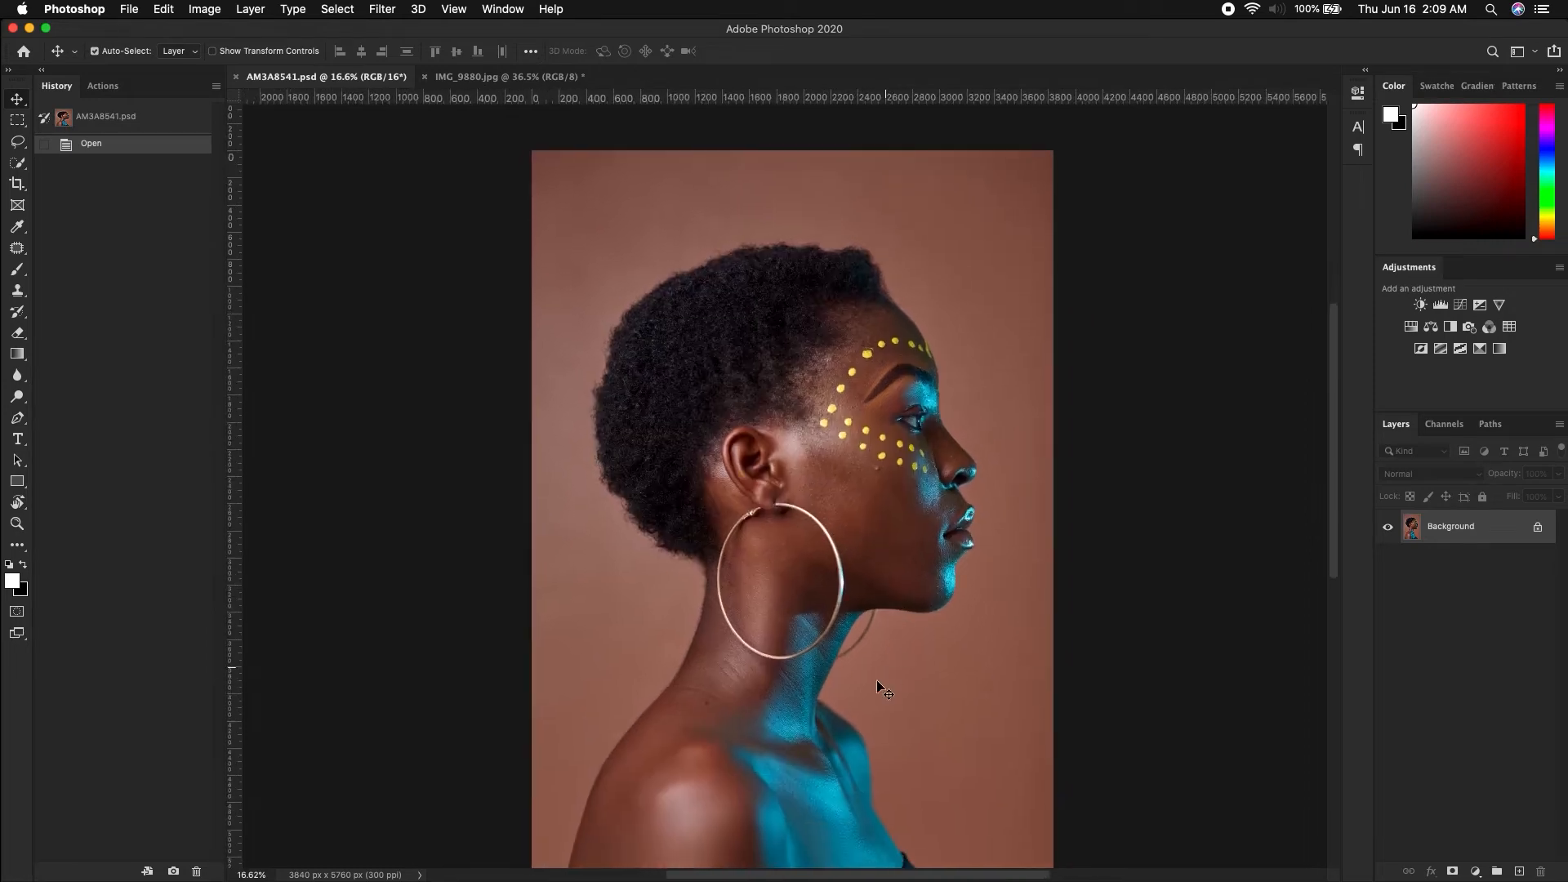
pyautogui.moveTo(791, 693); pyautogui.dragTo(838, 471)
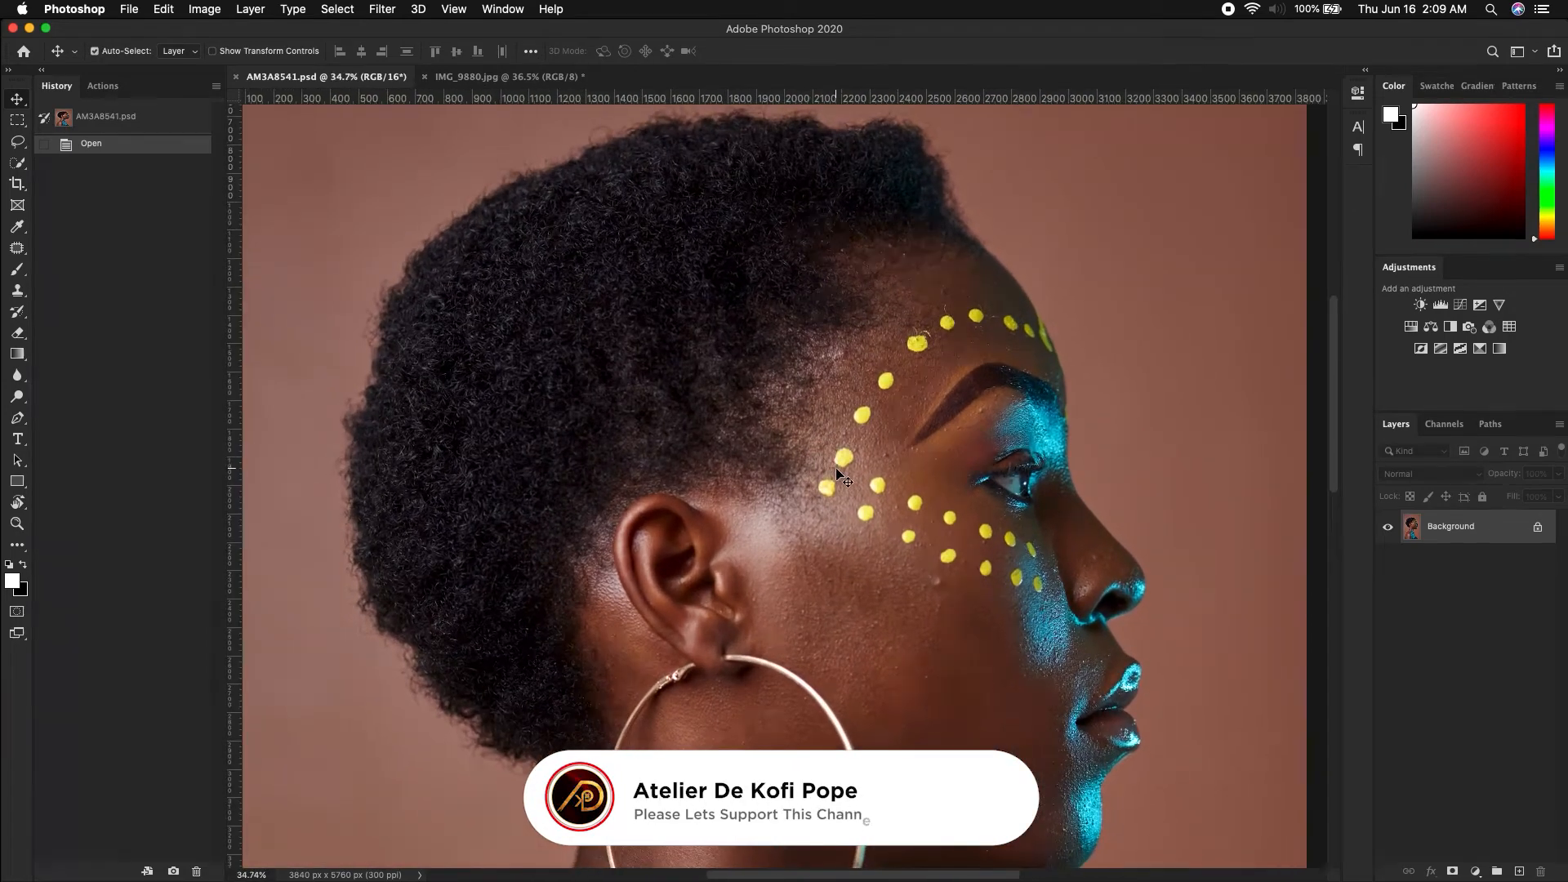
# - Examine the portrait's overall silhouette, especially the hair outline, ear and jaw, at full view and closer magnifications
pyautogui.moveTo(850, 471); pyautogui.dragTo(823, 531)
pyautogui.hscroll(2, 835, 513)
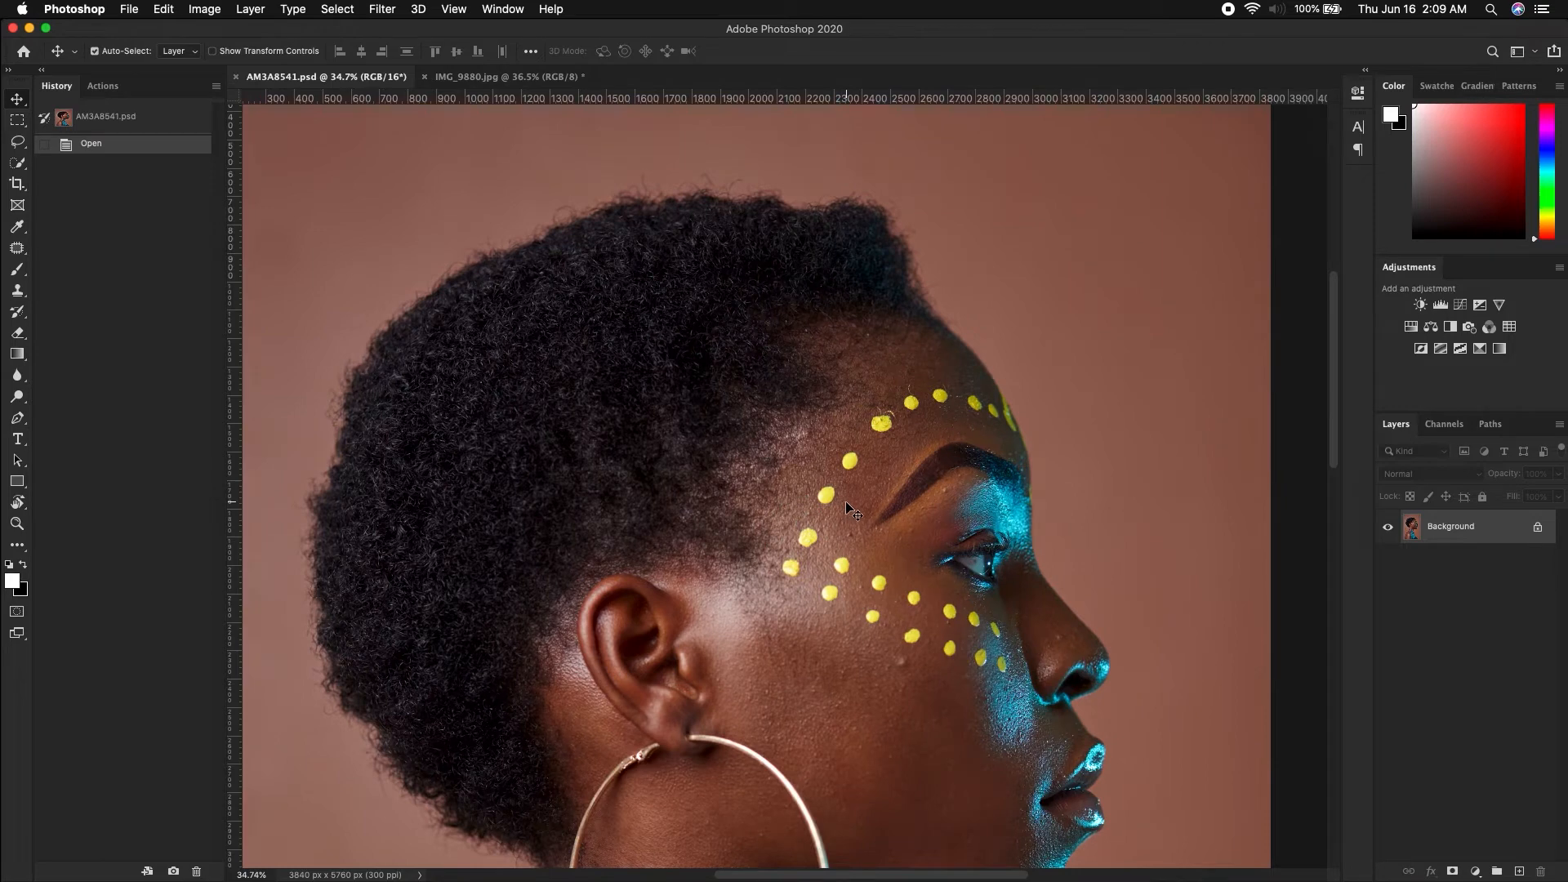
pyautogui.scroll(-5, 857, 520)
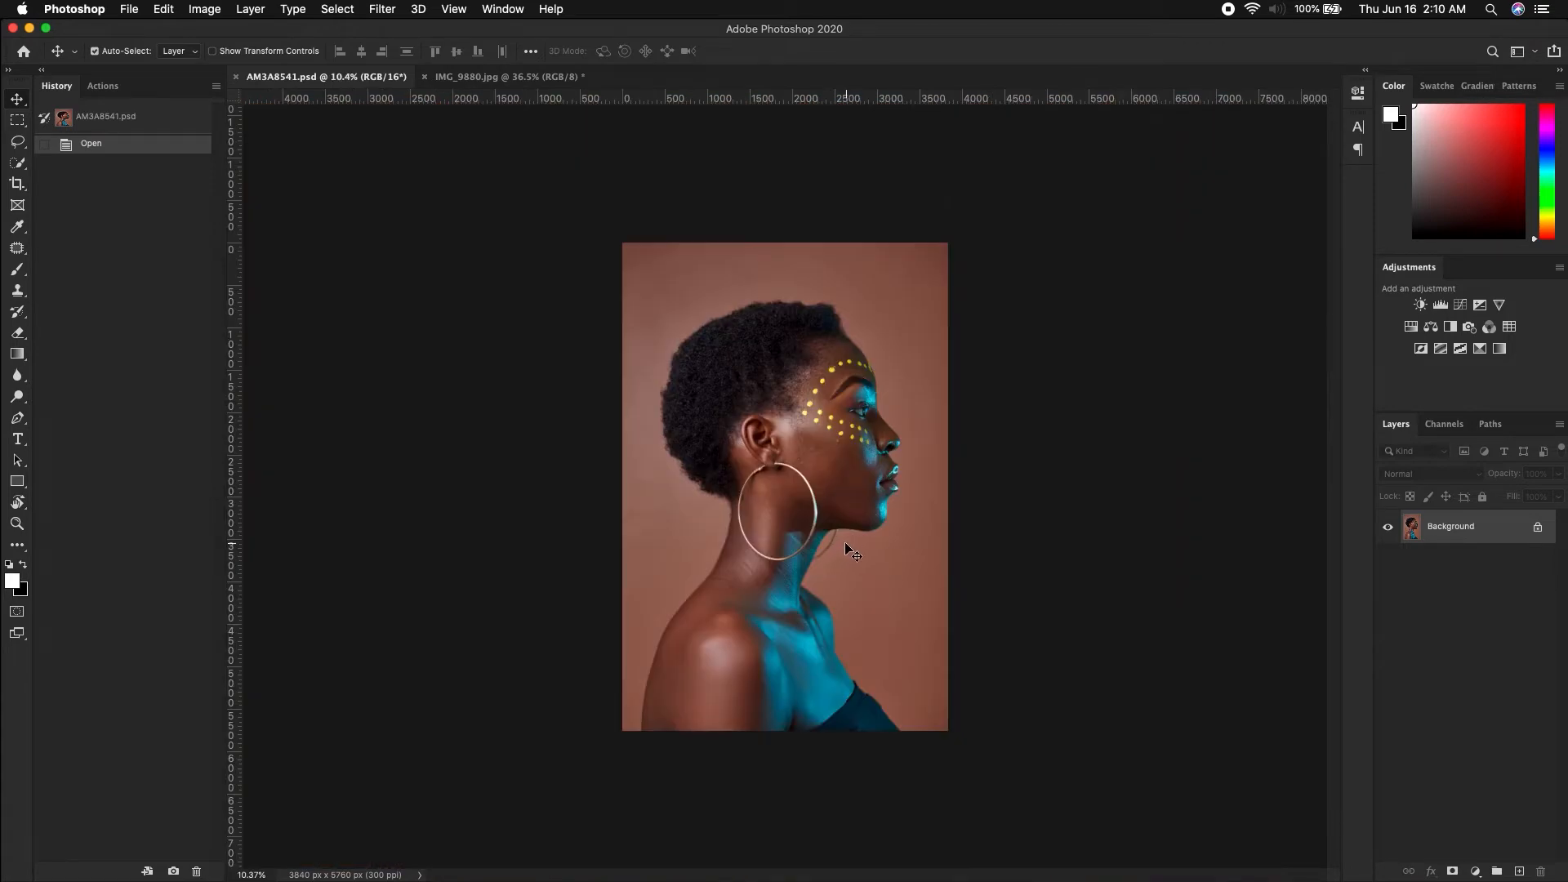
pyautogui.scroll(2, 856, 551)
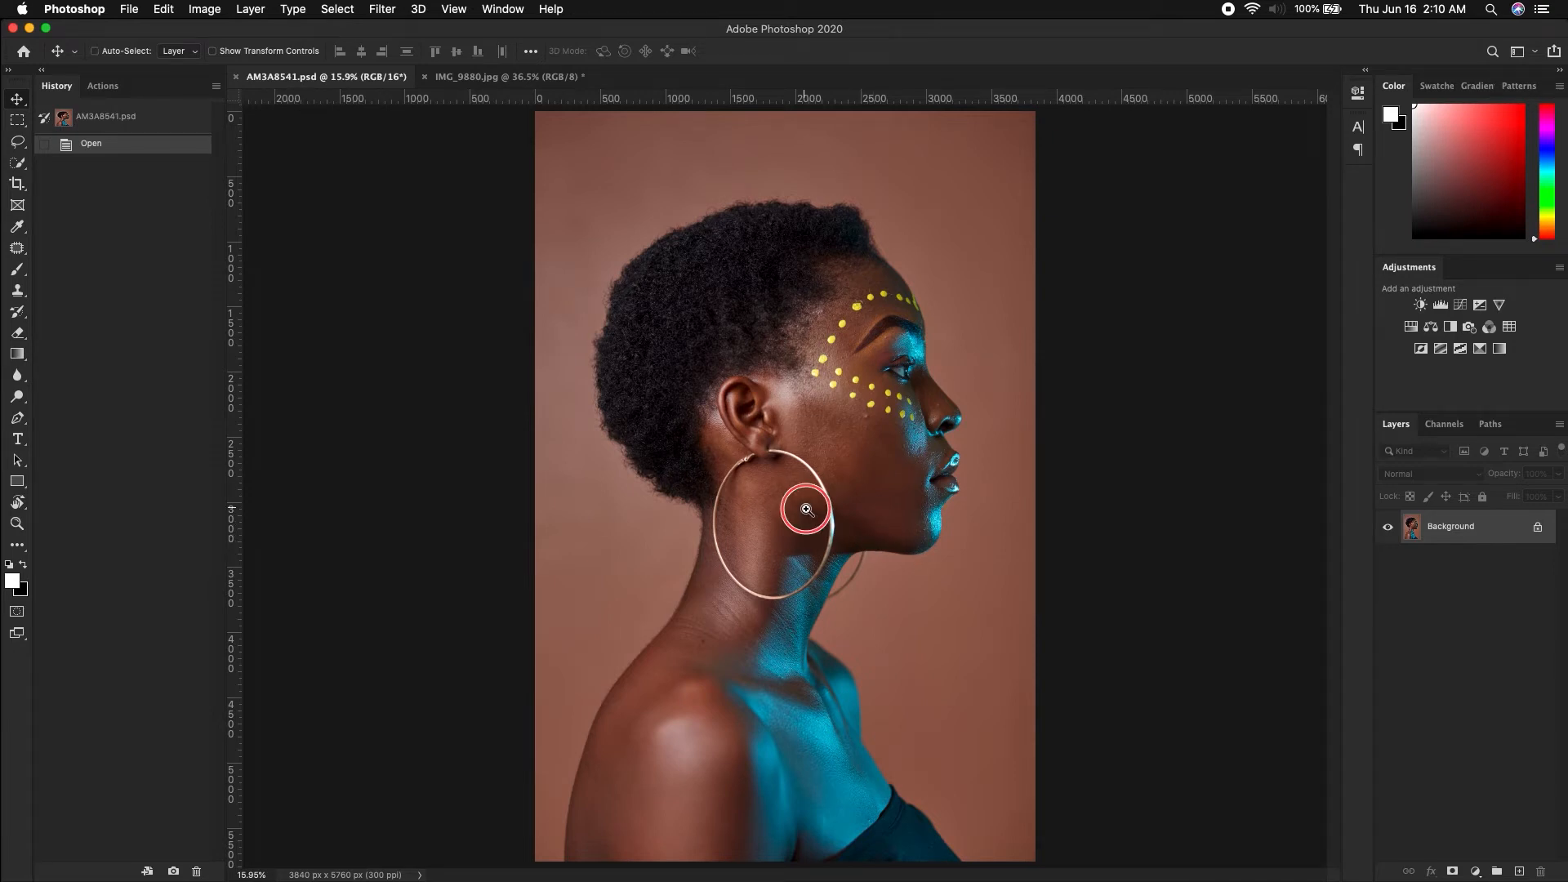
pyautogui.scroll(1, 825, 519)
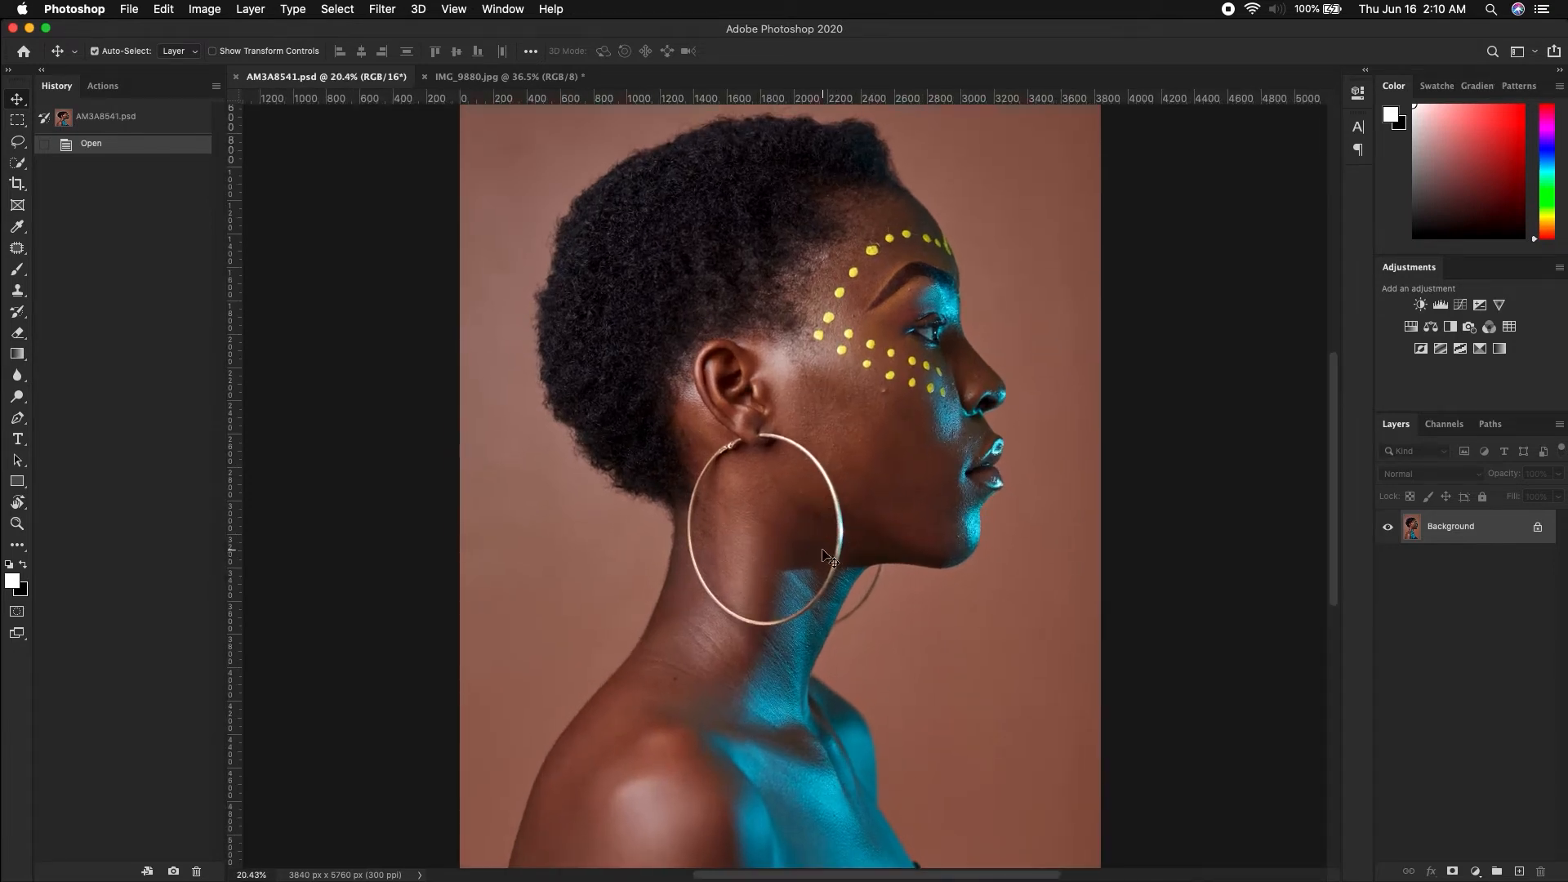
pyautogui.hscroll(-2, 827, 558)
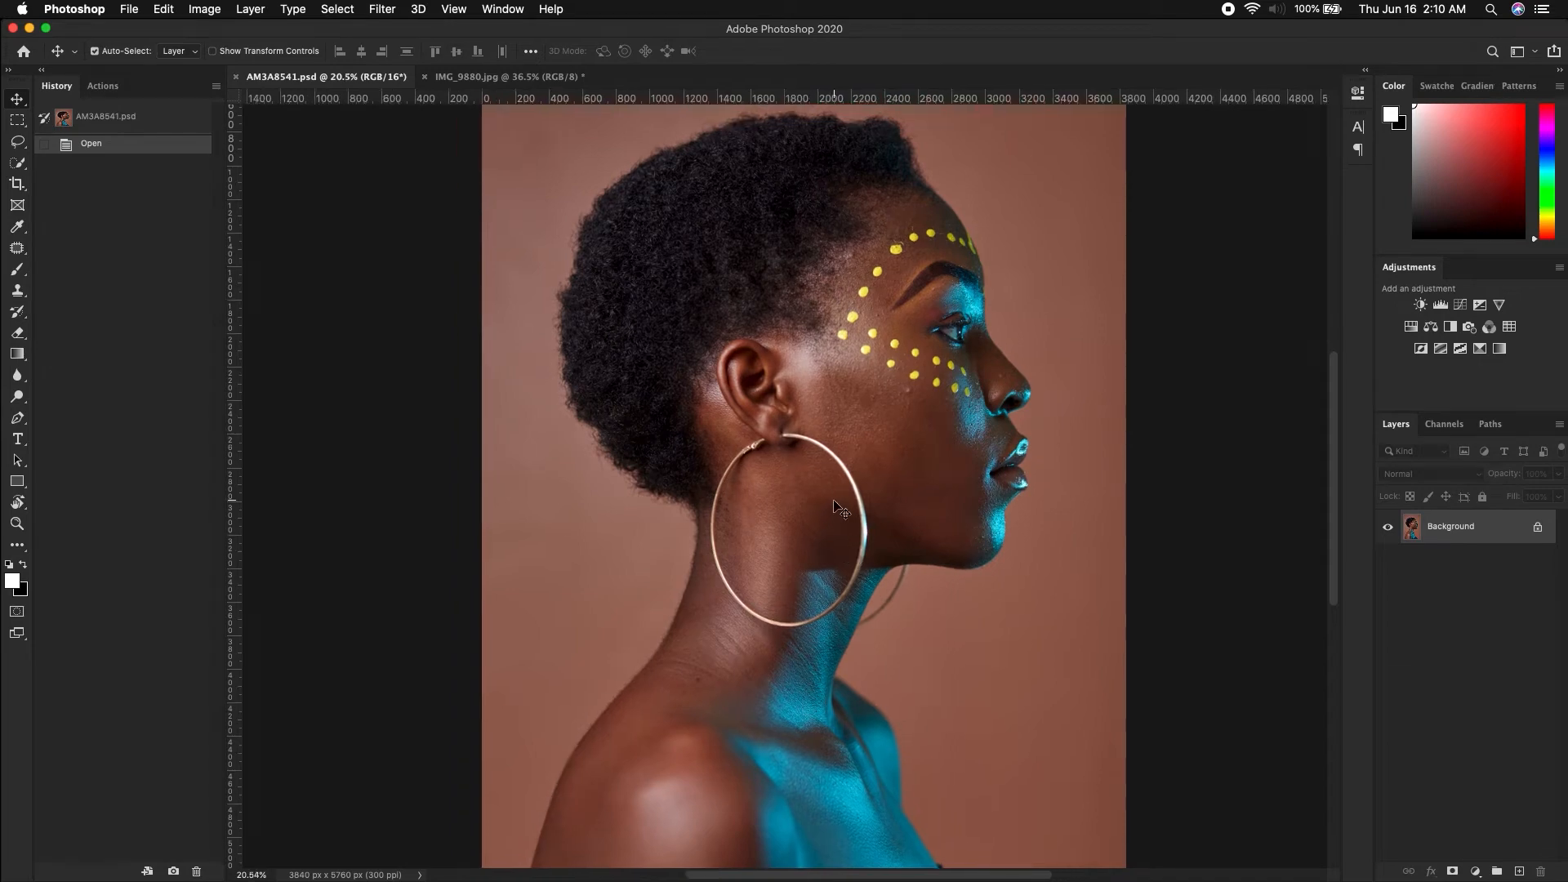
pyautogui.scroll(1, 836, 505)
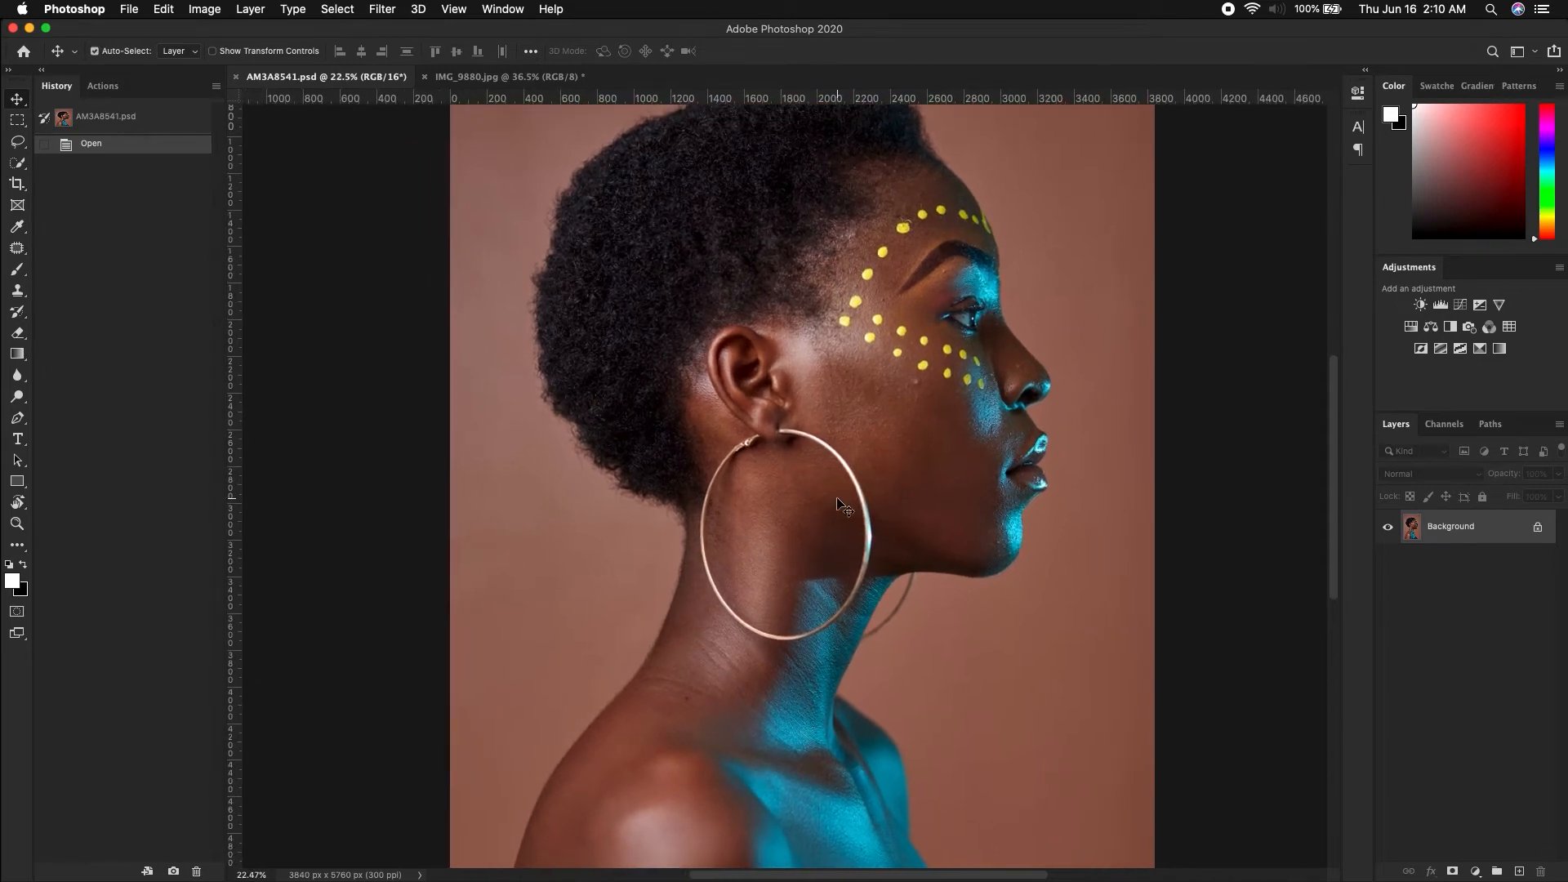
pyautogui.scroll(-1, 847, 507)
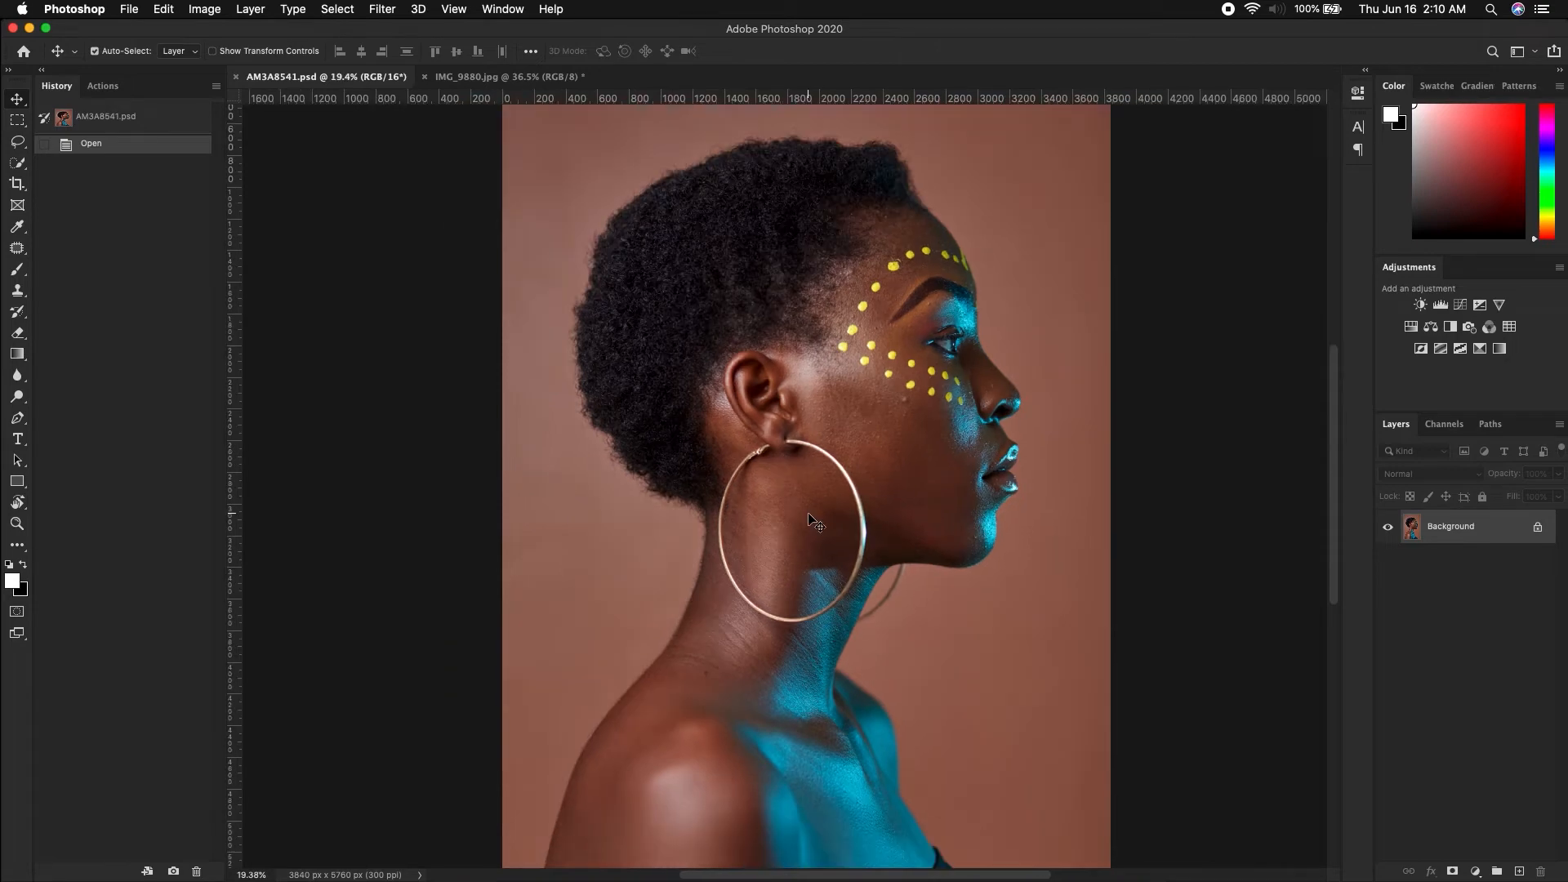
pyautogui.moveTo(819, 485); pyautogui.dragTo(768, 472)
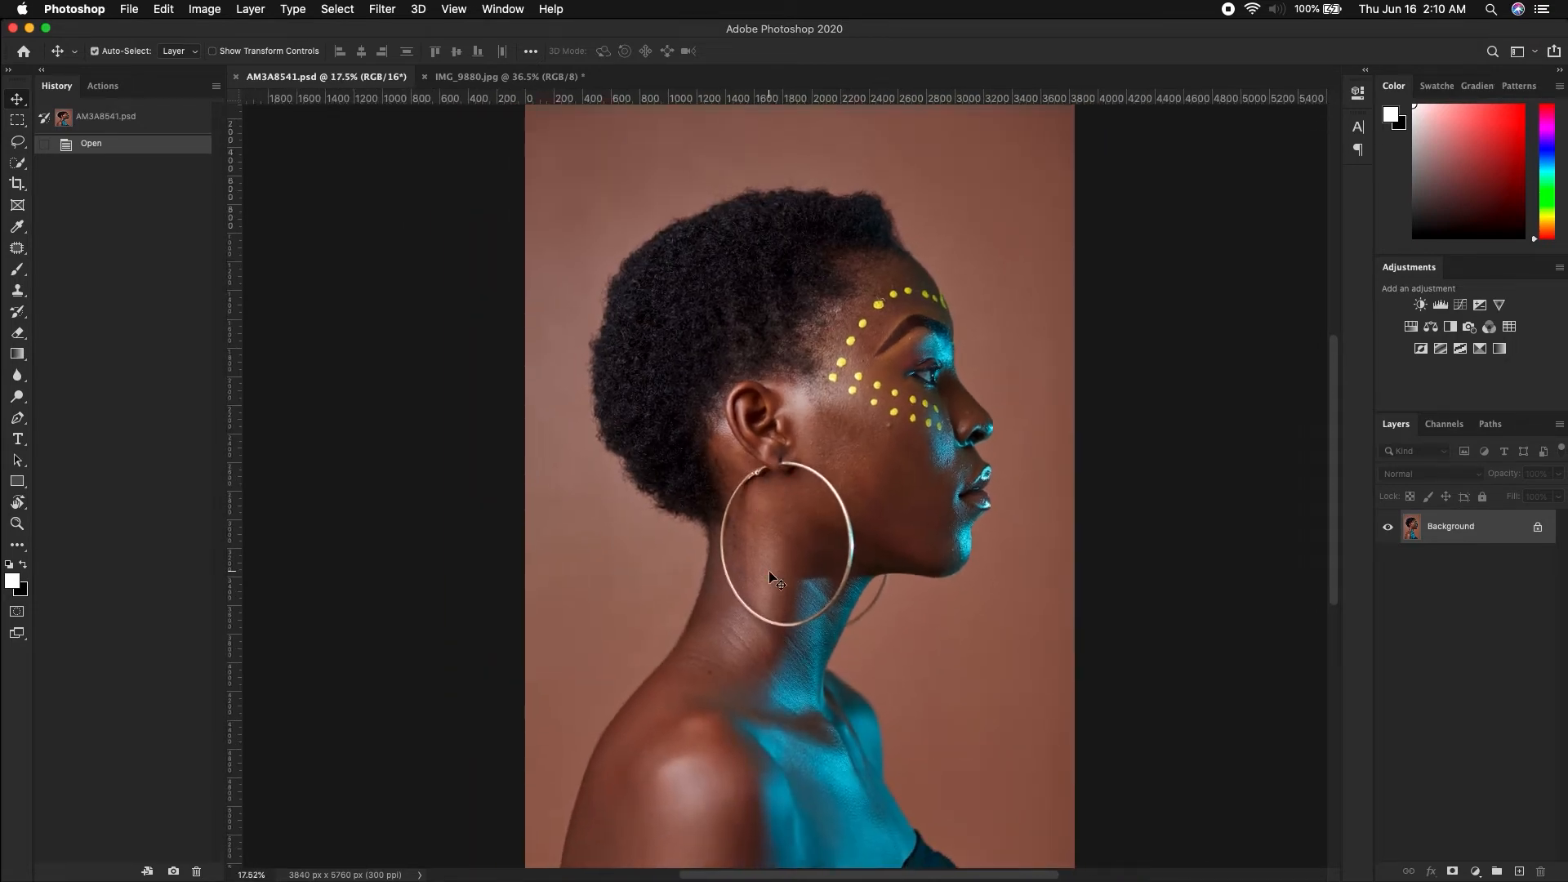
pyautogui.moveTo(807, 489); pyautogui.dragTo(823, 479)
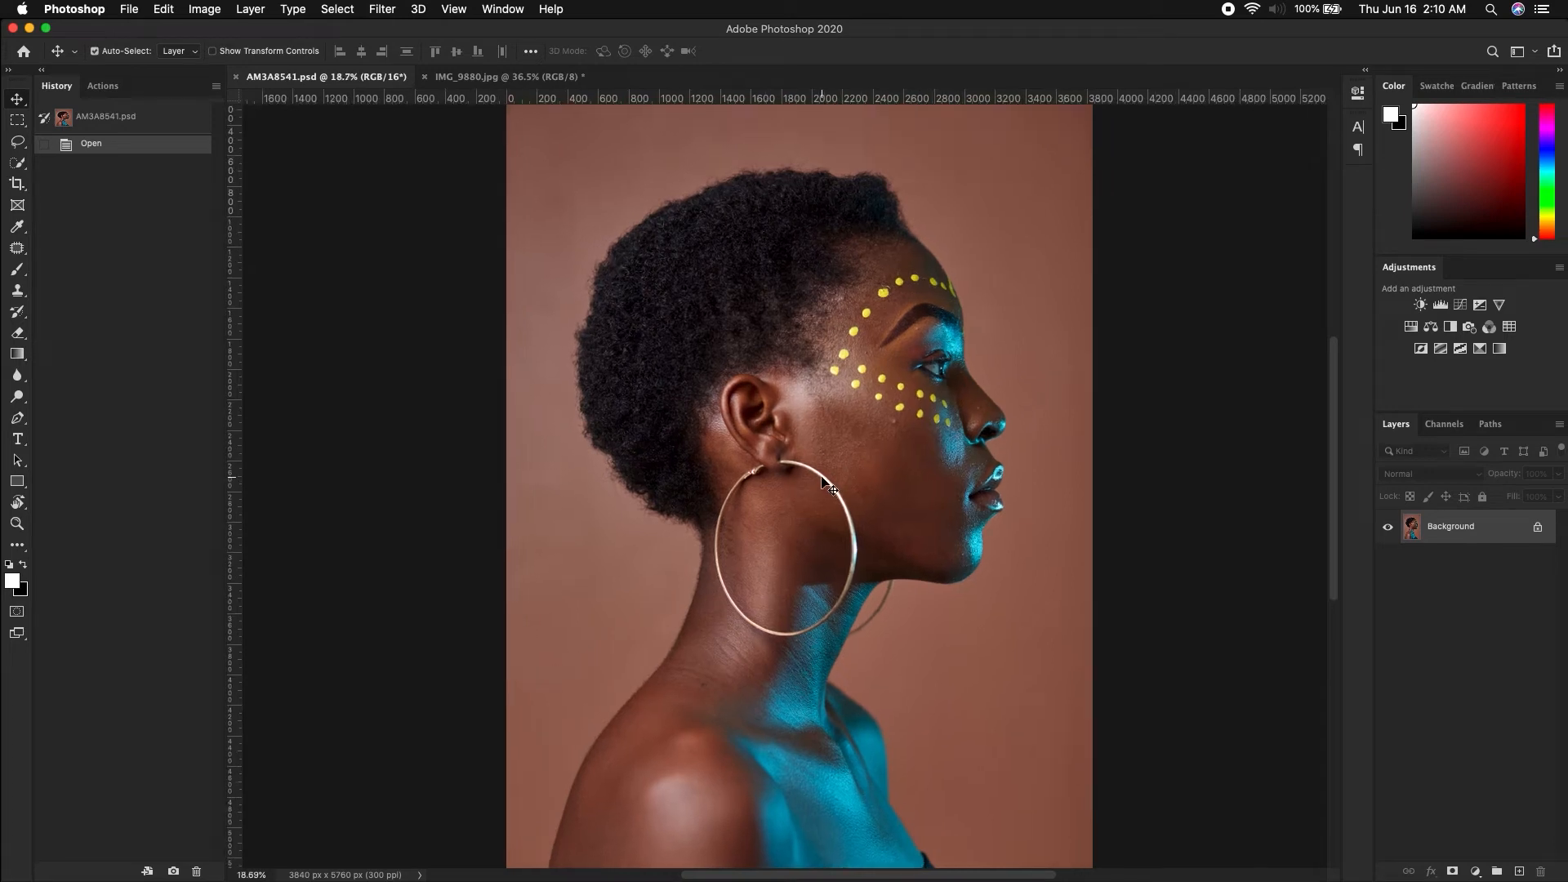
pyautogui.moveTo(789, 474); pyautogui.dragTo(819, 484)
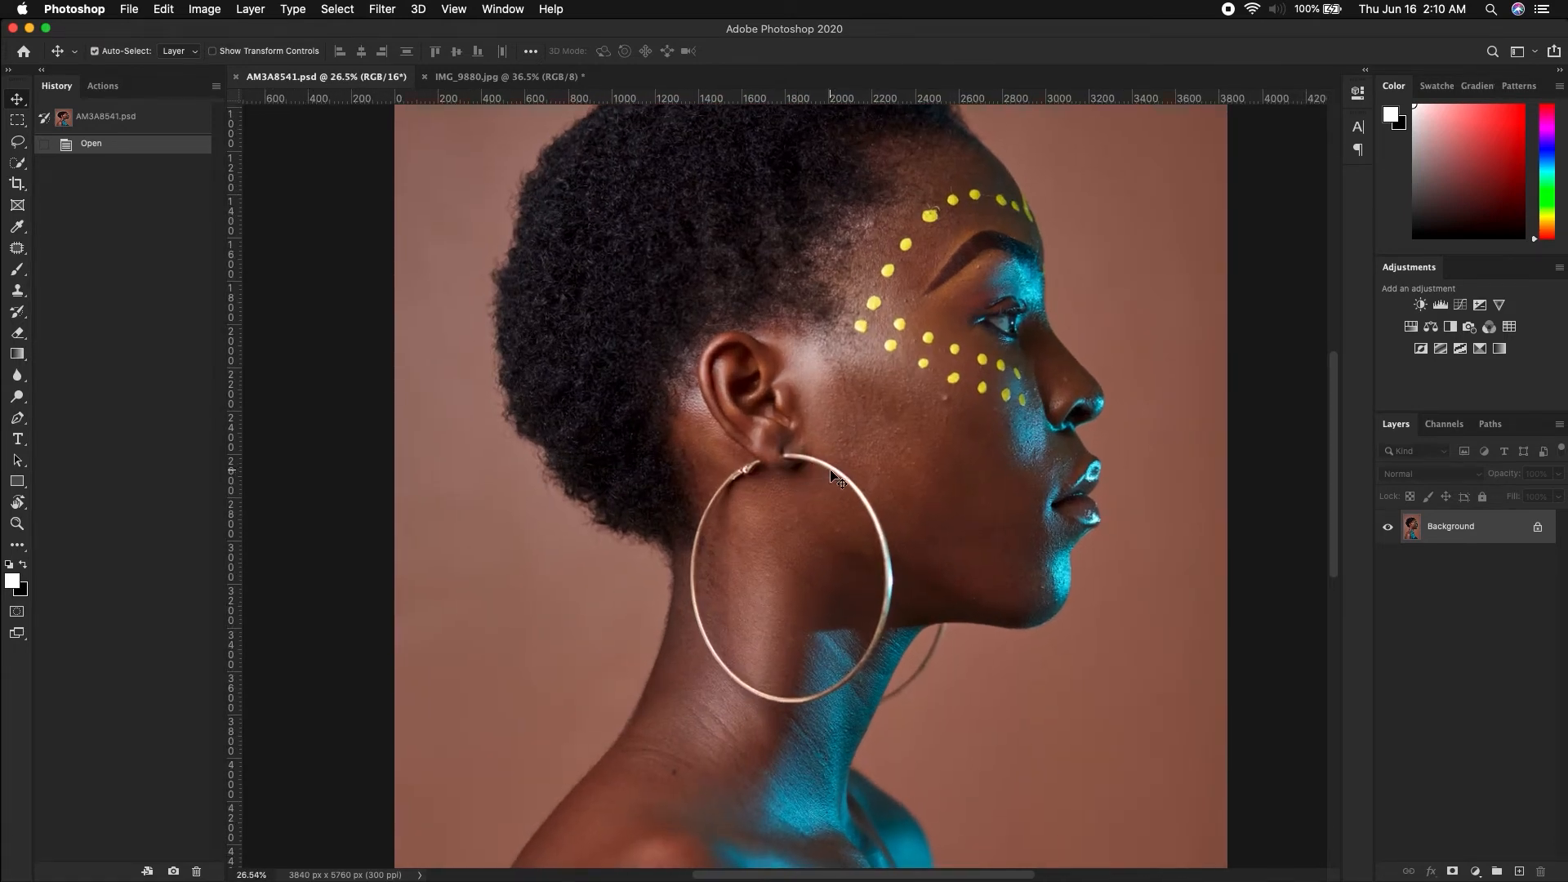
pyautogui.scroll(-3, 829, 482)
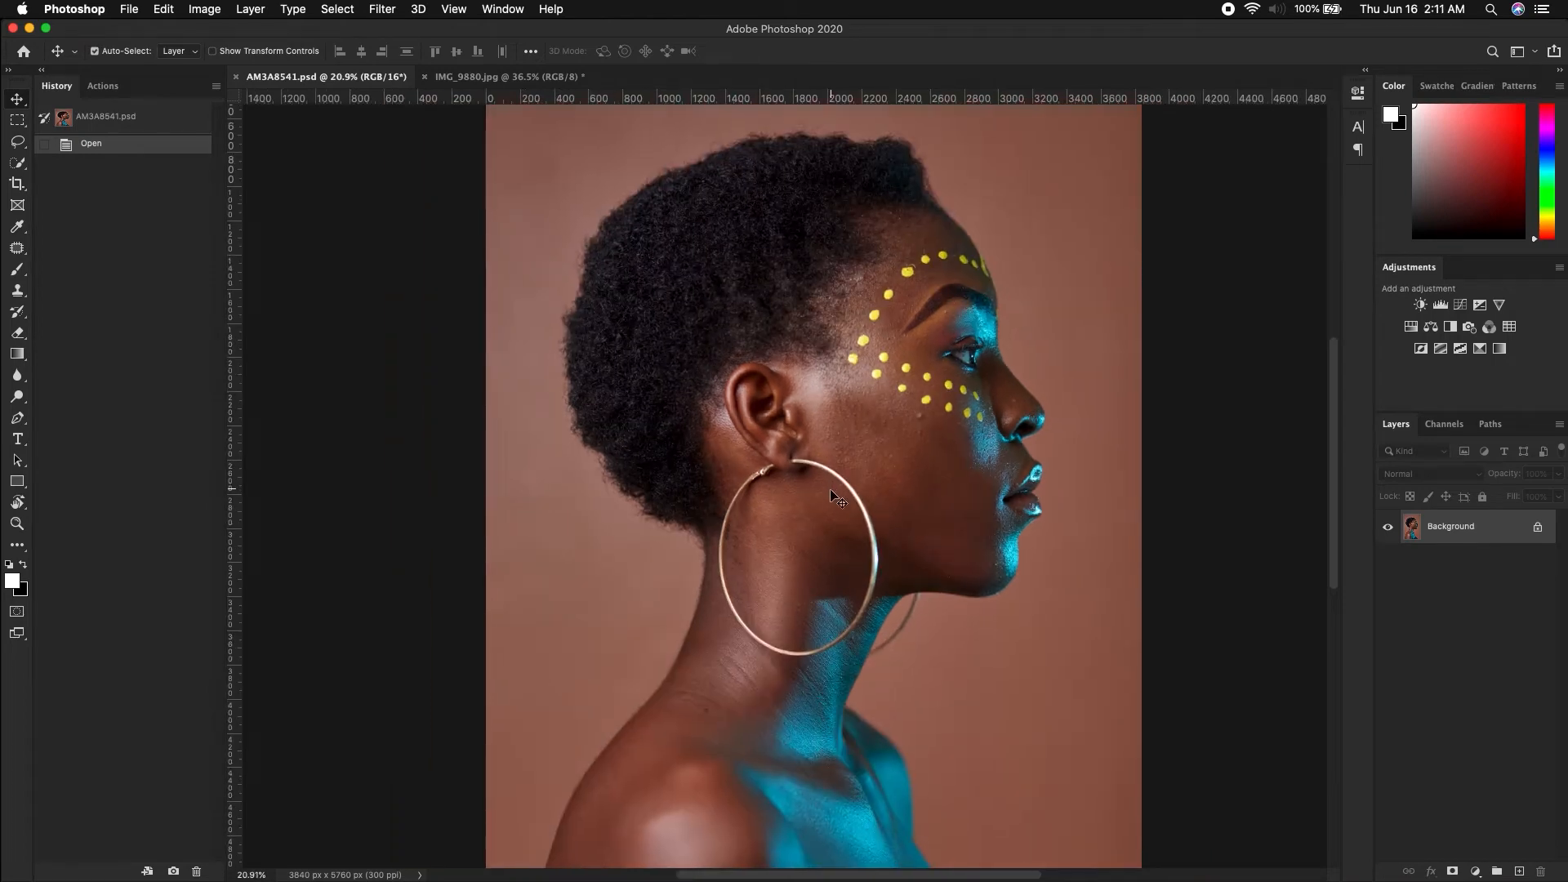
pyautogui.scroll(-2, 828, 517)
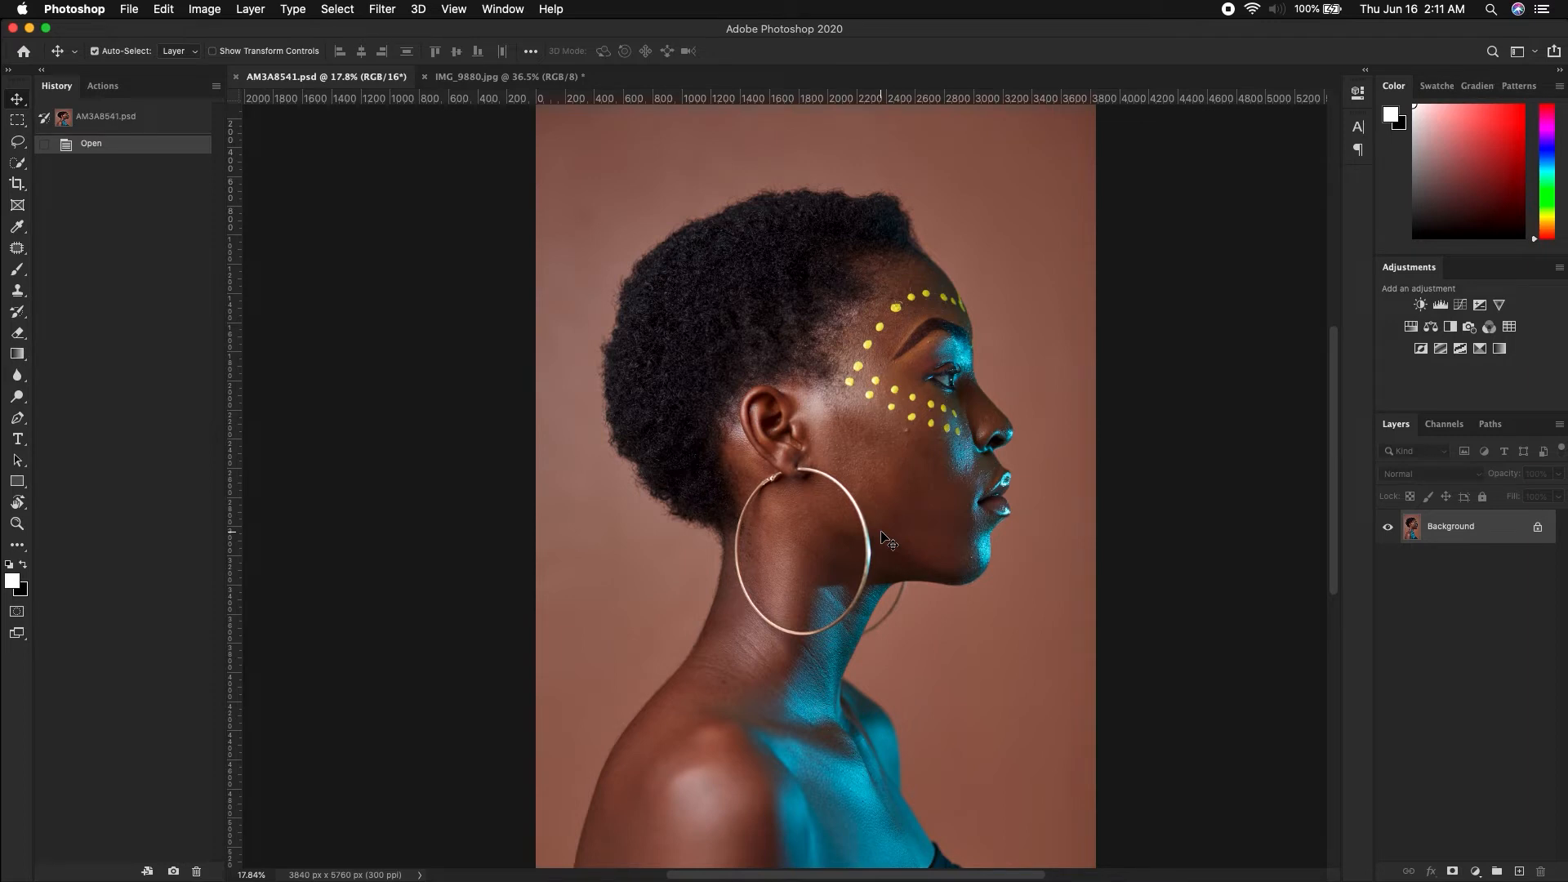
# - Duplicate the Background layer and name the copy "work with this"
pyautogui.press('super+j')
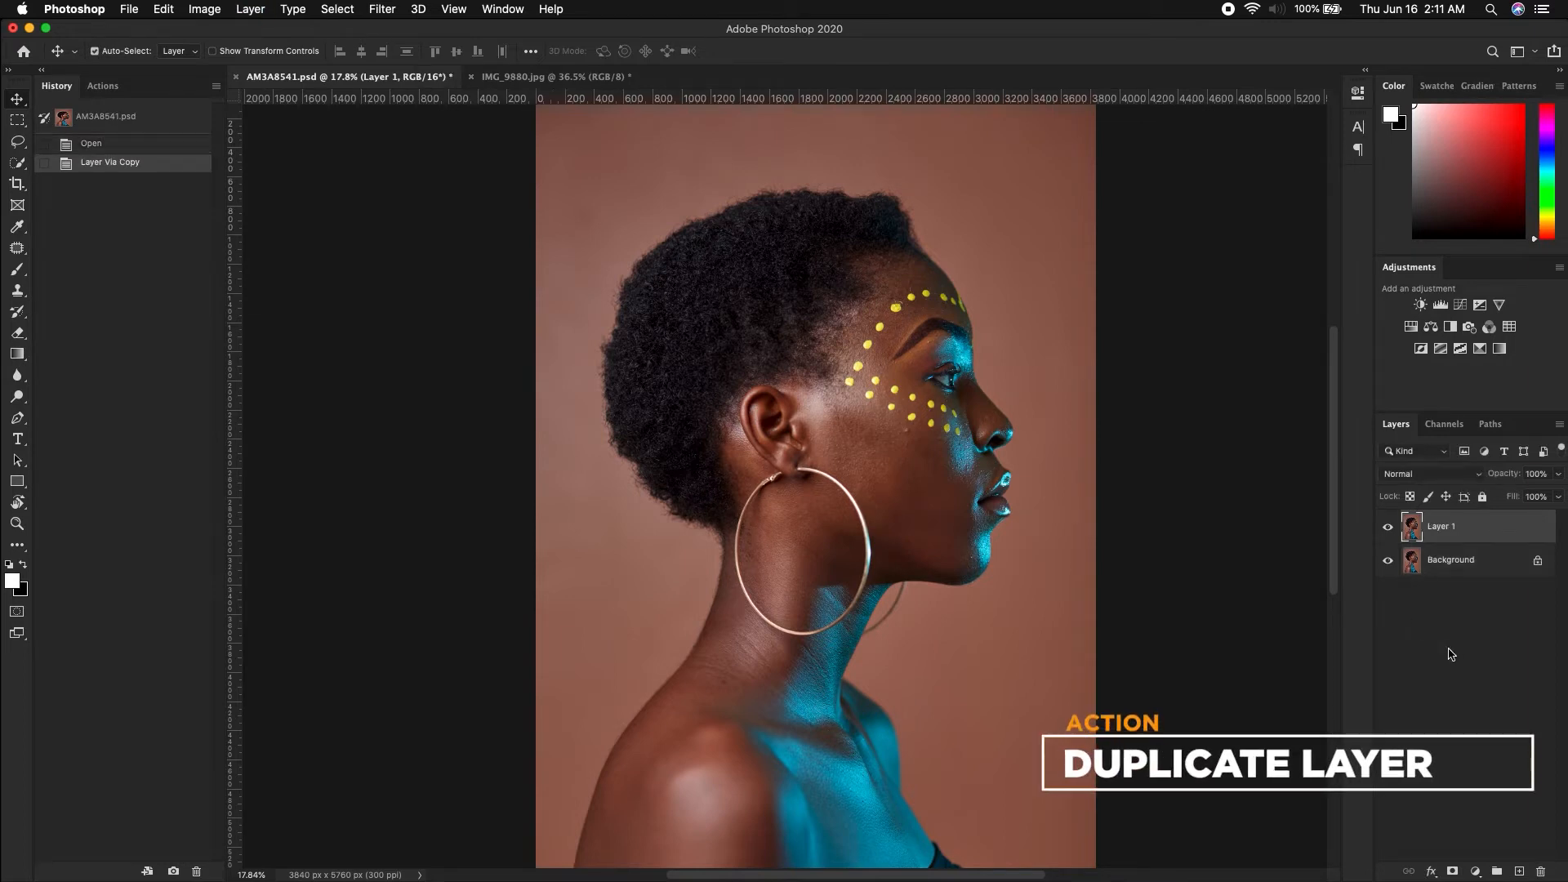
pyautogui.doubleClick(1442, 527)
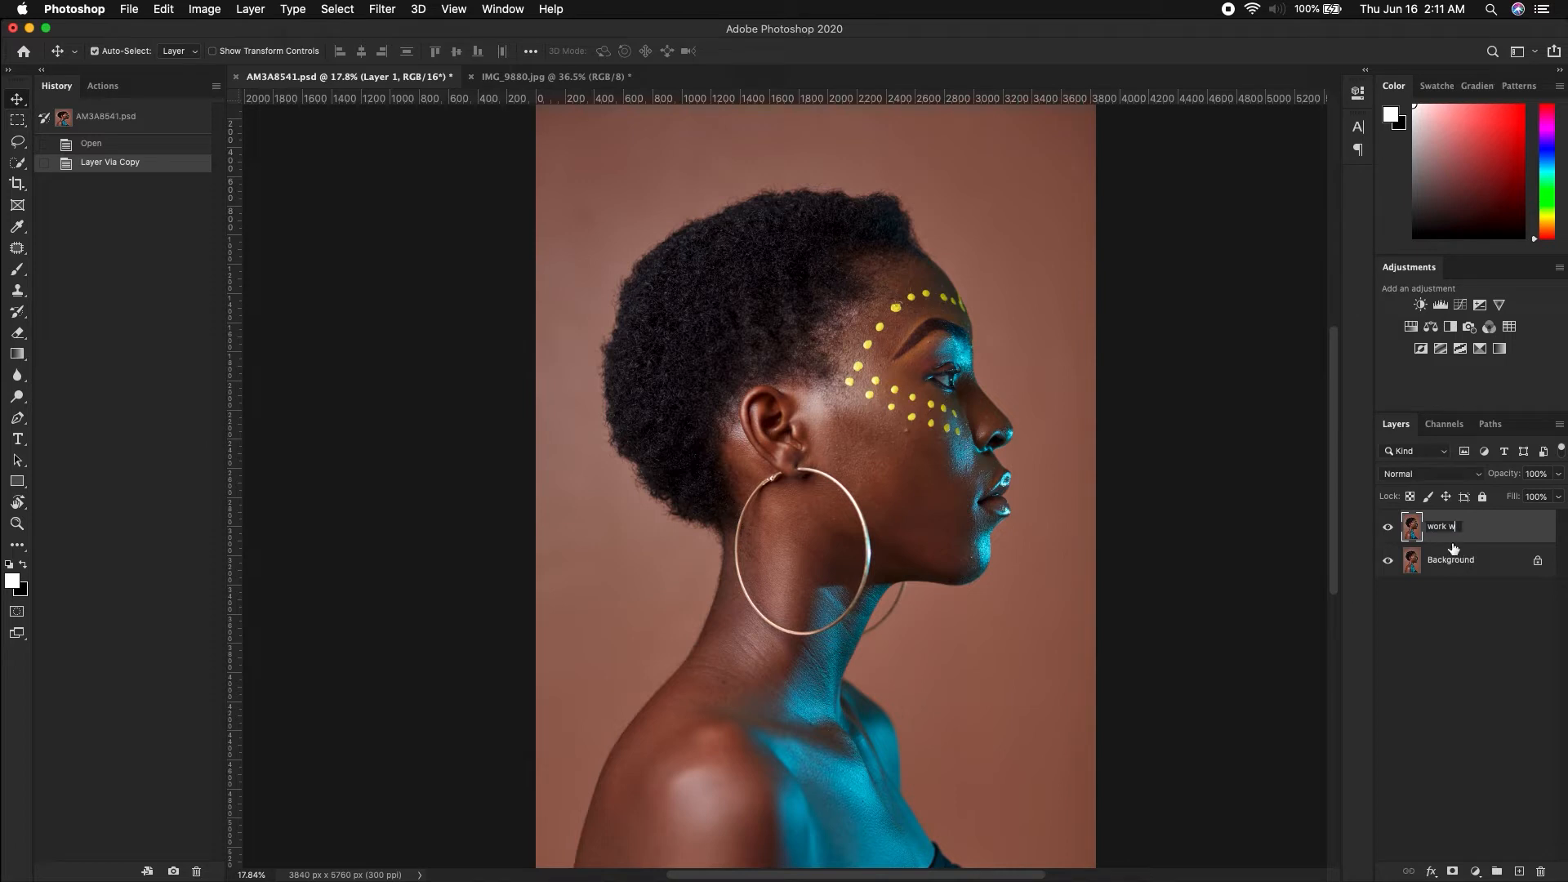
pyautogui.write('work with this')
pyautogui.press('Return')
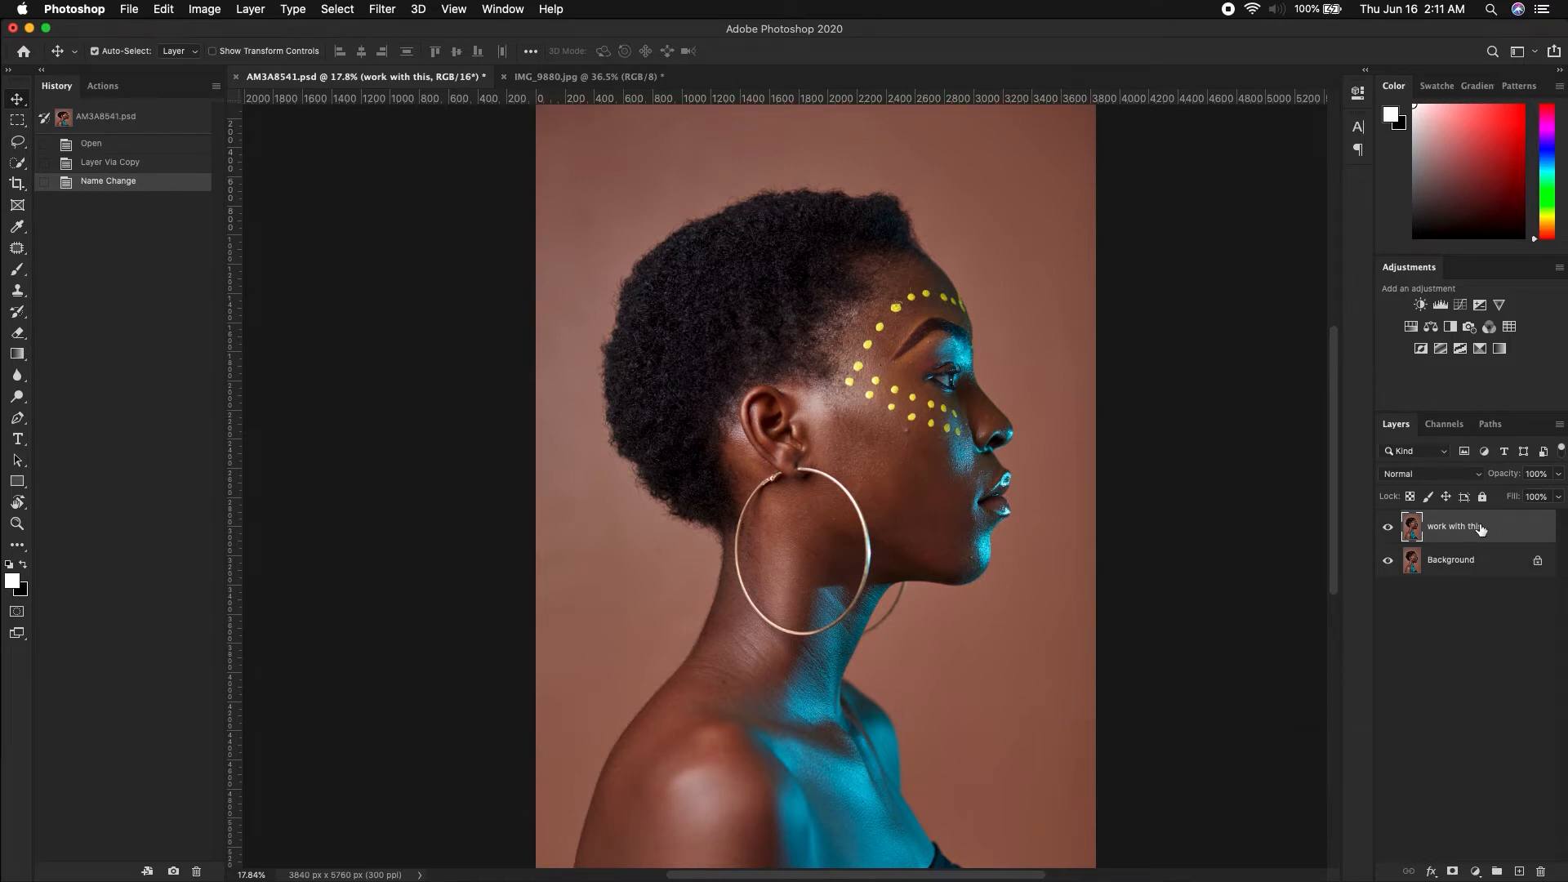
# - Convert the "work with this" layer to a smart object and open it in the Liquify filter
pyautogui.rightClick(1481, 529)
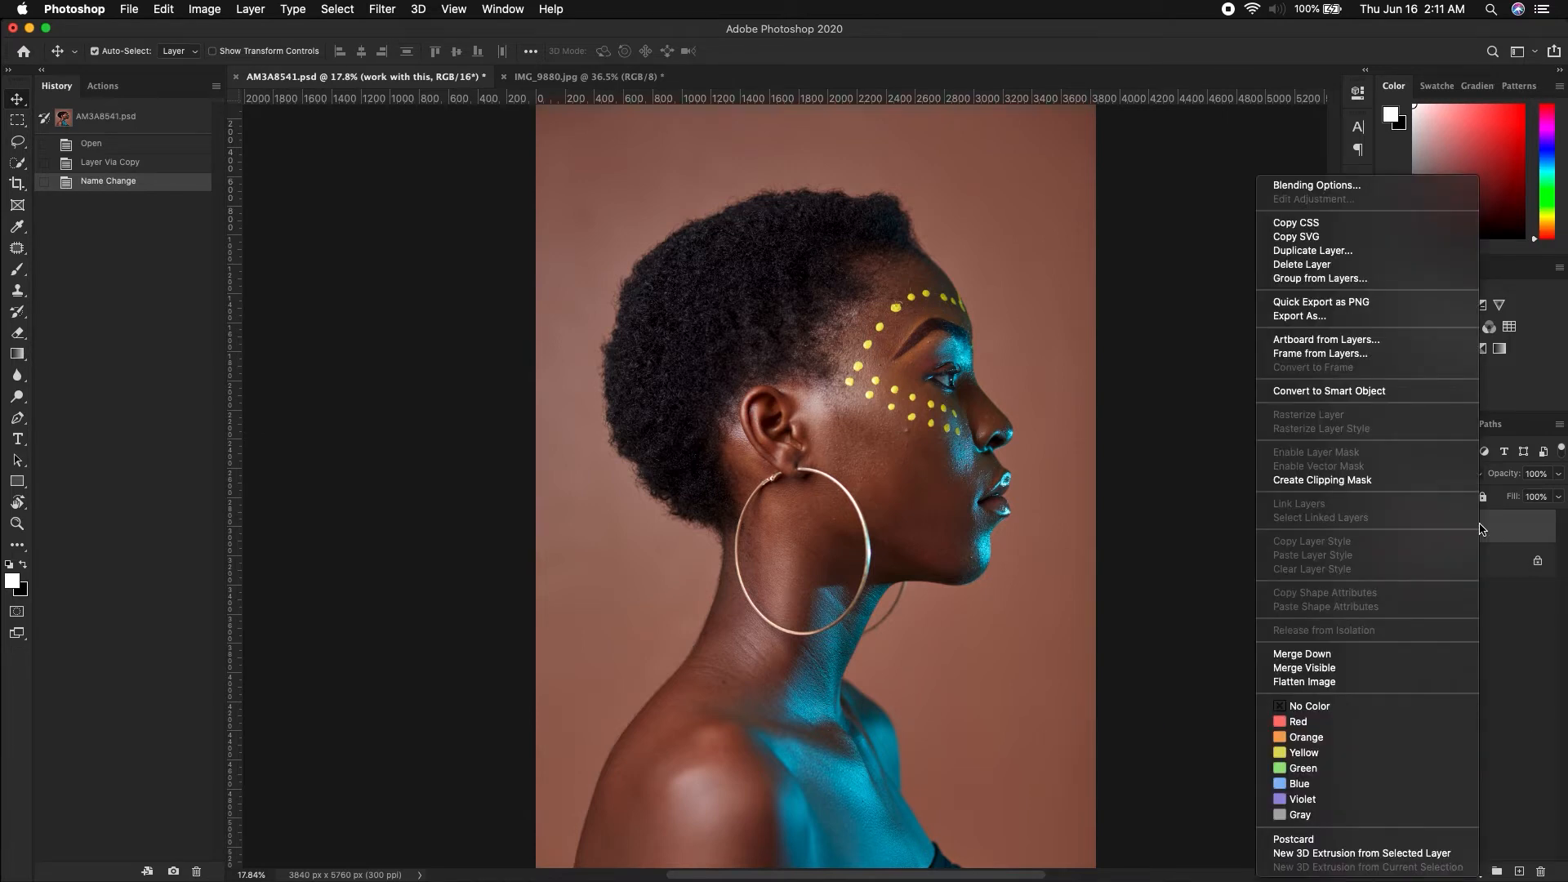
pyautogui.click(1380, 392)
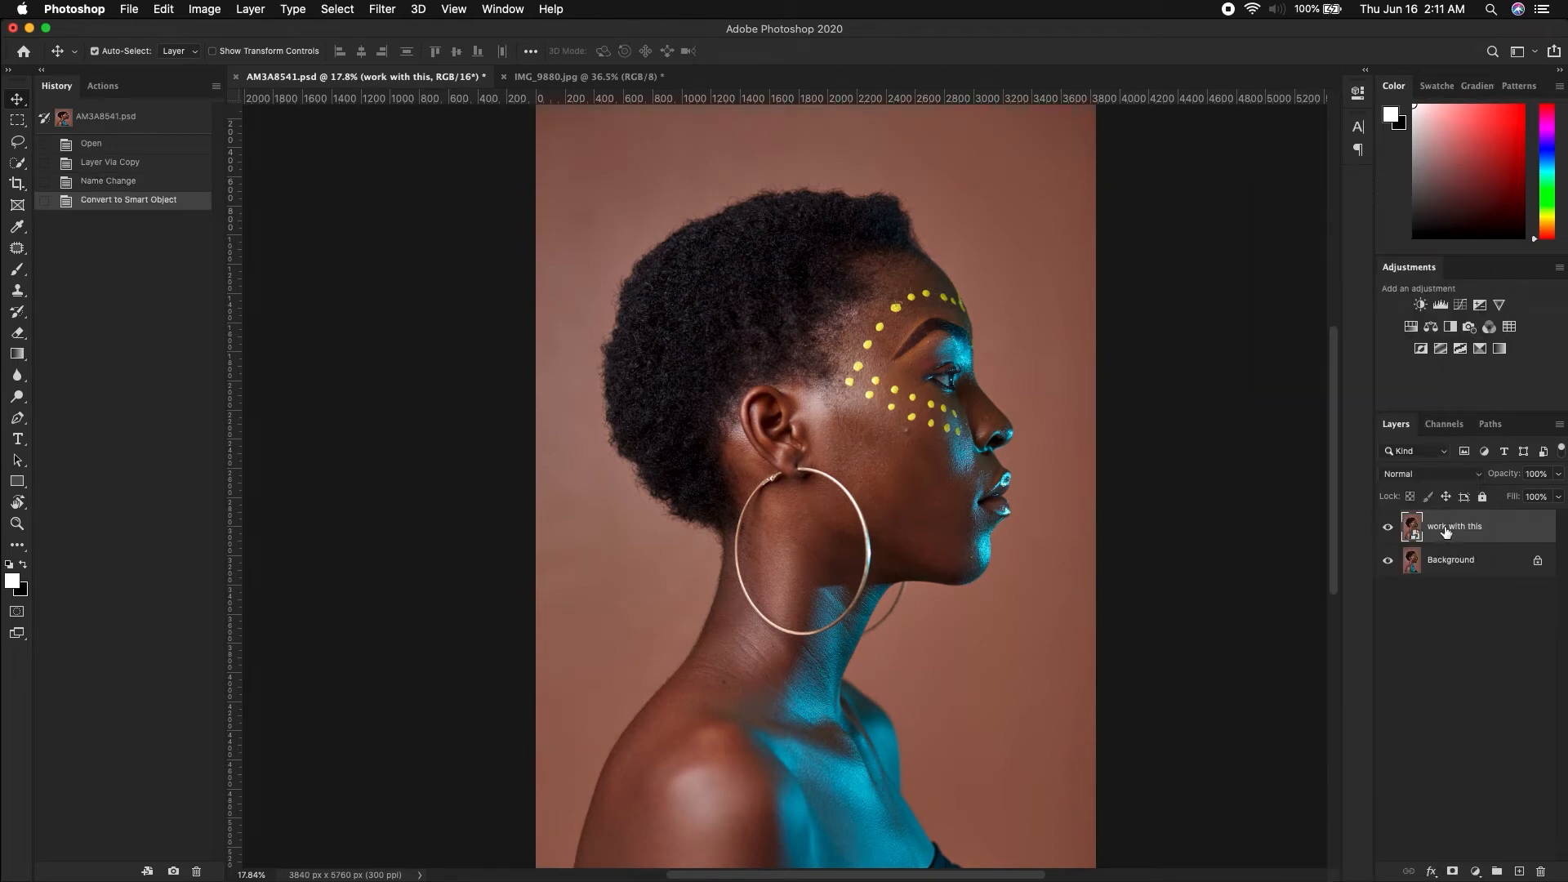
pyautogui.click(384, 9)
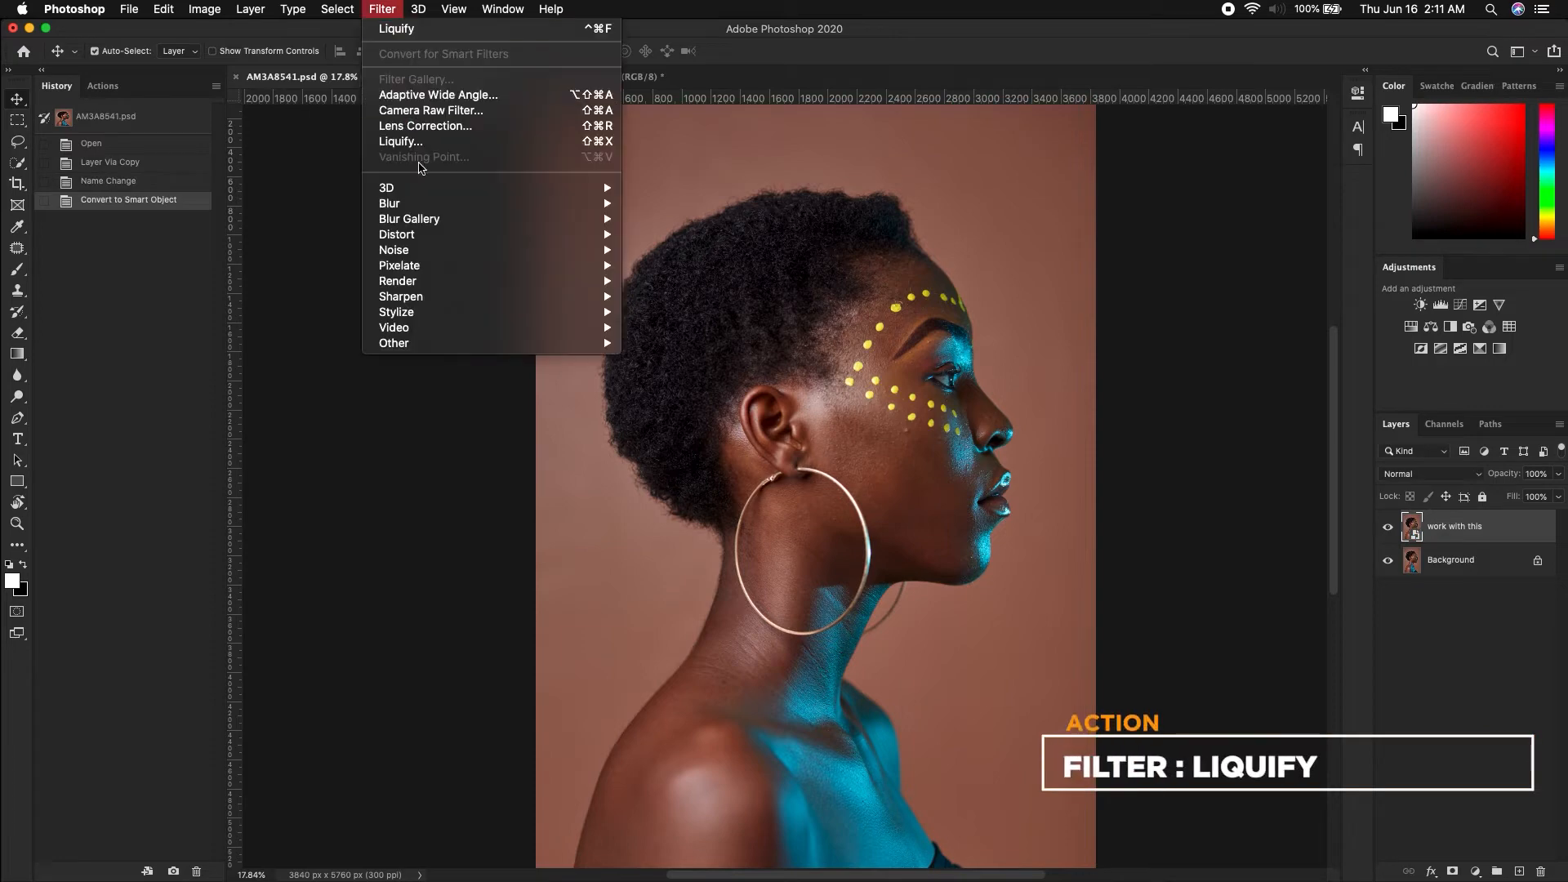
pyautogui.click(435, 143)
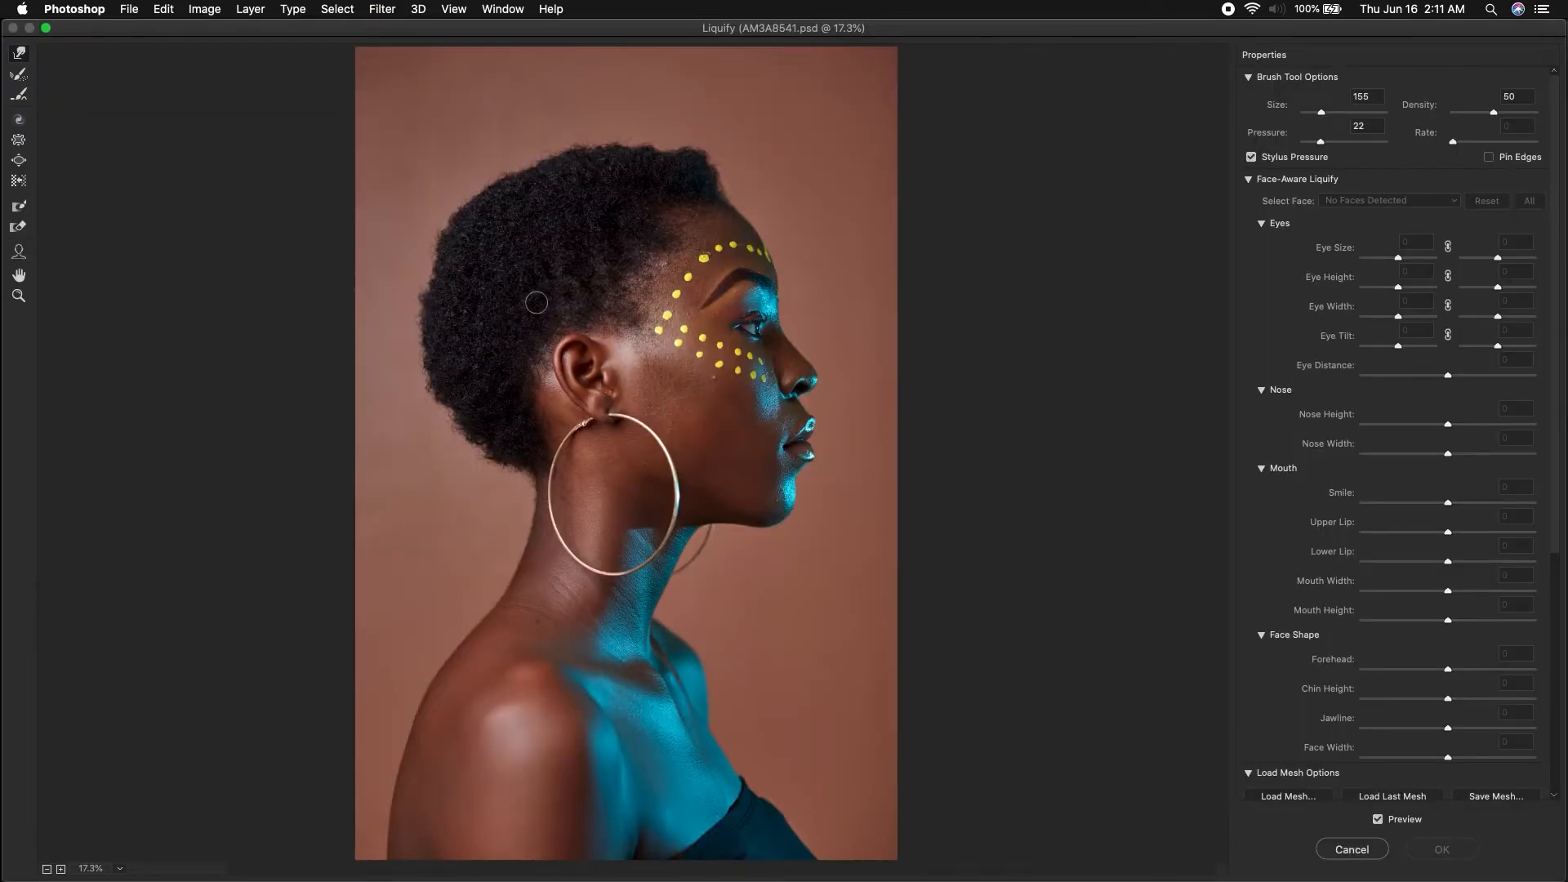
# - Reshape the hair outline at the top front of the head using the Forward Warp tool at brush size 400
pyautogui.press(']')
pyautogui.press(']')
pyautogui.press(']')
pyautogui.press(']')
pyautogui.press(']')
pyautogui.press(']')
pyautogui.press('[')
pyautogui.press(']')
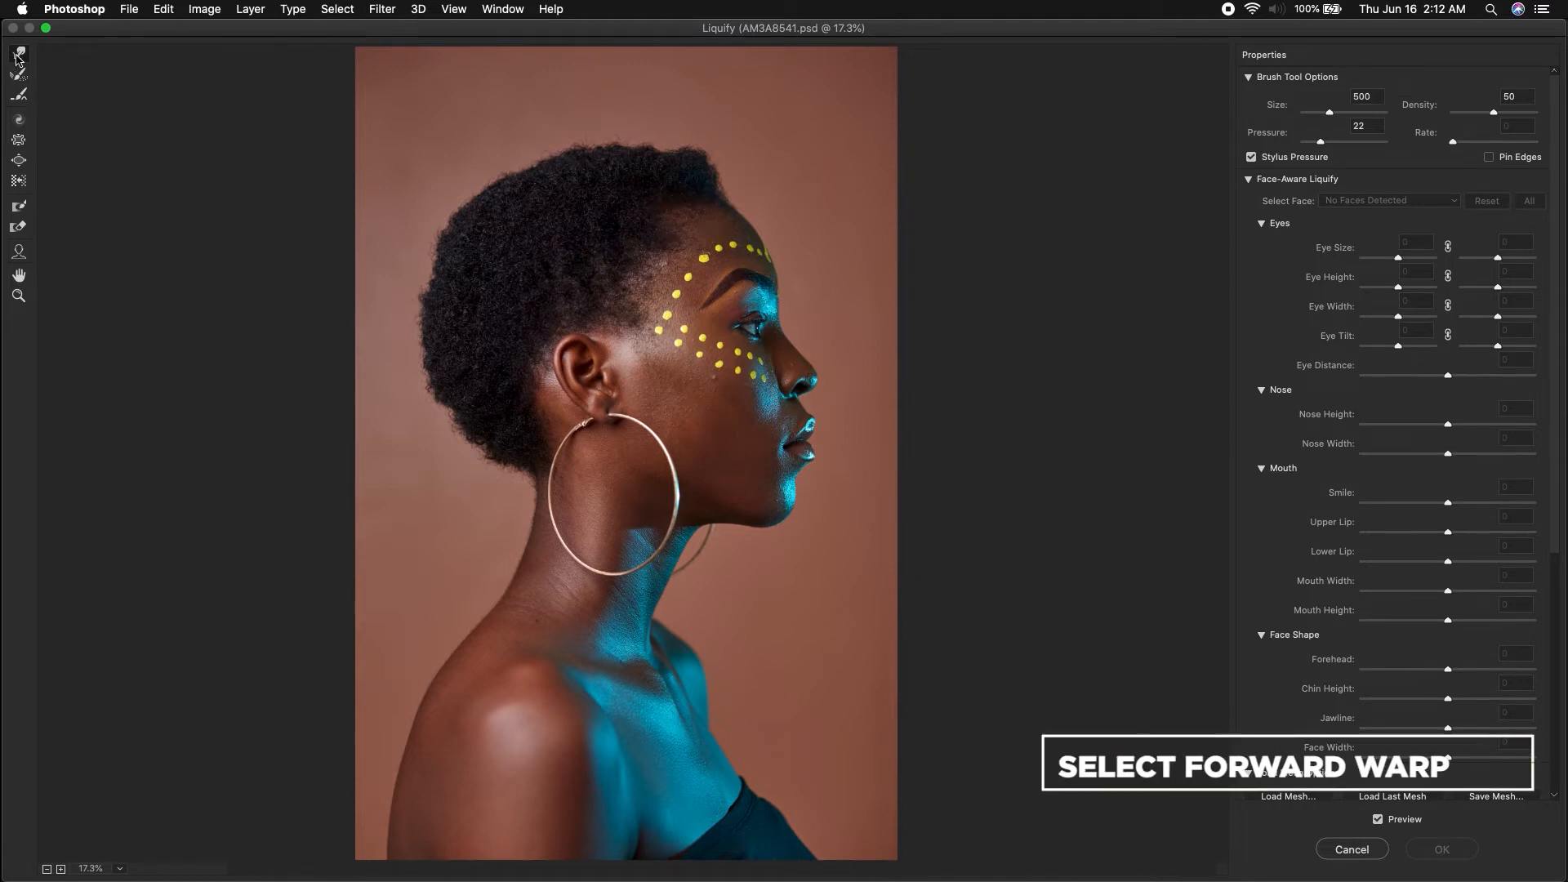
pyautogui.press('[')
pyautogui.press('[')
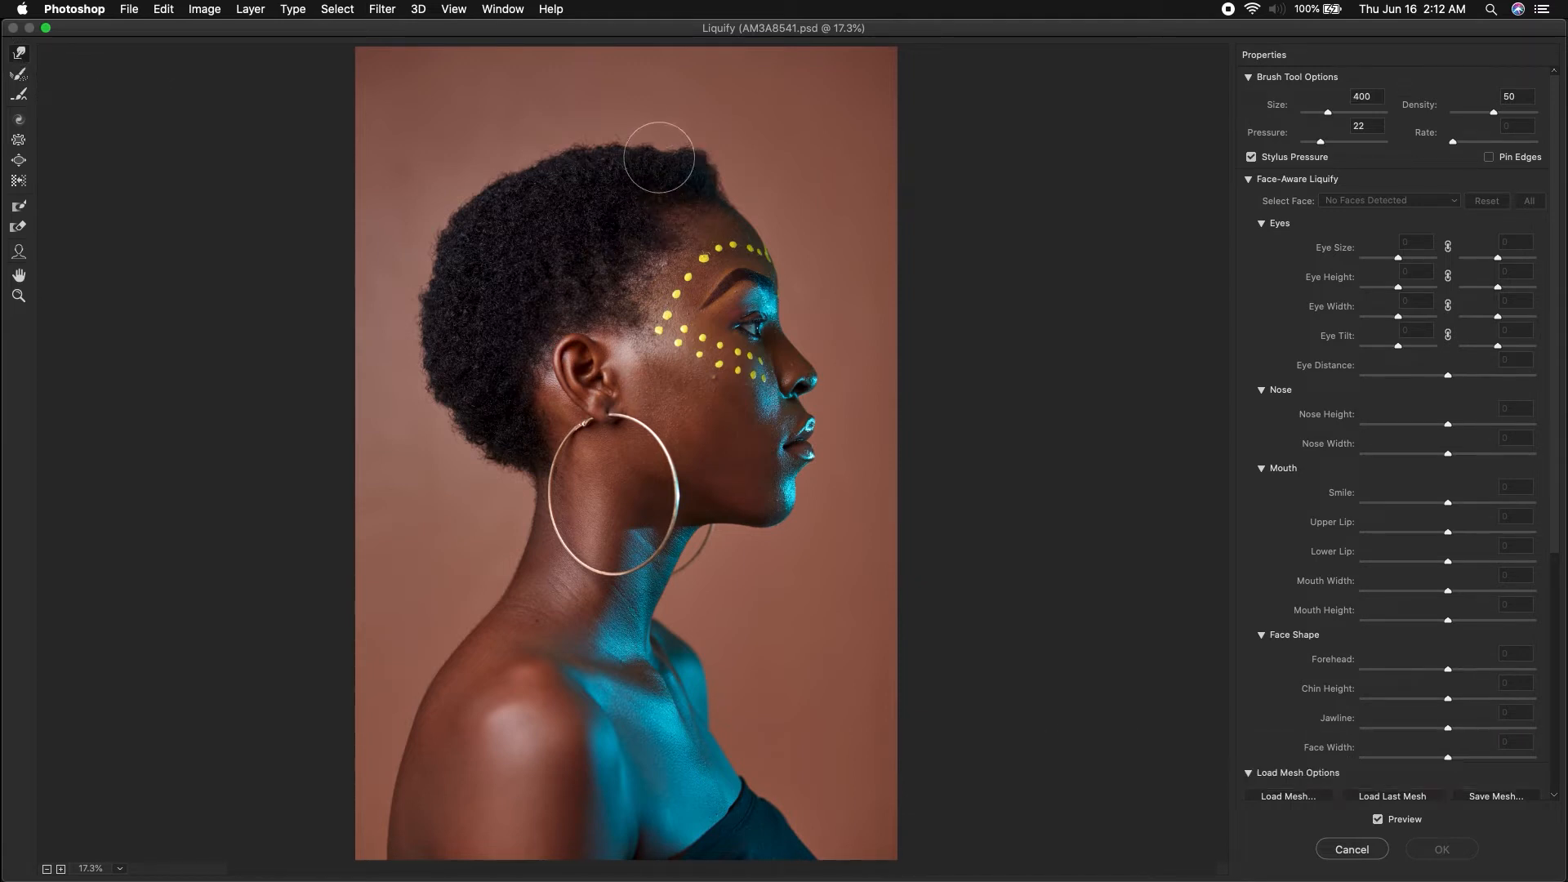
pyautogui.moveTo(660, 158)
pyautogui.mouseDown()
pyautogui.moveTo(630, 133)
pyautogui.moveTo(595, 144)
pyautogui.mouseUp()
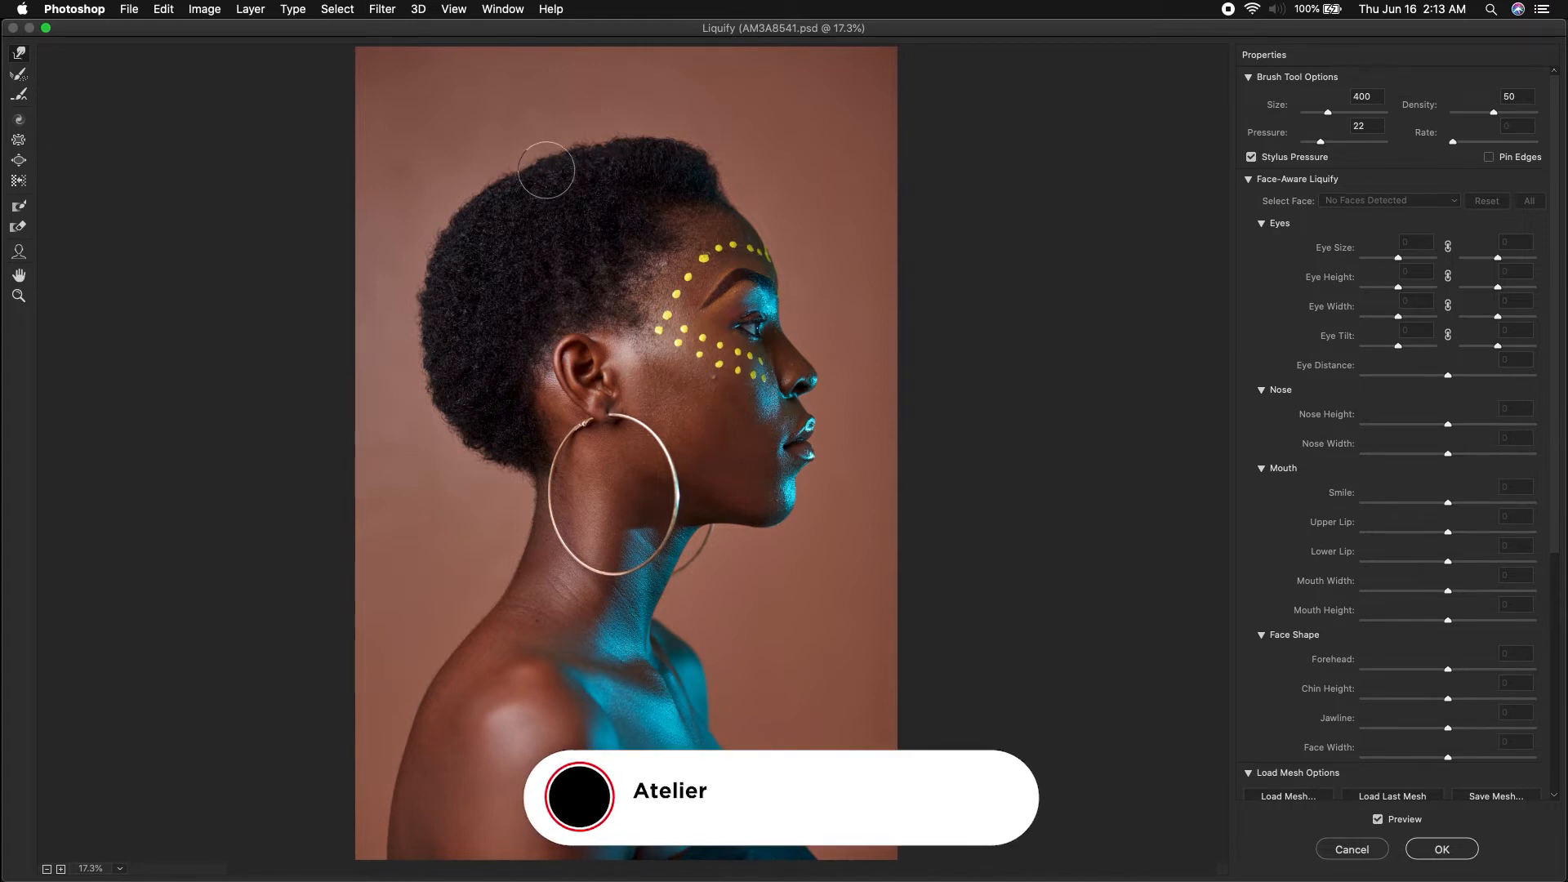
# - Enlarge the Forward Warp brush to 900 and round out the hair outline along the upper back of the head
pyautogui.press(']')
pyautogui.press(']')
pyautogui.press(']')
pyautogui.press(']')
pyautogui.press(']')
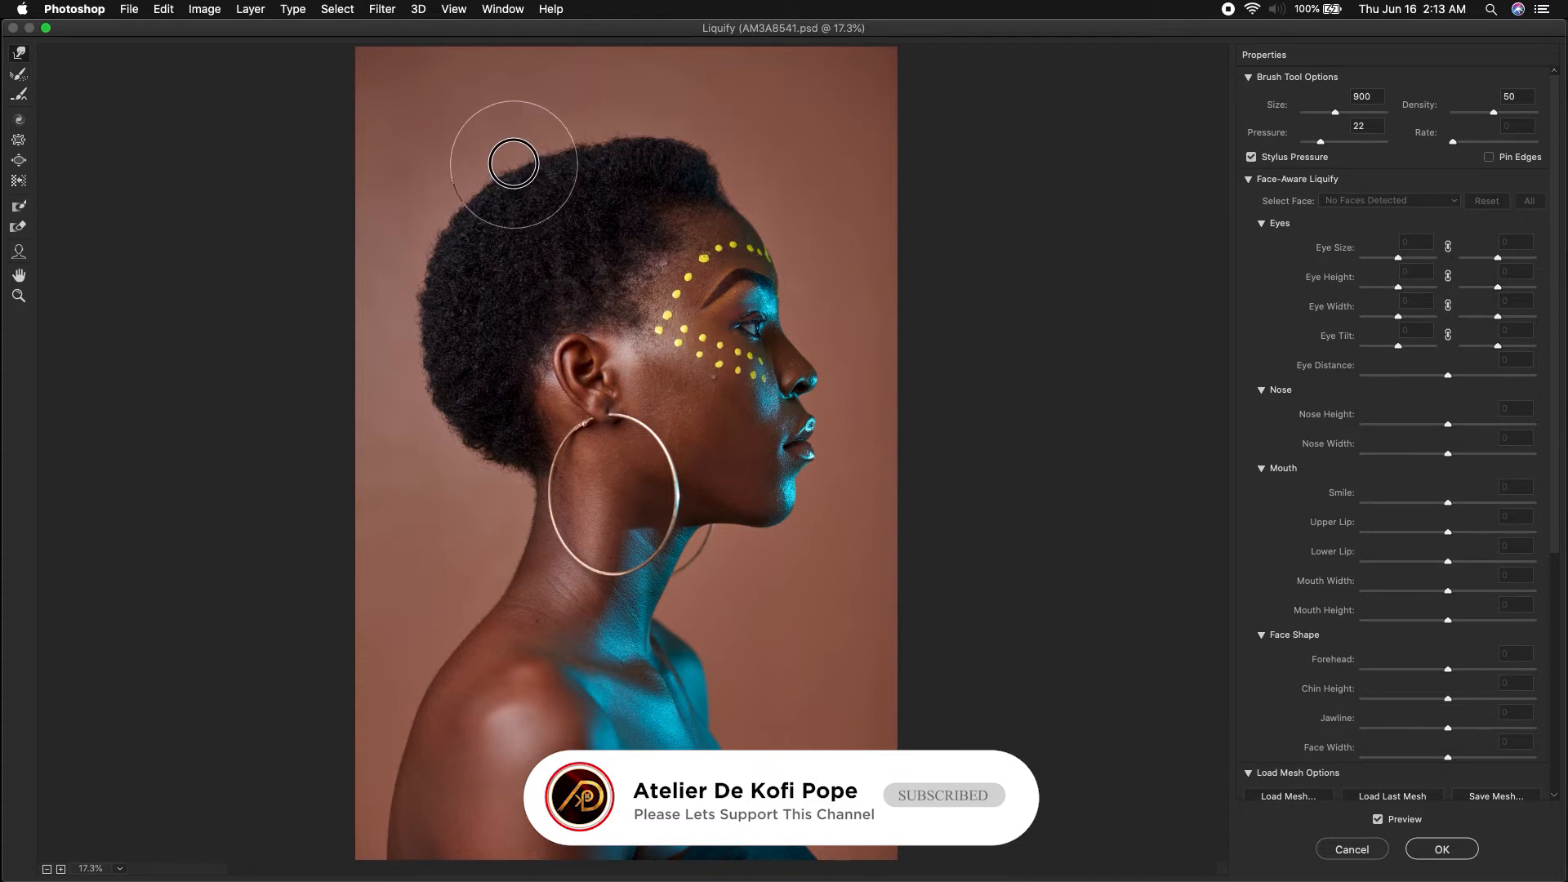
pyautogui.moveTo(613, 153)
pyautogui.mouseDown()
pyautogui.moveTo(564, 141)
pyautogui.moveTo(479, 185)
pyautogui.moveTo(513, 161)
pyautogui.moveTo(483, 175)
pyautogui.moveTo(562, 158)
pyautogui.moveTo(550, 140)
pyautogui.moveTo(518, 150)
pyautogui.moveTo(613, 139)
pyautogui.moveTo(507, 158)
pyautogui.mouseUp()
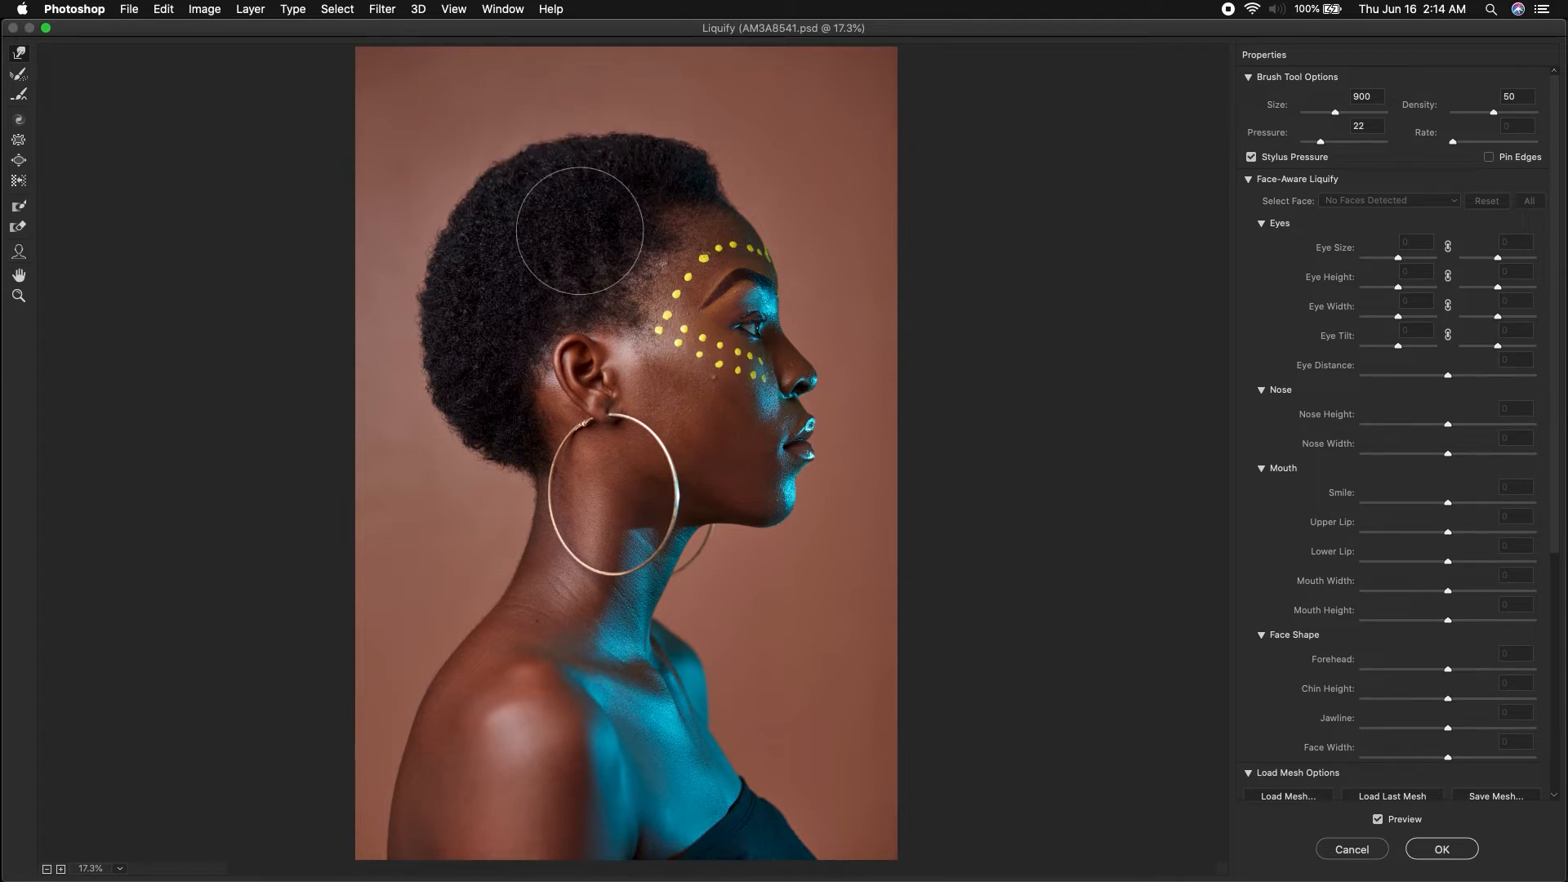
# - Smooth the reshaped hair edges along the top and back of the head using the Smooth tool at brush size 500
pyautogui.click(17, 95)
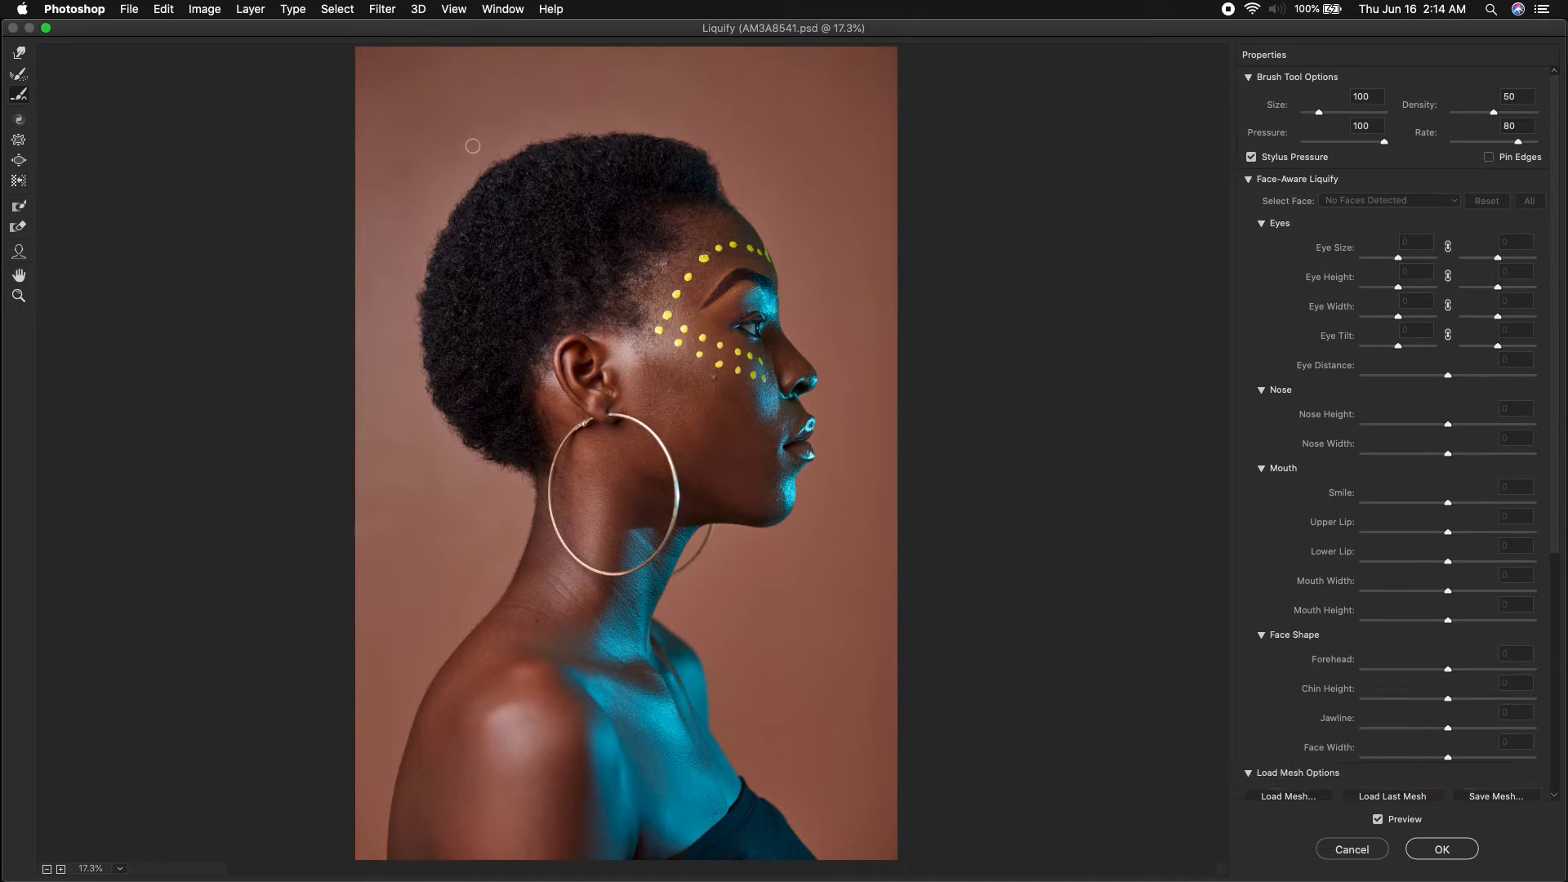
pyautogui.press(']')
pyautogui.press(']')
pyautogui.press(']')
pyautogui.press('[')
pyautogui.moveTo(695, 144)
pyautogui.mouseDown()
pyautogui.moveTo(578, 123)
pyautogui.moveTo(487, 130)
pyautogui.moveTo(441, 157)
pyautogui.mouseUp()
pyautogui.moveTo(408, 351)
pyautogui.mouseDown()
pyautogui.moveTo(442, 430)
pyautogui.moveTo(494, 471)
pyautogui.moveTo(446, 413)
pyautogui.mouseUp()
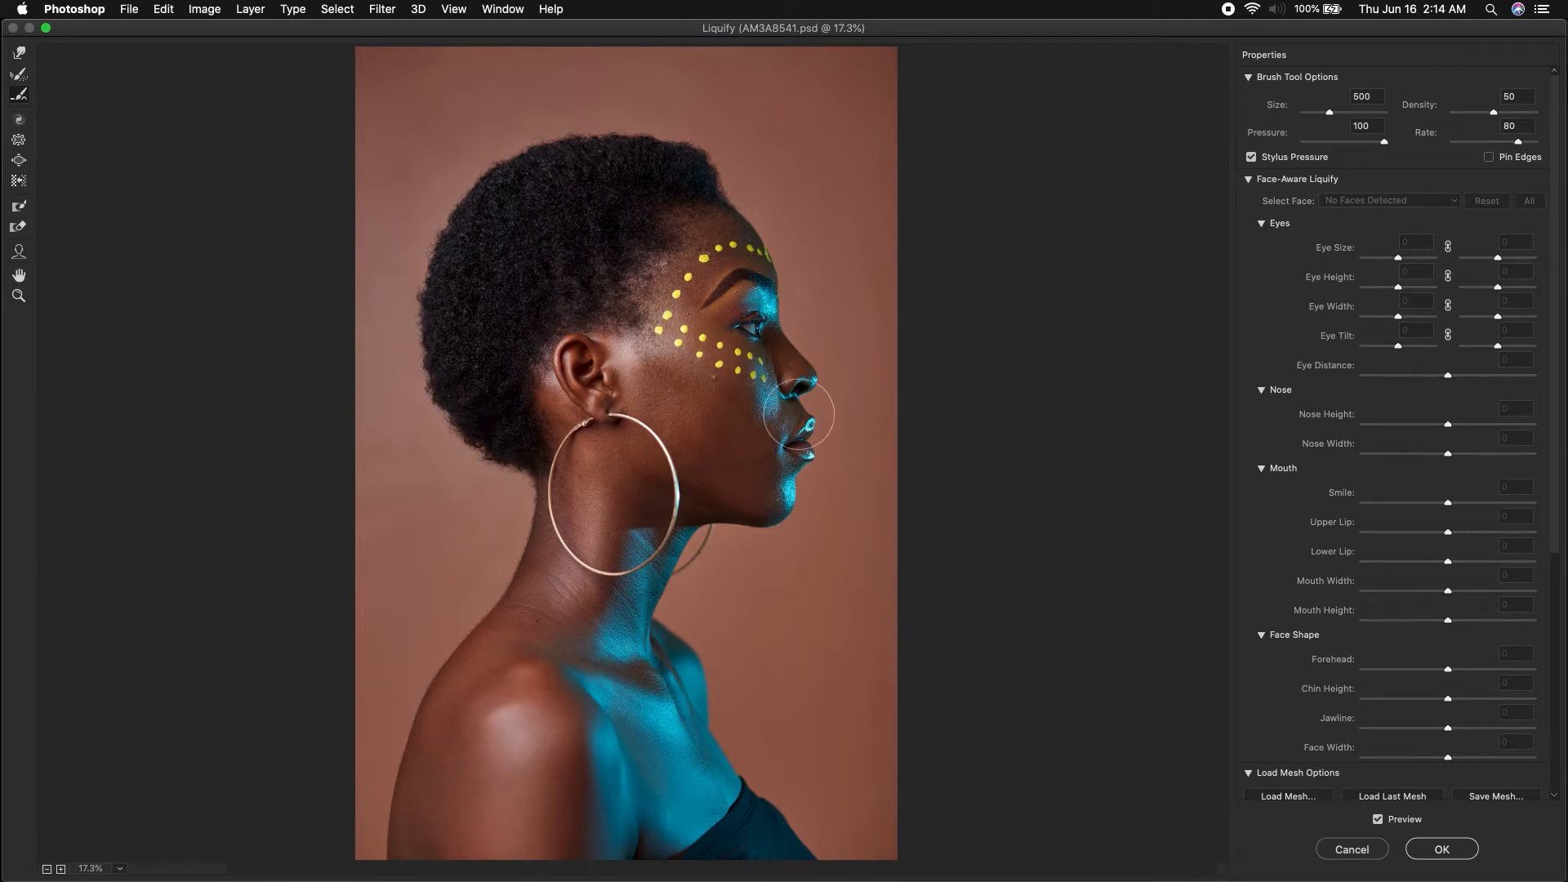
# - Compare the reshaped hair with the original by toggling the Liquify preview
pyautogui.click(1379, 820)
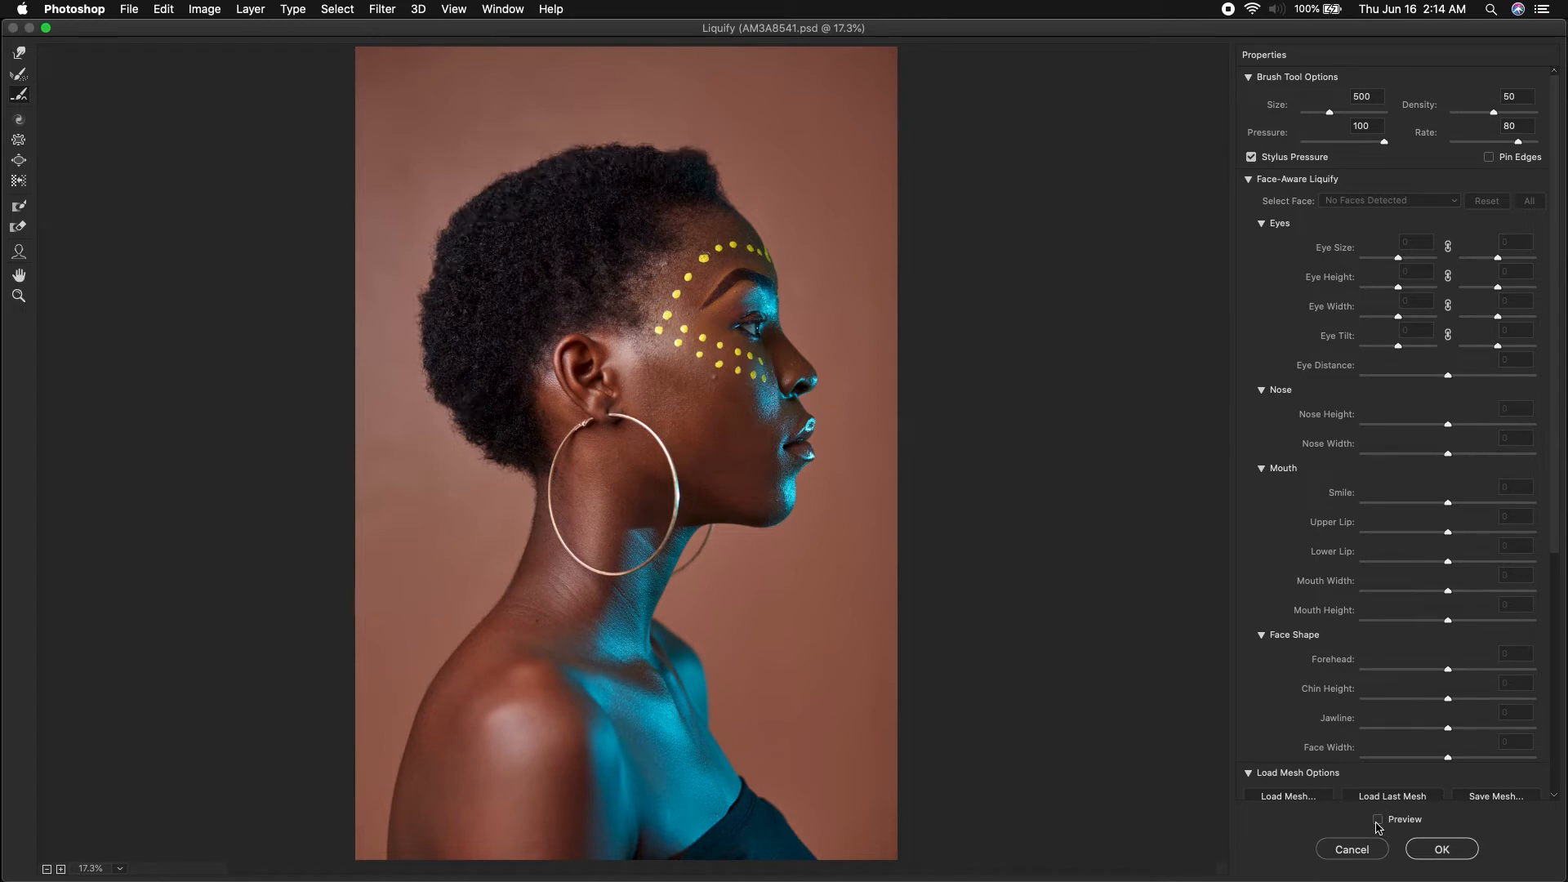
pyautogui.click(1379, 820)
pyautogui.click(1379, 821)
pyautogui.click(1379, 821)
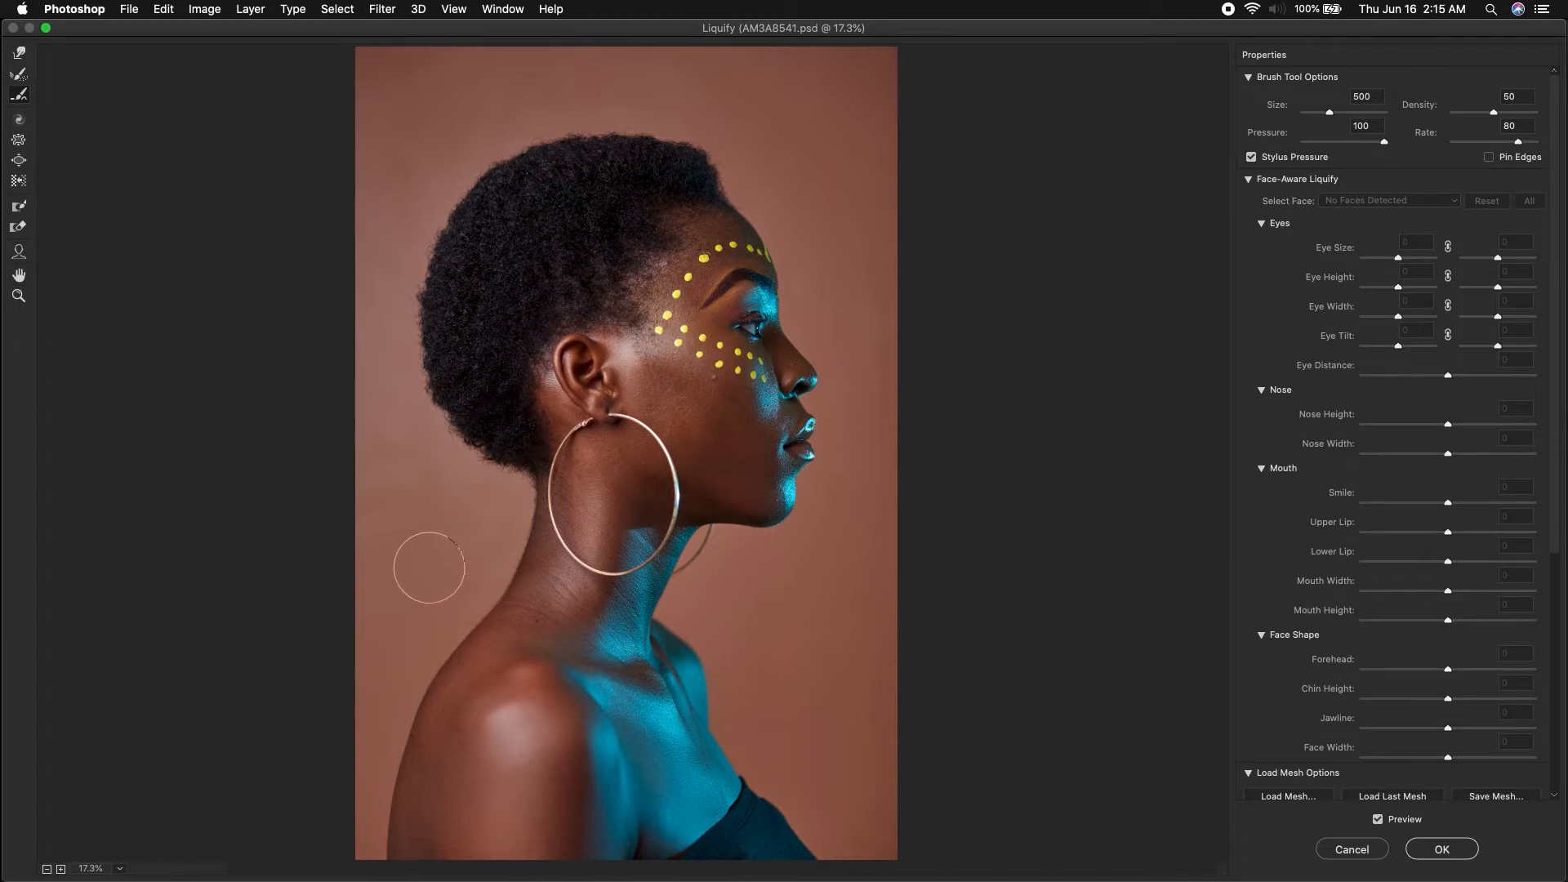
# - Adjust the outline of the rear shoulder and upper arm using the Forward Warp tool at brush size 900
pyautogui.moveTo(390, 643)
pyautogui.mouseDown()
pyautogui.moveTo(436, 655)
pyautogui.moveTo(407, 666)
pyautogui.moveTo(417, 676)
pyautogui.mouseUp()
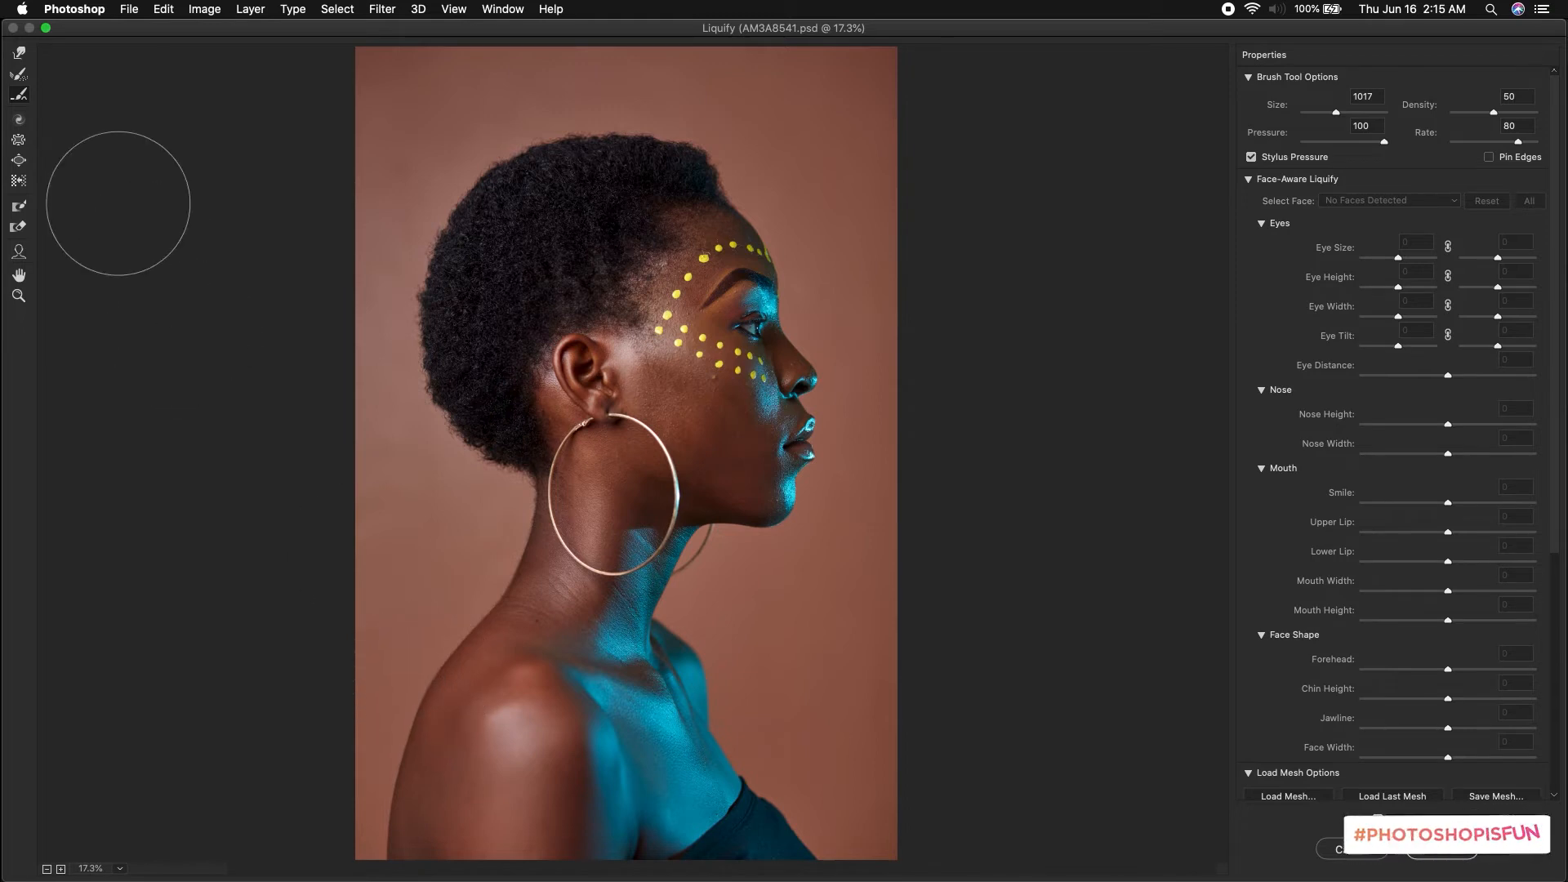
pyautogui.click(20, 53)
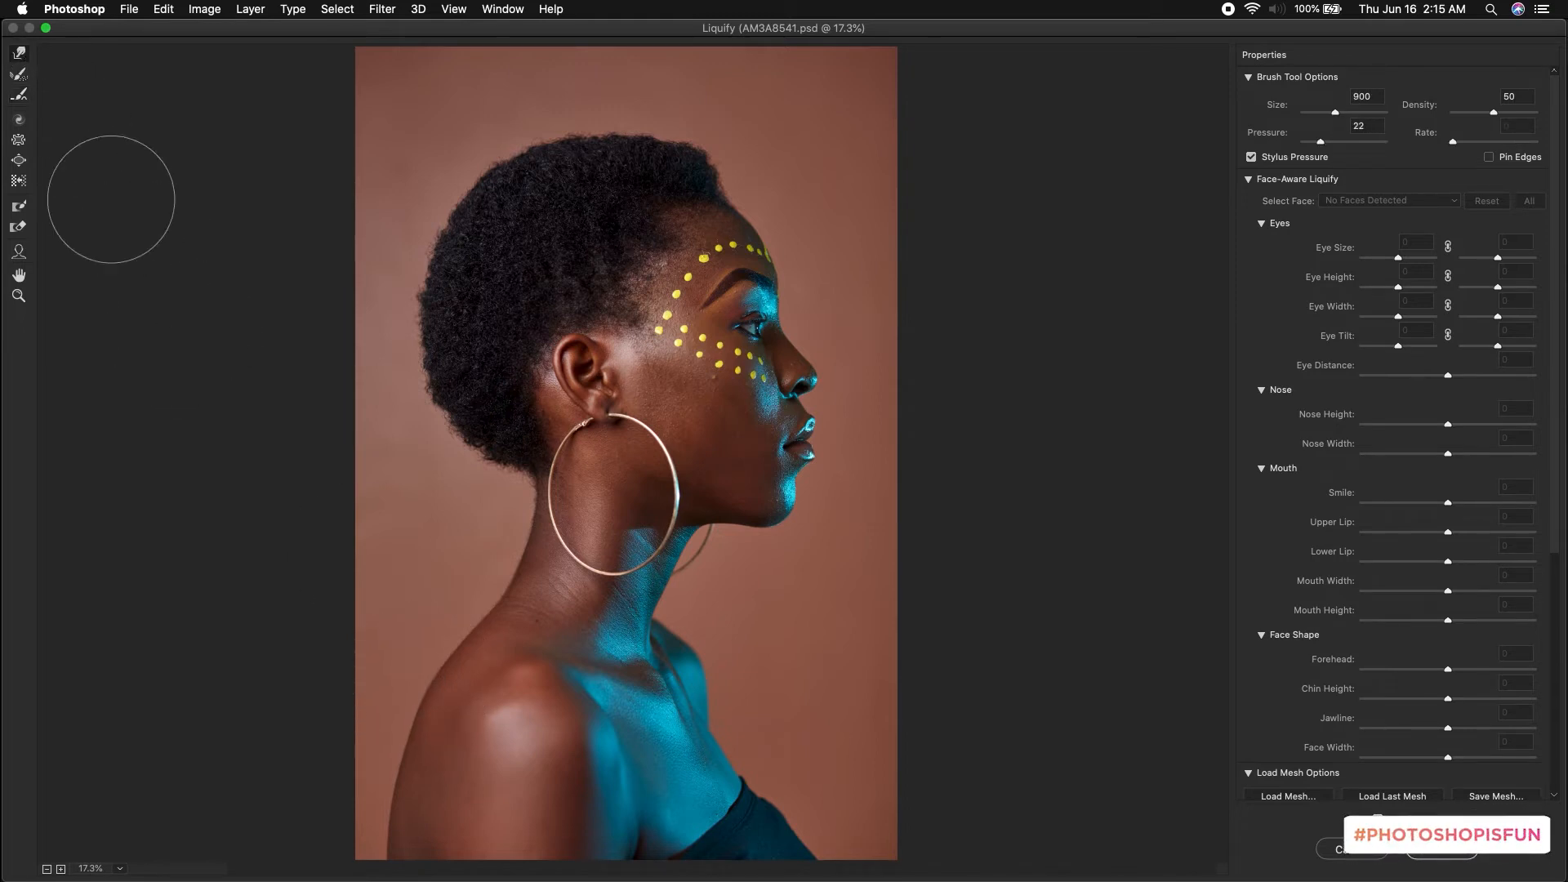
pyautogui.moveTo(409, 710)
pyautogui.mouseDown()
pyautogui.moveTo(445, 637)
pyautogui.moveTo(358, 815)
pyautogui.mouseUp()
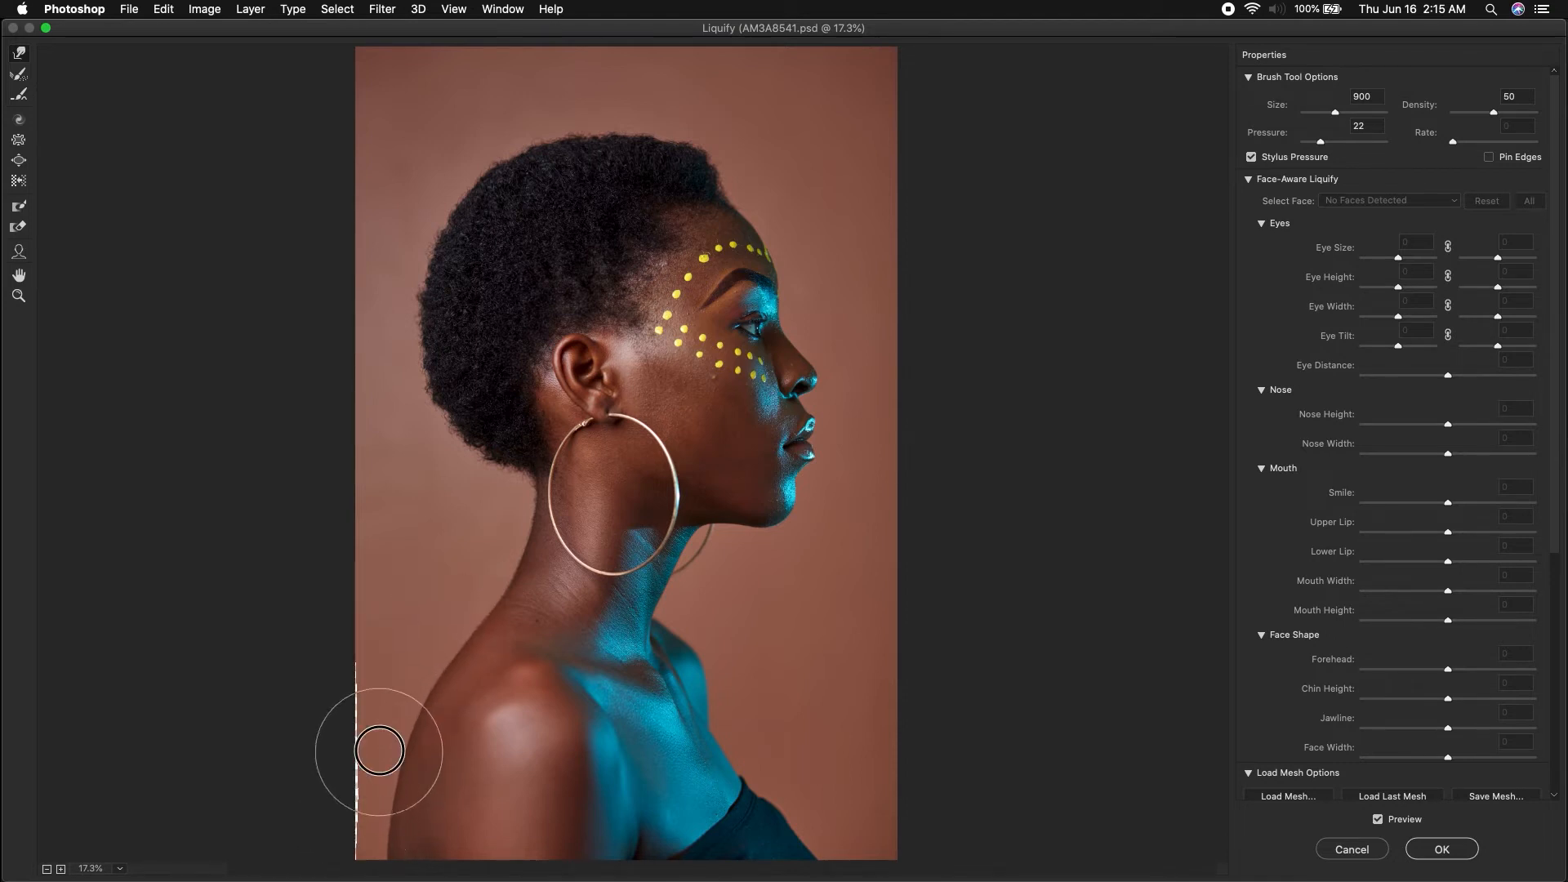
pyautogui.moveTo(408, 695)
pyautogui.mouseDown()
pyautogui.moveTo(451, 633)
pyautogui.moveTo(392, 677)
pyautogui.mouseUp()
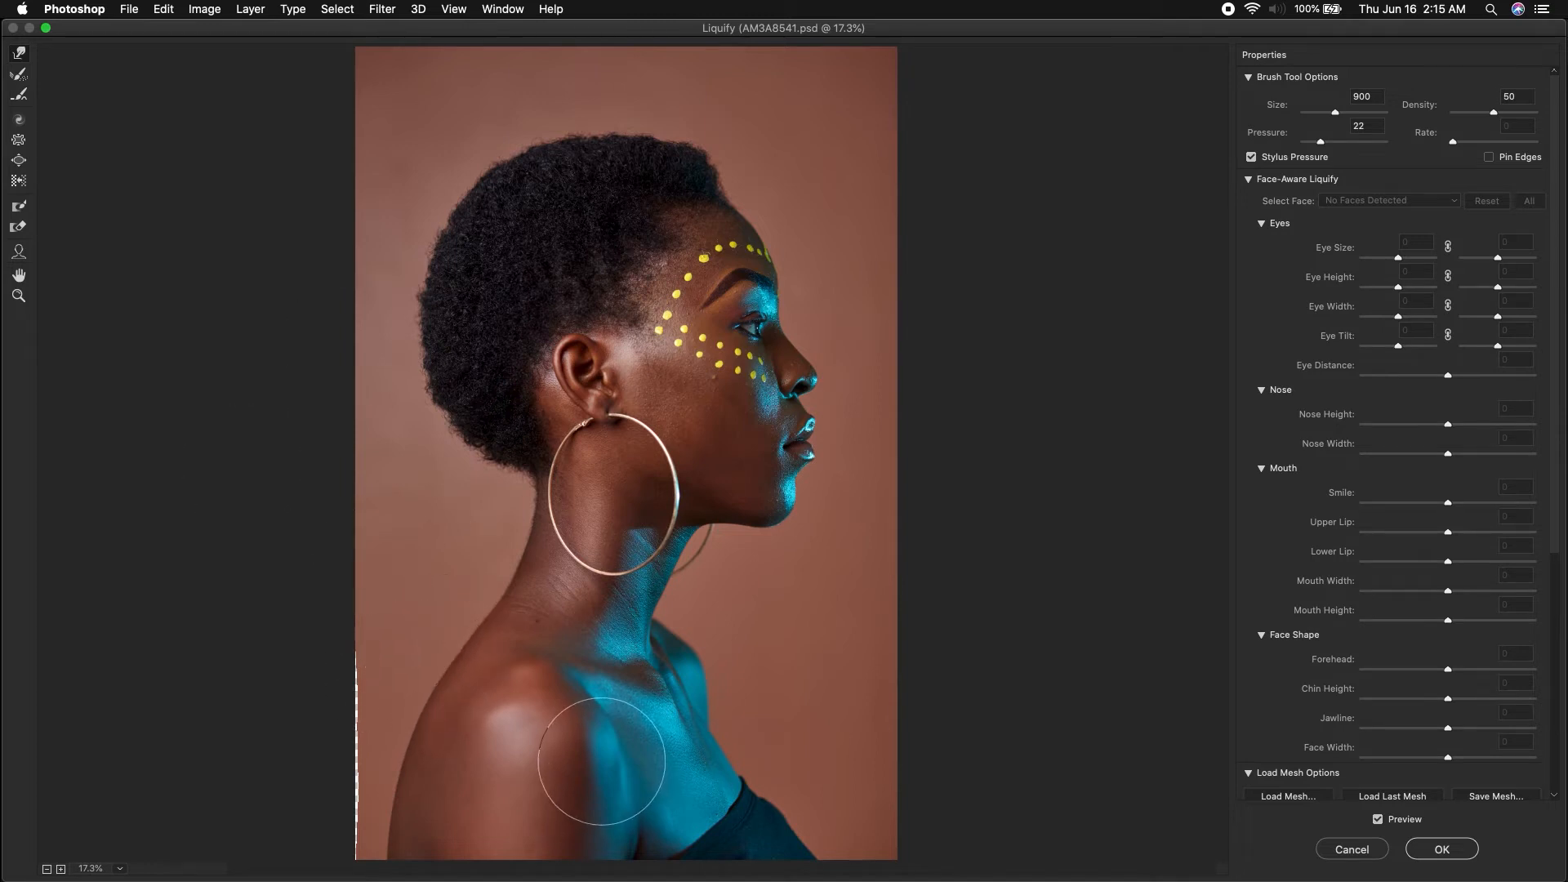
# - Set the Smooth tool's brush size to 250 and compare the retouched silhouette with the original in the preview
pyautogui.click(23, 97)
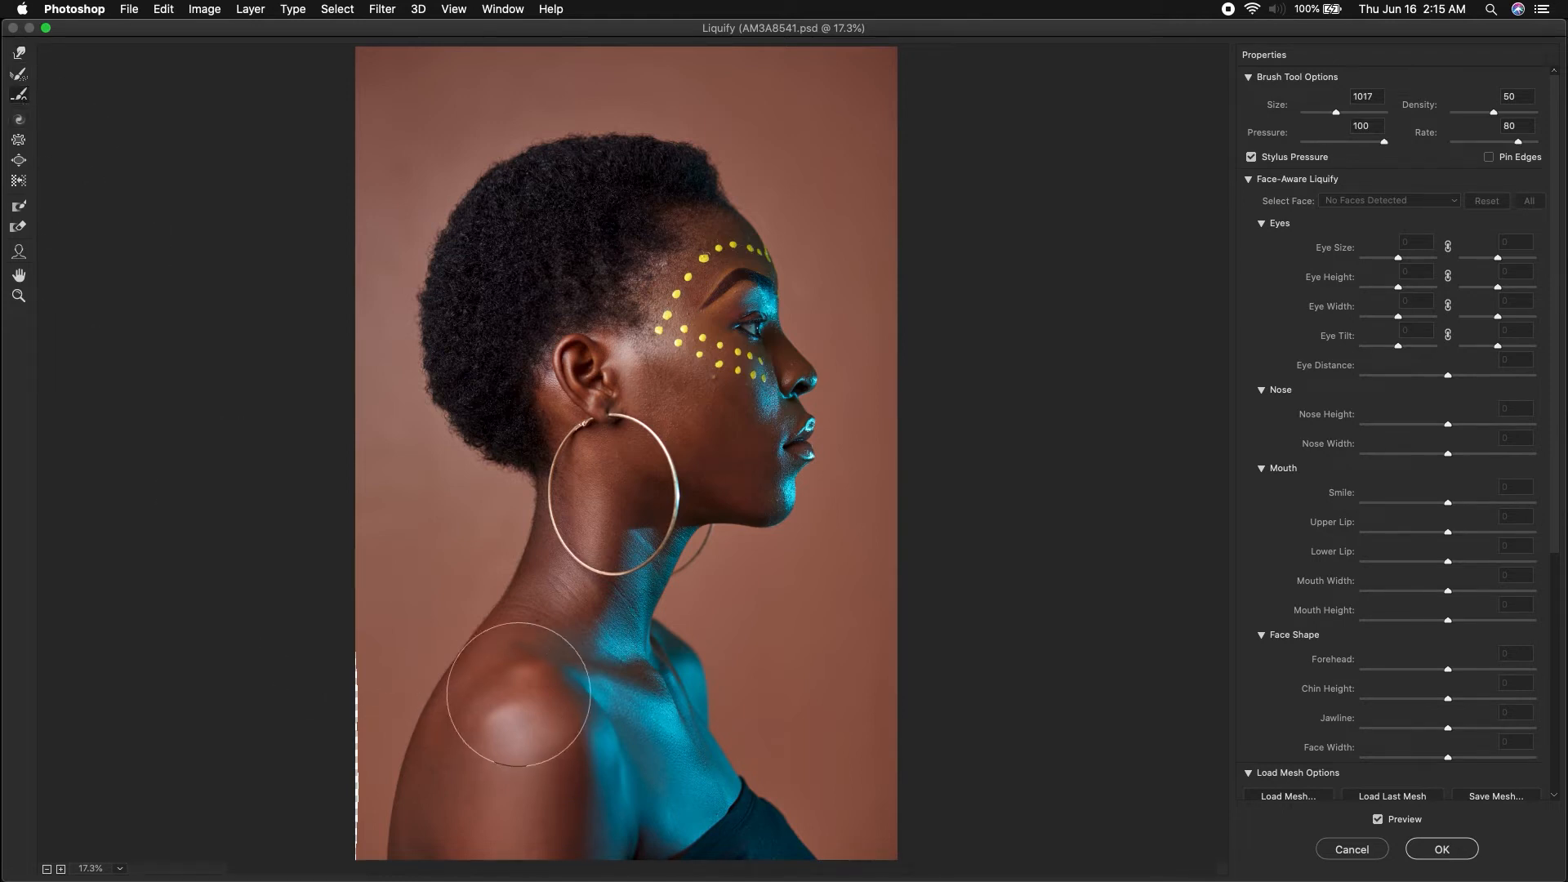
pyautogui.press('[')
pyautogui.press('[')
pyautogui.press('[')
pyautogui.press('[')
pyautogui.press('[')
pyautogui.press('[')
pyautogui.press('[')
pyautogui.press('[')
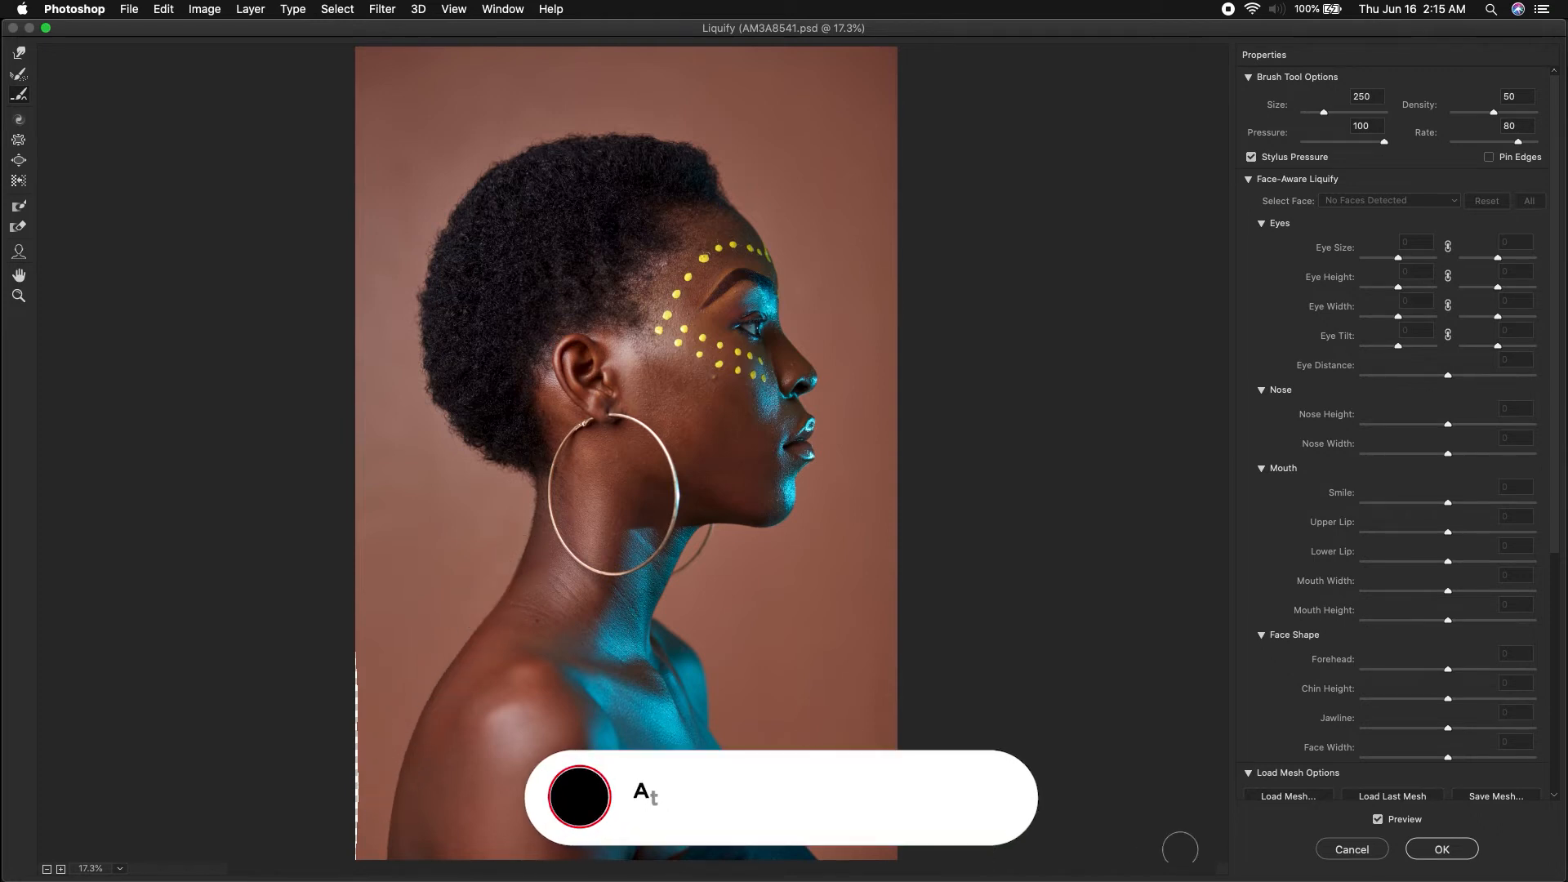
pyautogui.click(1378, 820)
pyautogui.click(1378, 820)
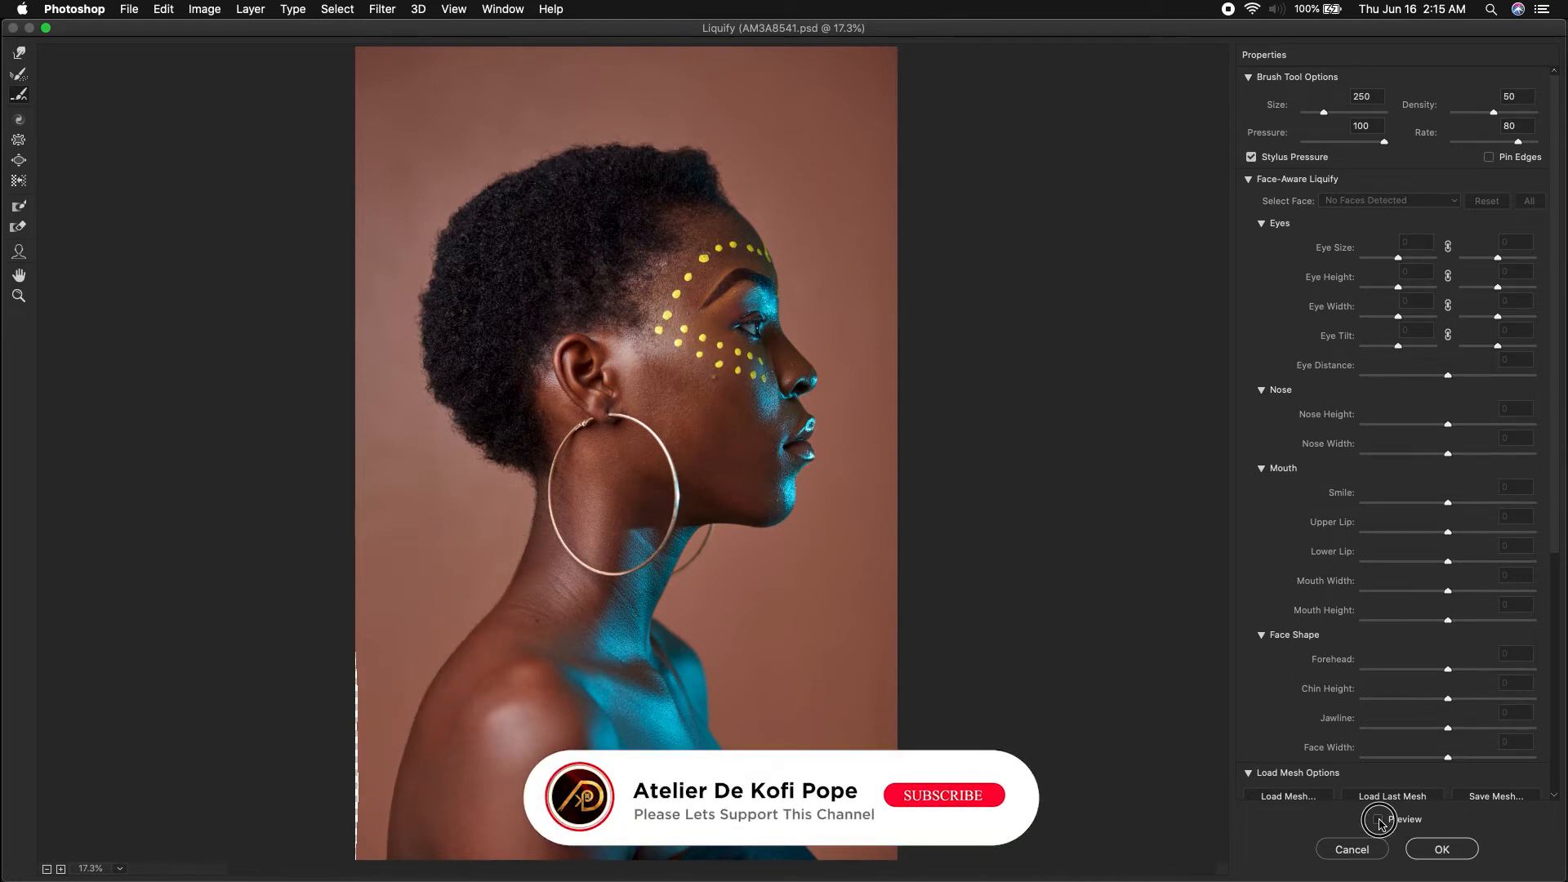
# - Smooth the front of the chest near the dress neckline using the Smooth tool at brush size 250
pyautogui.click(1378, 819)
pyautogui.click(1378, 819)
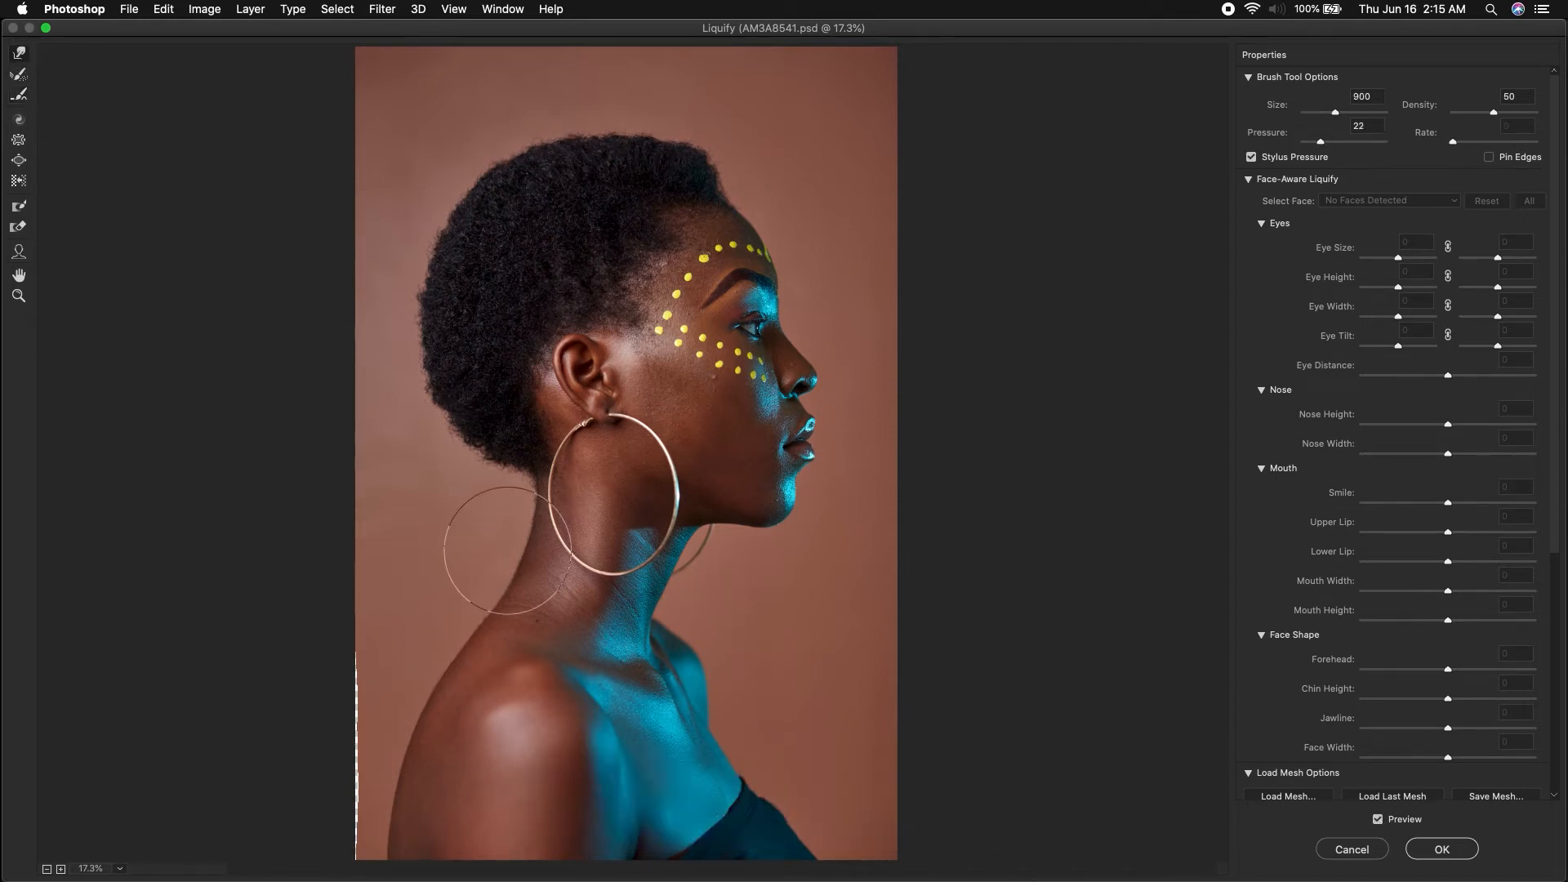
pyautogui.press('[')
pyautogui.press('[')
pyautogui.press('[')
pyautogui.press('[')
pyautogui.press('[')
pyautogui.press('[')
pyautogui.press('[')
pyautogui.press('[')
pyautogui.press('[')
pyautogui.press('[')
pyautogui.press('[')
pyautogui.press('[')
pyautogui.press(']')
pyautogui.click(24, 95)
pyautogui.moveTo(746, 781)
pyautogui.mouseDown()
pyautogui.moveTo(824, 870)
pyautogui.moveTo(729, 768)
pyautogui.mouseUp()
# - Compare the full Liquify retouch of the profile portrait with the original by toggling the preview
pyautogui.moveTo(1198, 880)
pyautogui.click(1378, 819)
pyautogui.click(1378, 819)
pyautogui.click(1378, 819)
pyautogui.click(1380, 821)
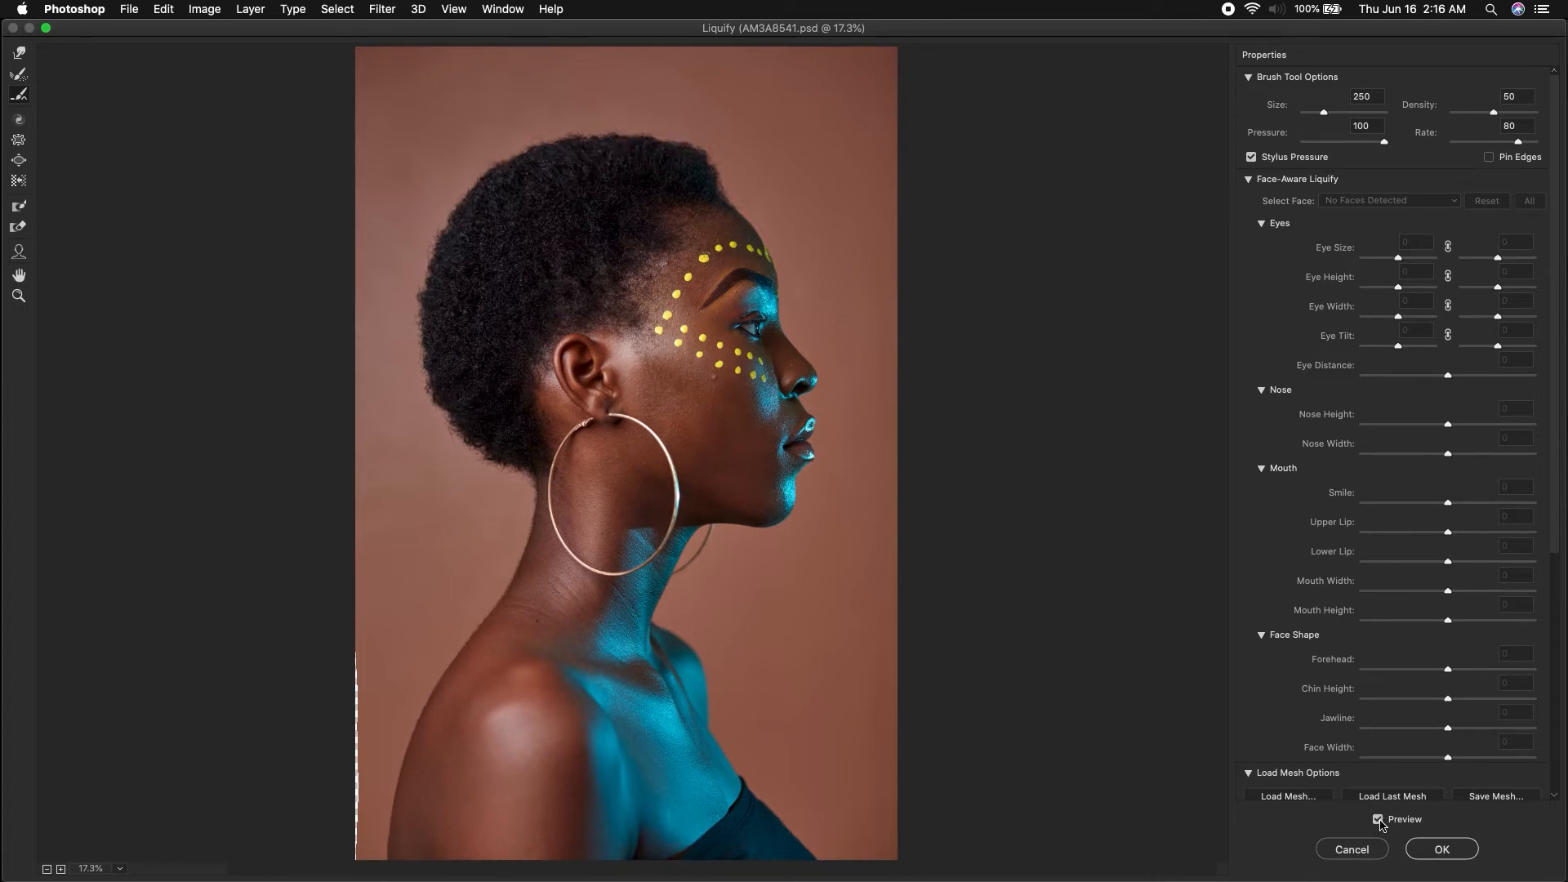
# - Set the Liquify reconstruction amount to 80 and apply the filter to the smart object
pyautogui.moveTo(1557, 435); pyautogui.dragTo(1552, 737)
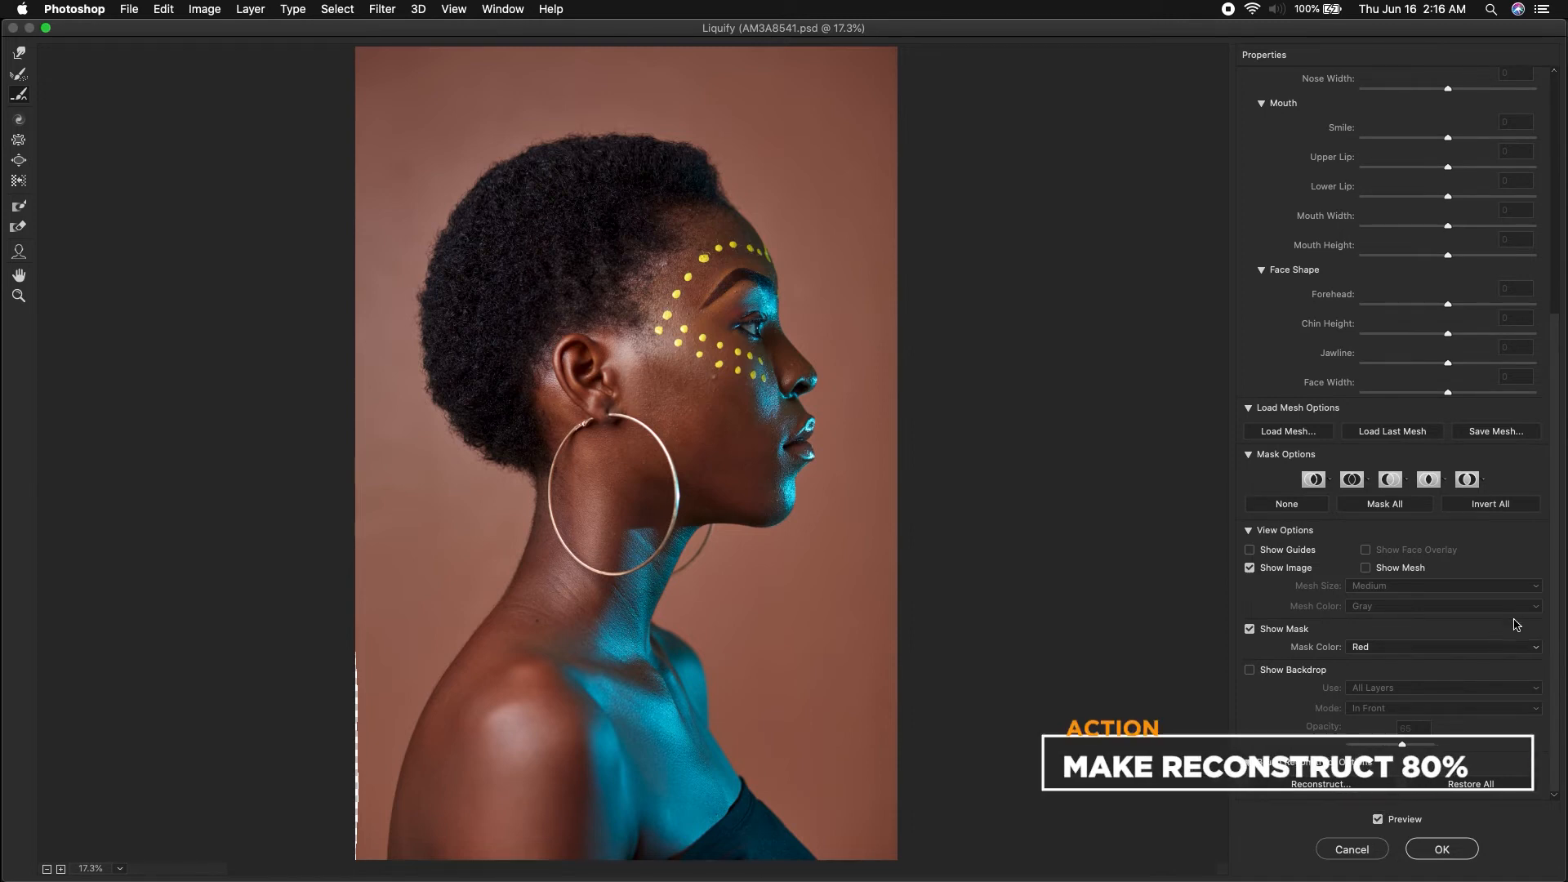
pyautogui.click(1321, 785)
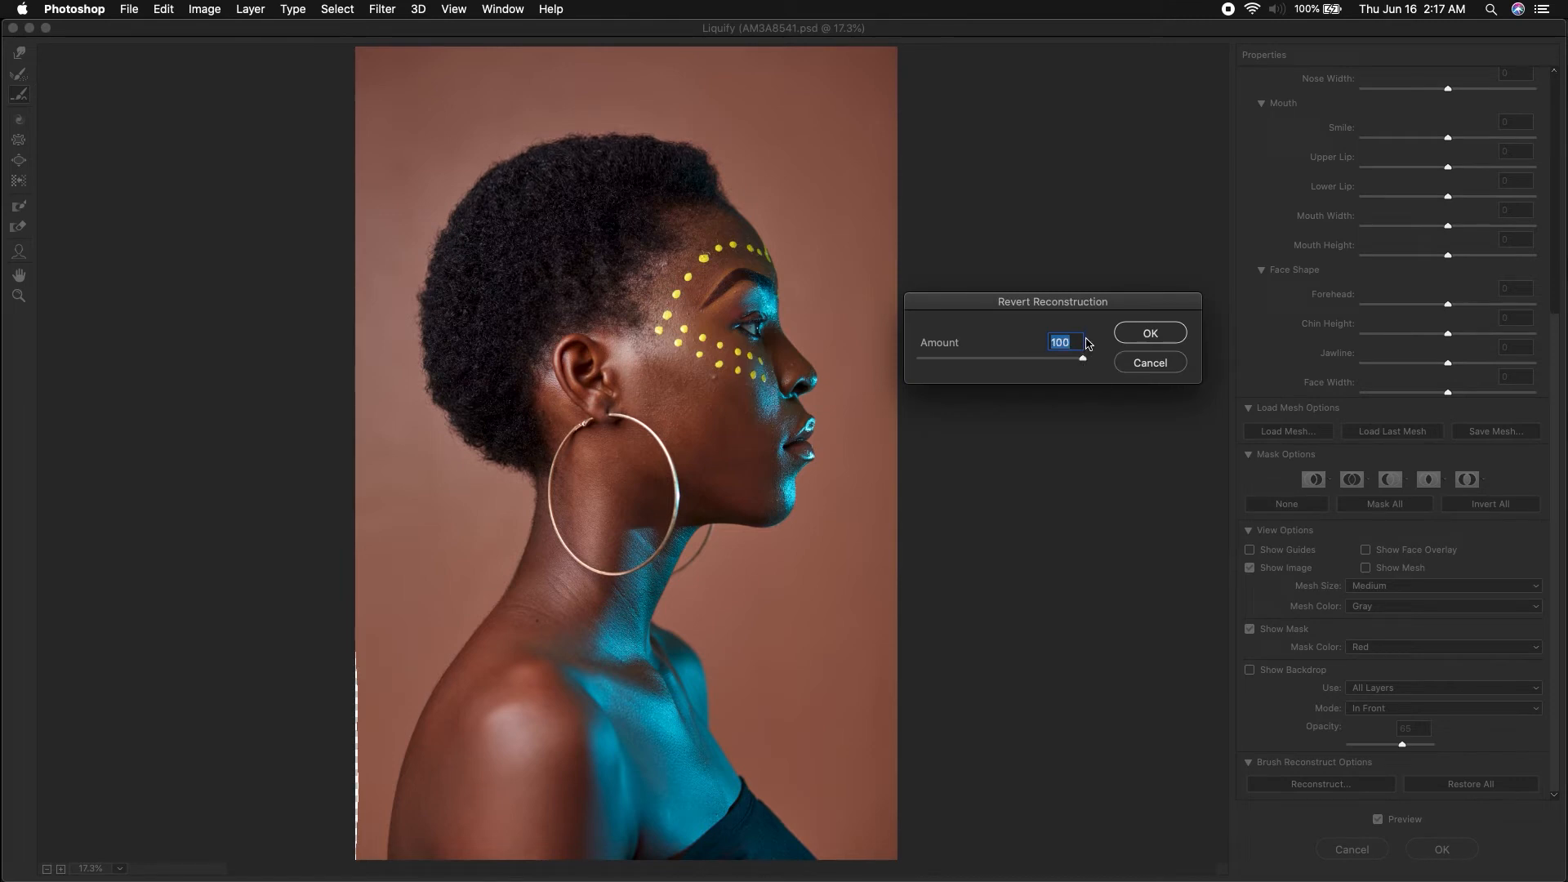
pyautogui.write('80')
pyautogui.click(1156, 334)
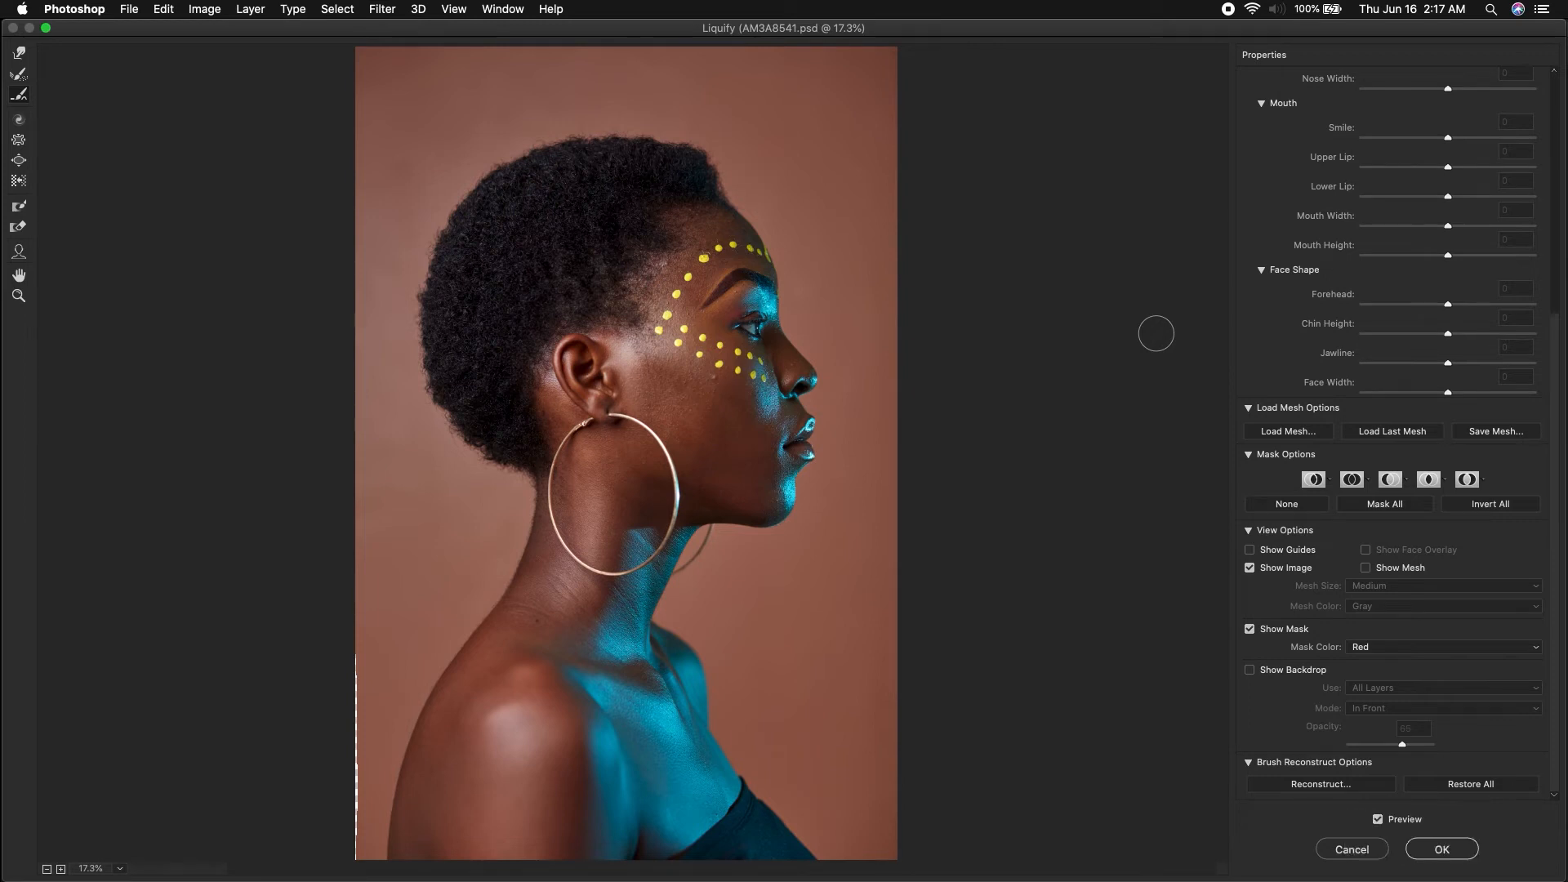
pyautogui.click(1464, 851)
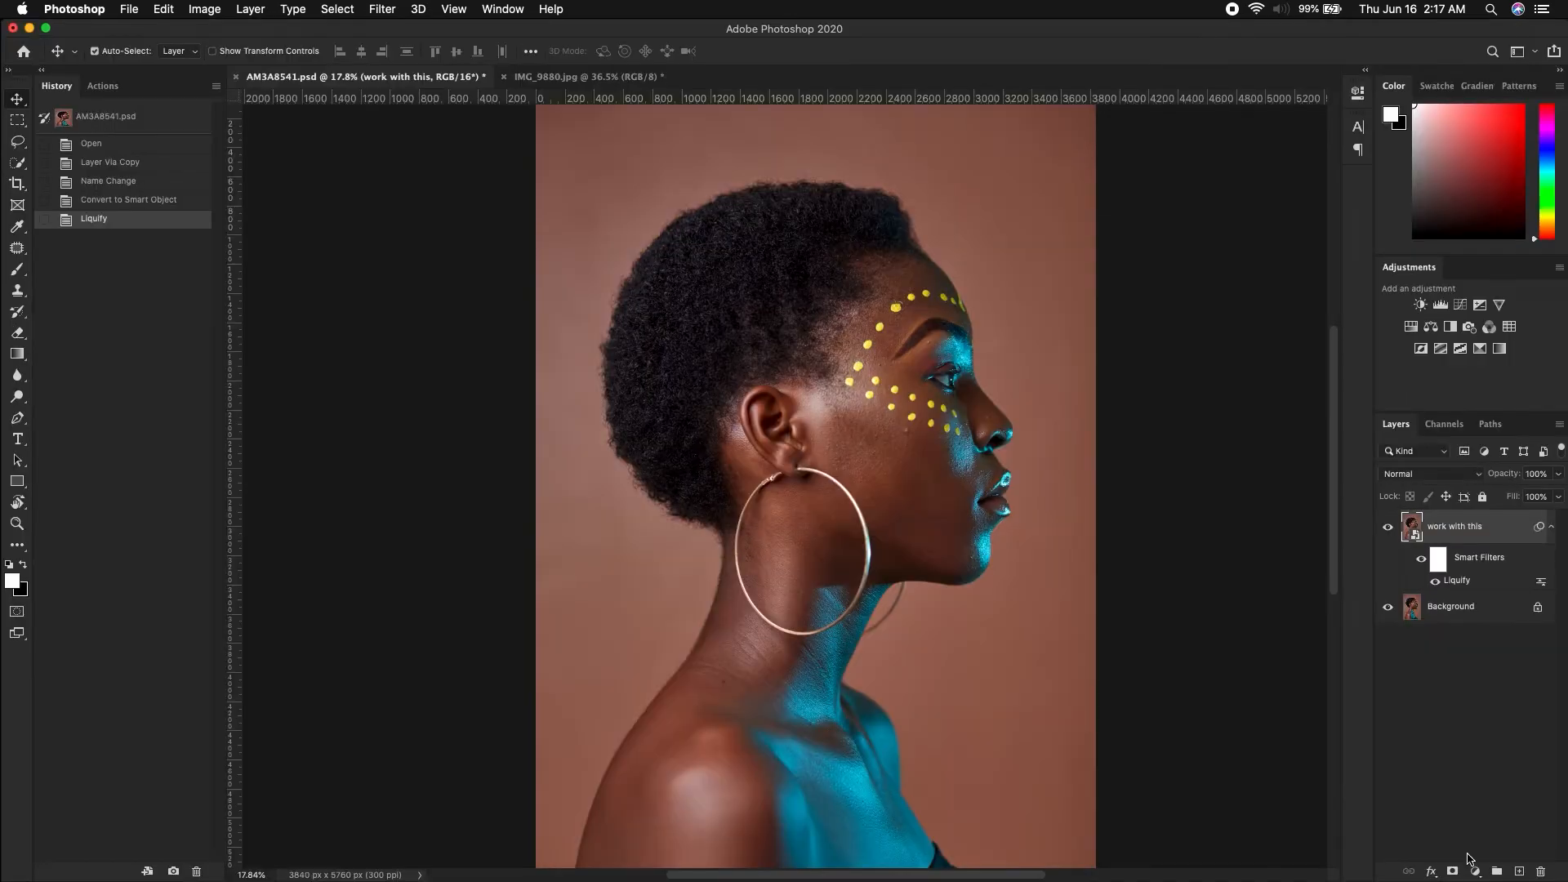
# - Compare the liquified portrait with the original by repeatedly hiding and showing the "work with this" layer
pyautogui.click(1388, 529)
pyautogui.click(1387, 528)
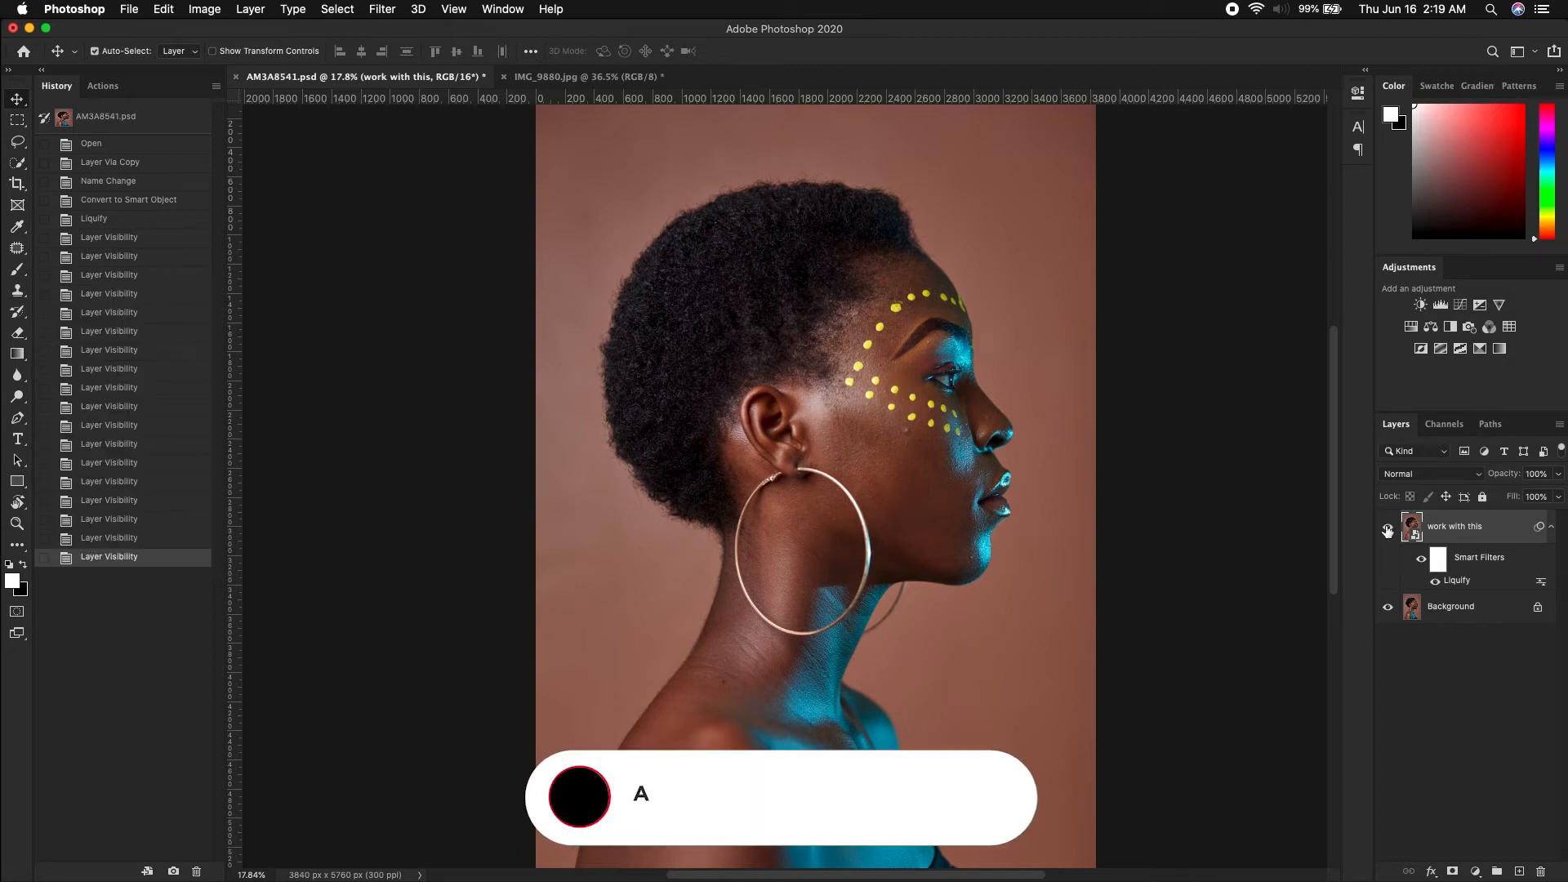
pyautogui.click(1387, 529)
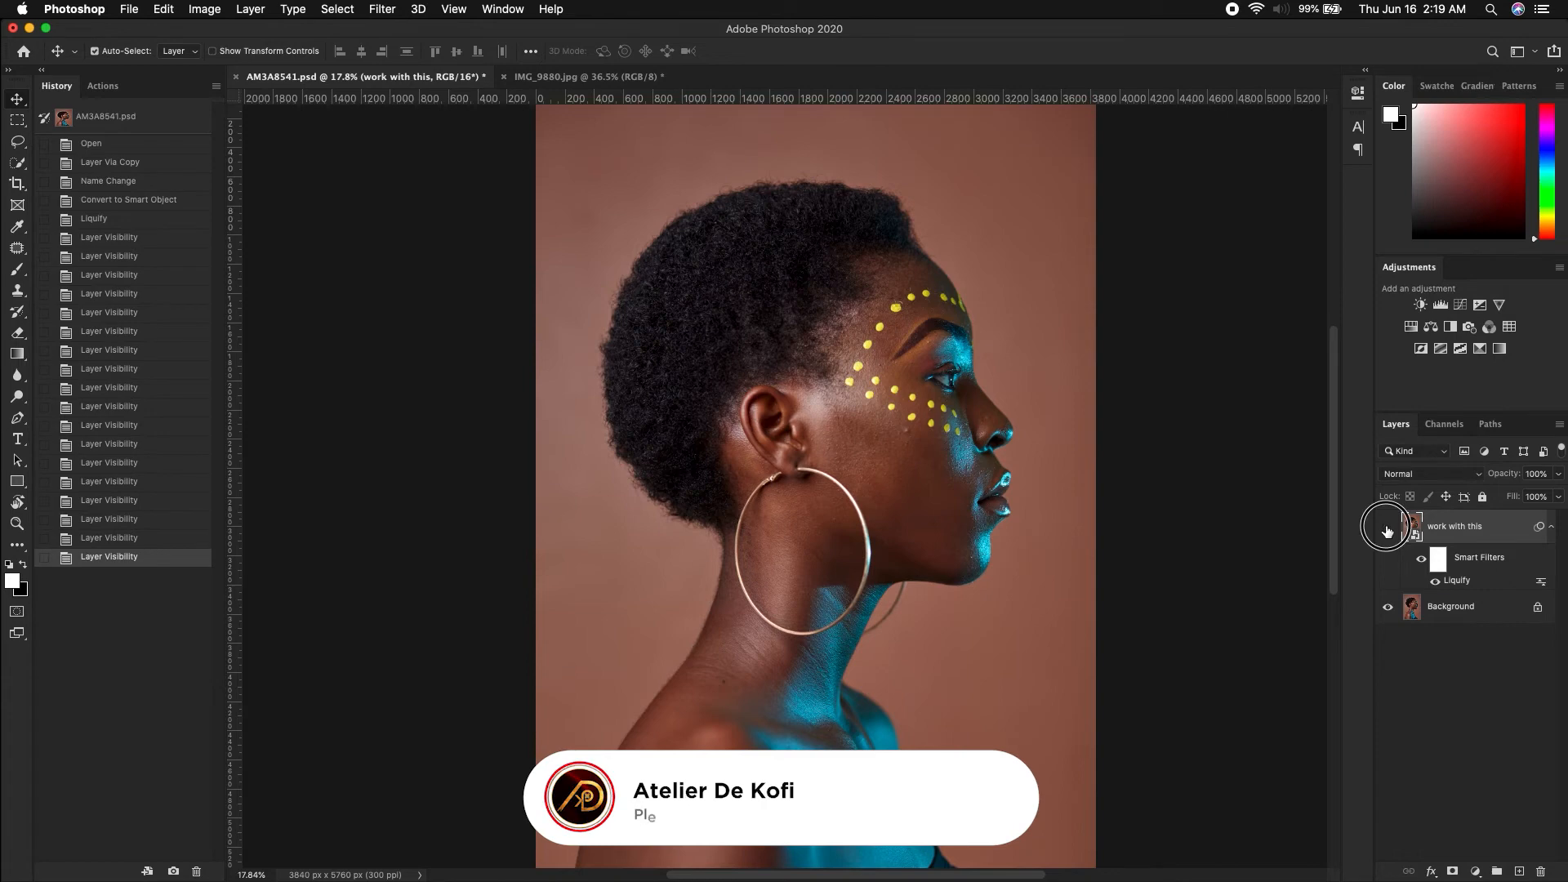
pyautogui.click(1387, 529)
pyautogui.click(1387, 529)
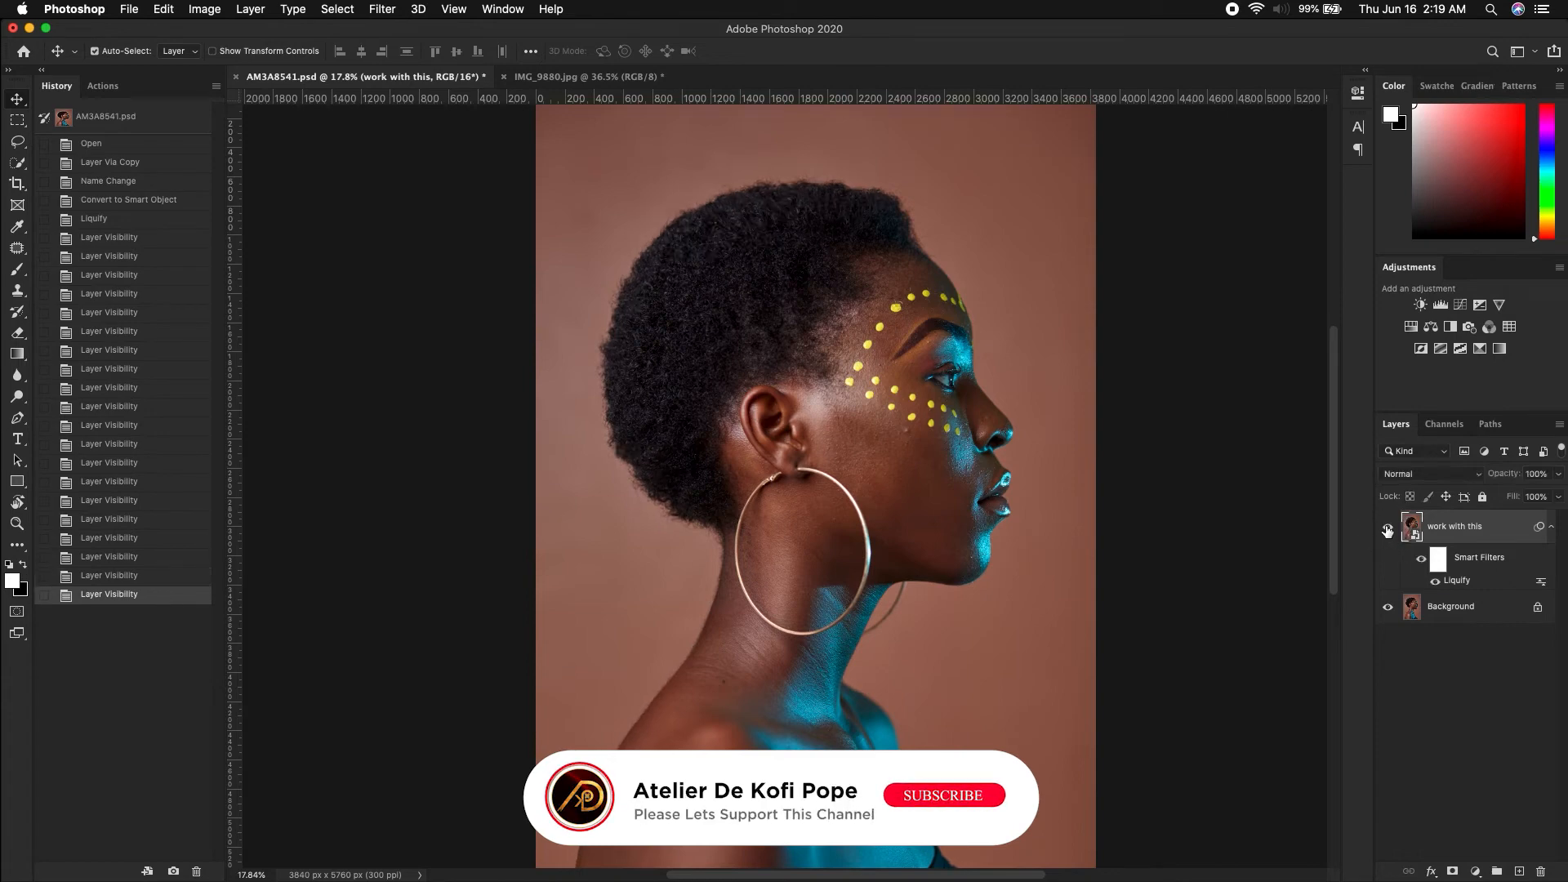
pyautogui.click(1388, 531)
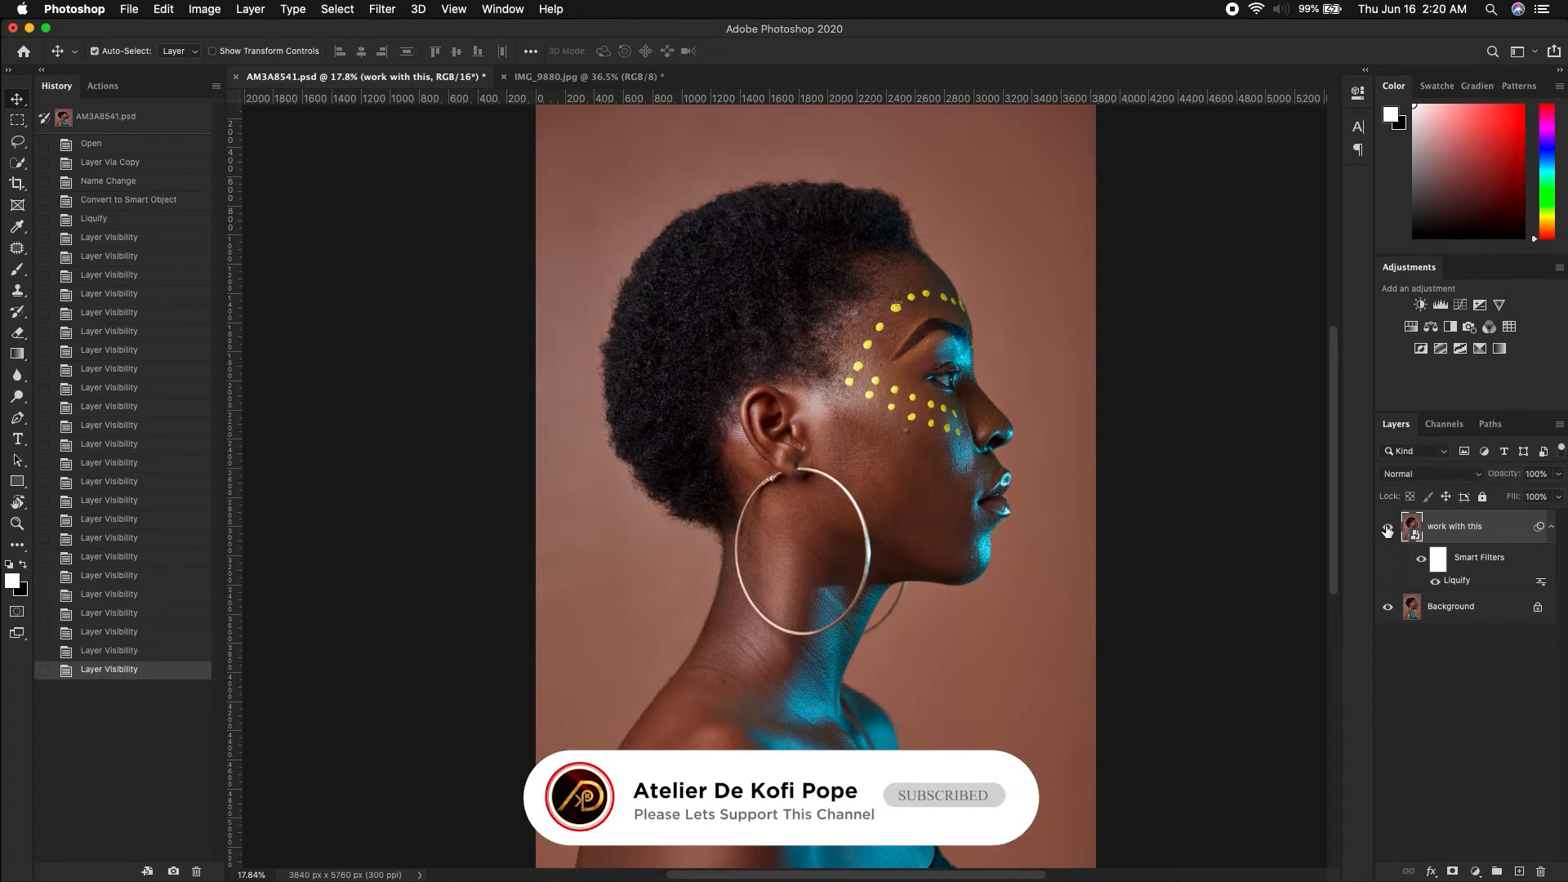
pyautogui.click(1387, 530)
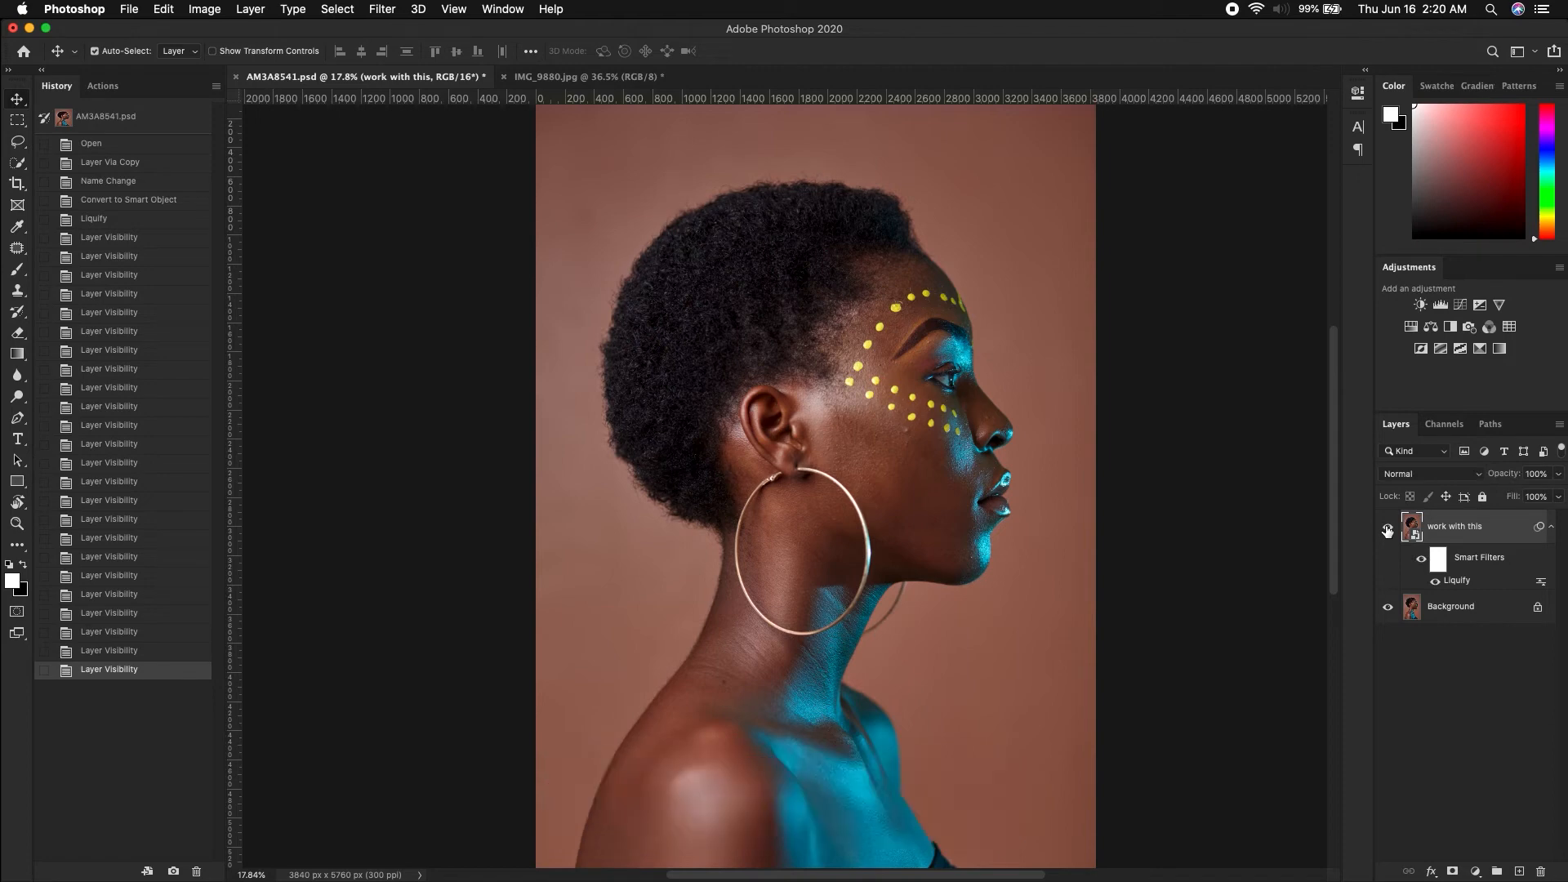
pyautogui.click(1387, 529)
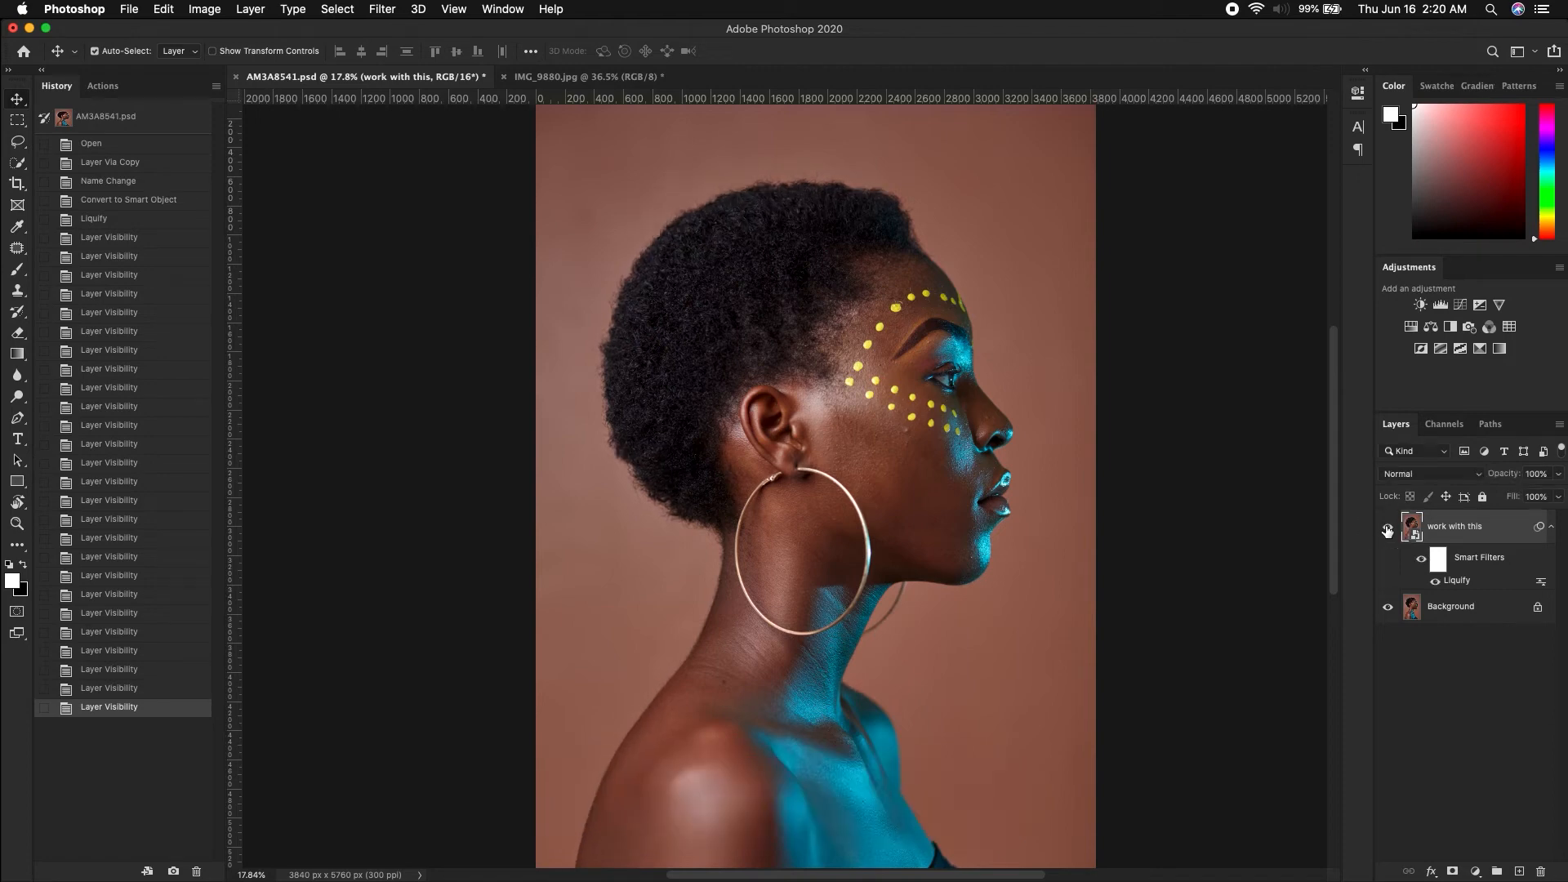
pyautogui.click(1387, 531)
pyautogui.click(1388, 531)
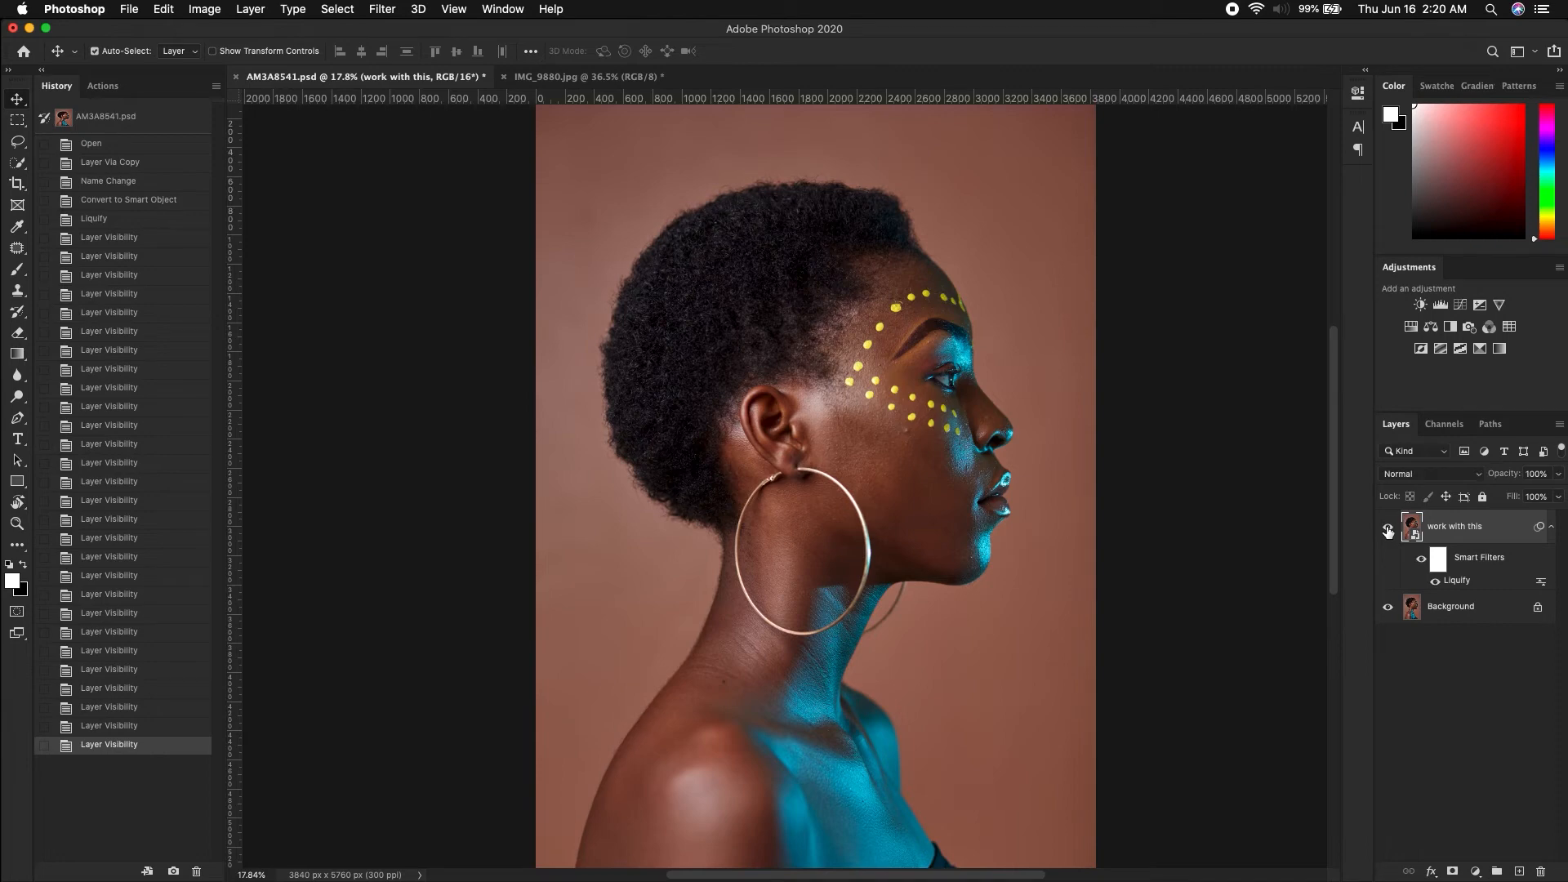
pyautogui.click(1388, 531)
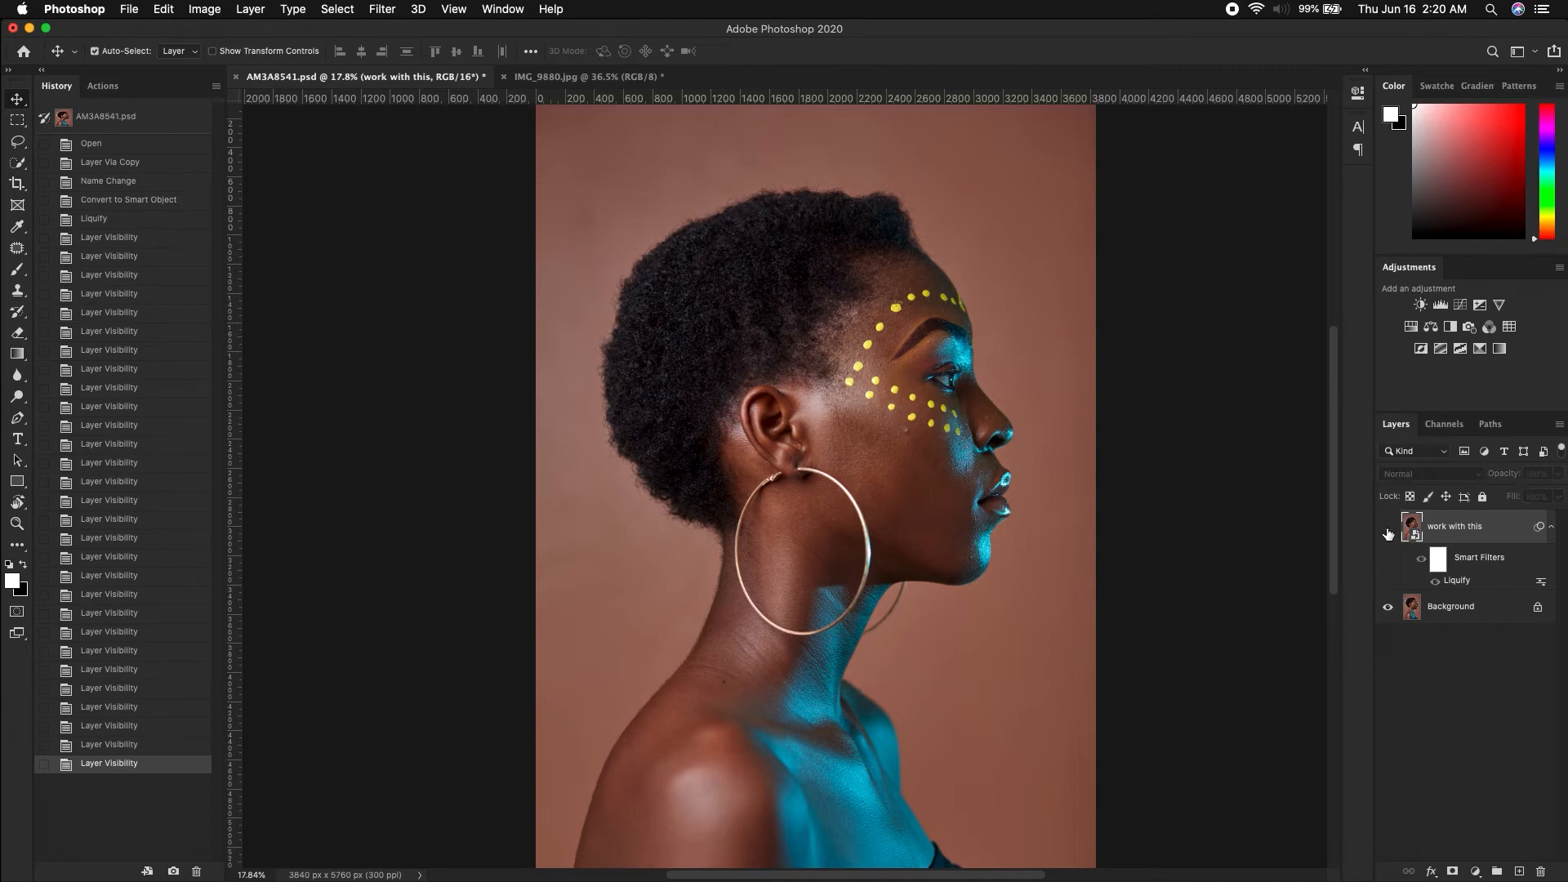
pyautogui.click(1387, 531)
pyautogui.click(1388, 531)
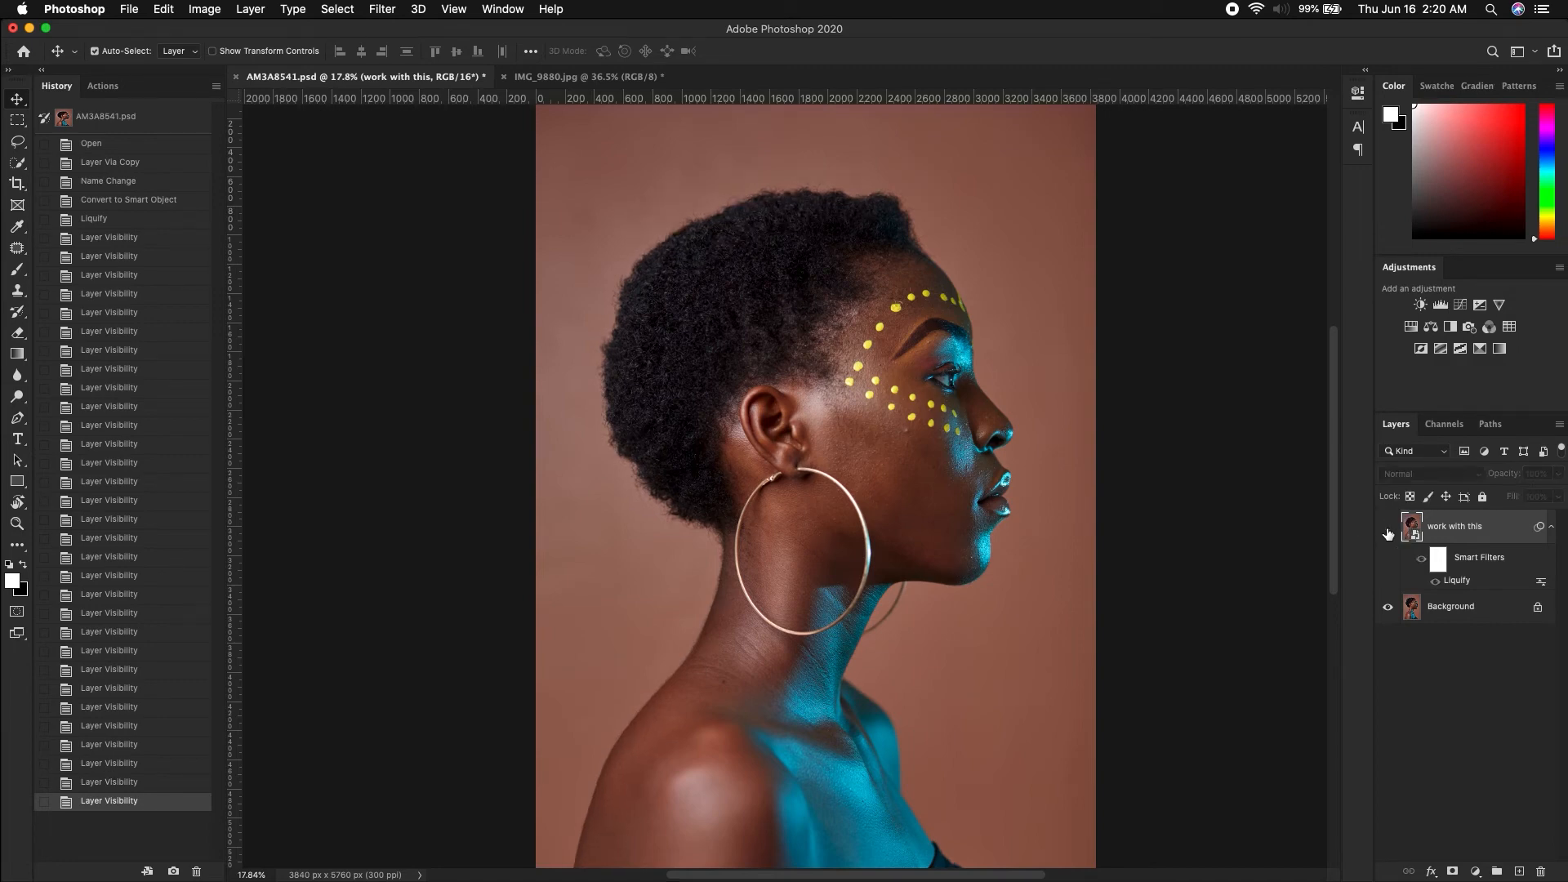
pyautogui.click(1388, 531)
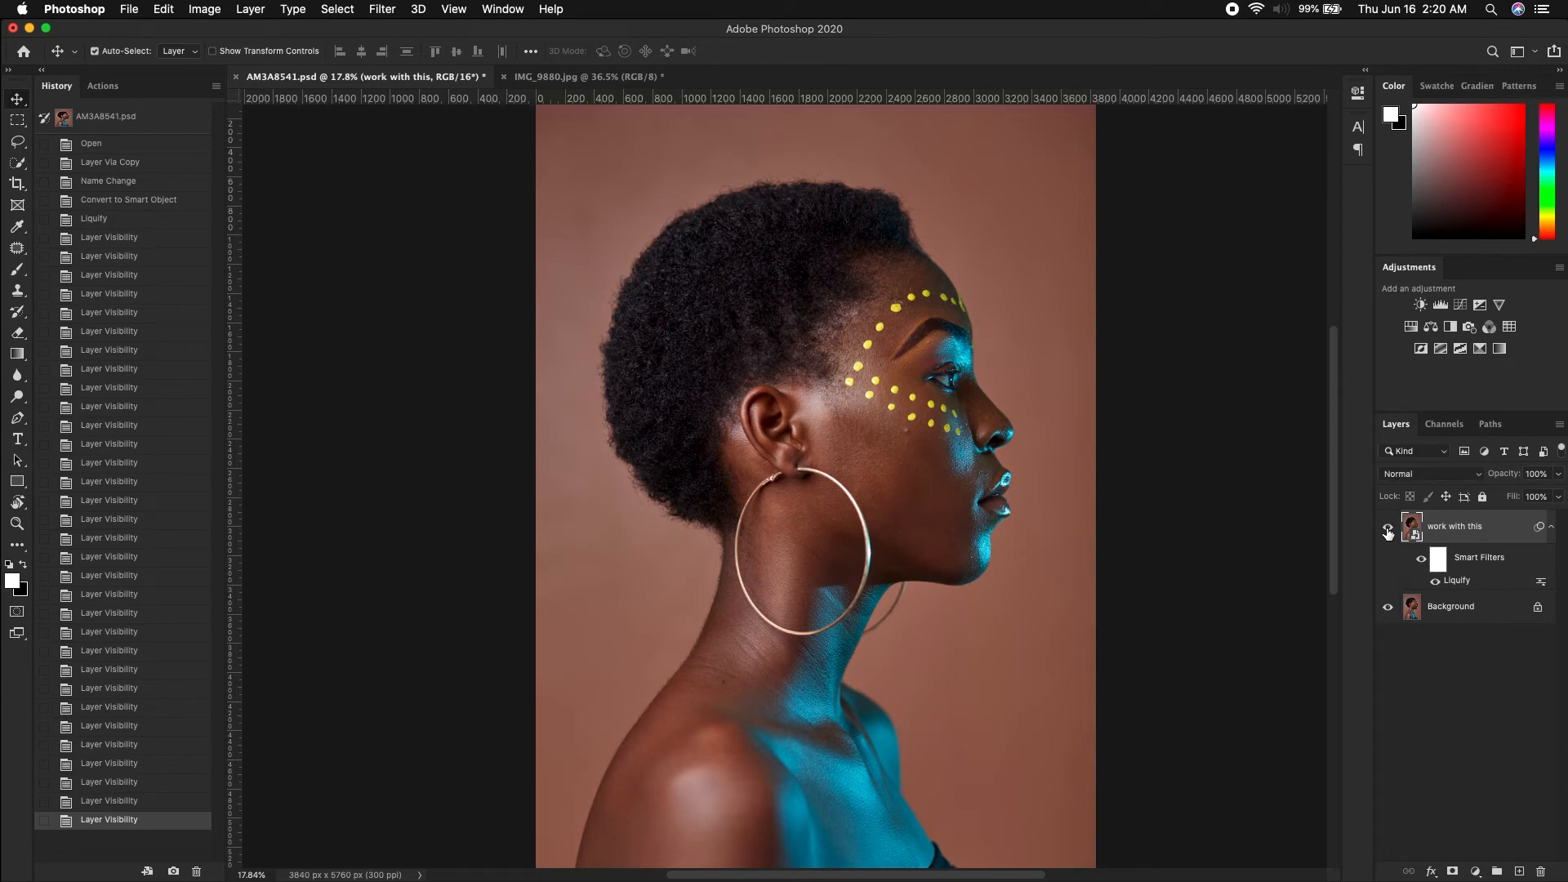
pyautogui.click(1388, 531)
pyautogui.click(1388, 531)
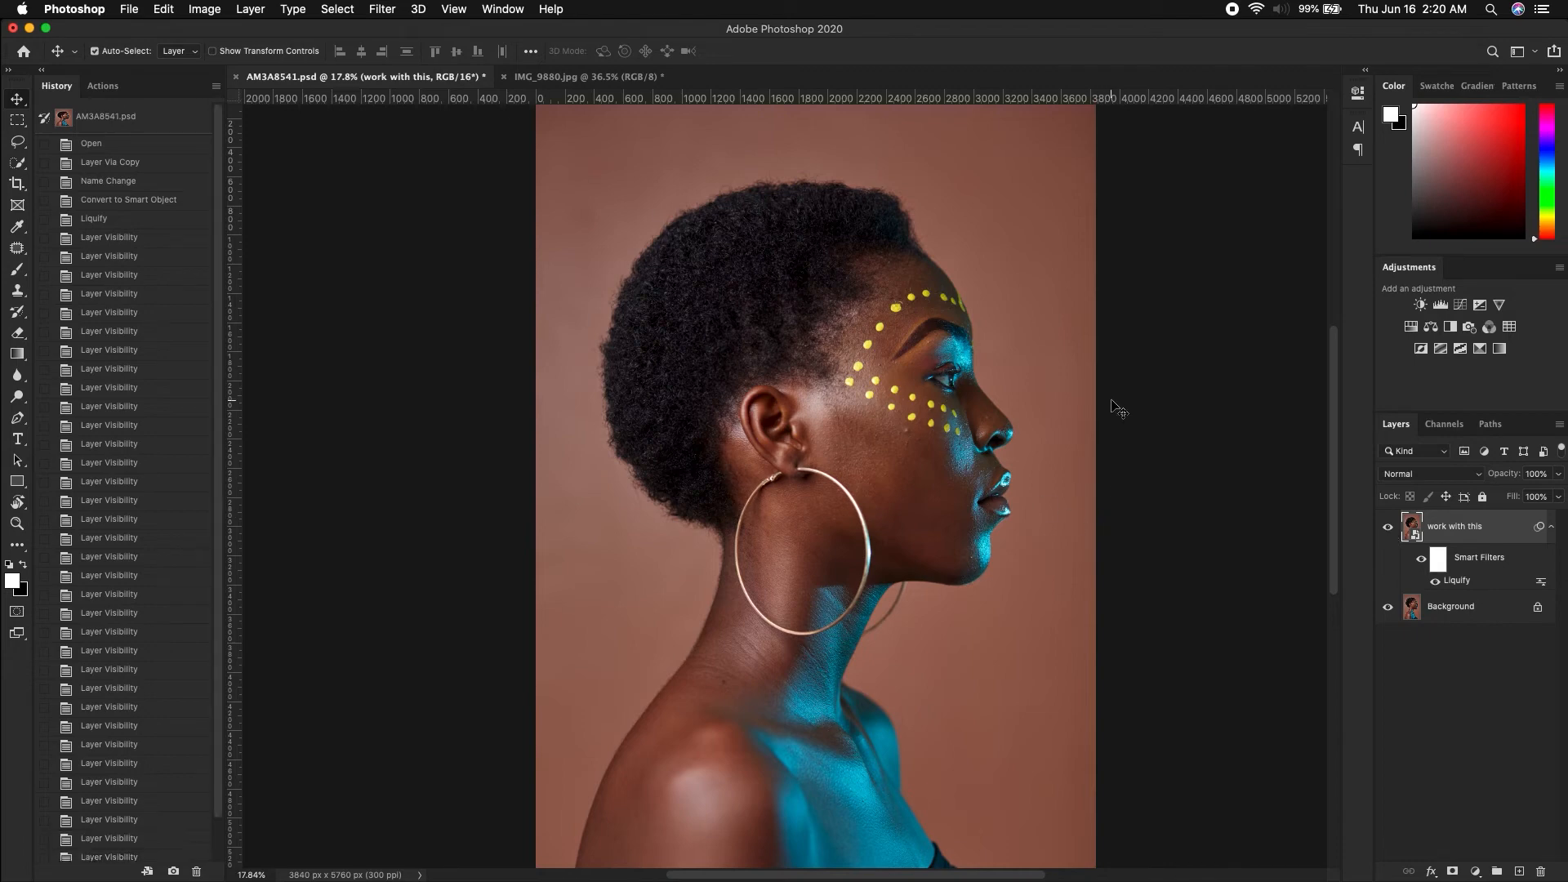
# - Switch to the IMG_9880.jpg document and duplicate its Background layer
pyautogui.click(590, 78)
pyautogui.press('super+minus')
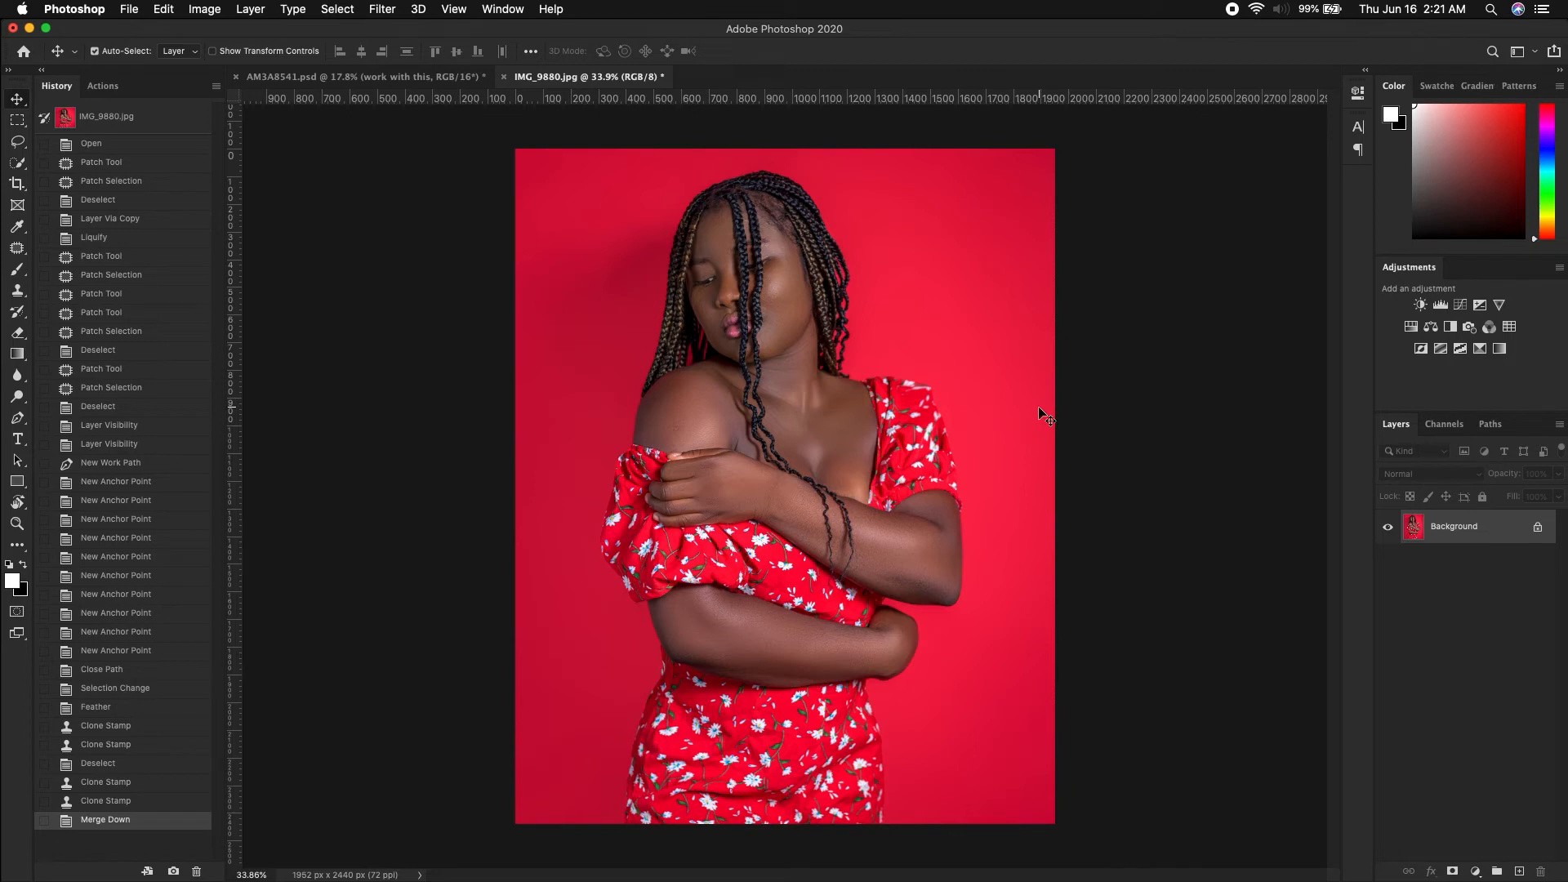
pyautogui.press('super+plus')
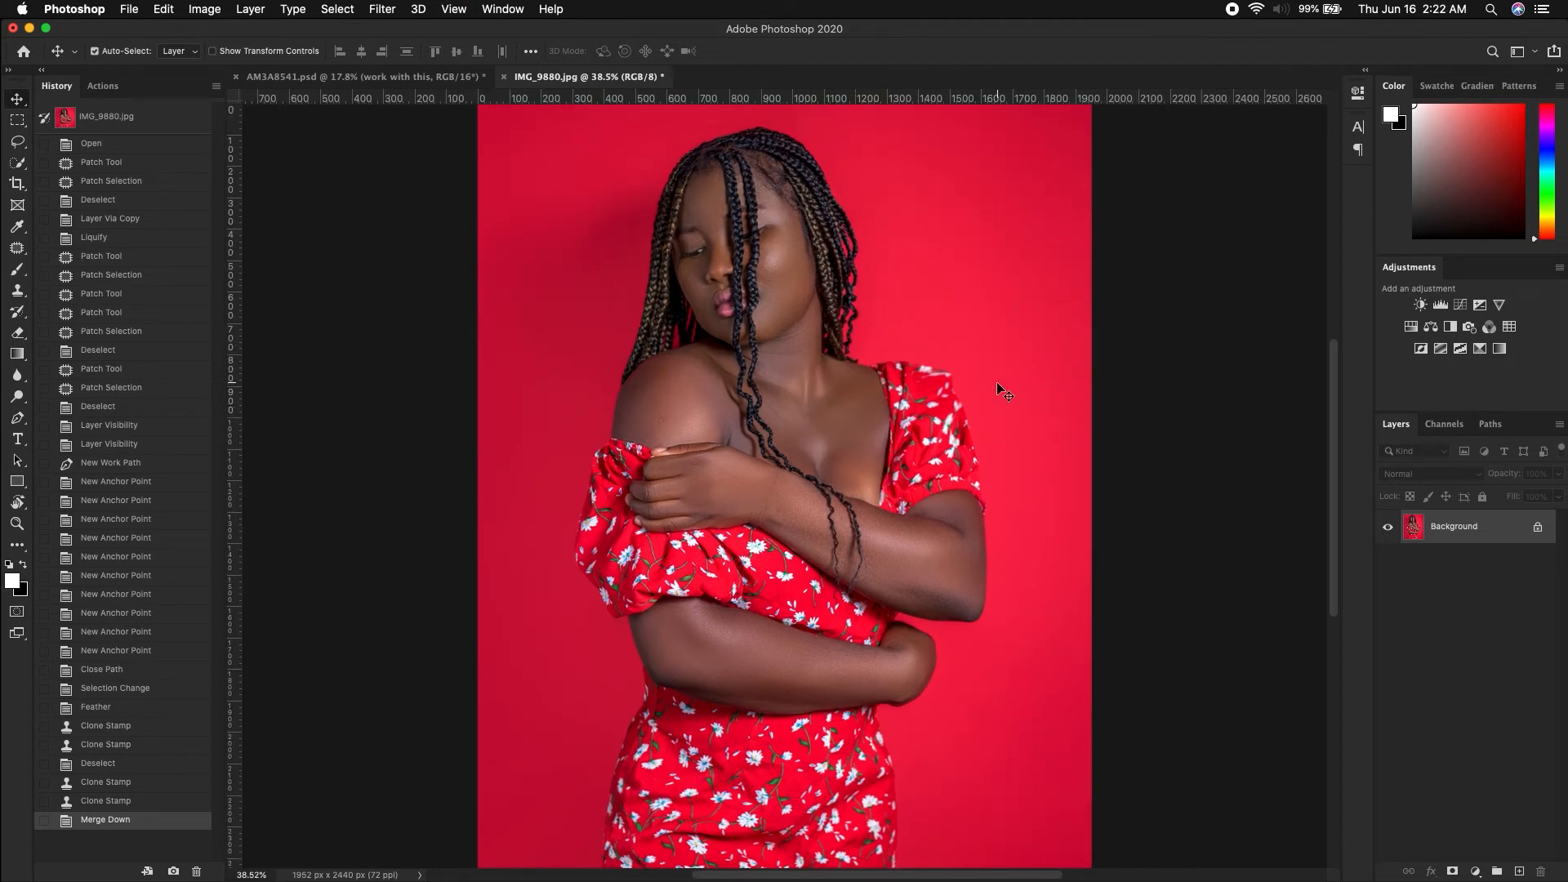
pyautogui.press('super+minus')
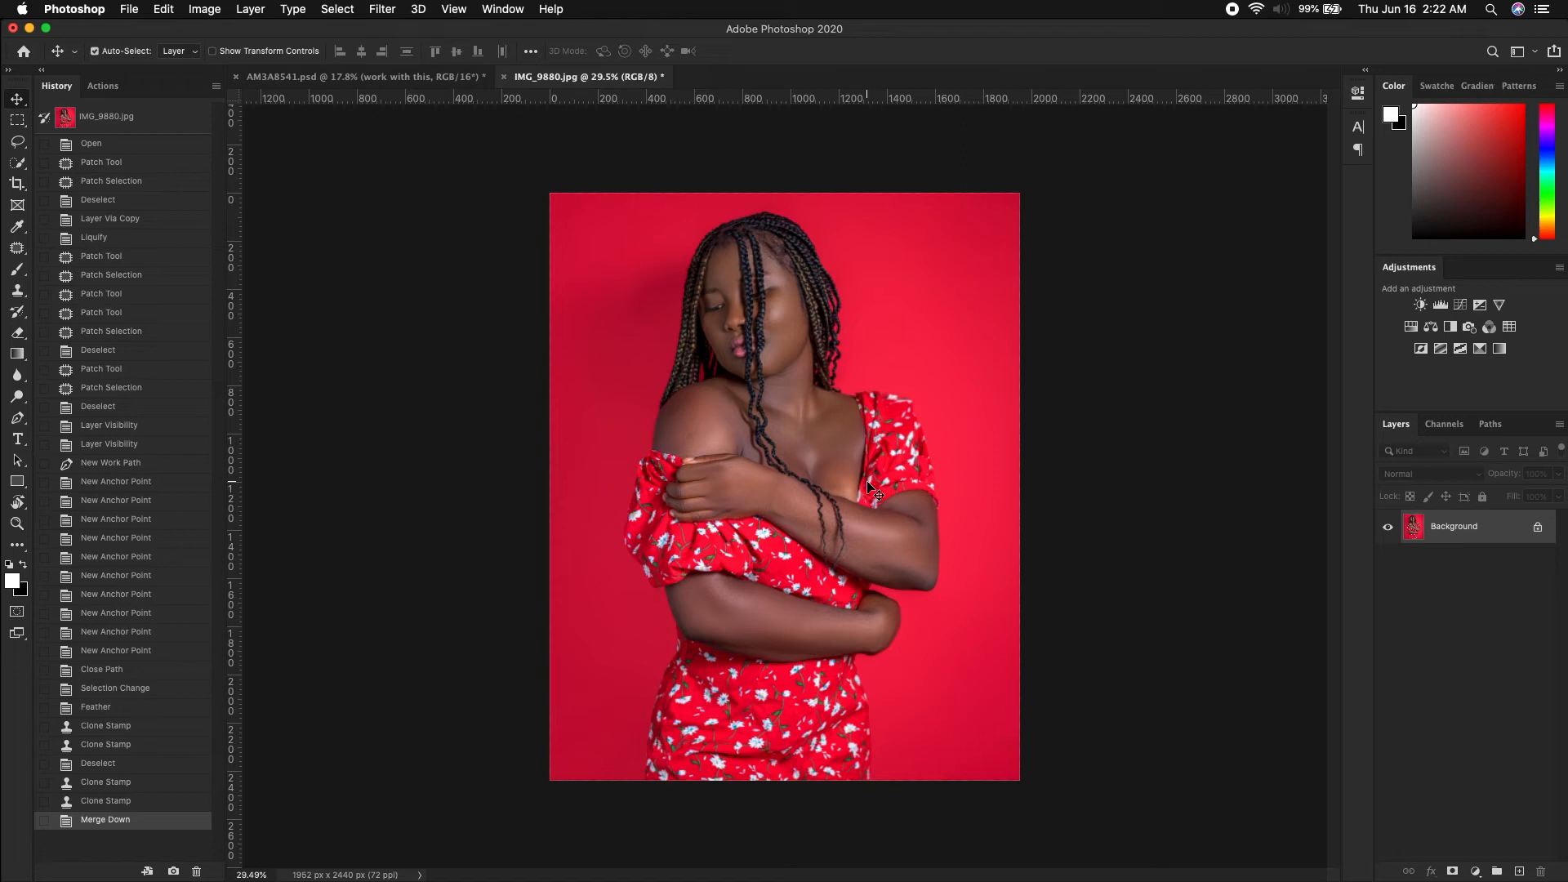
pyautogui.moveTo(630, 556); pyautogui.dragTo(697, 549)
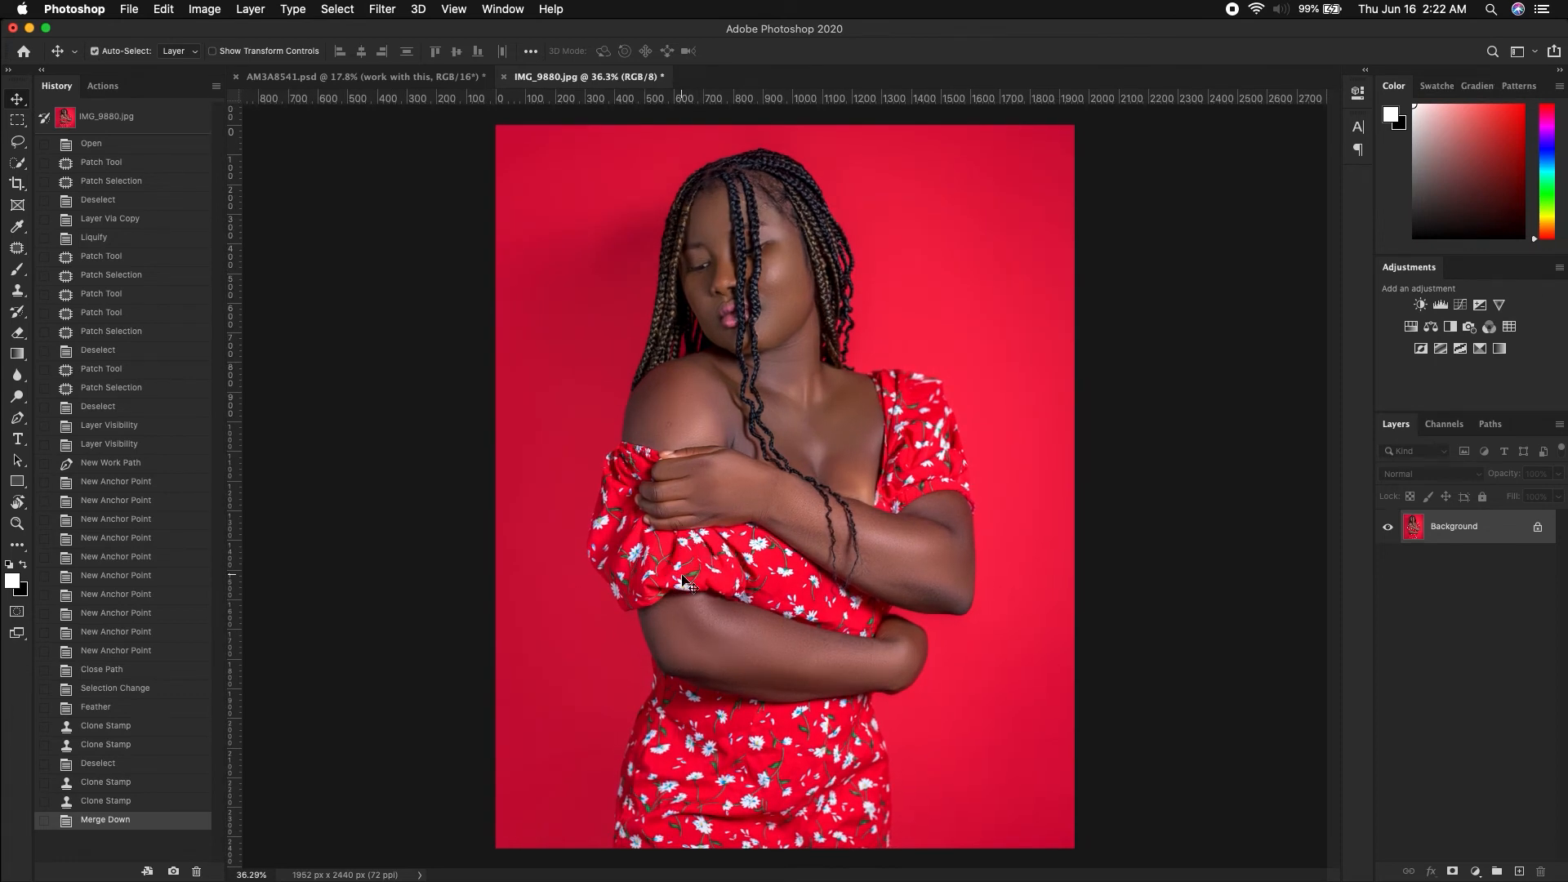
pyautogui.press('super+j')
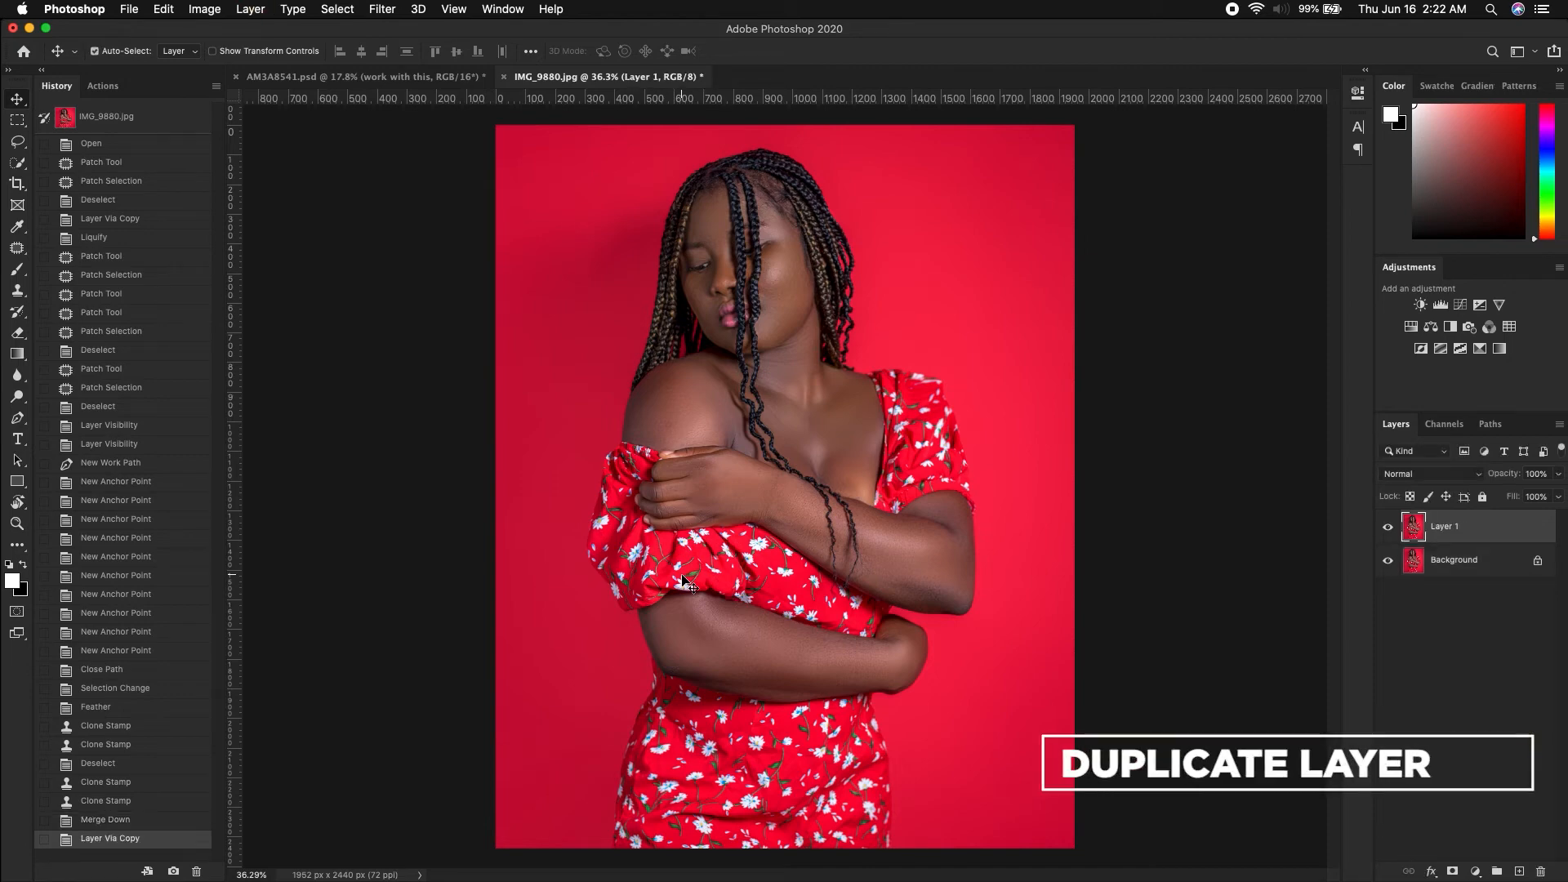
# - Rename the duplicated portrait layer as "work with this"
pyautogui.rightClick(1449, 530)
pyautogui.click(1459, 527)
pyautogui.doubleClick(1447, 531)
pyautogui.write('work ')
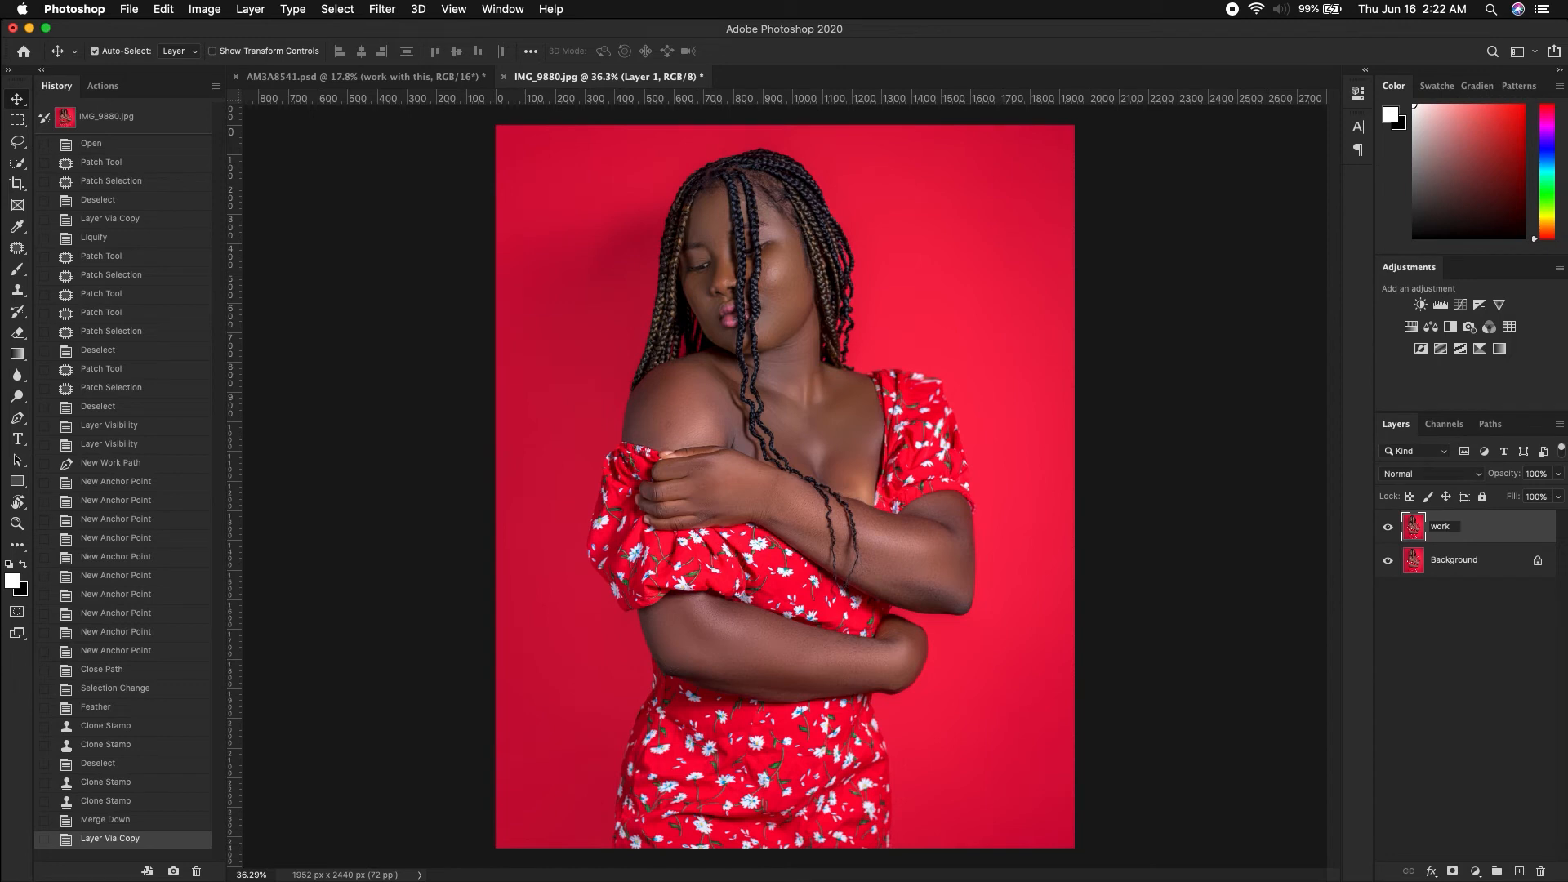
pyautogui.write('with this')
pyautogui.press('Return')
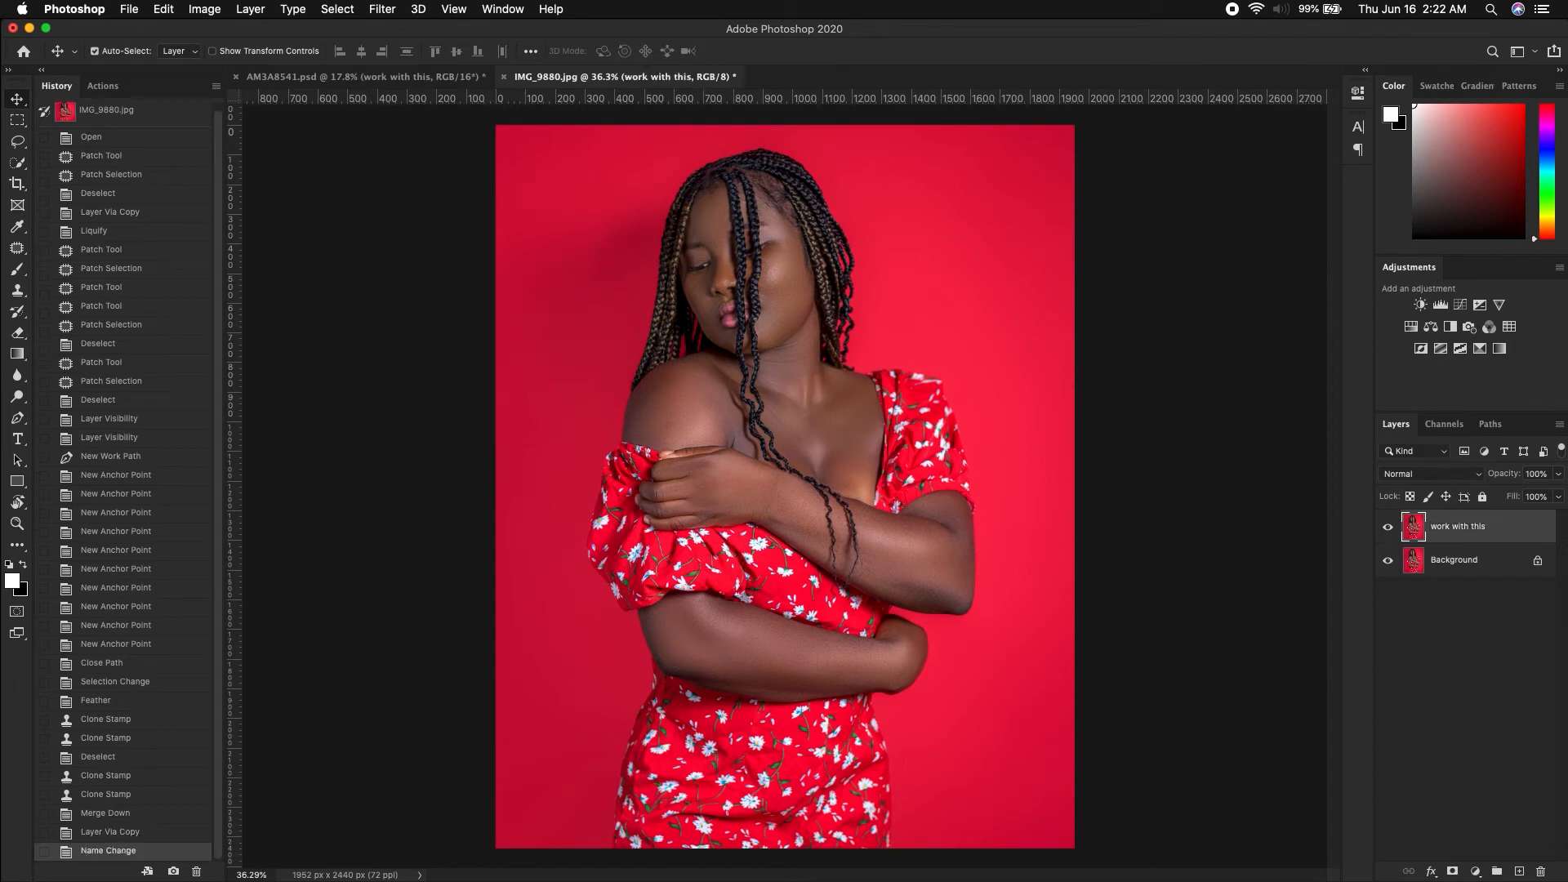
# - Convert the "work with this" layer to a smart object and open it in the Liquify filter
pyautogui.rightClick(1489, 531)
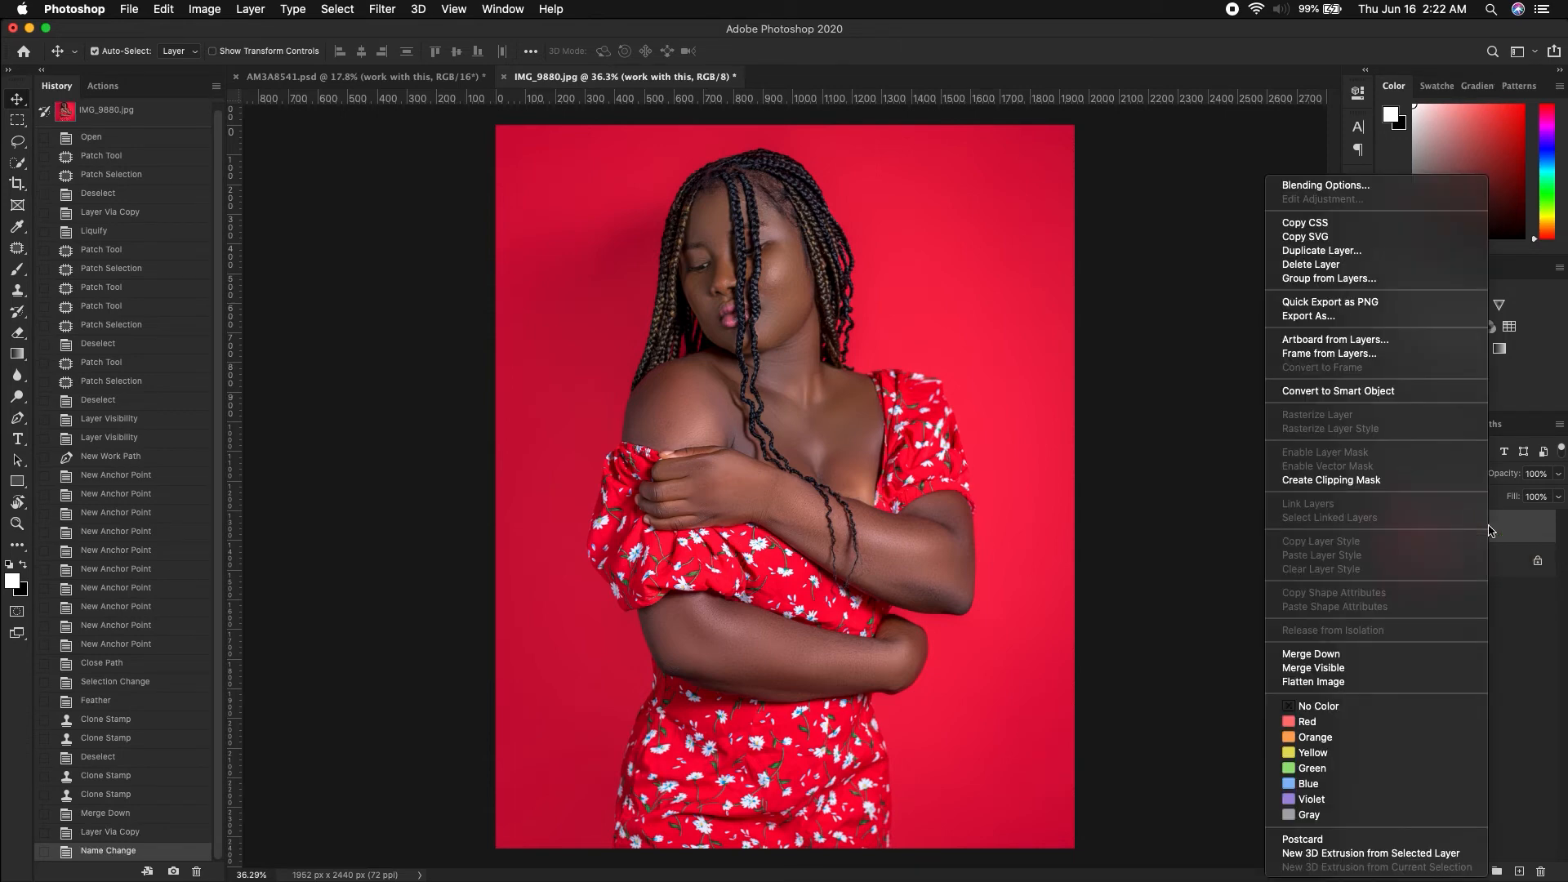
pyautogui.click(1387, 392)
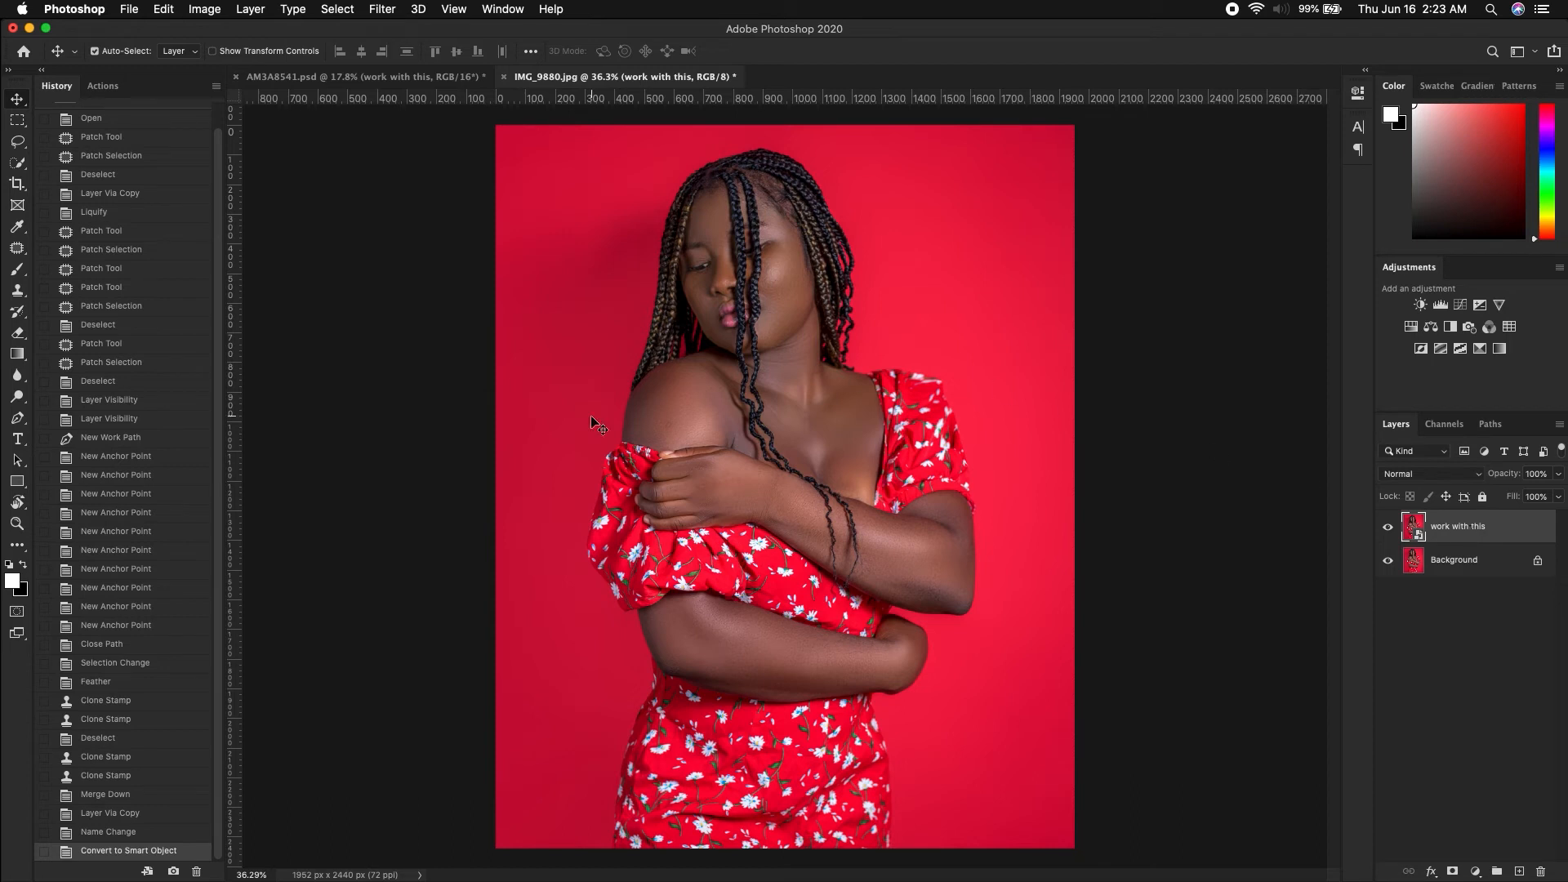
pyautogui.click(382, 10)
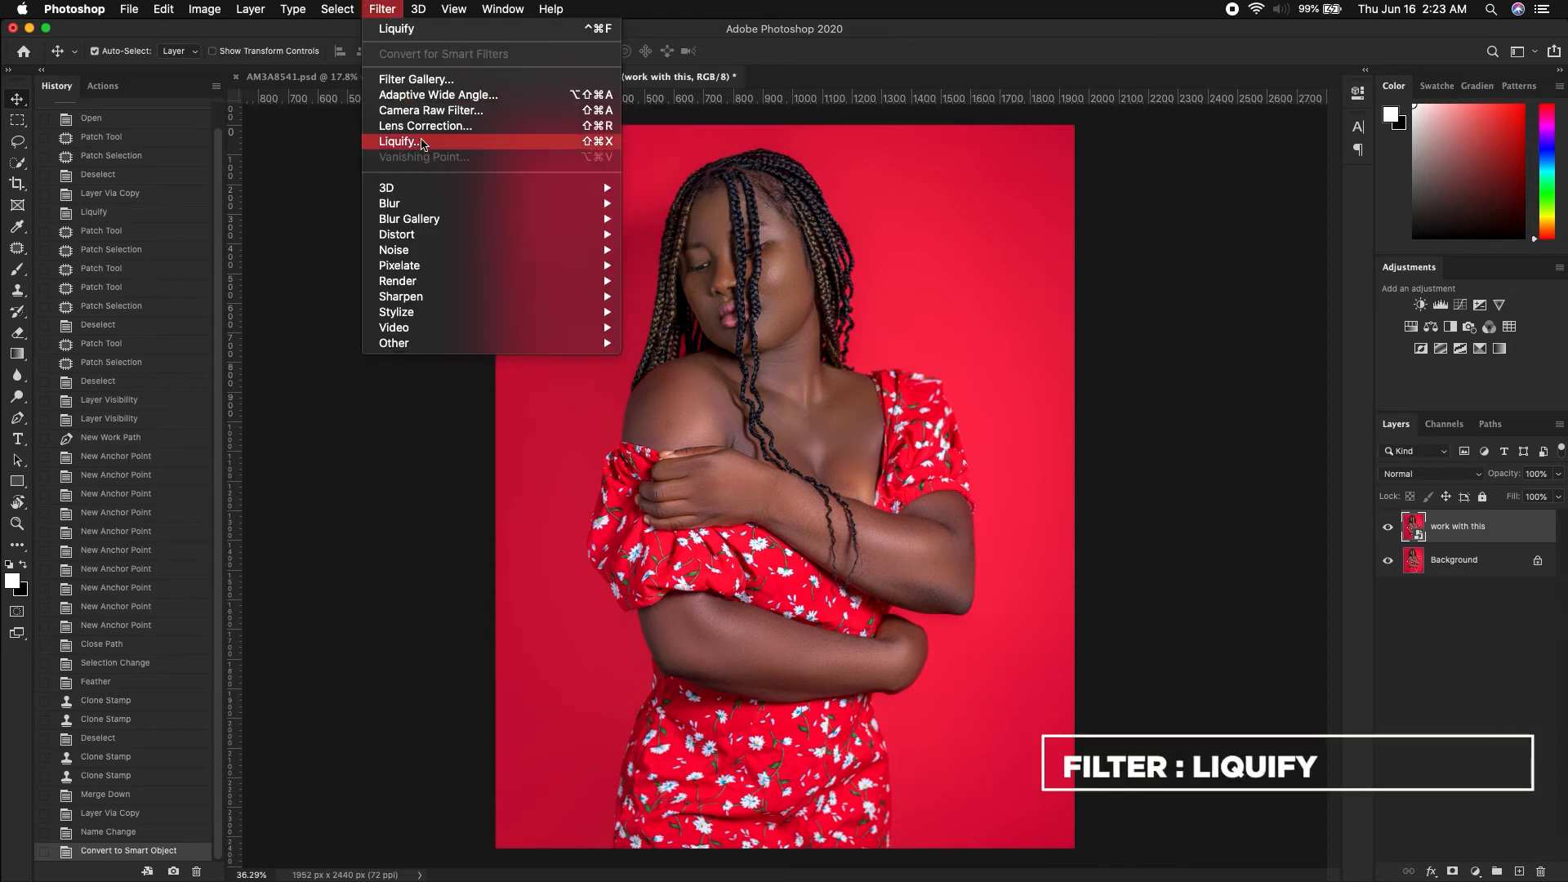
pyautogui.click(421, 145)
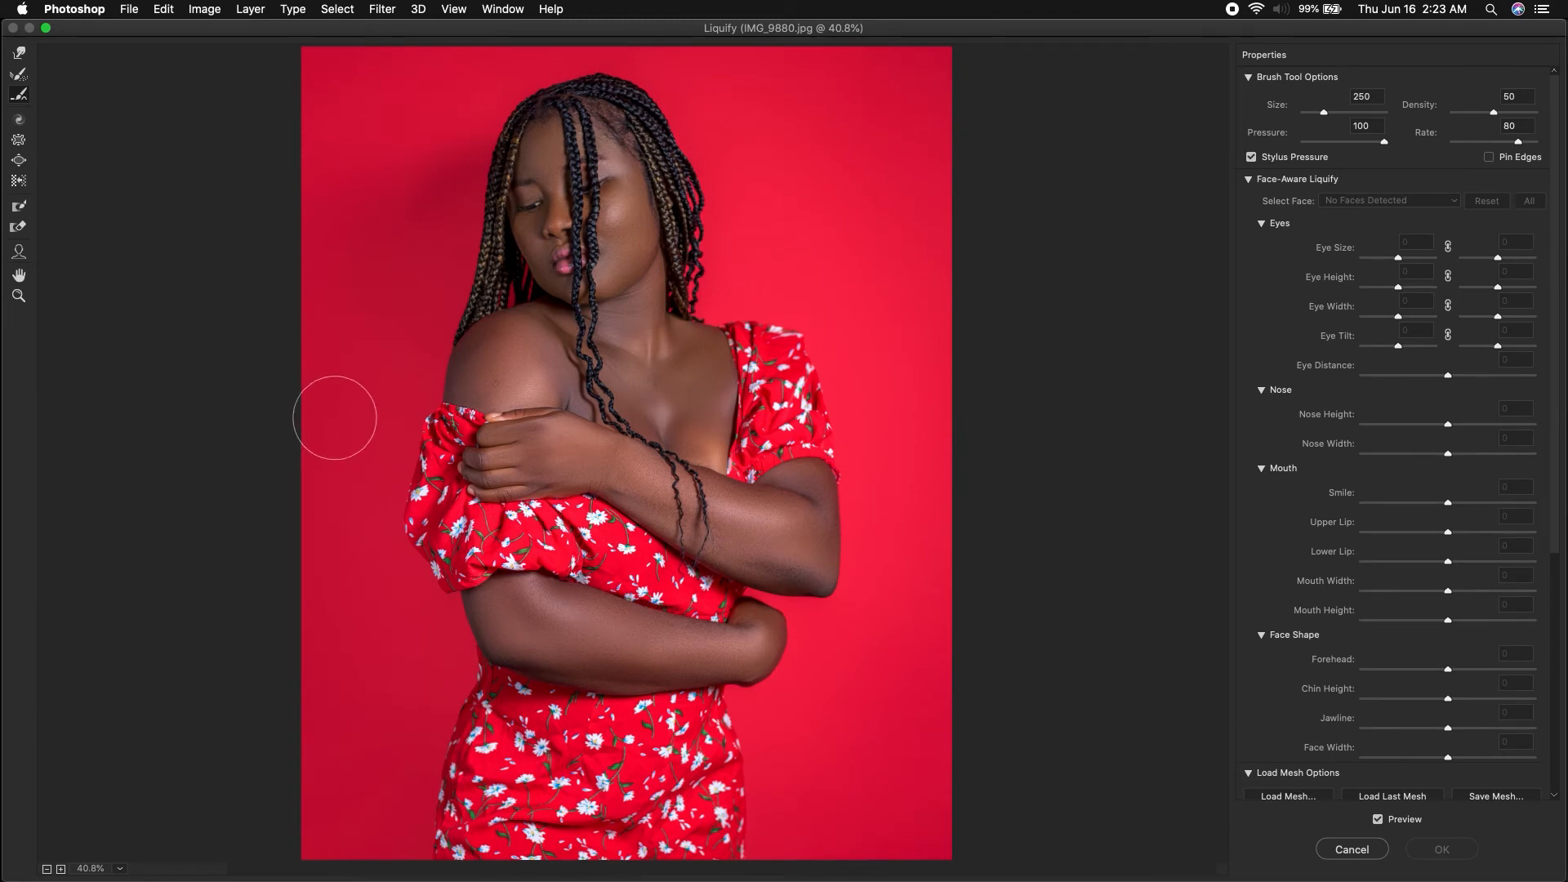
# - Push the outer edge of the puffed sleeve below the bare shoulder inward using the Forward Warp tool at brush size 196
pyautogui.click(24, 58)
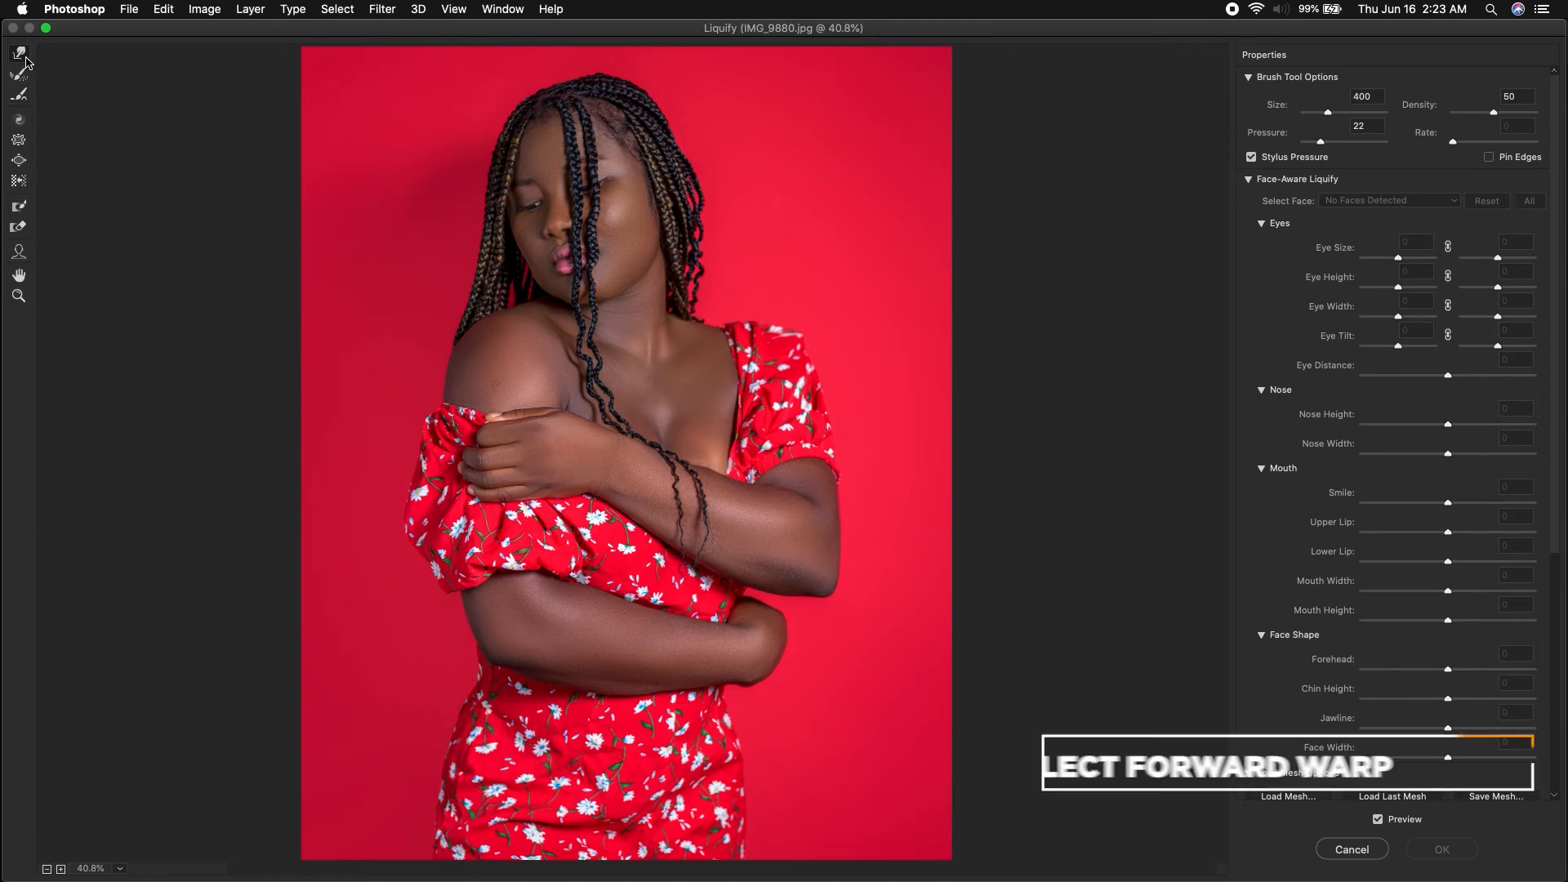
pyautogui.press('[')
pyautogui.press('[')
pyautogui.press('[')
pyautogui.moveTo(384, 532)
pyautogui.mouseDown()
pyautogui.moveTo(405, 530)
pyautogui.moveTo(391, 520)
pyautogui.moveTo(380, 541)
pyautogui.moveTo(391, 473)
pyautogui.moveTo(422, 522)
pyautogui.moveTo(409, 431)
pyautogui.mouseUp()
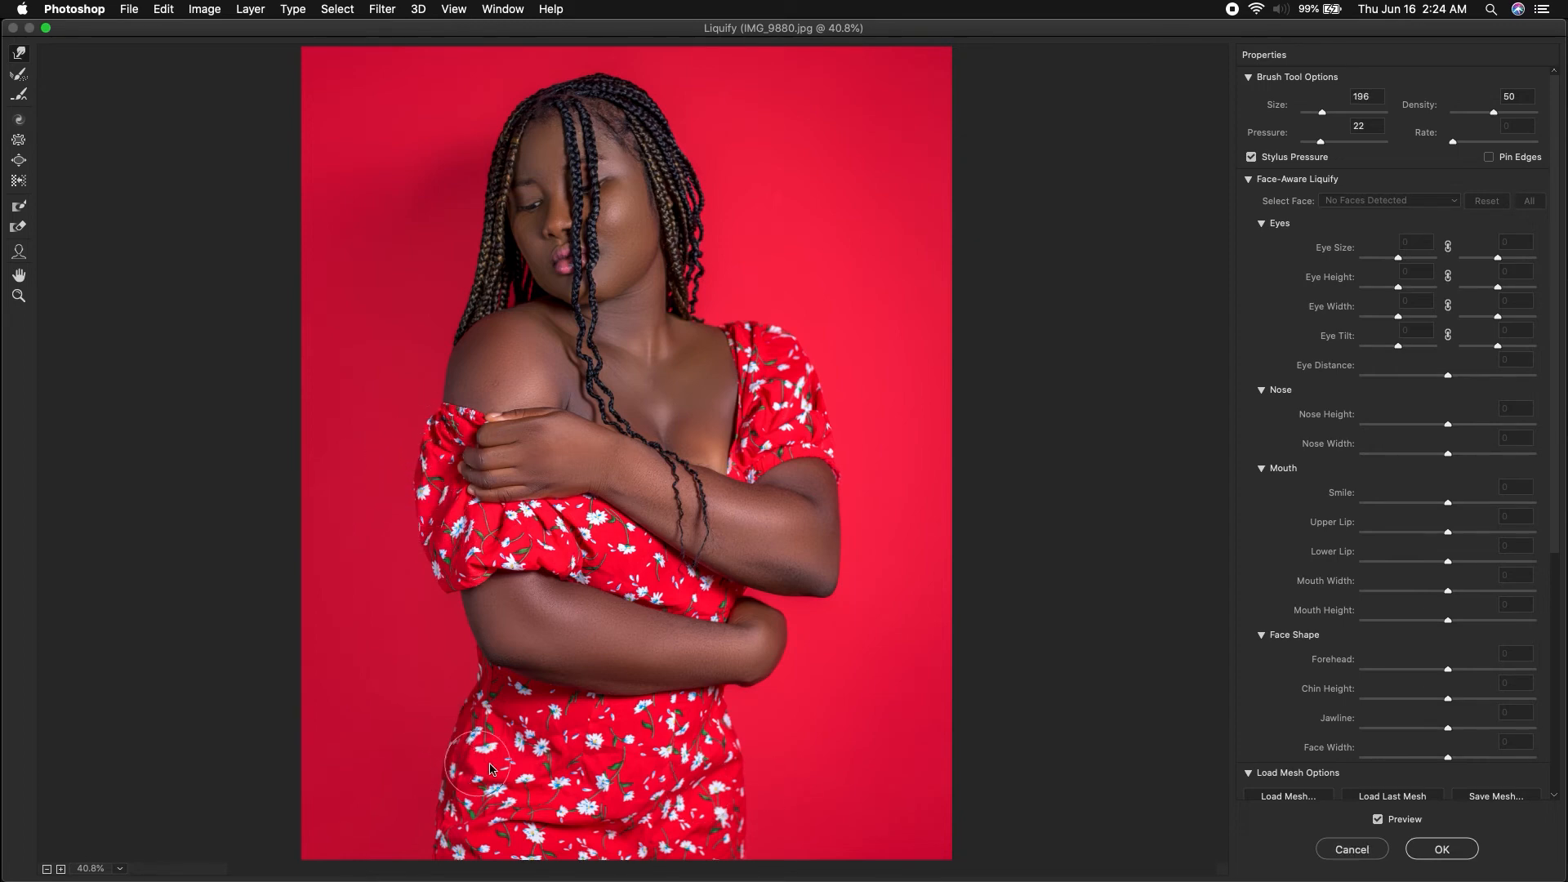
# - Push the hip outline on the image's right side outward using the Forward Warp tool
pyautogui.moveTo(643, 786); pyautogui.dragTo(701, 791)
pyautogui.moveTo(738, 791)
pyautogui.mouseDown()
pyautogui.moveTo(776, 776)
pyautogui.moveTo(752, 801)
pyautogui.moveTo(768, 786)
pyautogui.moveTo(742, 761)
pyautogui.mouseUp()
pyautogui.press('[')
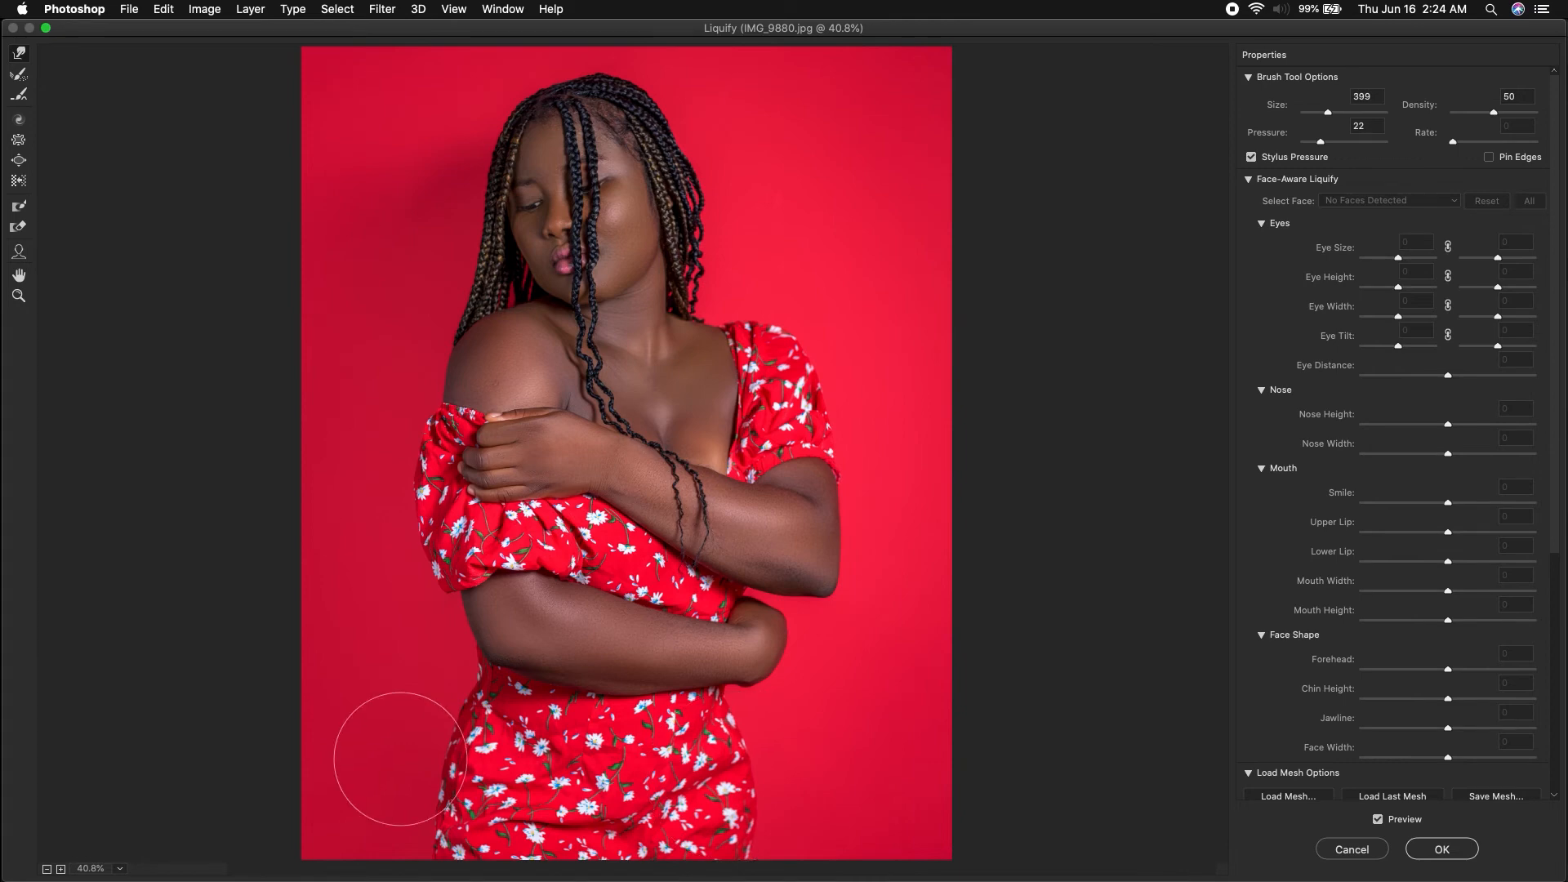
# - Push the hip and thigh outline on the image's left side outward using the Forward Warp tool at brush size 399
pyautogui.moveTo(439, 789); pyautogui.dragTo(428, 734)
pyautogui.moveTo(432, 815)
pyautogui.mouseDown()
pyautogui.moveTo(417, 820)
pyautogui.moveTo(420, 769)
pyautogui.mouseUp()
pyautogui.moveTo(419, 858); pyautogui.dragTo(411, 857)
pyautogui.moveTo(441, 762); pyautogui.dragTo(427, 760)
pyautogui.moveTo(429, 804); pyautogui.dragTo(418, 802)
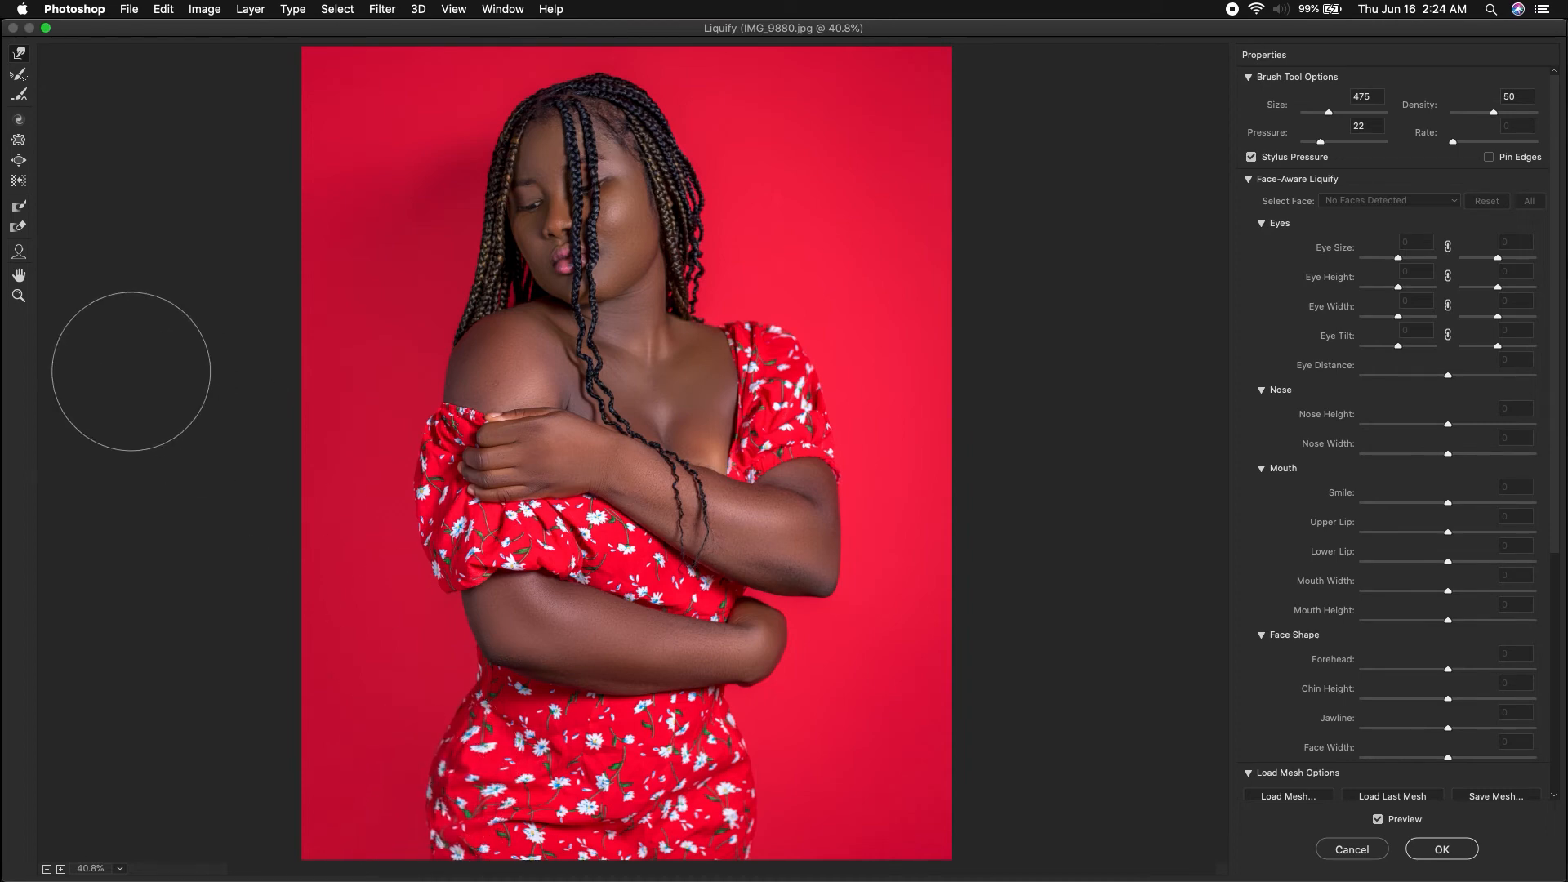
# - Smooth the reshaped hip contours on both sides of the dress using the Smooth tool, reducing the brush size to 125
pyautogui.click(18, 94)
pyautogui.press('[')
pyautogui.press('[')
pyautogui.press('[')
pyautogui.press('[')
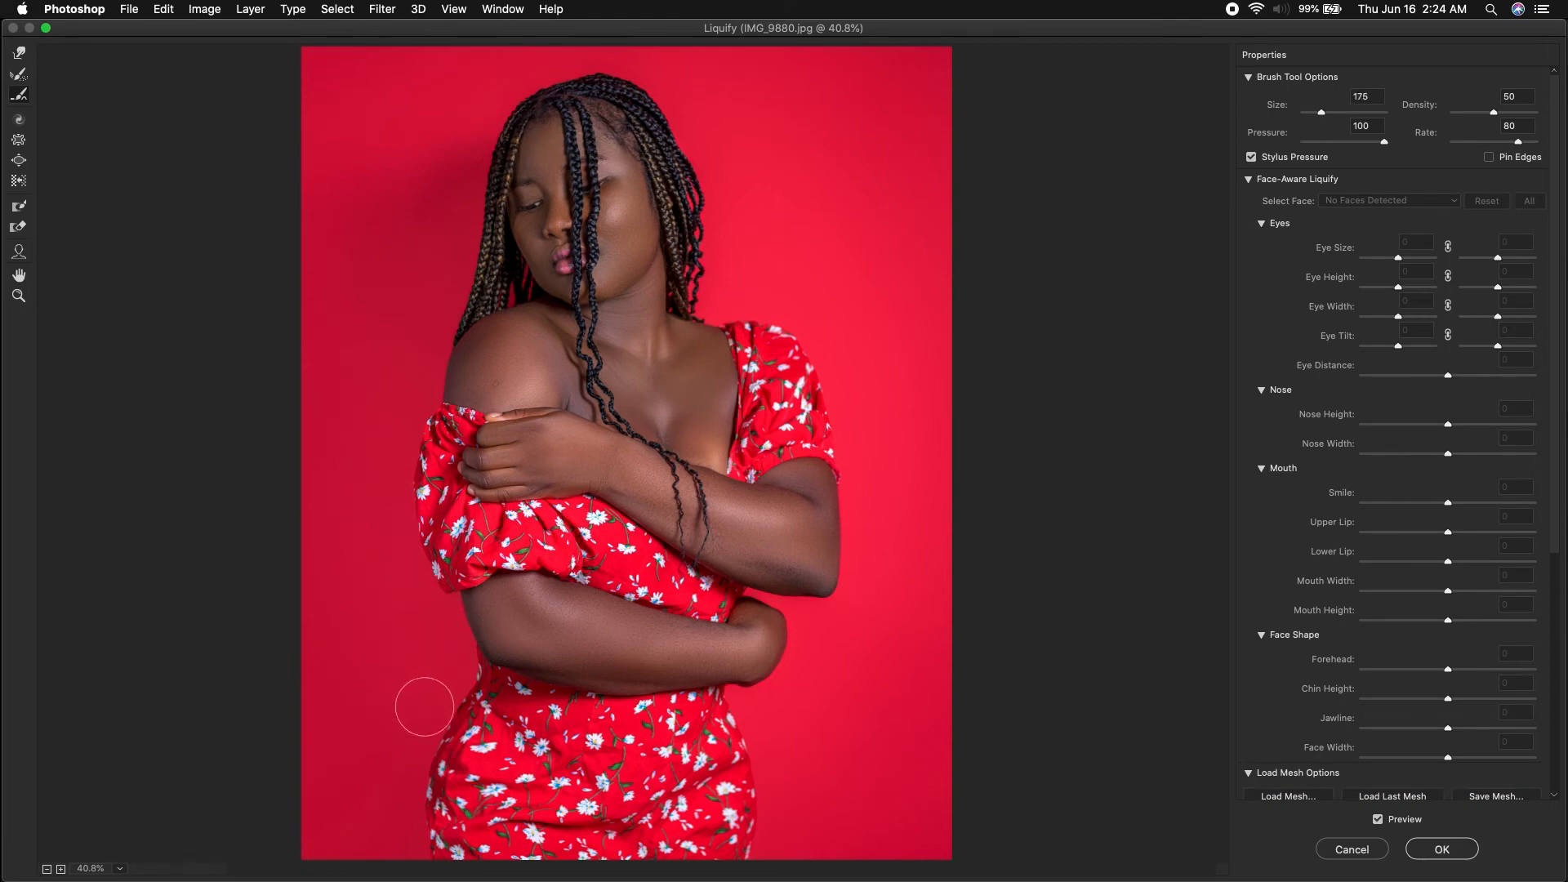
pyautogui.moveTo(488, 687)
pyautogui.mouseDown()
pyautogui.moveTo(424, 746)
pyautogui.moveTo(431, 865)
pyautogui.moveTo(420, 807)
pyautogui.moveTo(458, 675)
pyautogui.moveTo(406, 820)
pyautogui.mouseUp()
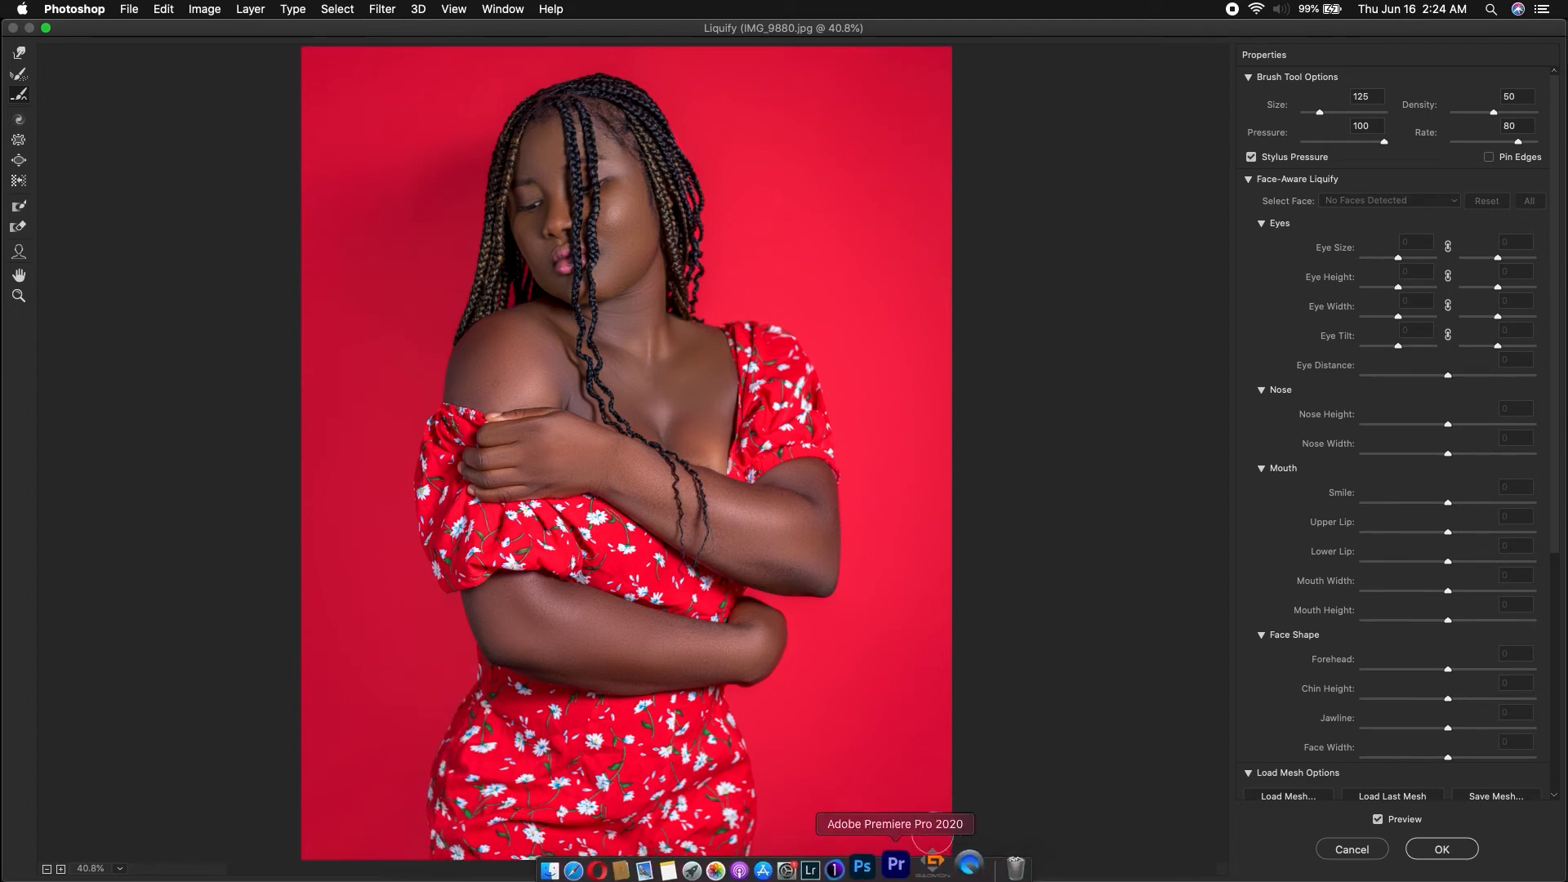
pyautogui.moveTo(710, 709)
pyautogui.mouseDown()
pyautogui.moveTo(750, 799)
pyautogui.moveTo(749, 851)
pyautogui.mouseUp()
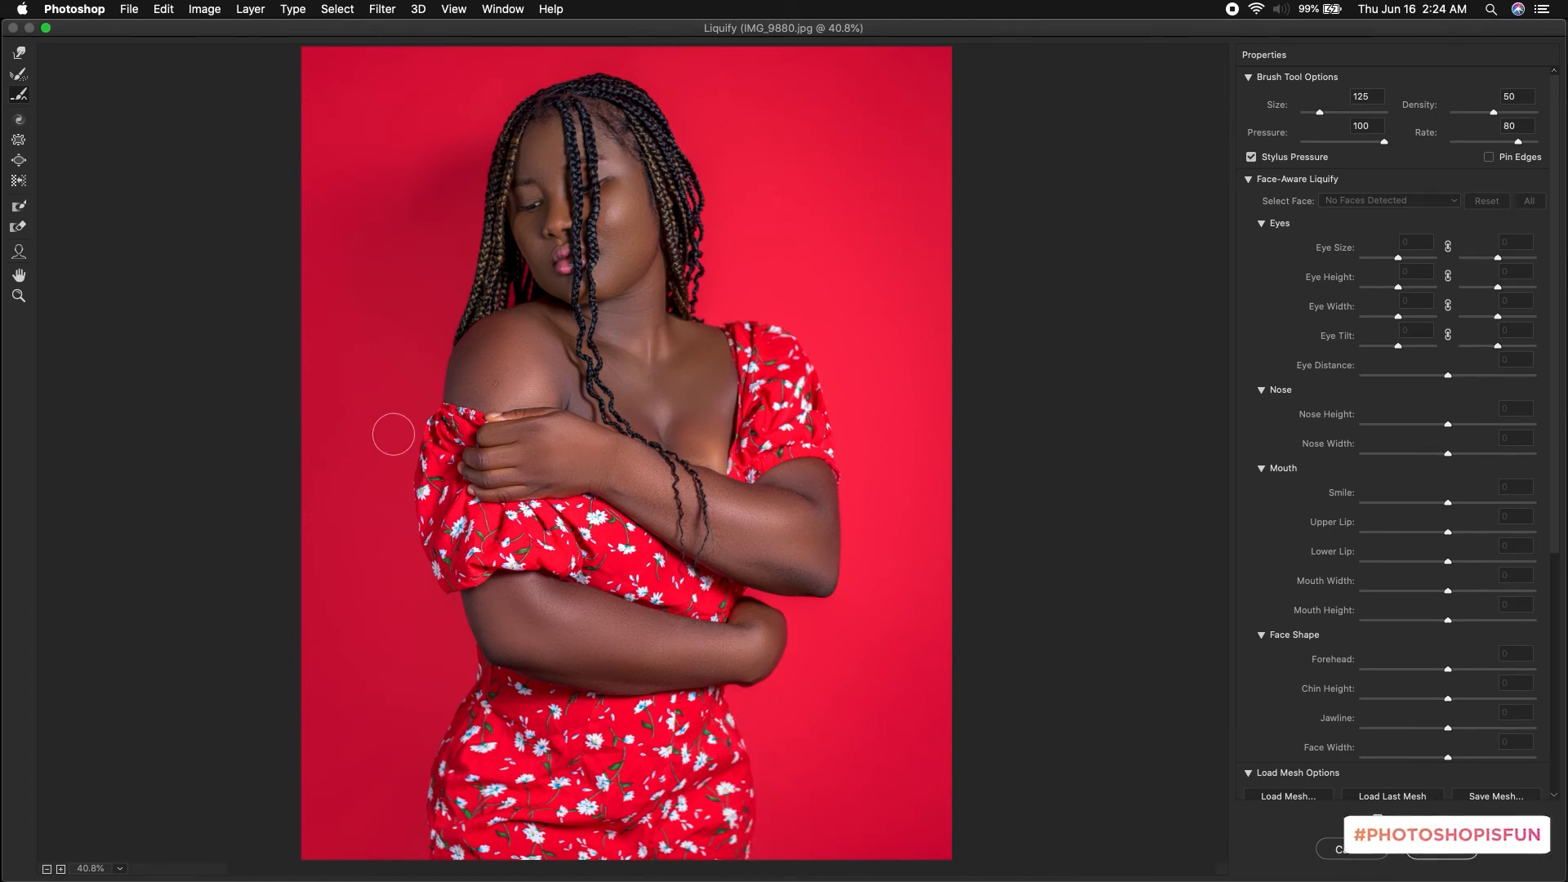
# - Smooth the puffed sleeve's outer edge, and nudge and smooth the dress neckline beside the chest using the Forward Warp and Smooth tools
pyautogui.moveTo(415, 528); pyautogui.dragTo(441, 578)
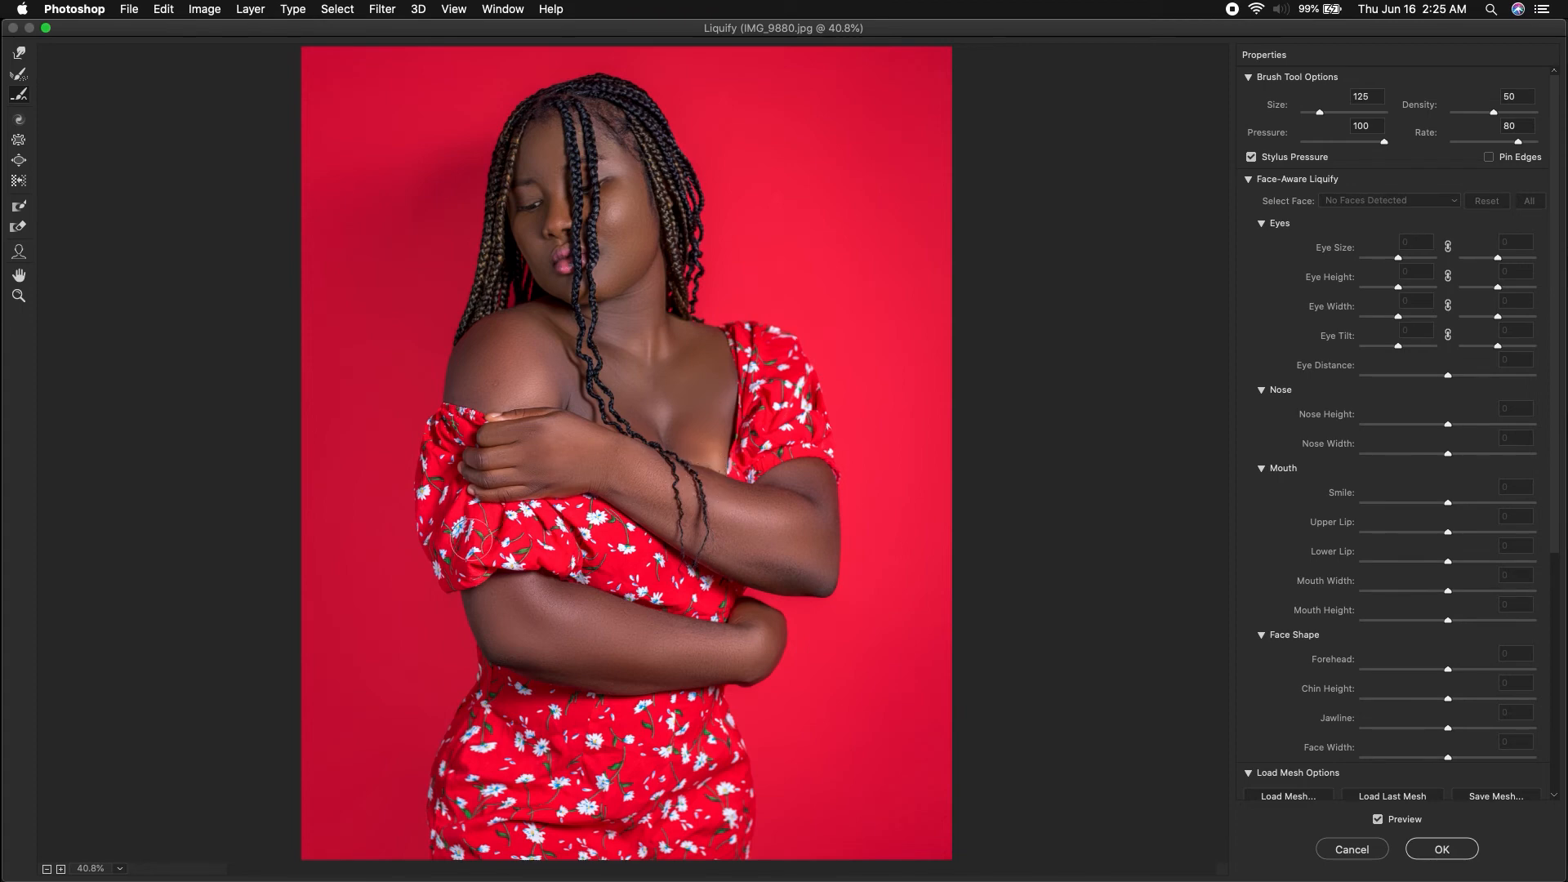
pyautogui.click(18, 52)
pyautogui.press('[')
pyautogui.press('[')
pyautogui.press('[')
pyautogui.press('[')
pyautogui.press('[')
pyautogui.moveTo(710, 463); pyautogui.dragTo(715, 468)
pyautogui.click(19, 94)
pyautogui.moveTo(700, 465); pyautogui.dragTo(728, 473)
pyautogui.press(']')
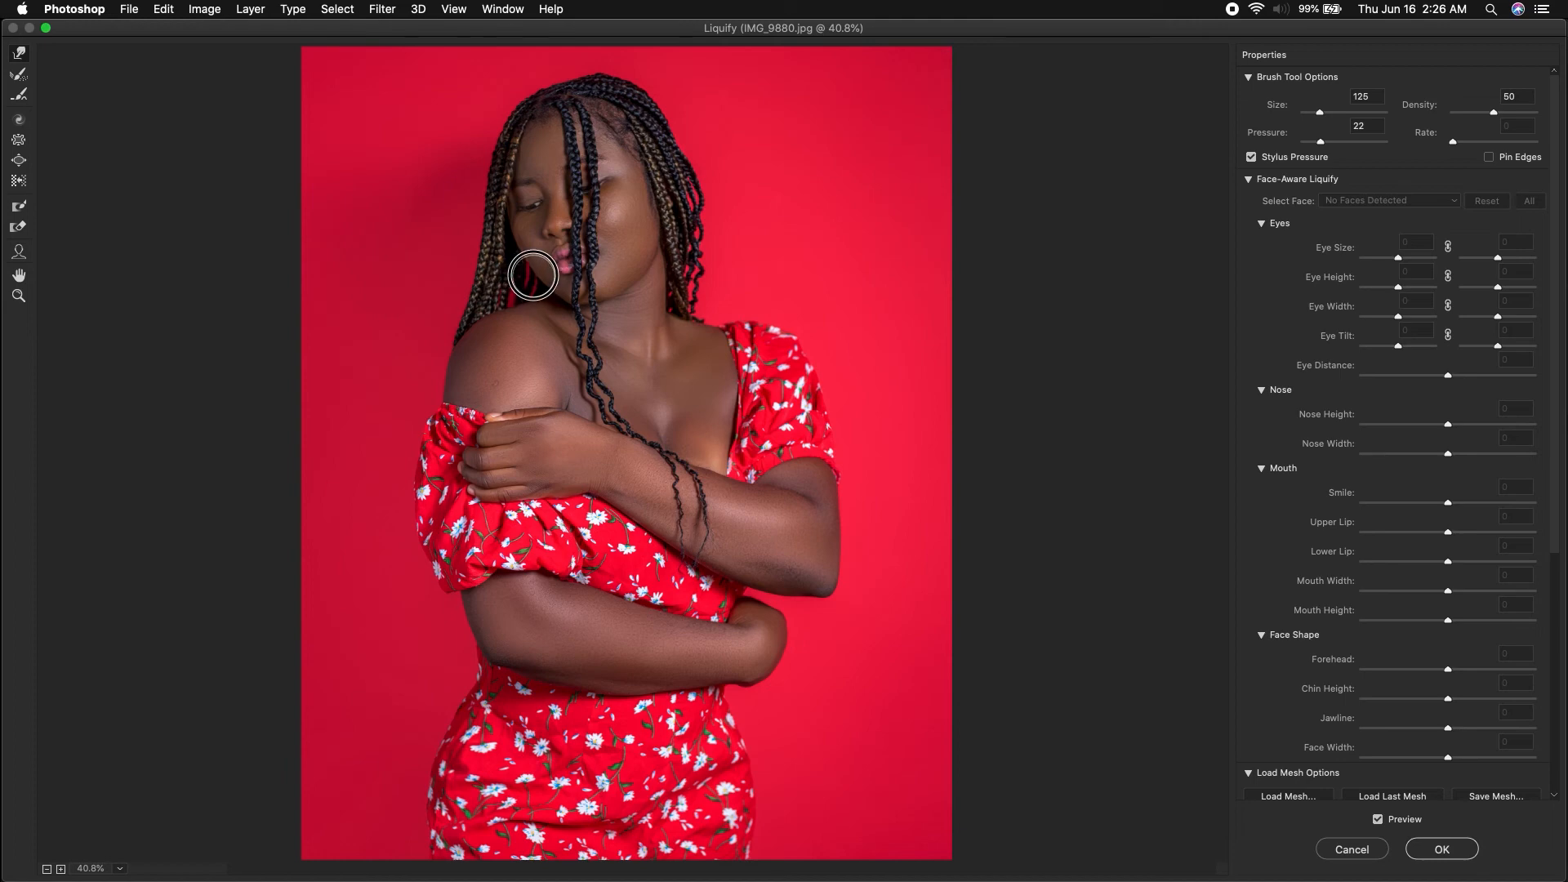
pyautogui.click(20, 95)
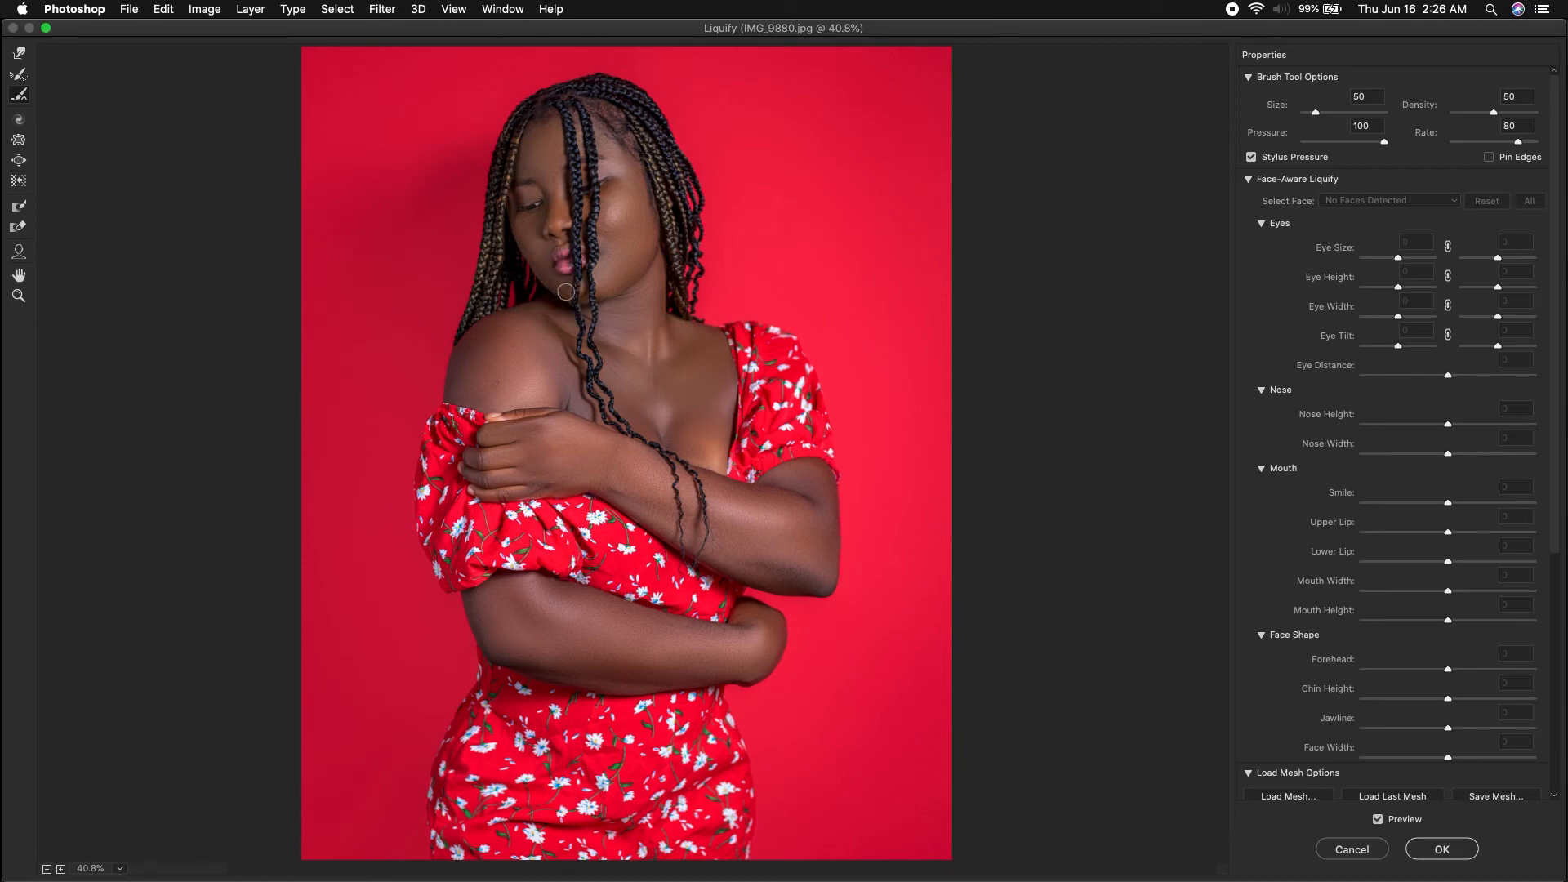
# - Compare the portrait before and after the sleeve and neckline refinements by toggling the Liquify preview
pyautogui.click(1382, 824)
pyautogui.click(1380, 821)
pyautogui.click(1380, 821)
pyautogui.click(1380, 821)
# - Push the hip outlines on both sides of the dress further outward using the Forward Warp tool at brush size 639
pyautogui.click(23, 51)
pyautogui.moveTo(420, 735)
pyautogui.mouseDown()
pyautogui.moveTo(523, 774)
pyautogui.moveTo(439, 767)
pyautogui.moveTo(431, 788)
pyautogui.mouseUp()
pyautogui.moveTo(732, 794); pyautogui.dragTo(746, 794)
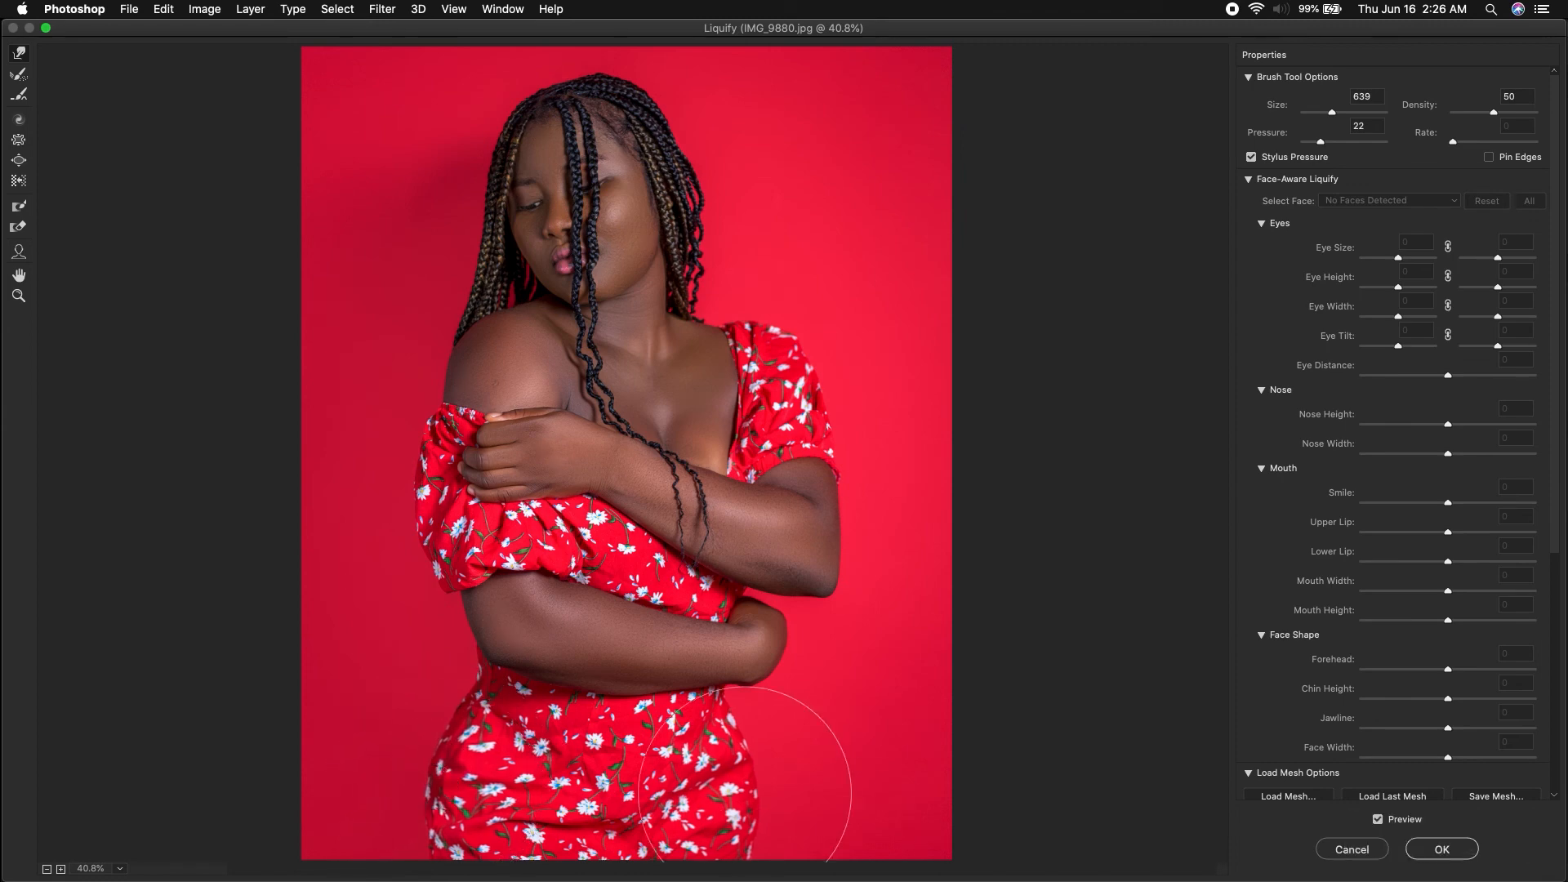
# - Touch up the puffed sleeve's hem and the underside of the lower forearm using the Forward Warp and Smooth tools
pyautogui.moveTo(463, 596); pyautogui.dragTo(364, 594)
pyautogui.press(']')
pyautogui.press(']')
pyautogui.press(']')
pyautogui.press(']')
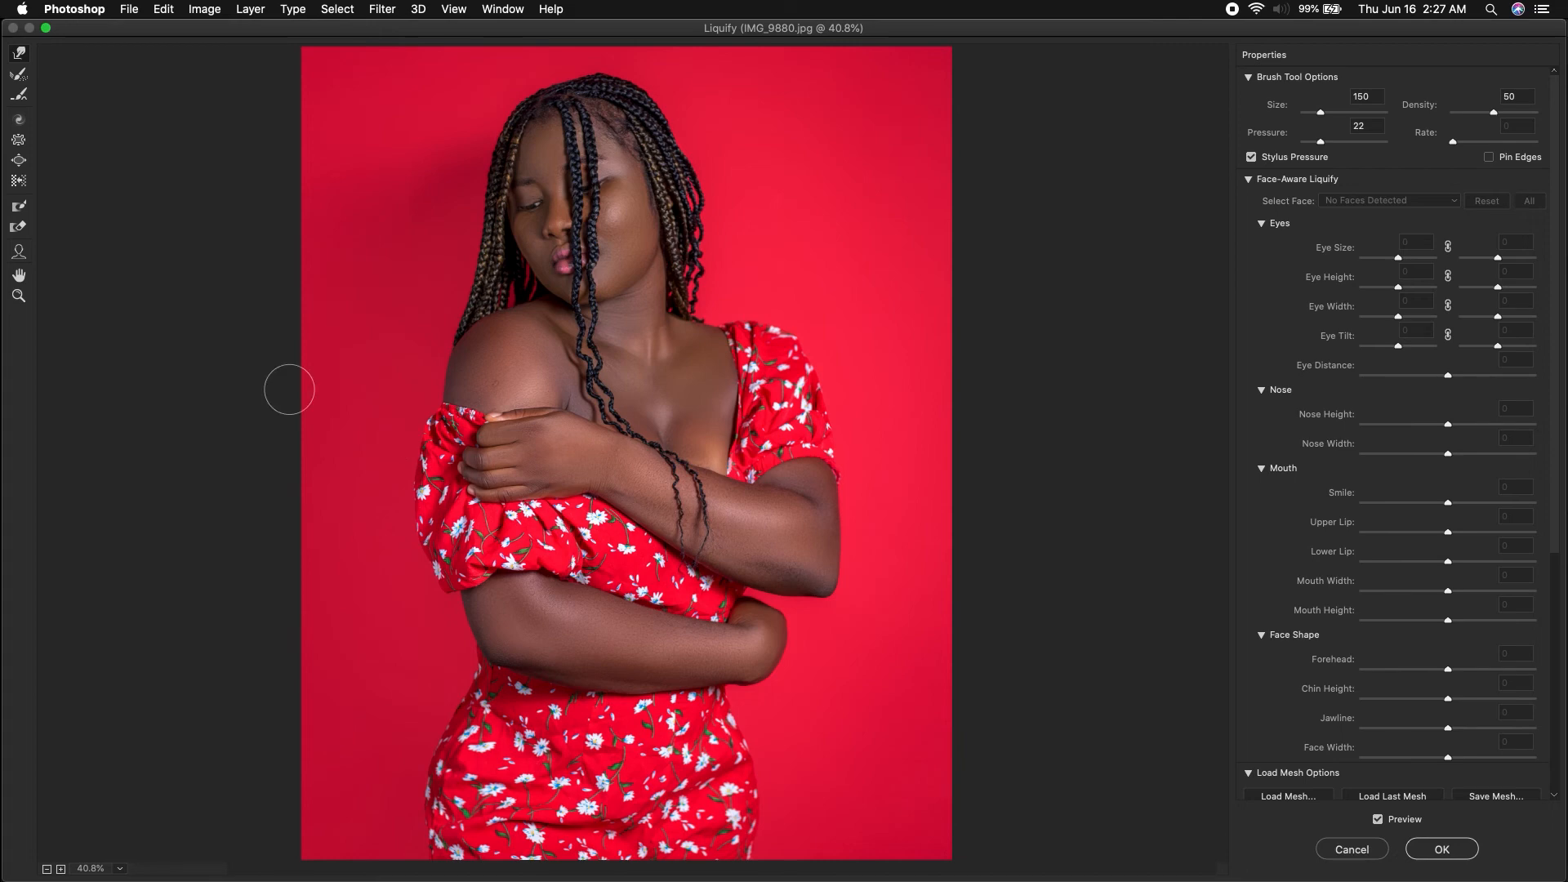
pyautogui.click(18, 96)
pyautogui.moveTo(532, 677)
pyautogui.mouseDown()
pyautogui.moveTo(661, 687)
pyautogui.moveTo(538, 669)
pyautogui.mouseUp()
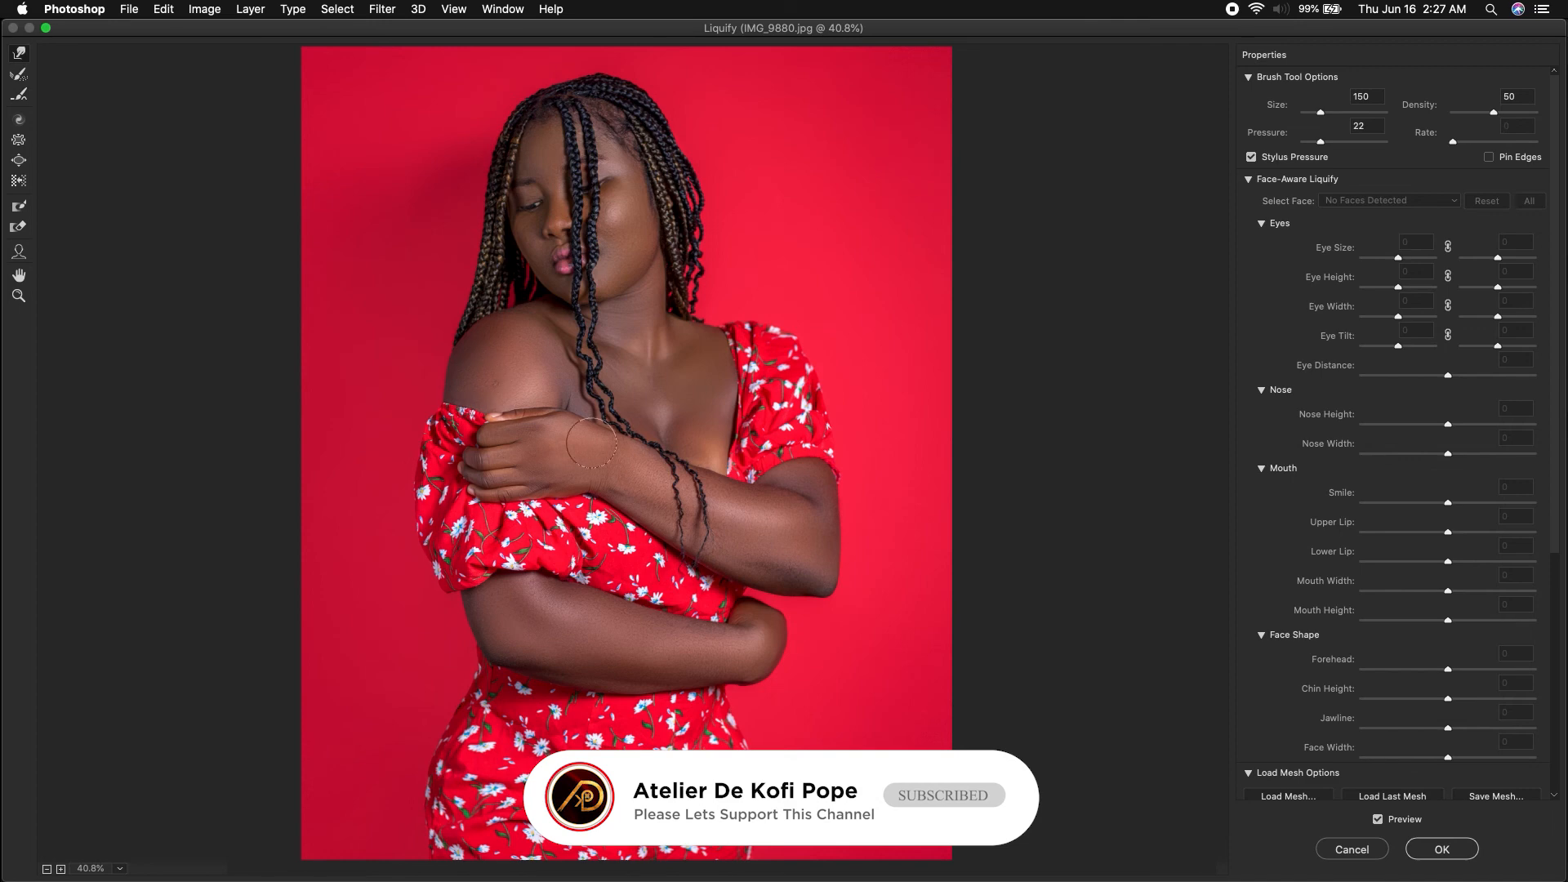
# - Push the chest contour toward the dress neckline using the Forward Warp tool at brush size 90
pyautogui.press('[')
pyautogui.press('[')
pyautogui.press('[')
pyautogui.press('[')
pyautogui.press('[')
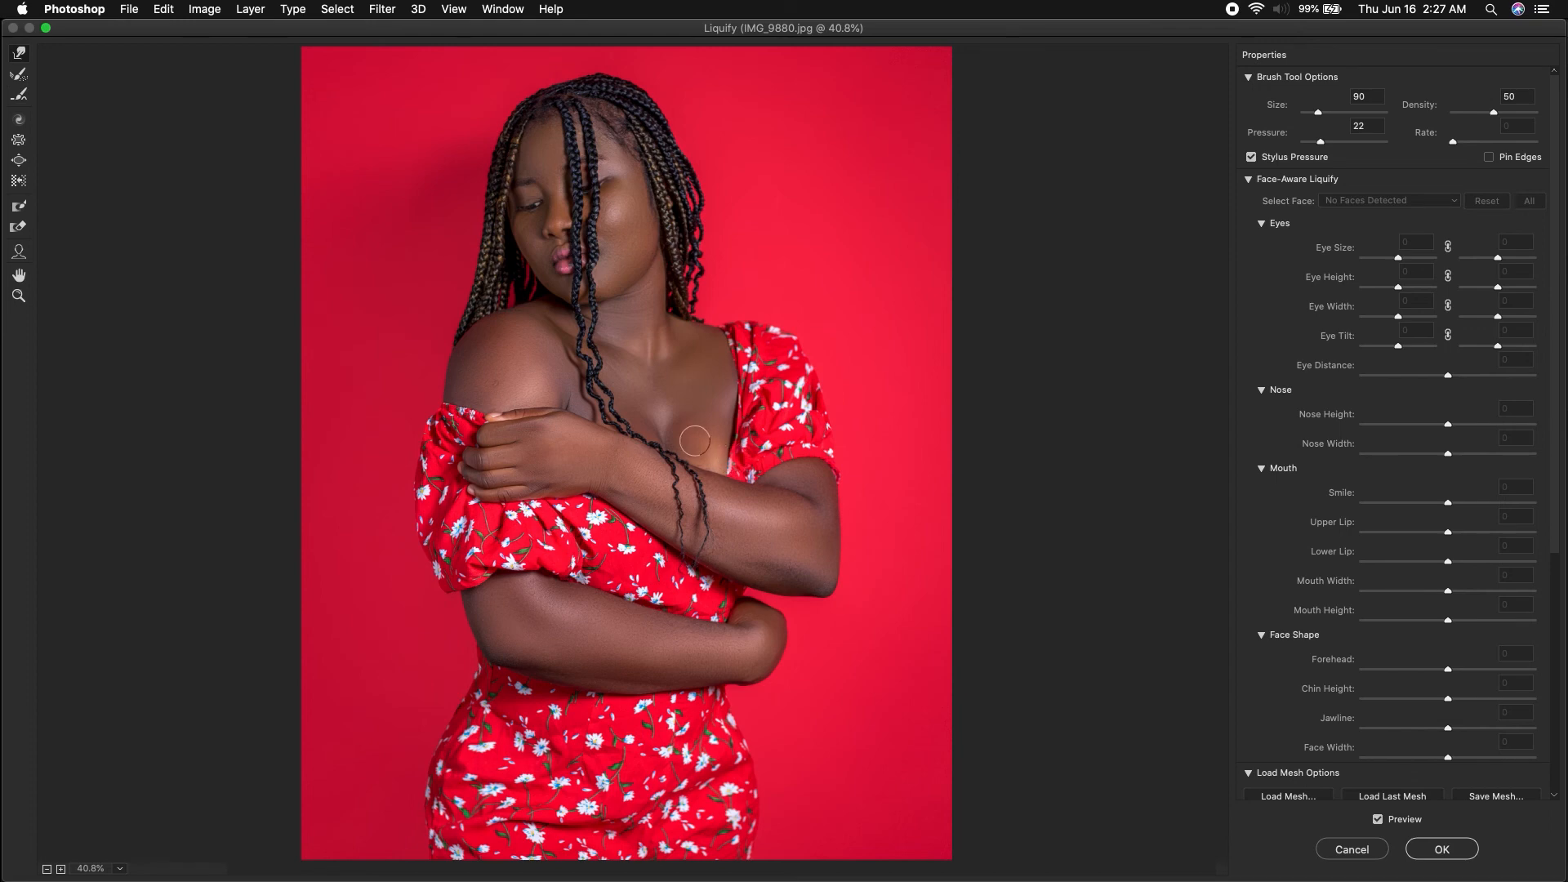
pyautogui.moveTo(705, 451); pyautogui.dragTo(739, 461)
# - Enlarge the chest area beside the dress neckline using the Bloat tool at brush size 250
pyautogui.click(19, 159)
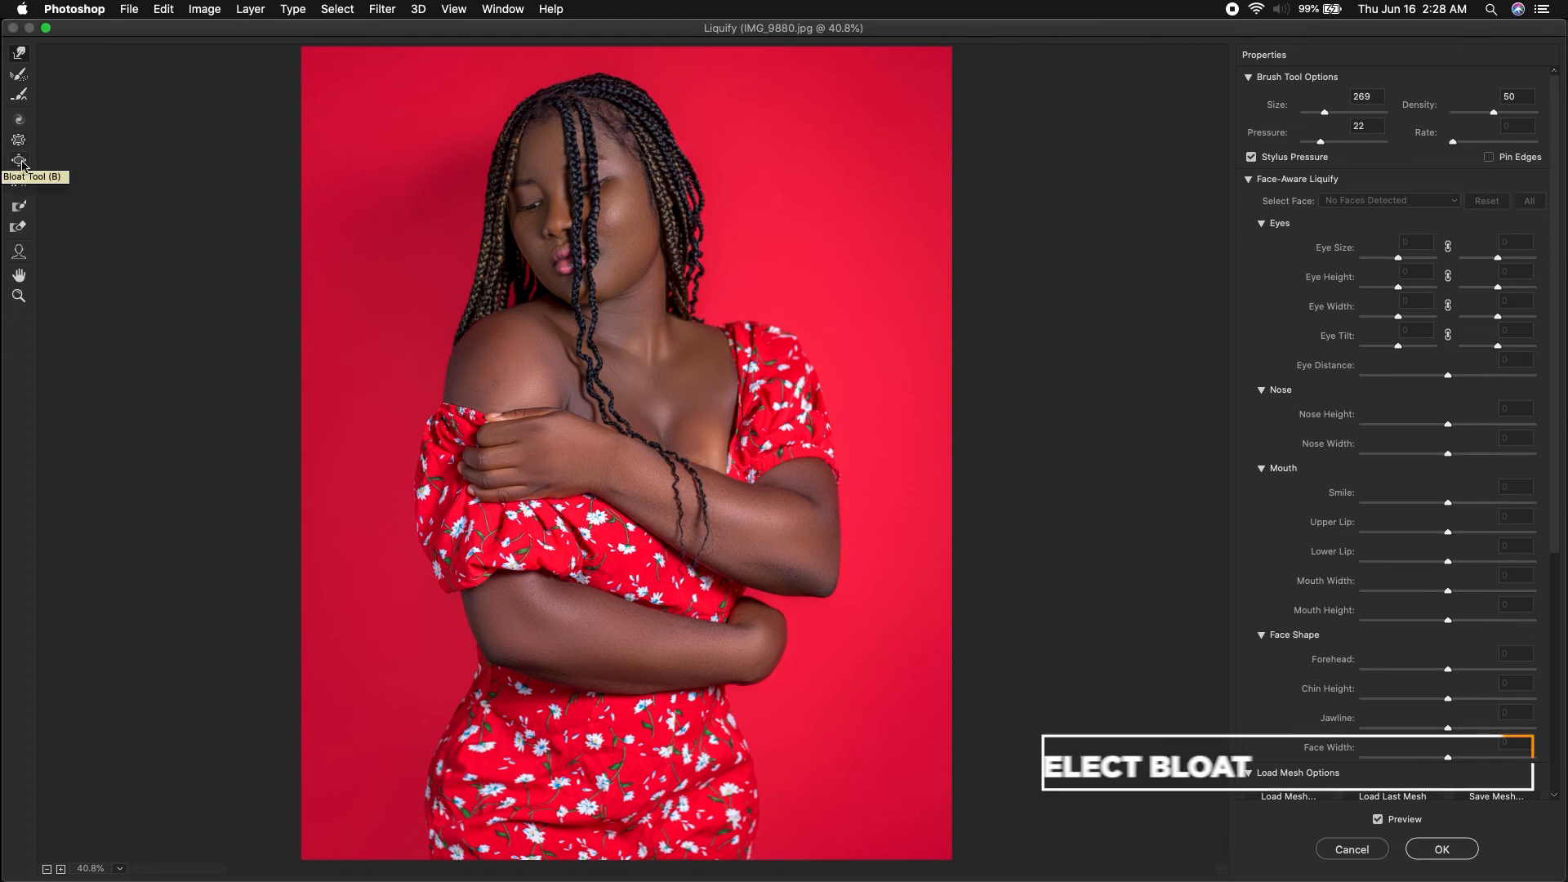
pyautogui.press('[')
pyautogui.press('[')
pyautogui.press('[')
pyautogui.press('[')
pyautogui.press(']')
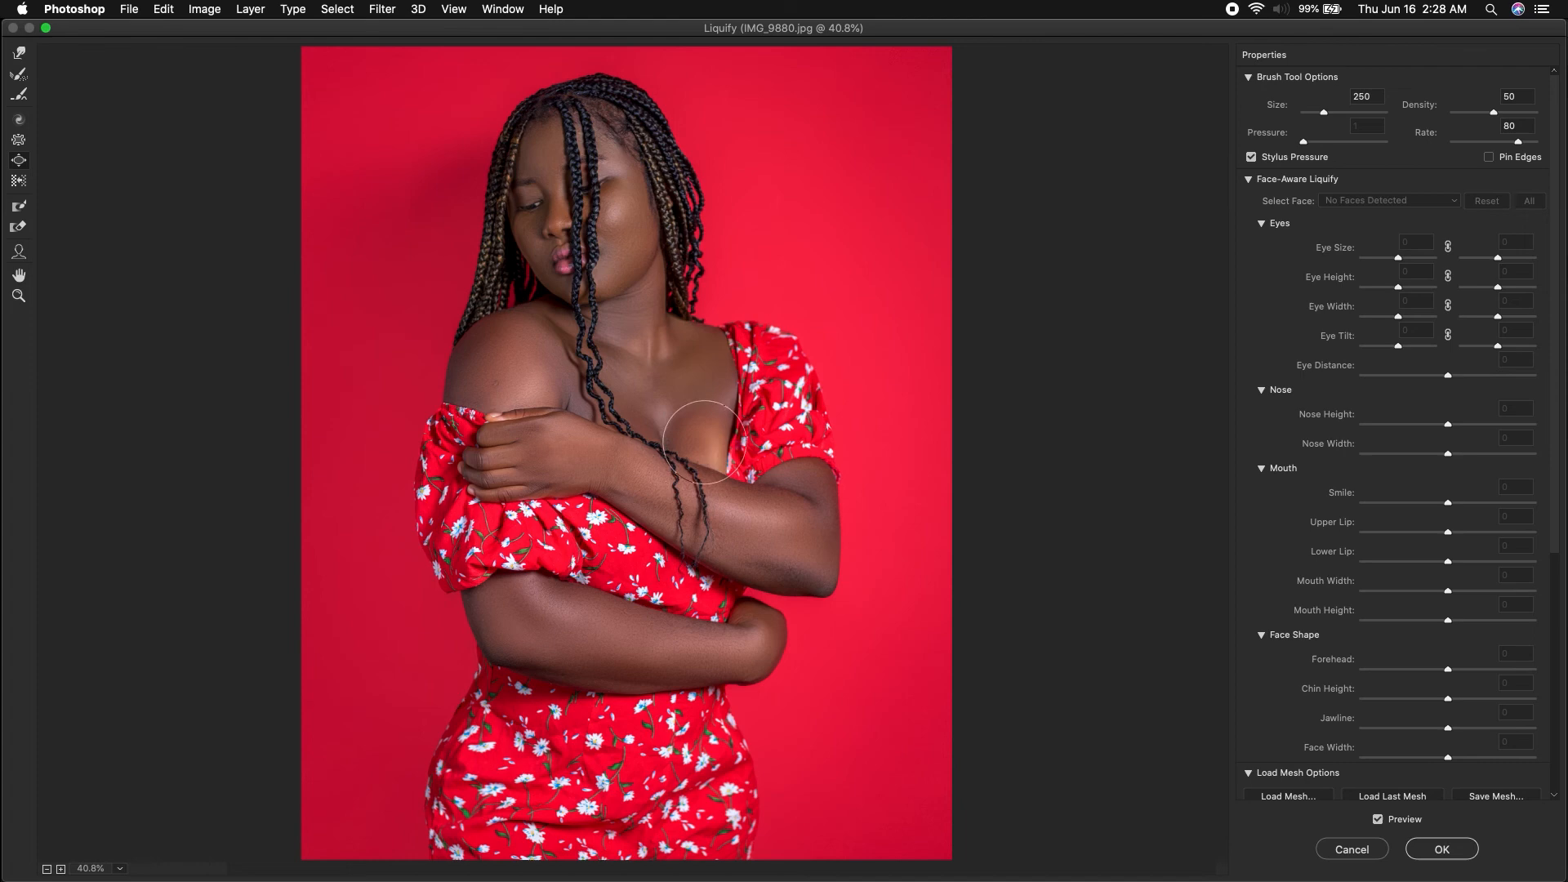
pyautogui.moveTo(702, 446); pyautogui.dragTo(714, 442)
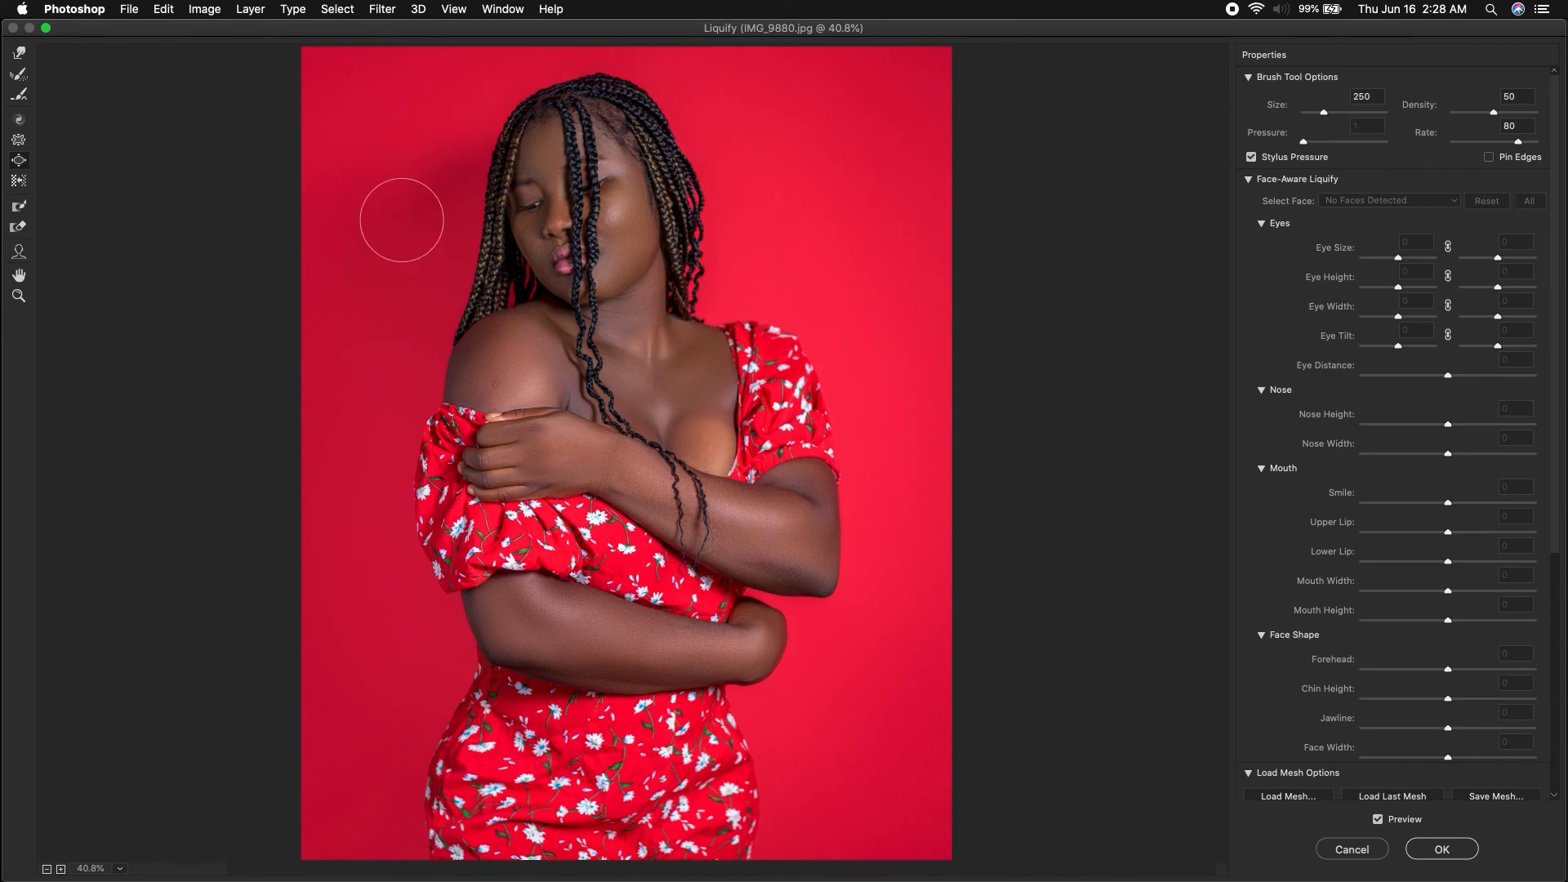
# - Try slimming the cheek and jaw beside the long braids using the Pucker tool, and undo the last pucker
pyautogui.click(21, 141)
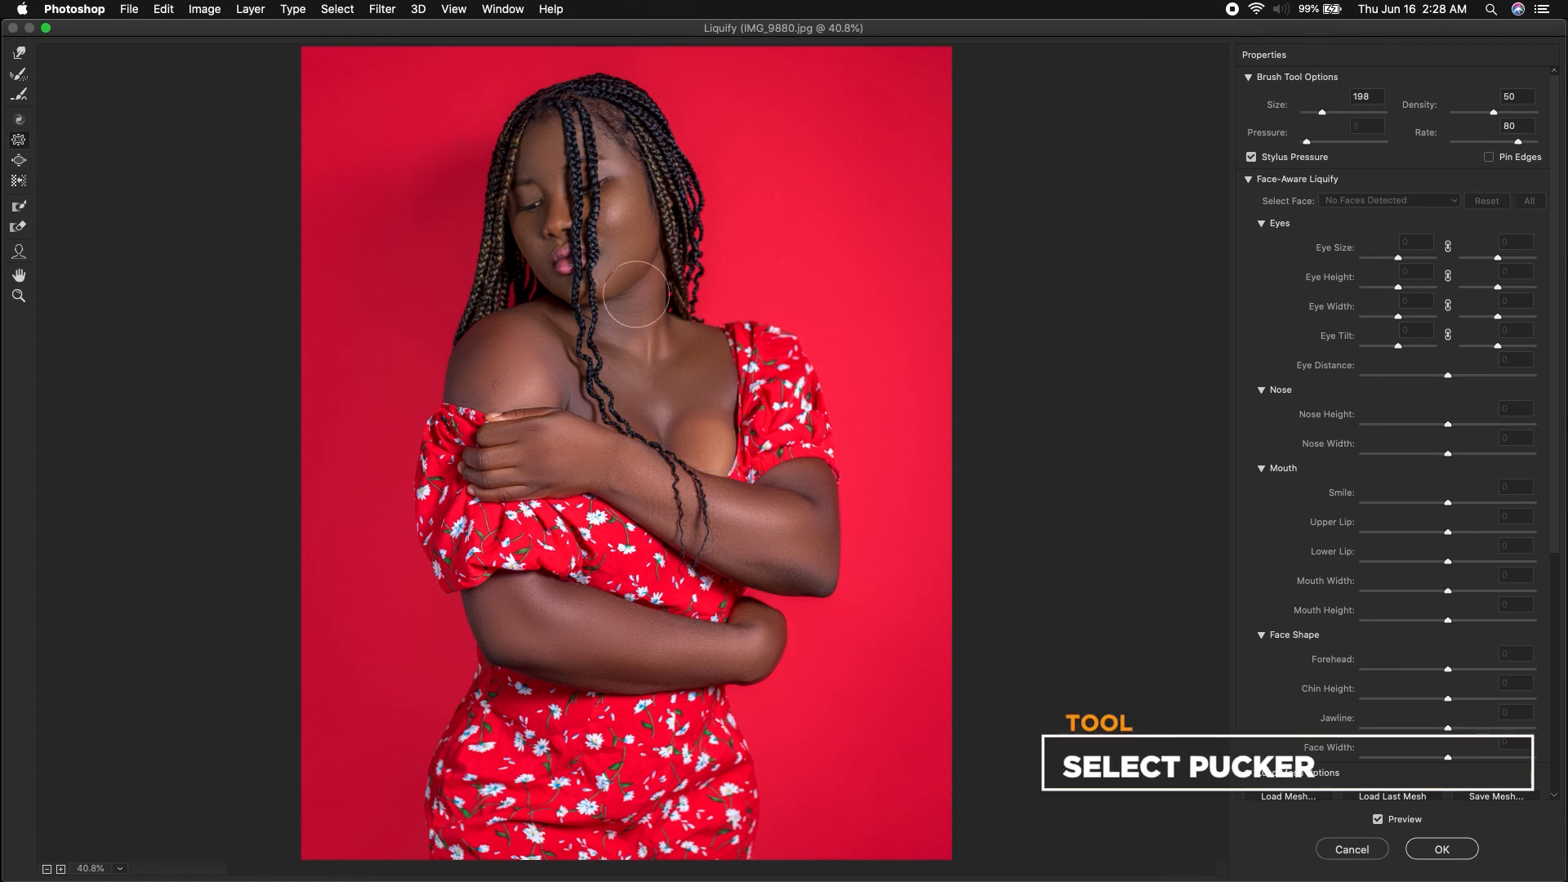
pyautogui.press(']')
pyautogui.press(']')
pyautogui.press(']')
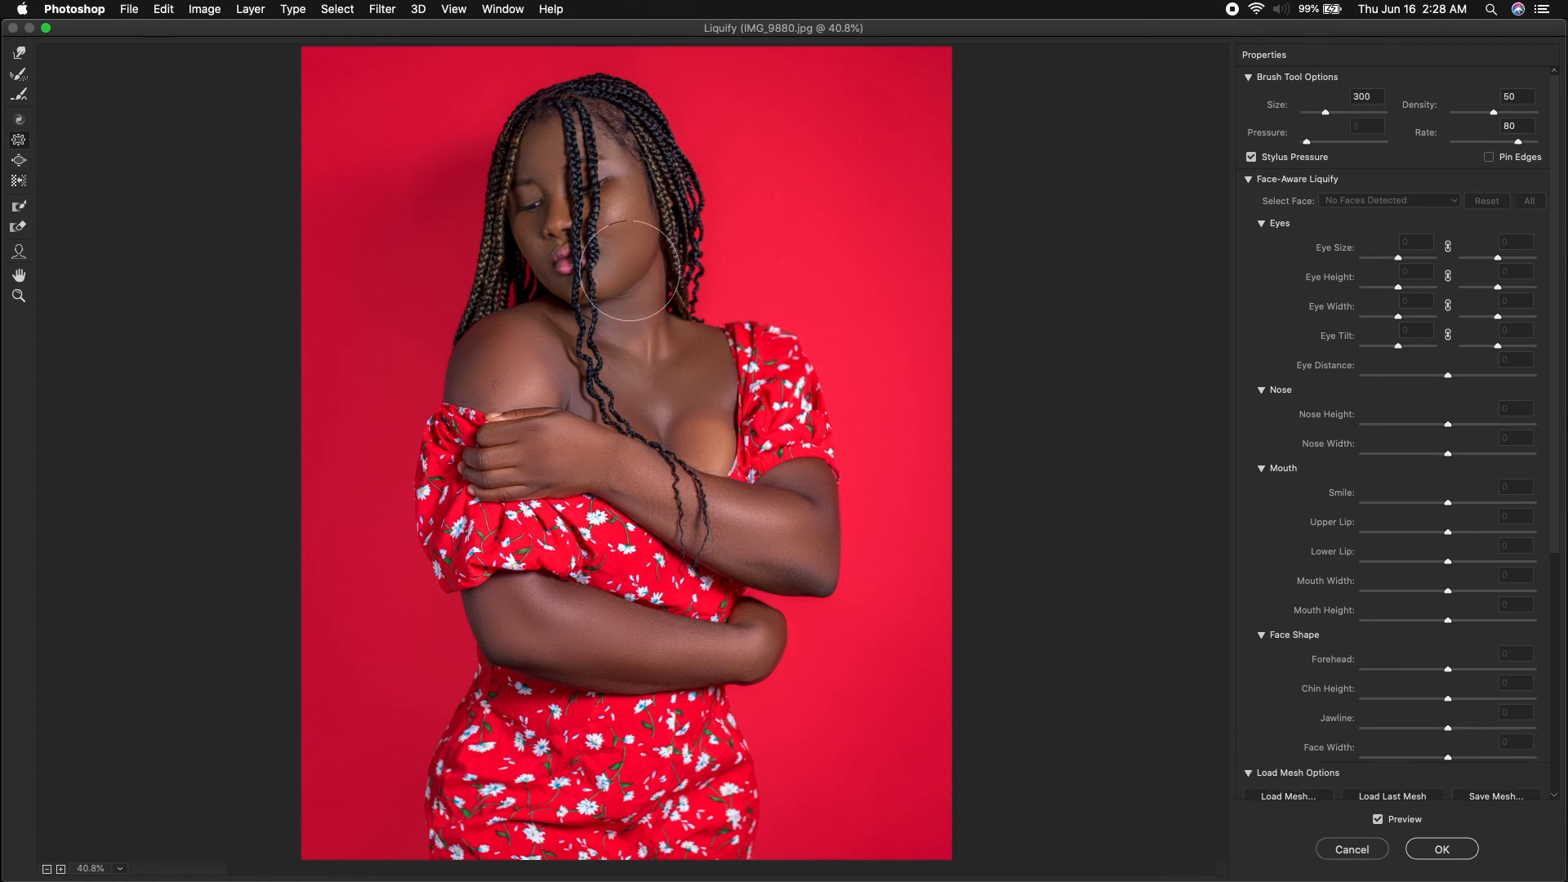
pyautogui.press('[')
pyautogui.press('[')
pyautogui.press(']')
pyautogui.press(']')
pyautogui.click(626, 266)
pyautogui.click(625, 265)
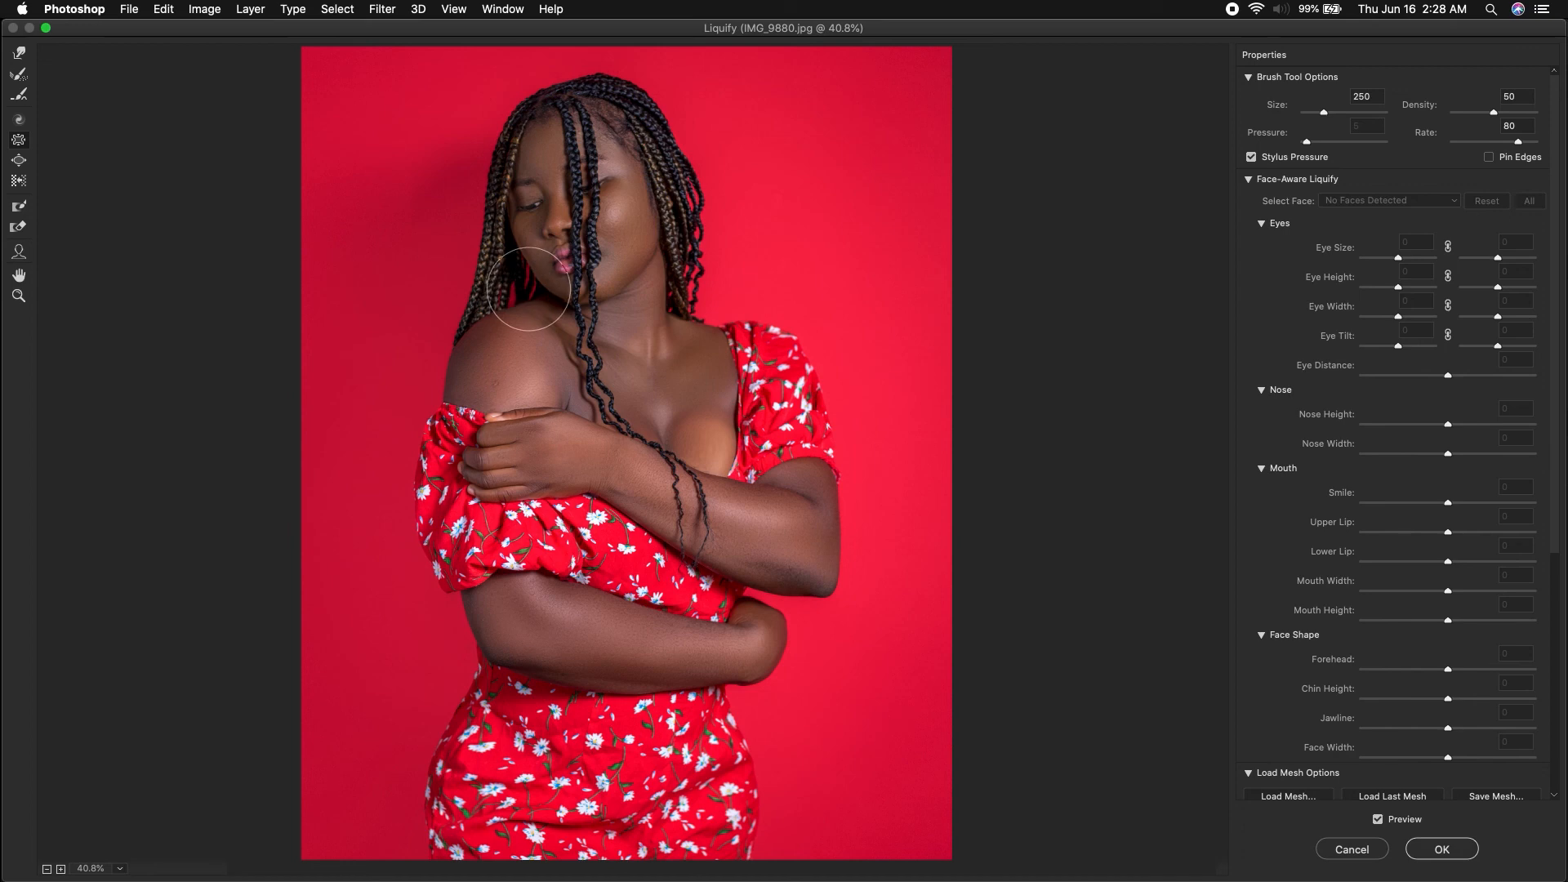
pyautogui.press('super+z')
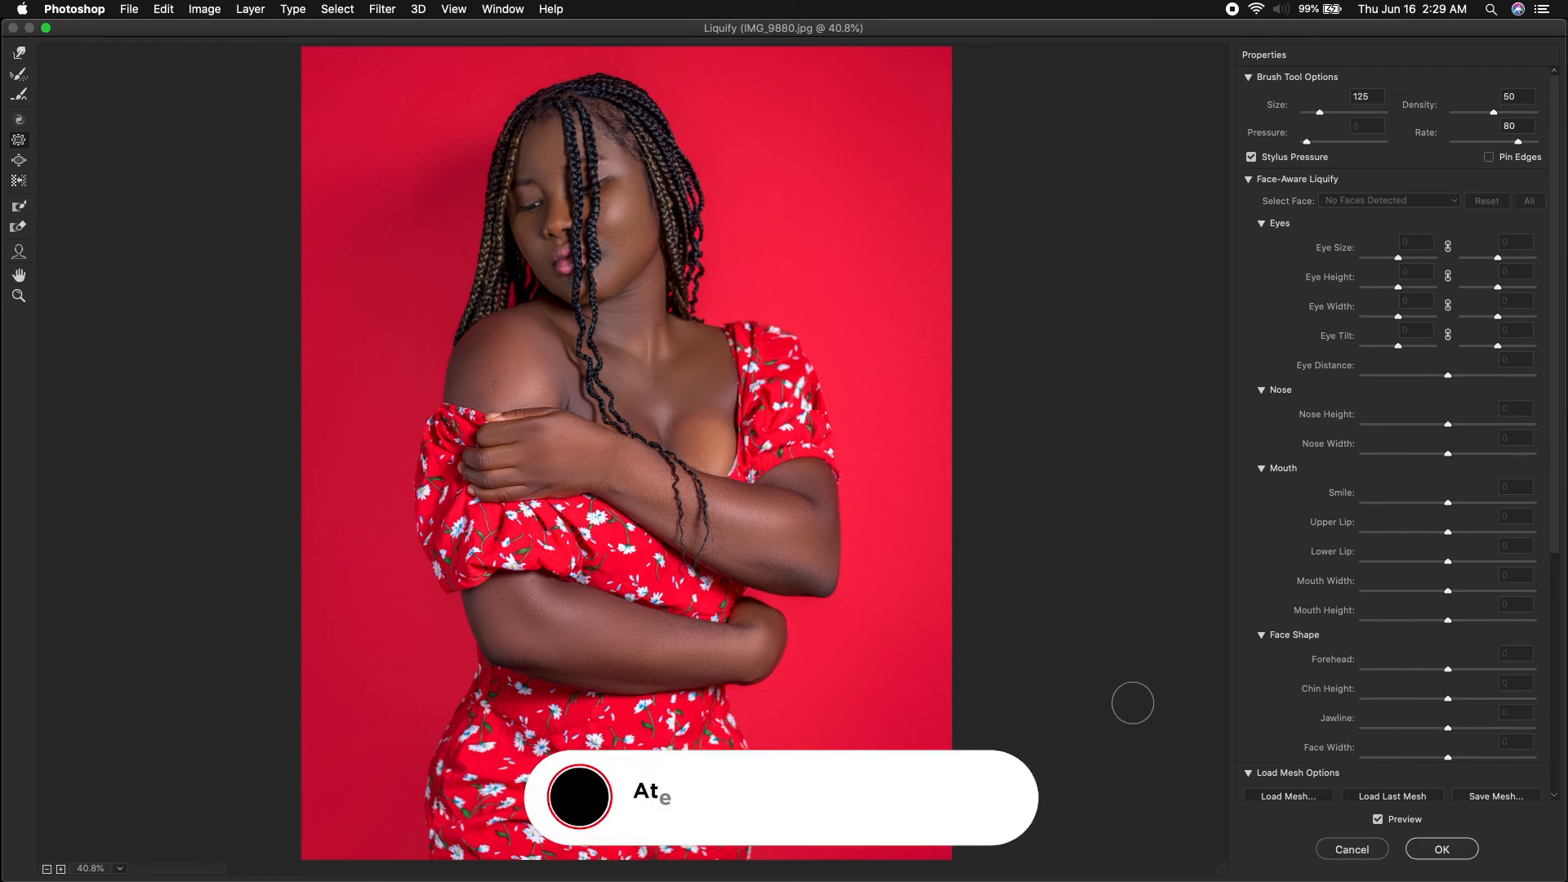
# - Compare the original photo with the reshaped chest, sleeve and hips by toggling the Liquify preview
pyautogui.click(1380, 820)
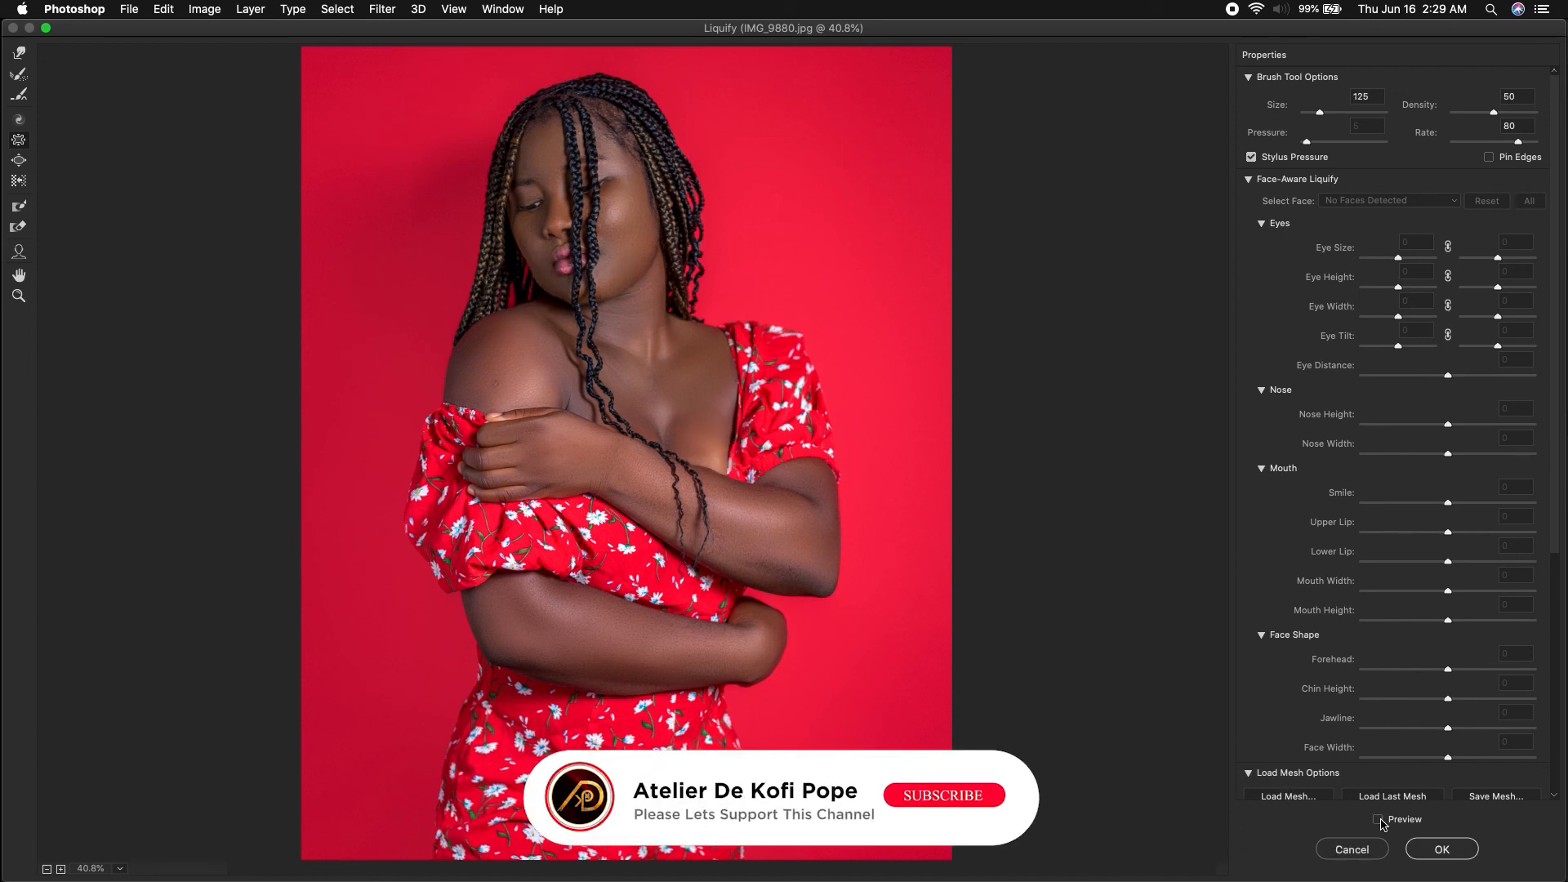
pyautogui.click(1380, 821)
pyautogui.click(1380, 820)
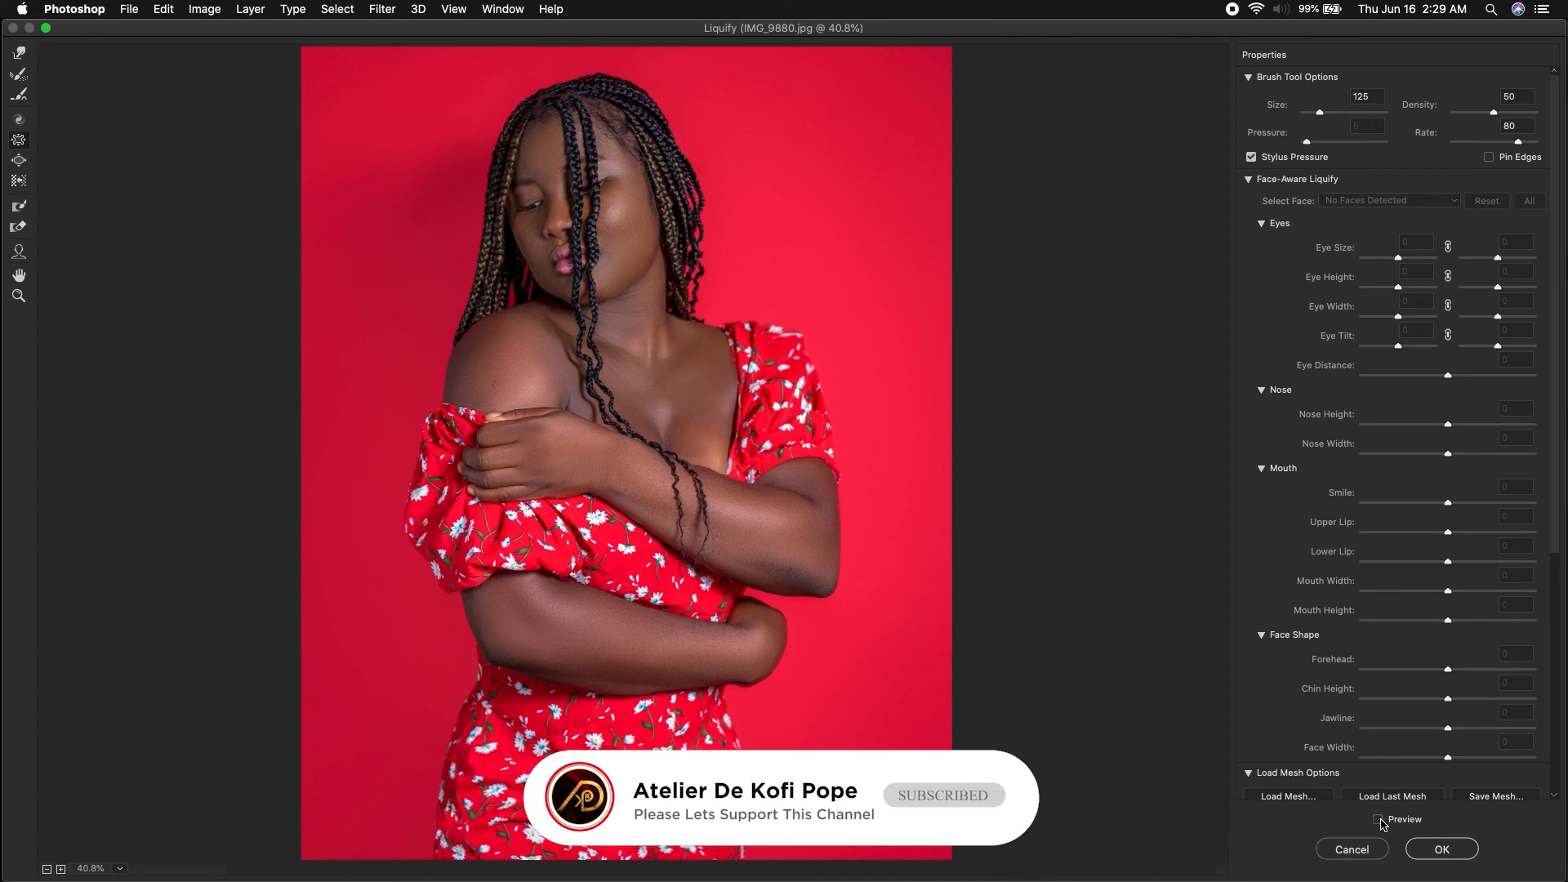
pyautogui.click(1379, 821)
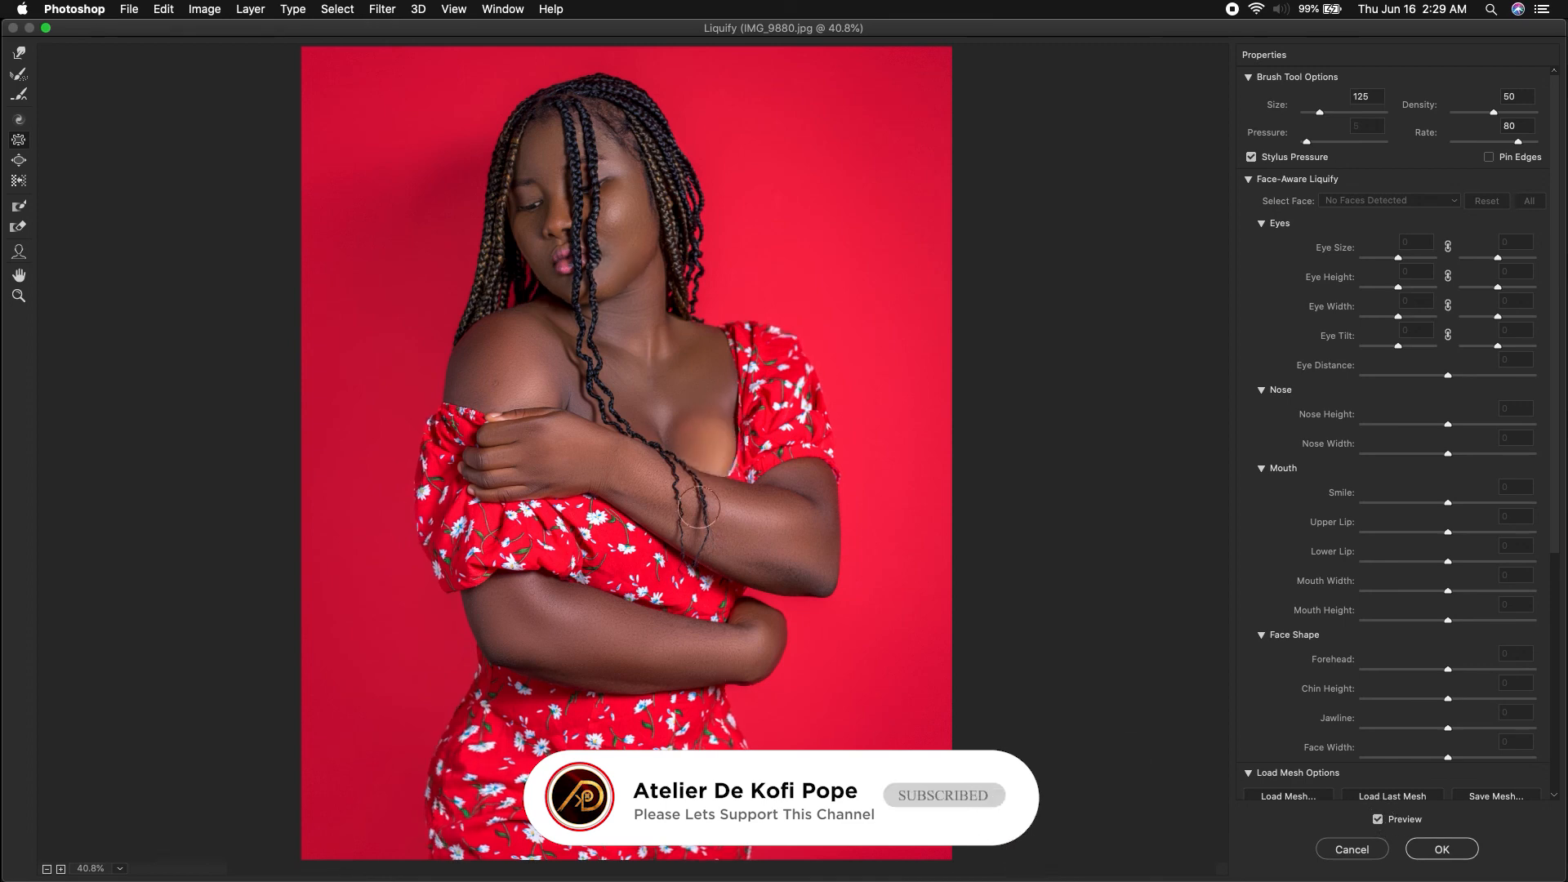
# - Switch to the Forward Warp tool and reduce its brush size to 125
pyautogui.click(19, 52)
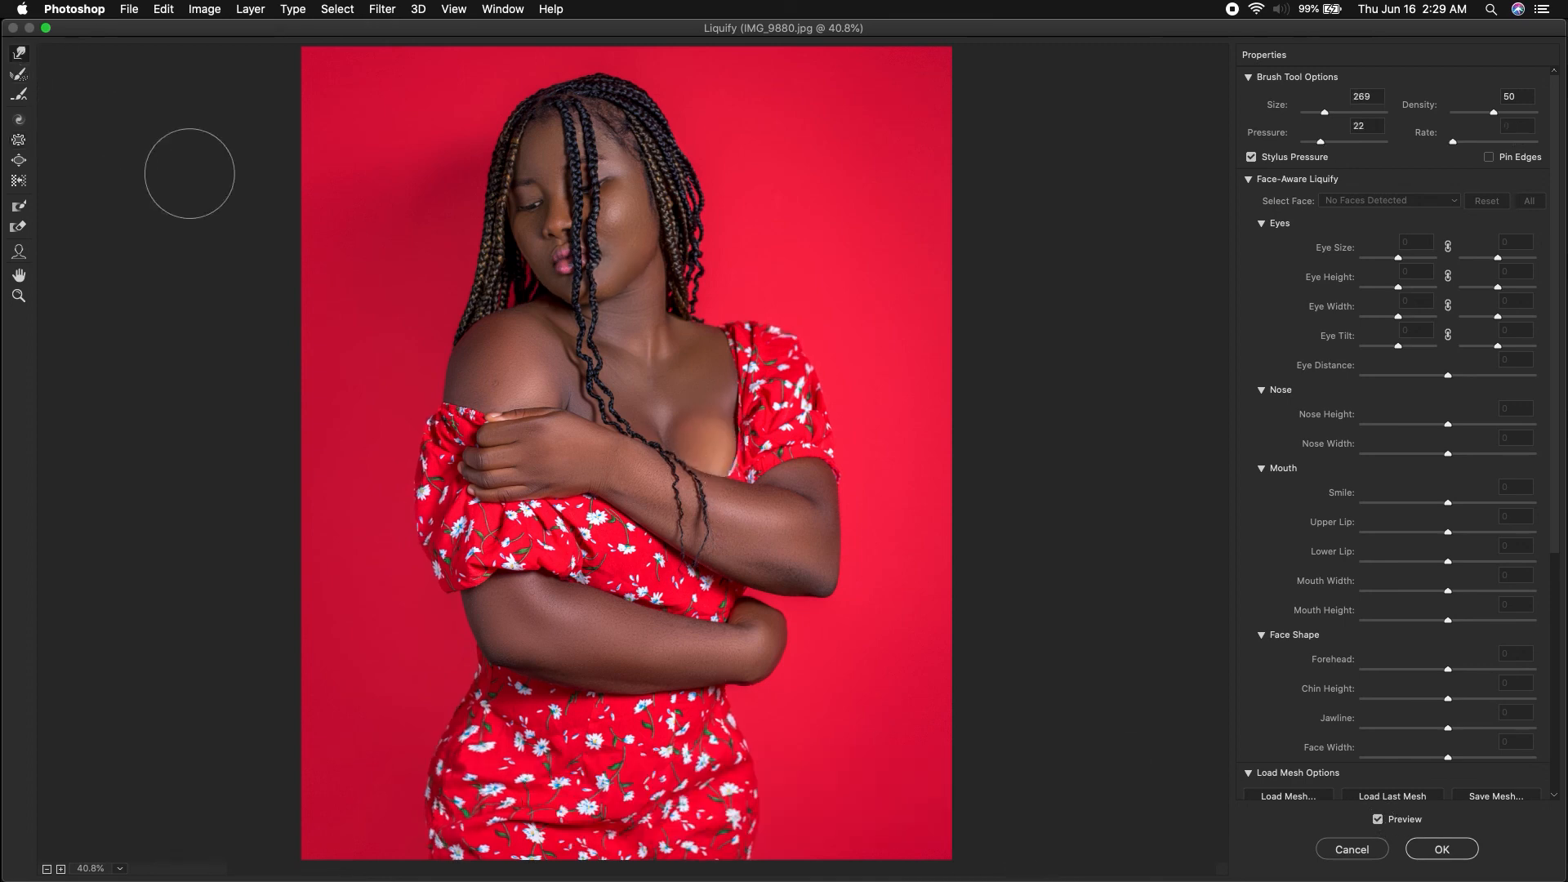
pyautogui.press('[')
pyautogui.press('[')
pyautogui.press('[')
pyautogui.press('[')
pyautogui.press('[')
pyautogui.press('[')
pyautogui.press('[')
pyautogui.press('[')
# - Check the complete set of Liquify changes against the original portrait, leaving the preview enabled
pyautogui.click(1378, 823)
pyautogui.click(1378, 823)
pyautogui.click(1378, 822)
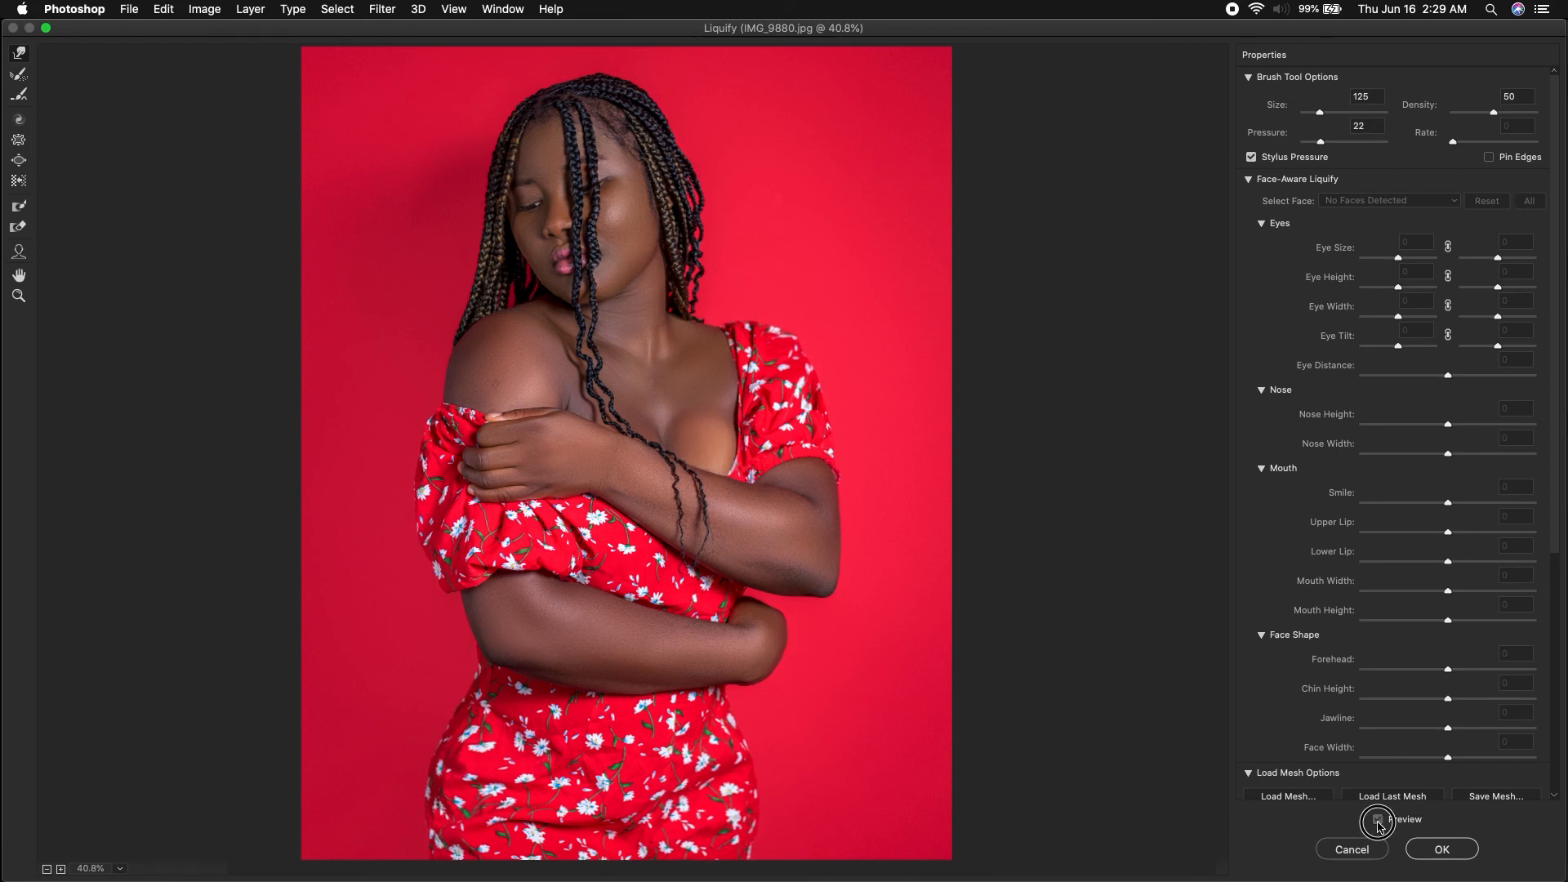
pyautogui.click(1378, 821)
pyautogui.click(1378, 821)
pyautogui.click(1378, 821)
# - Reduce the overall Liquify distortion by setting the Reconstruct amount to 80, and apply the filter to the smart object
pyautogui.scroll(-10, 1551, 536)
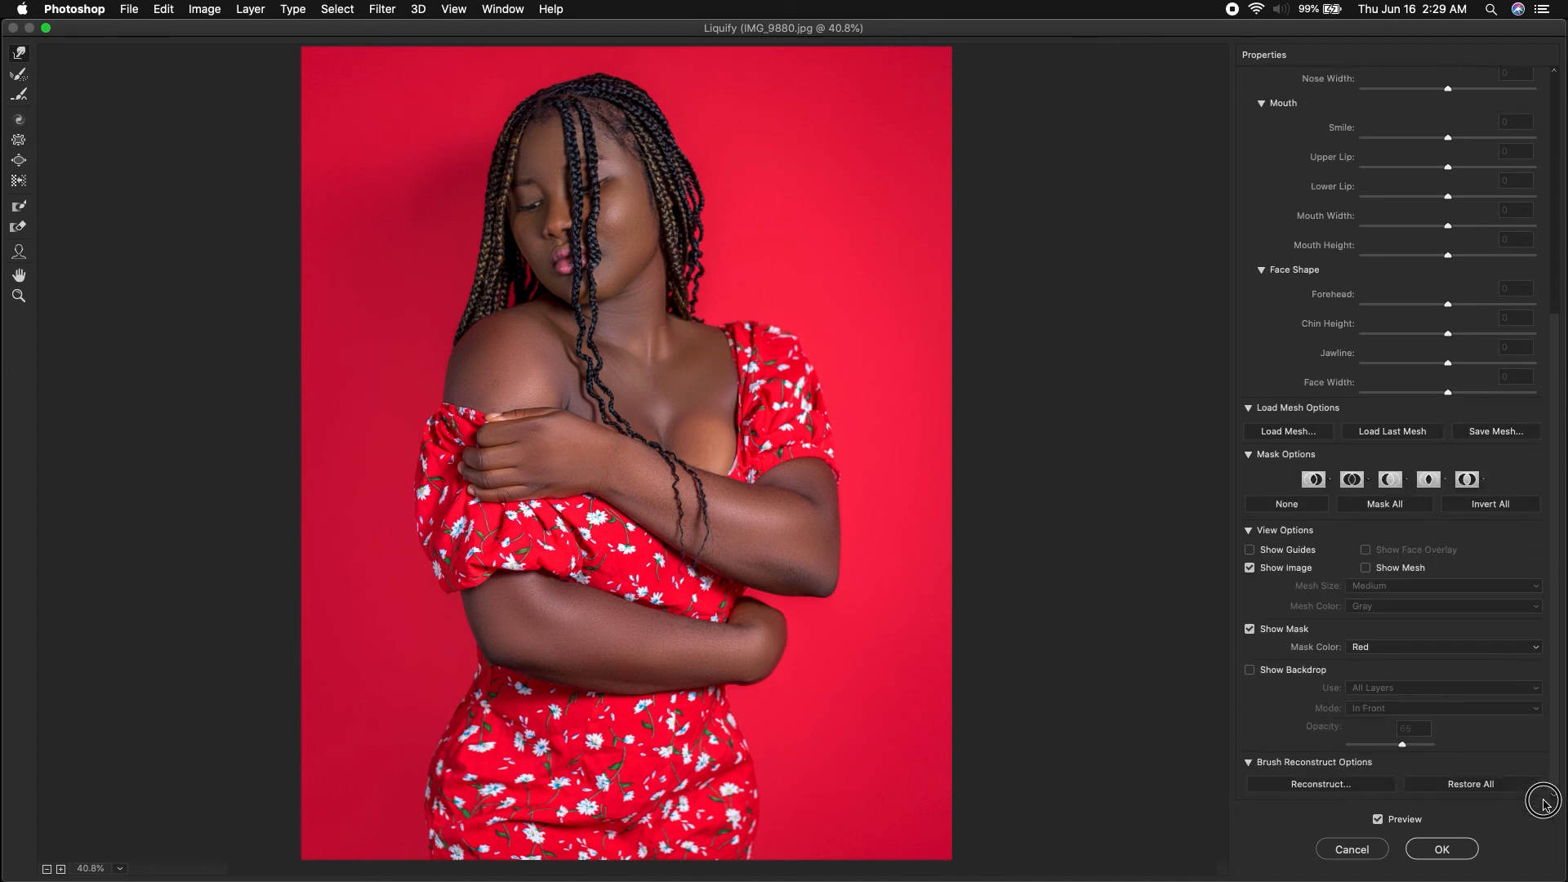
pyautogui.click(1344, 787)
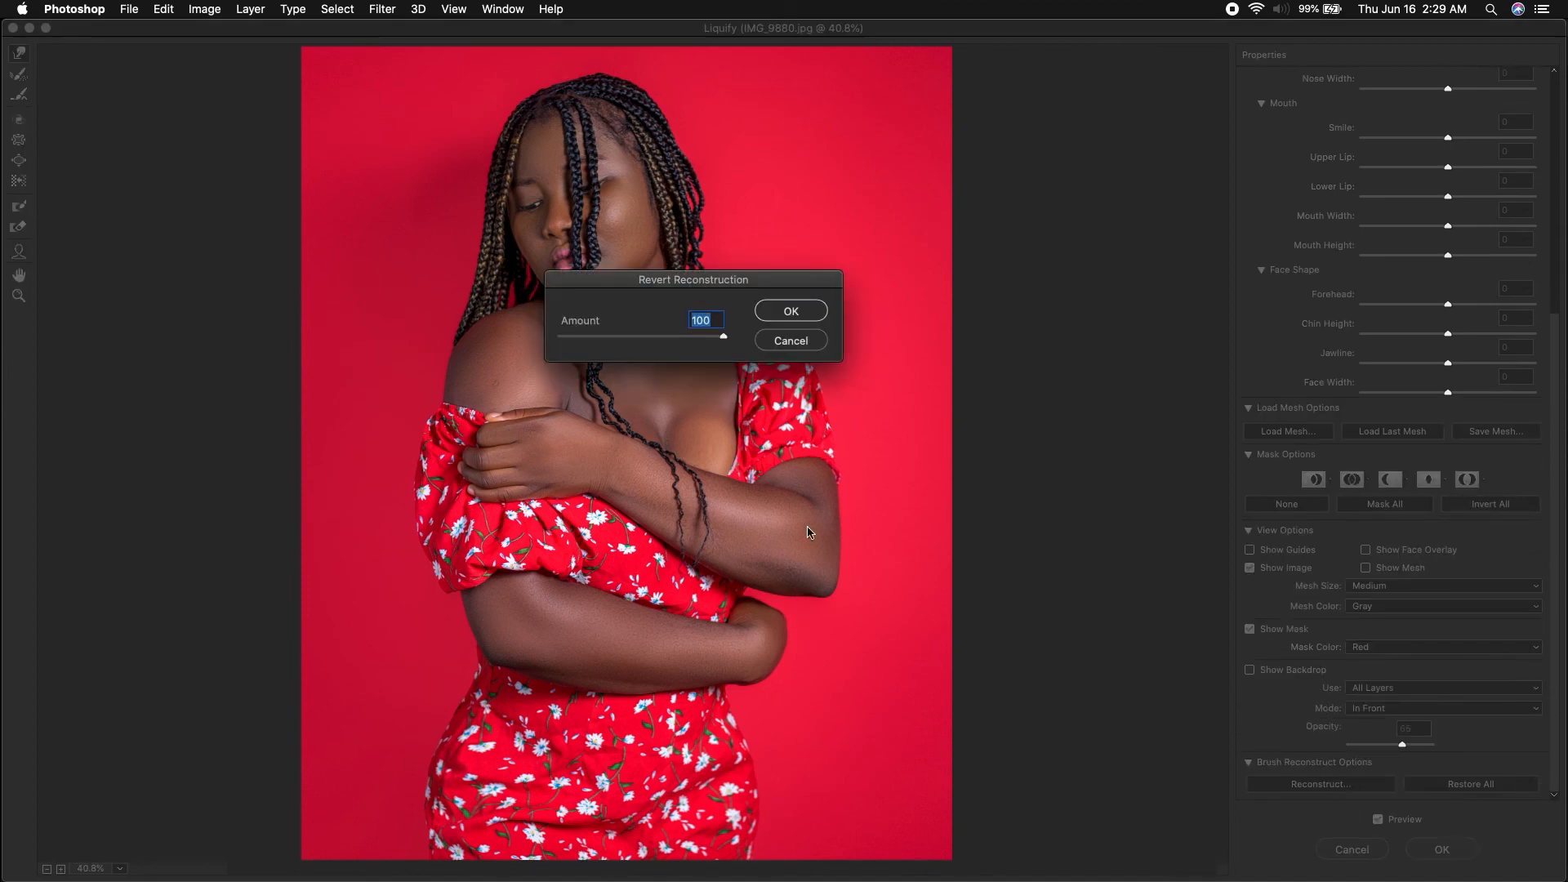
pyautogui.write('80')
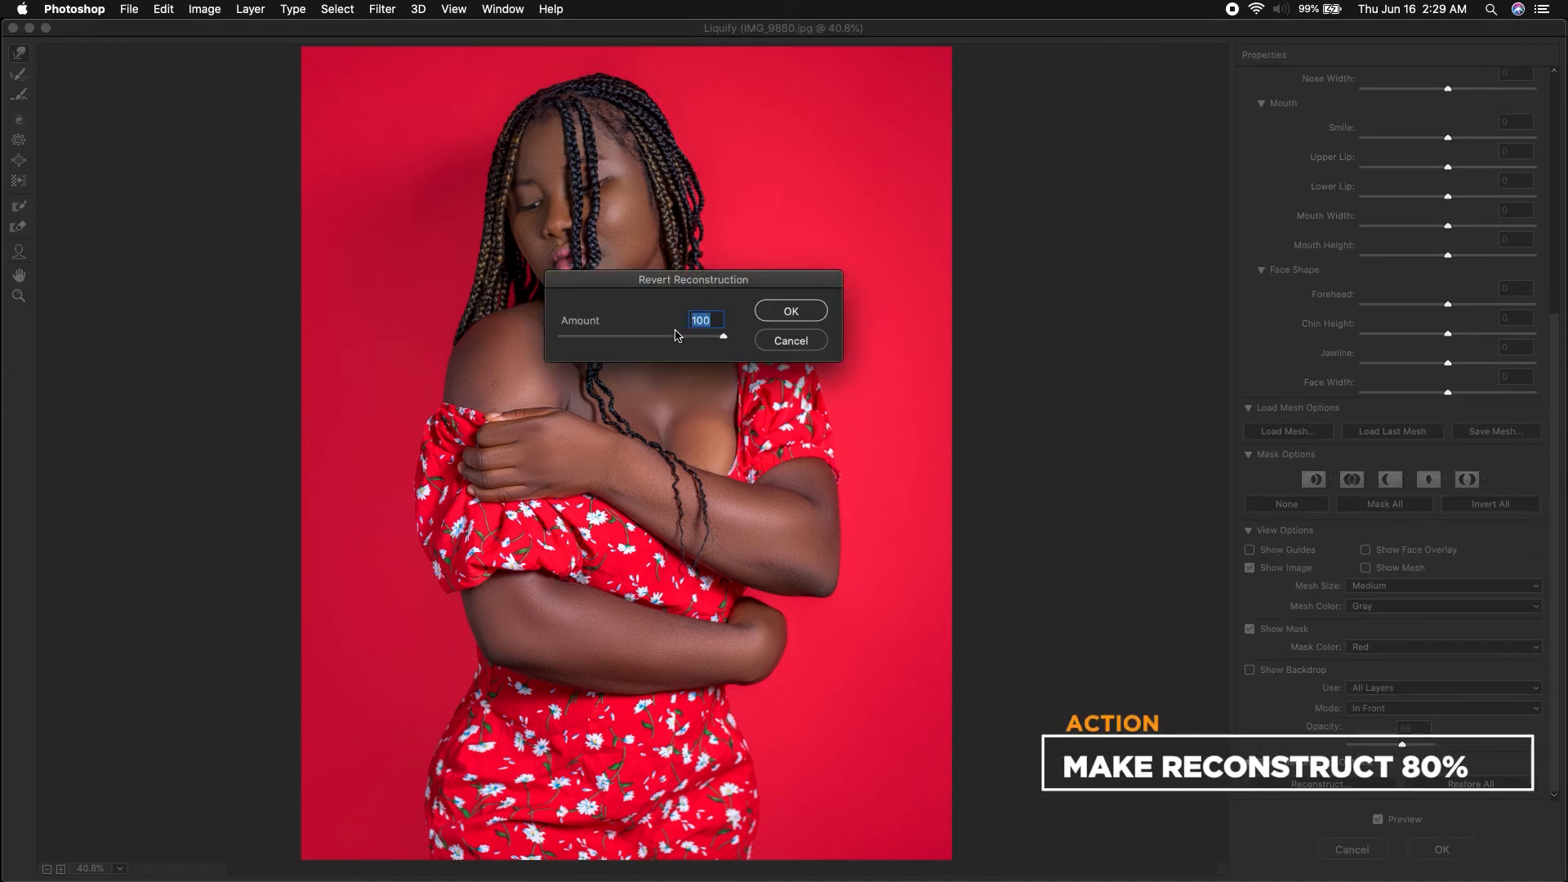
pyautogui.click(791, 323)
pyautogui.click(1441, 849)
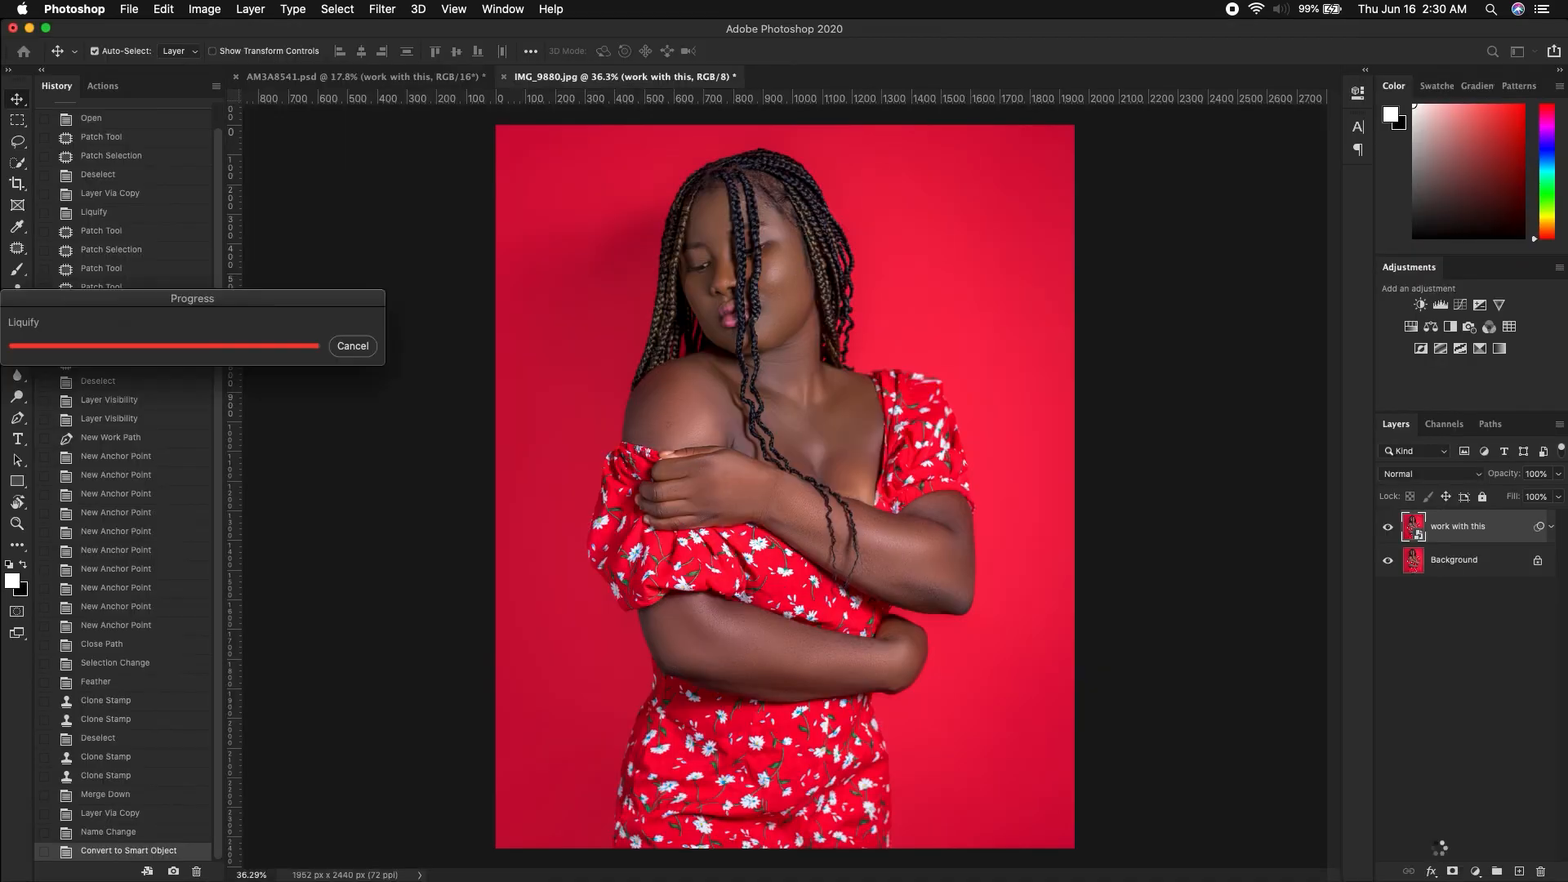
# - Toggle the visibility of the "work with this" layer to compare the liquified portrait with the Background layer
pyautogui.click(1388, 530)
pyautogui.click(1388, 531)
pyautogui.click(1388, 531)
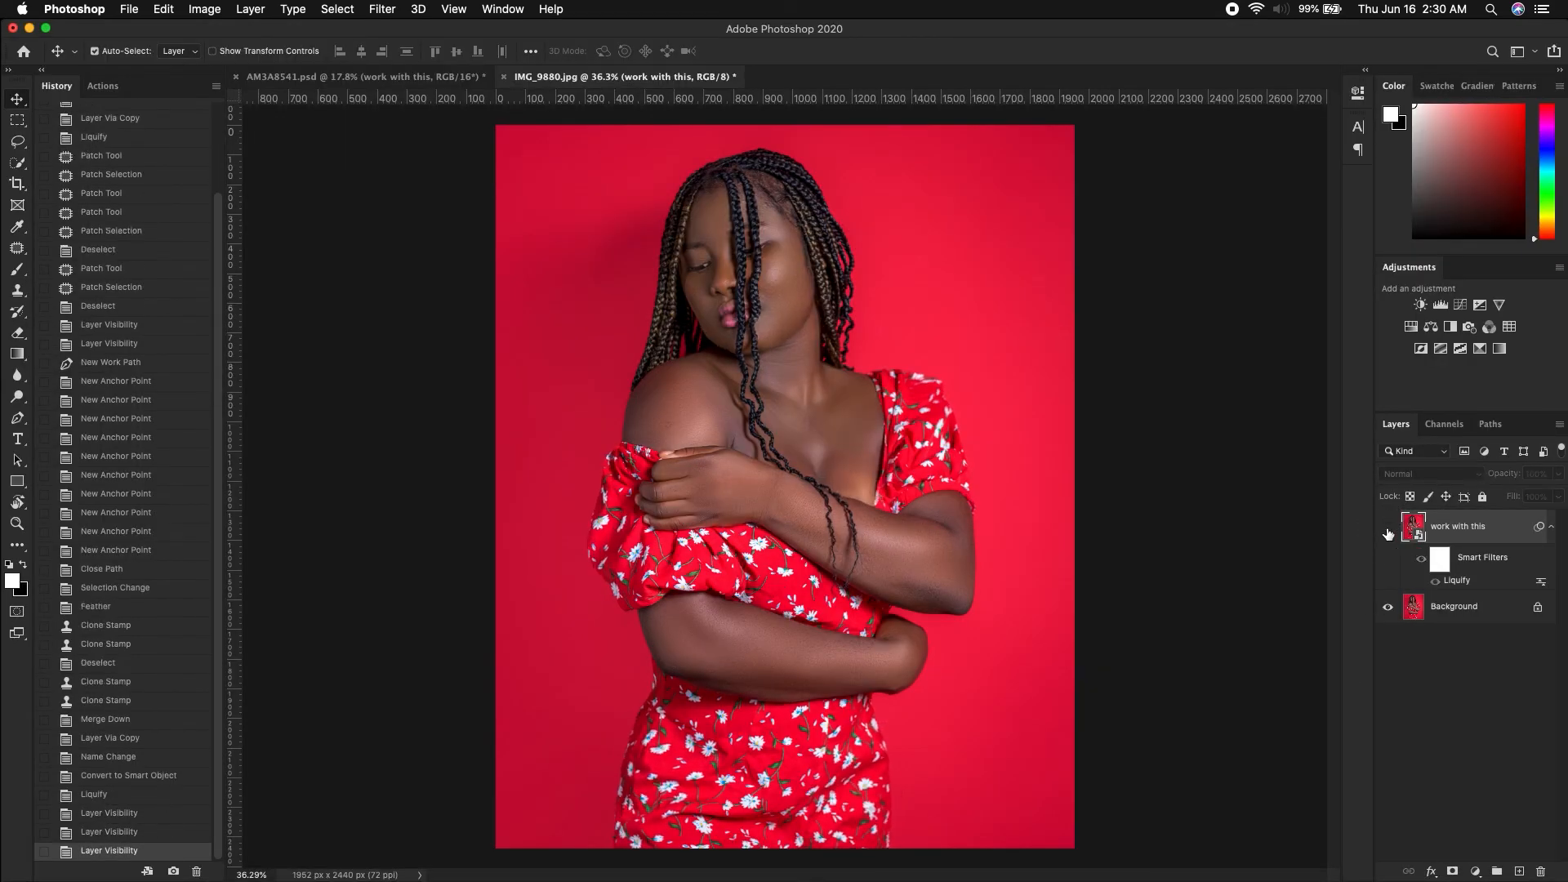
pyautogui.click(1388, 531)
pyautogui.click(1388, 530)
pyautogui.click(1388, 531)
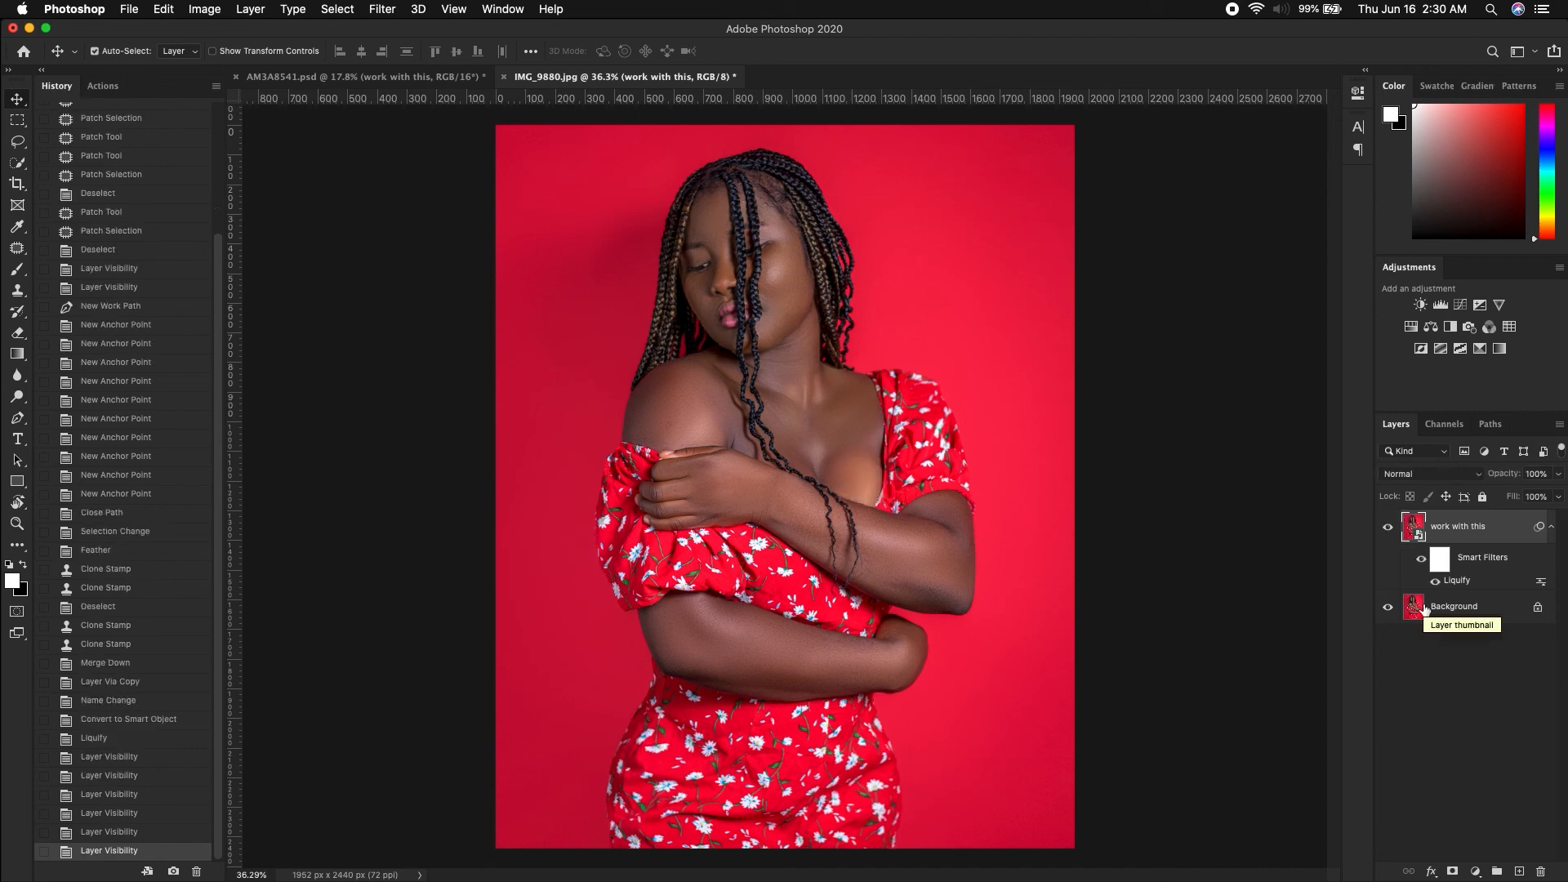